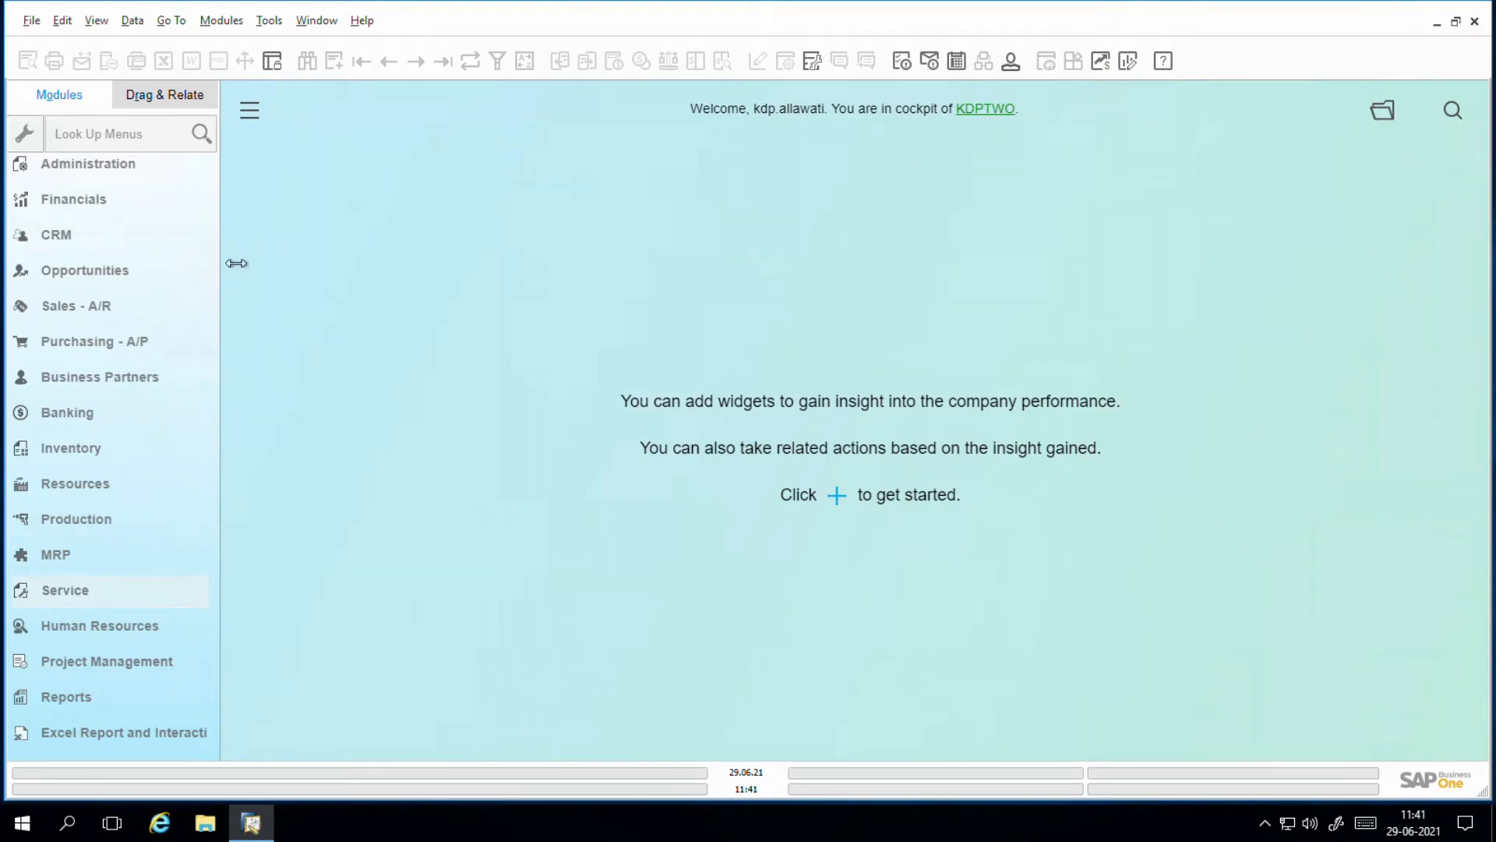
Step: Open the Equipment Card form from the Service module and start a new record
left_click(92, 595)
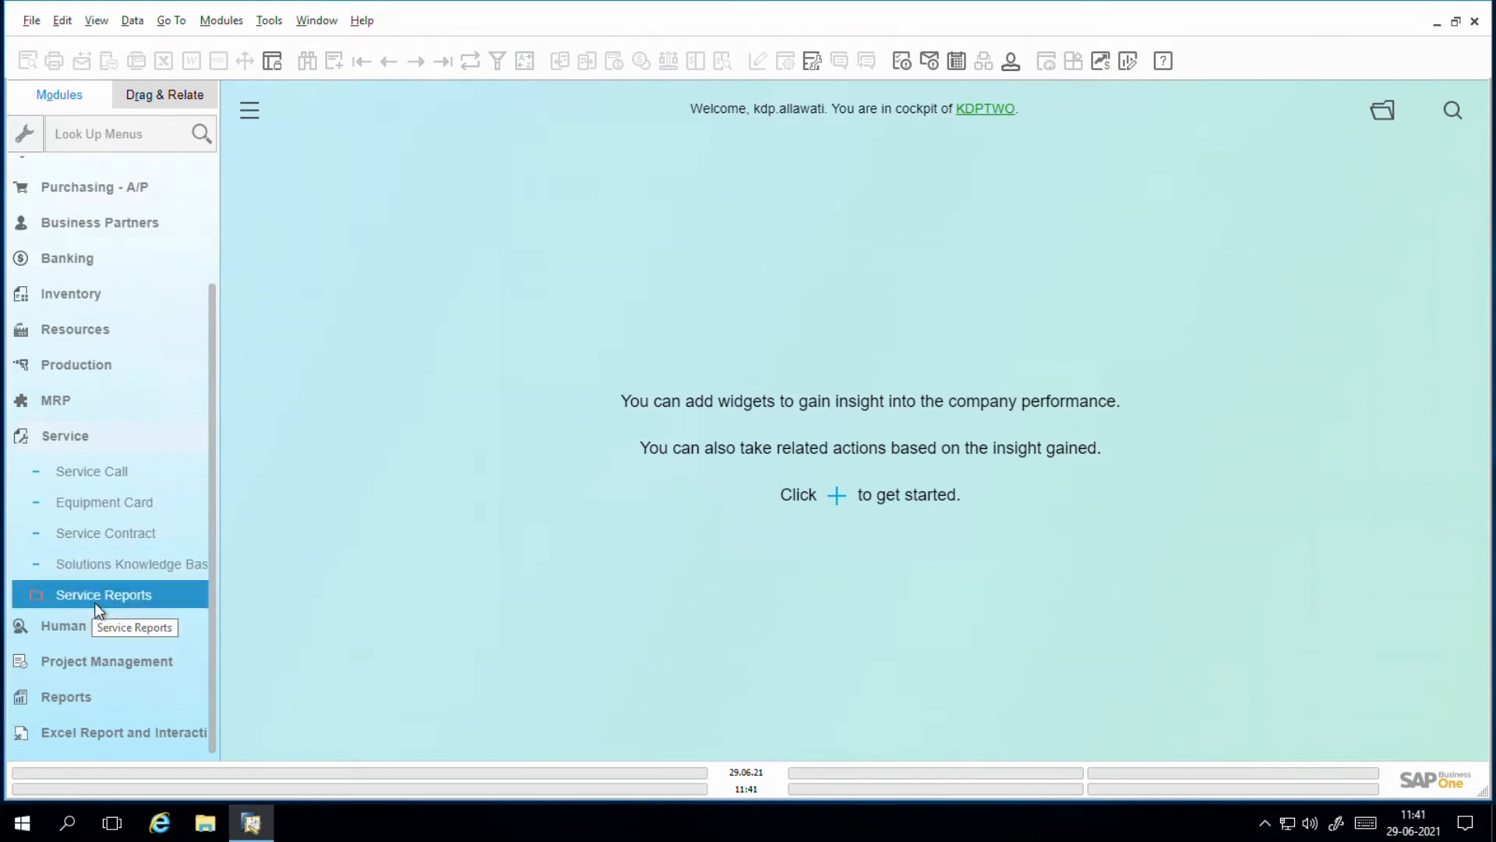
left_click(117, 511)
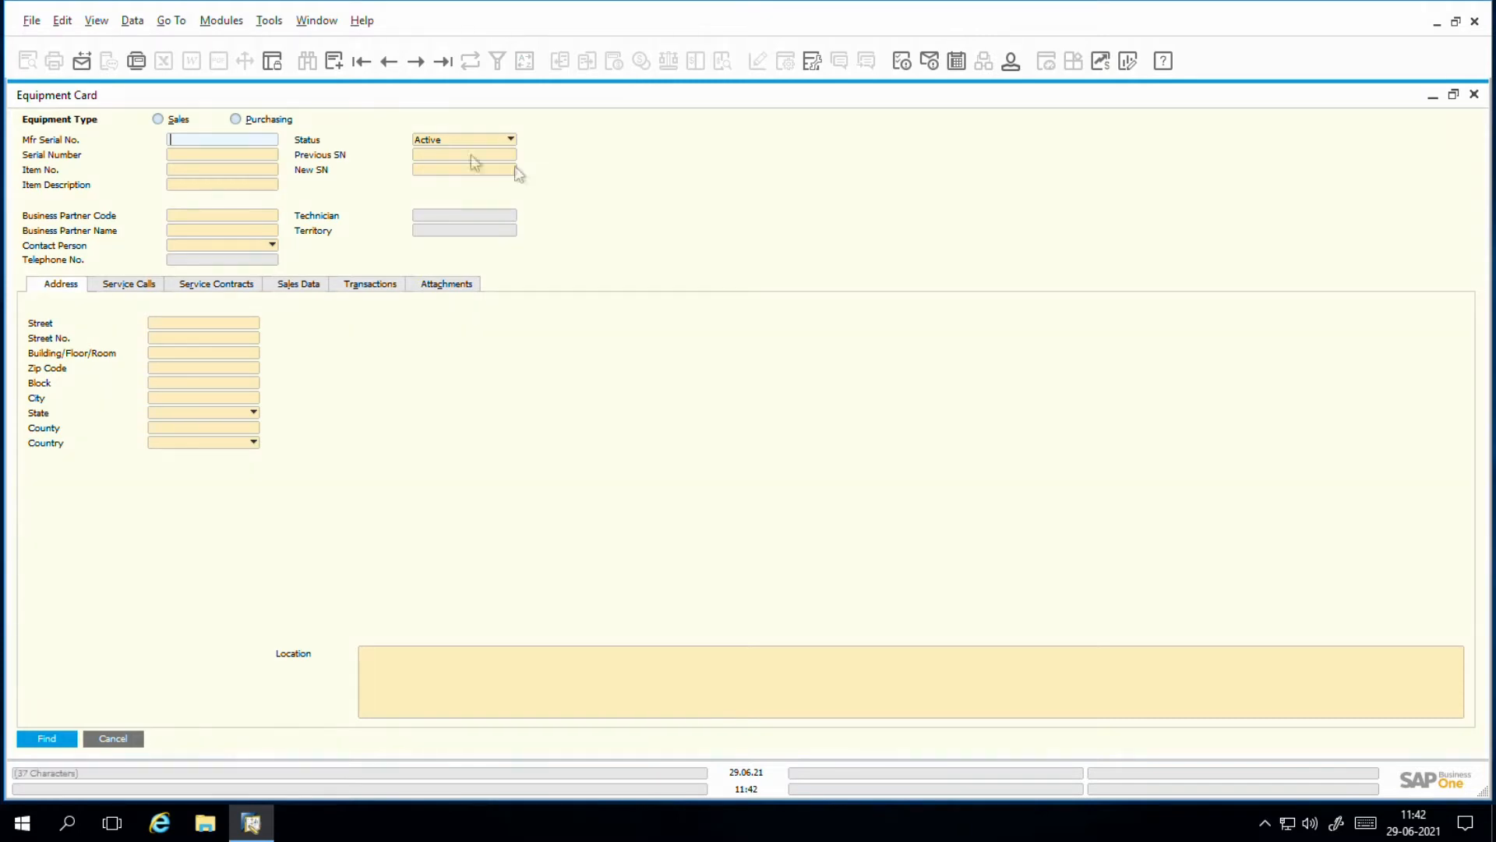
left_click(335, 68)
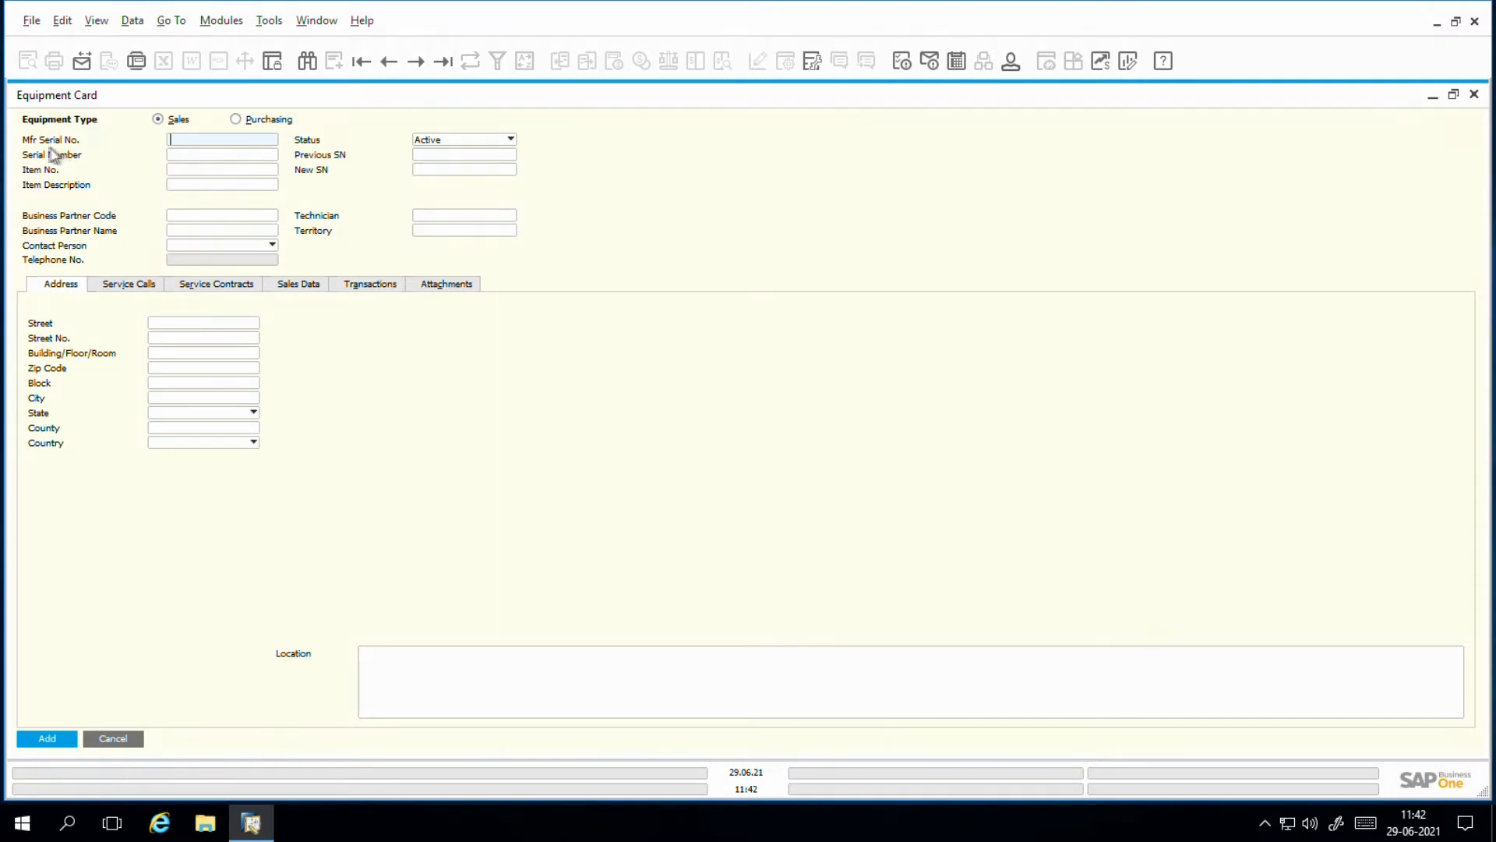
Step: Enter manufacturer serial number 5678 and serial number 234567890 on the new equipment card
left_click(181, 155)
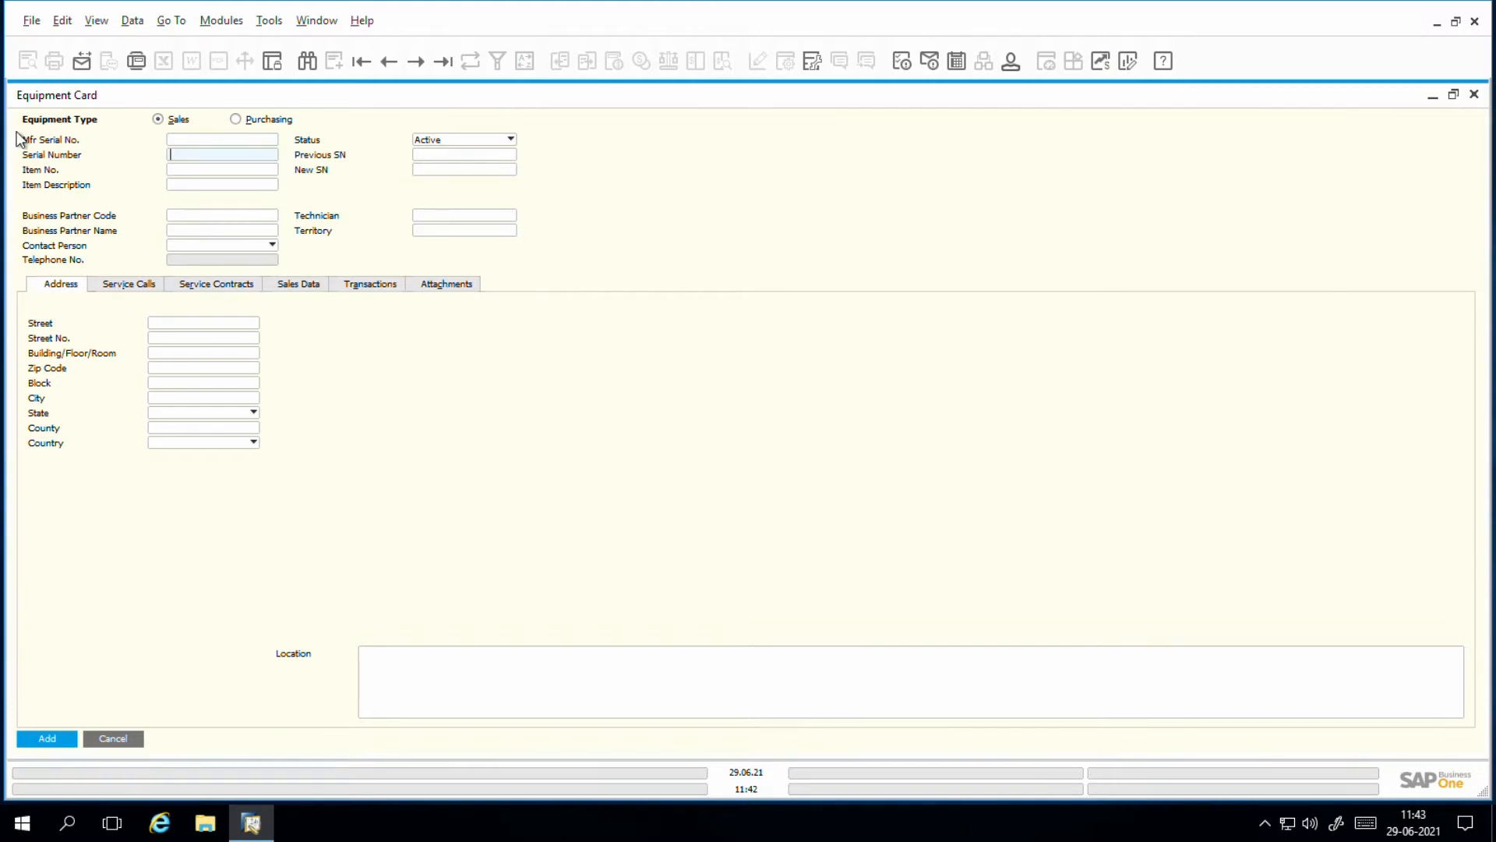
left_click(196, 142)
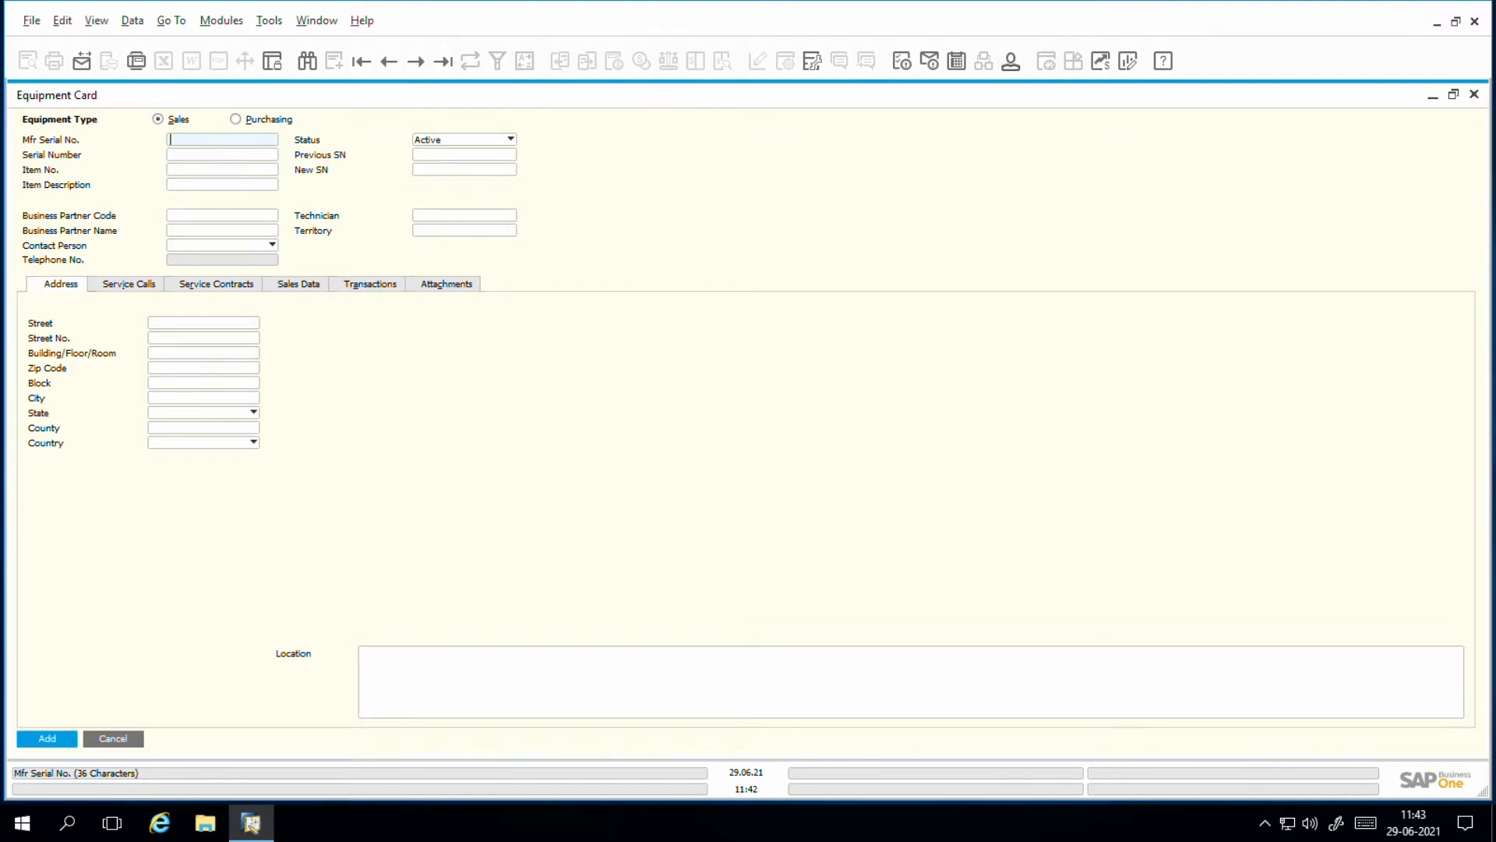
type("5678")
left_click(195, 155)
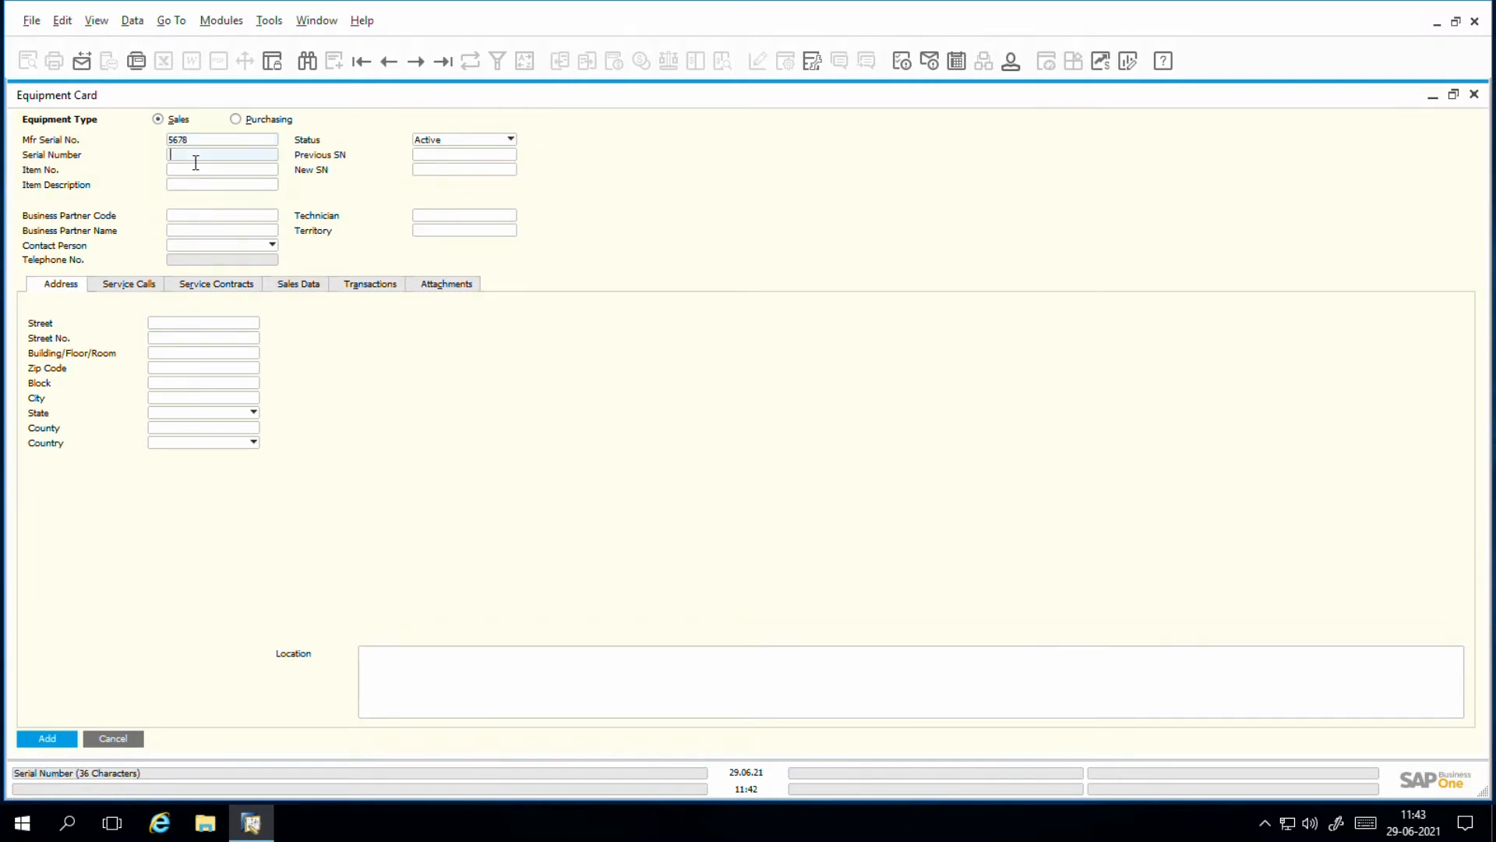
type("234567890")
Step: Choose item 20002, Container Floor Board For 20 Feet Container, as the equipment card's item
left_click(188, 171)
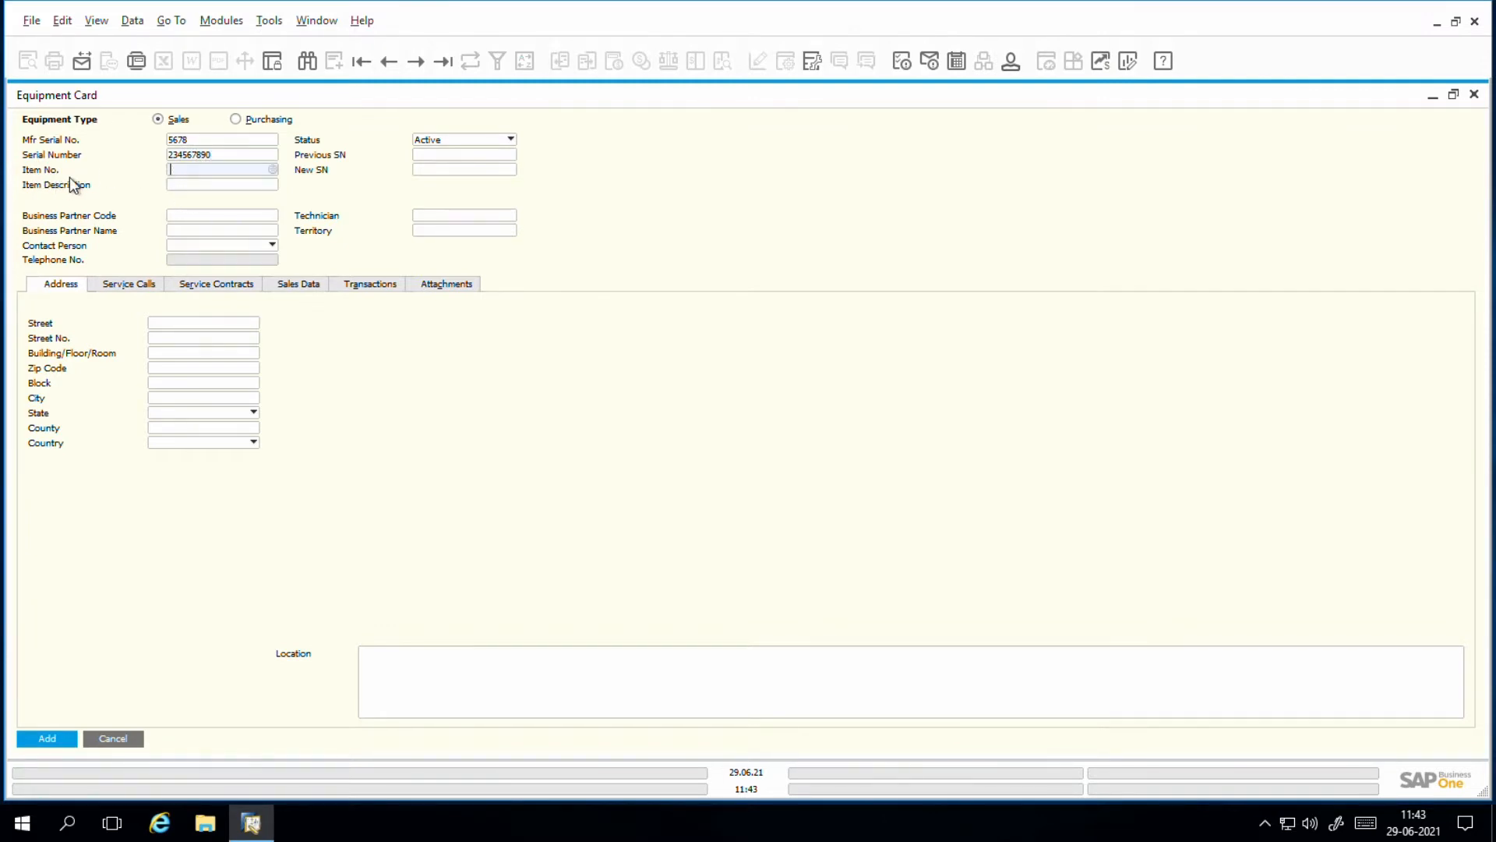
left_click(274, 171)
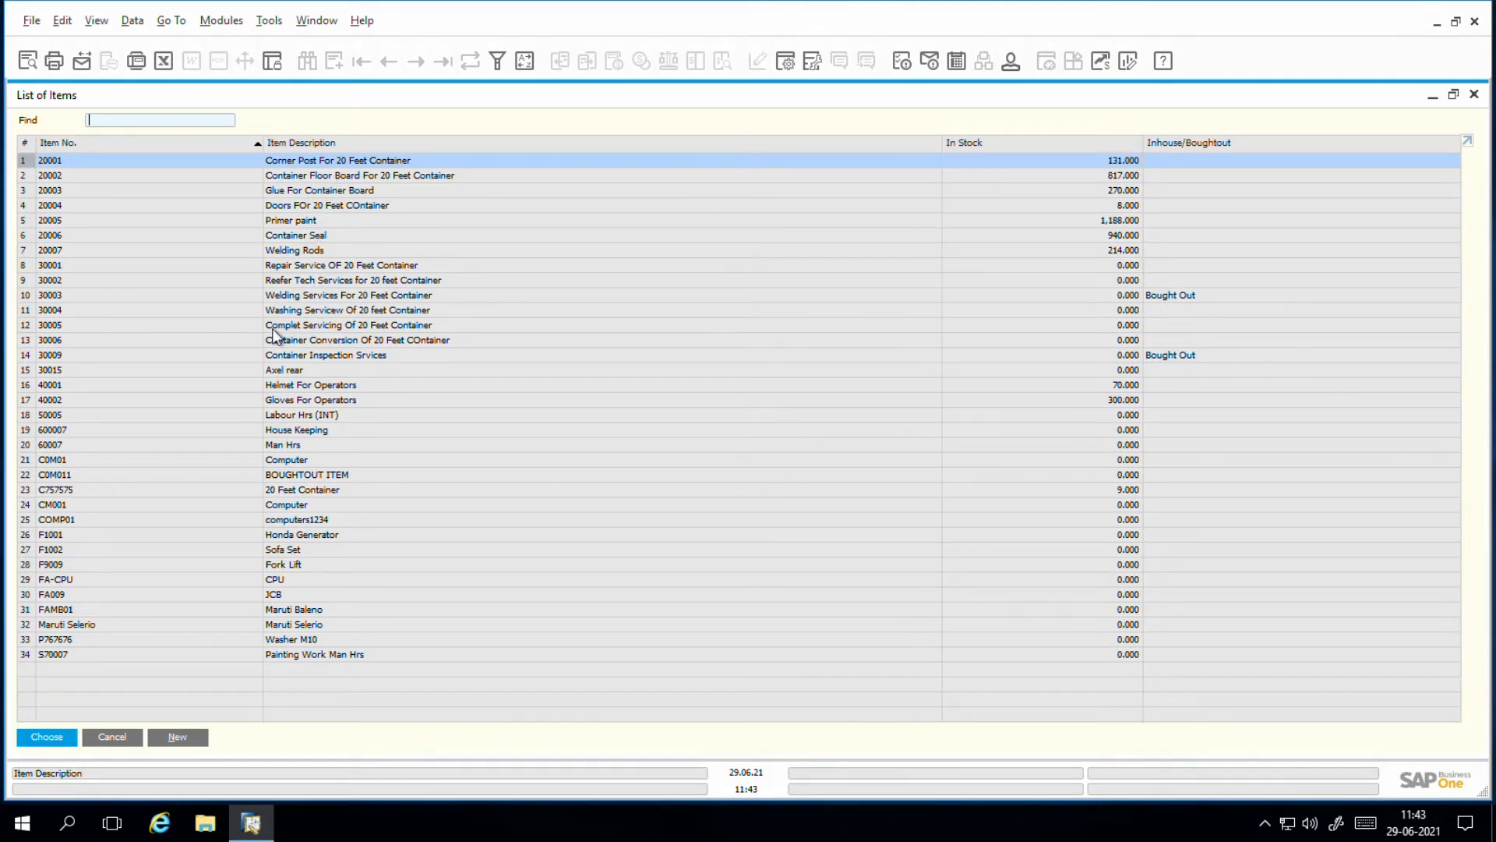
double_click(268, 176)
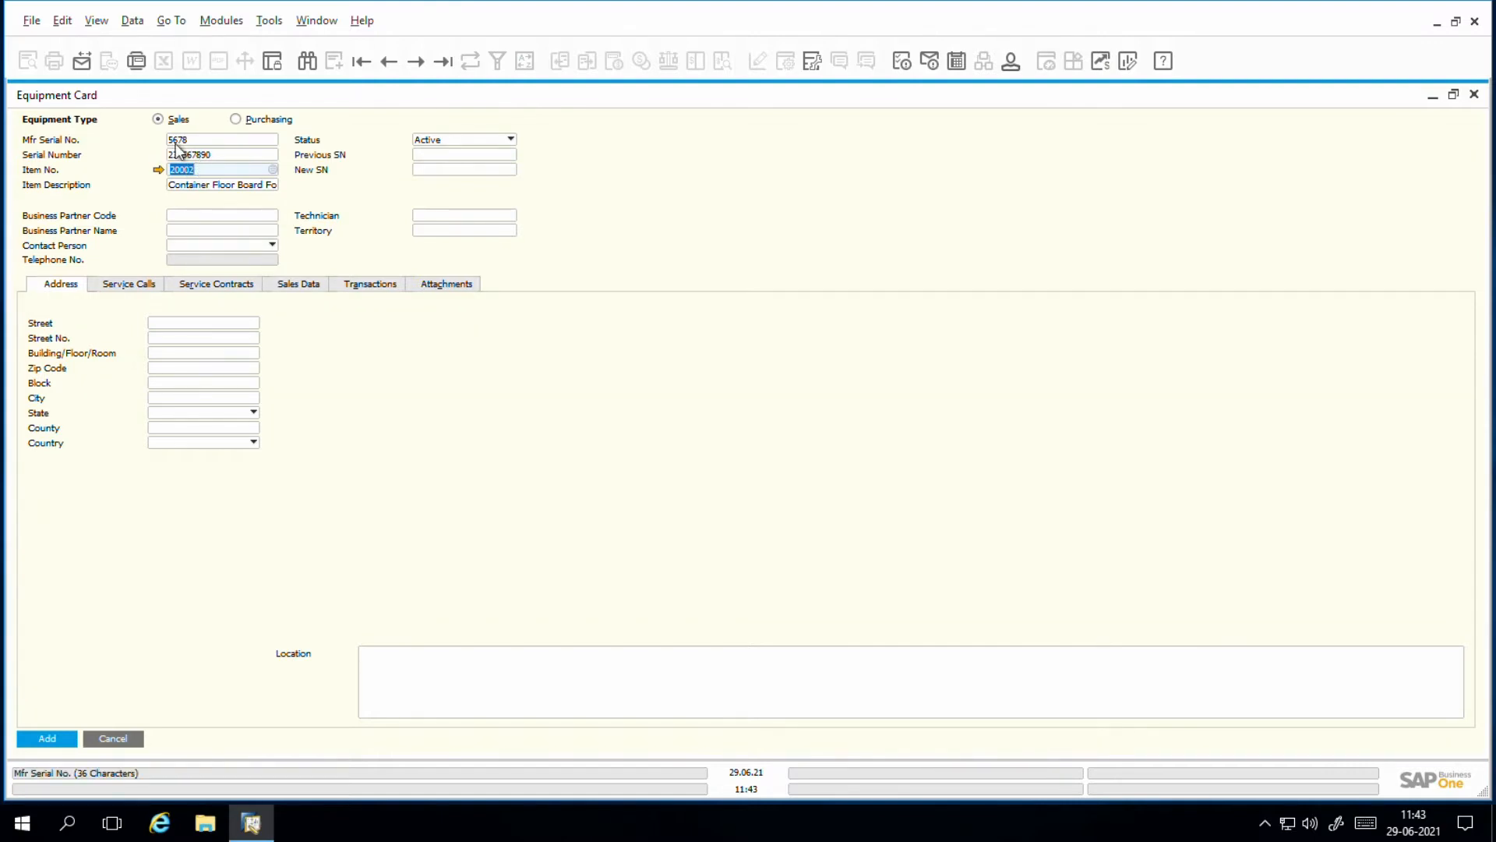
Step: Assign Global Container Company as the equipment card's business partner
left_click(183, 215)
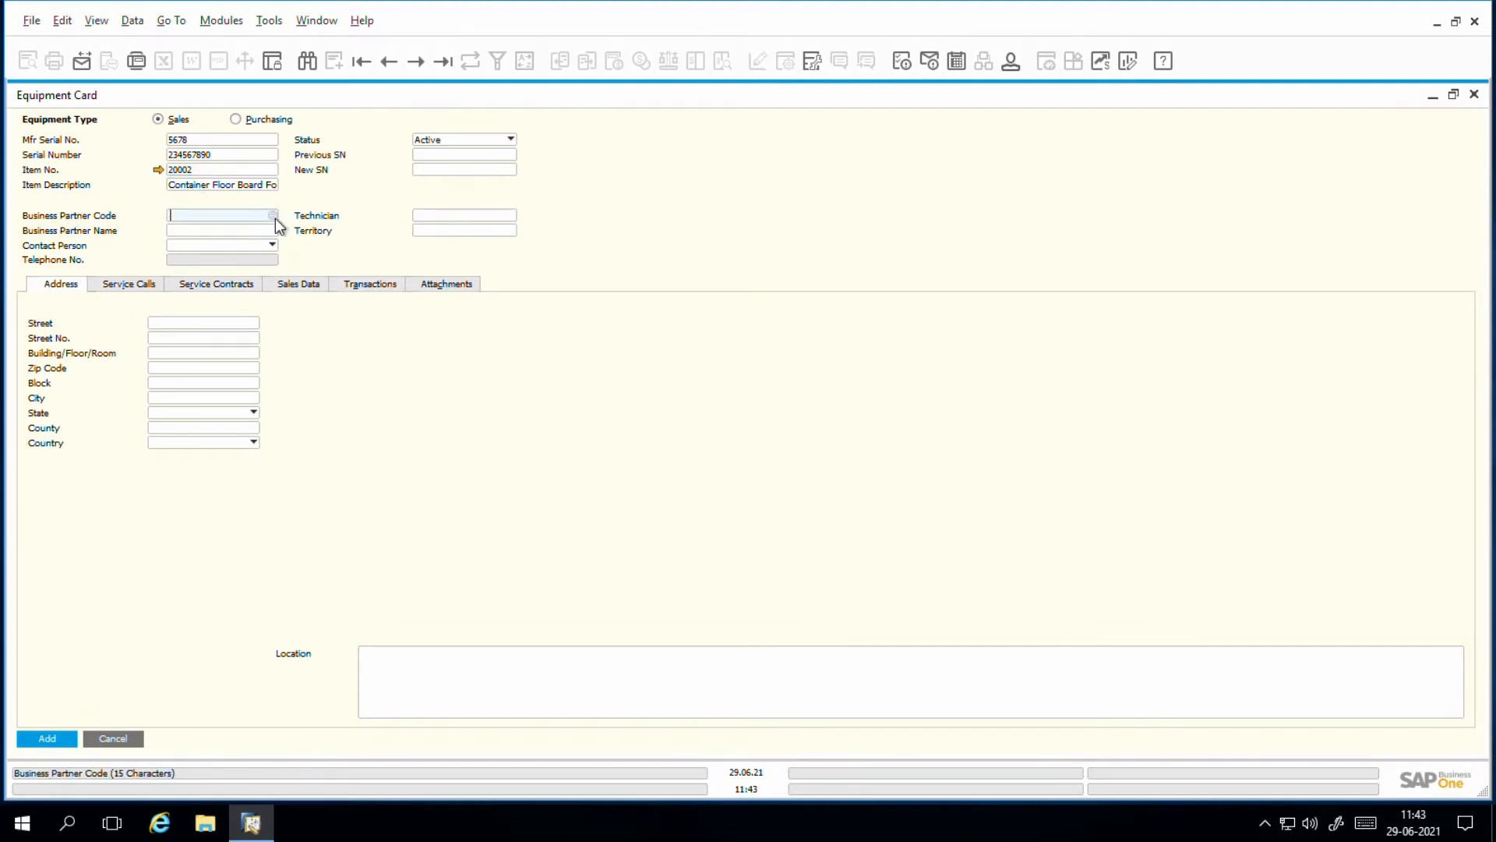
left_click(273, 217)
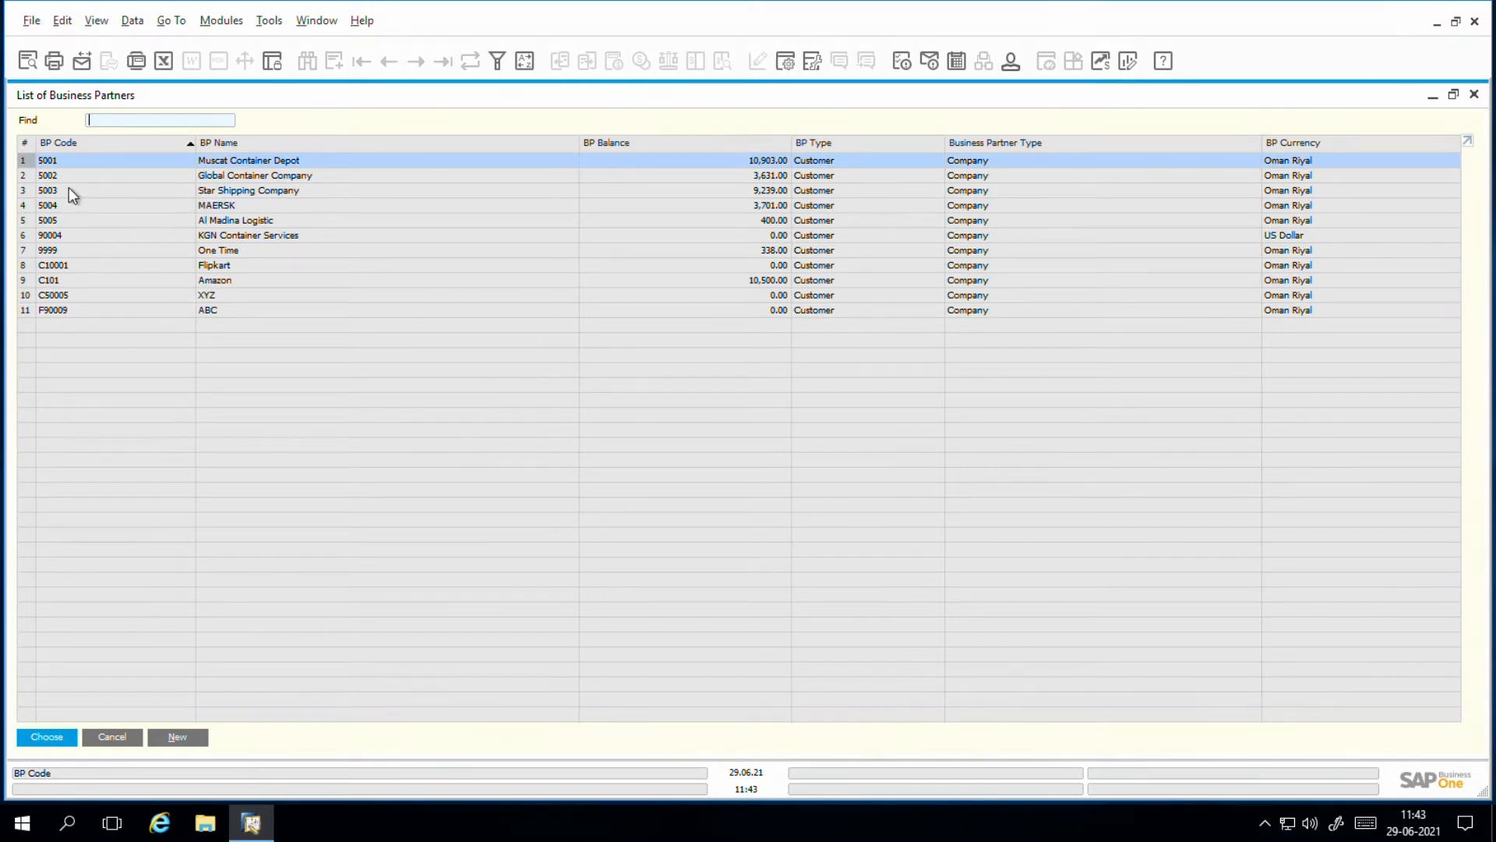
left_click(31, 180)
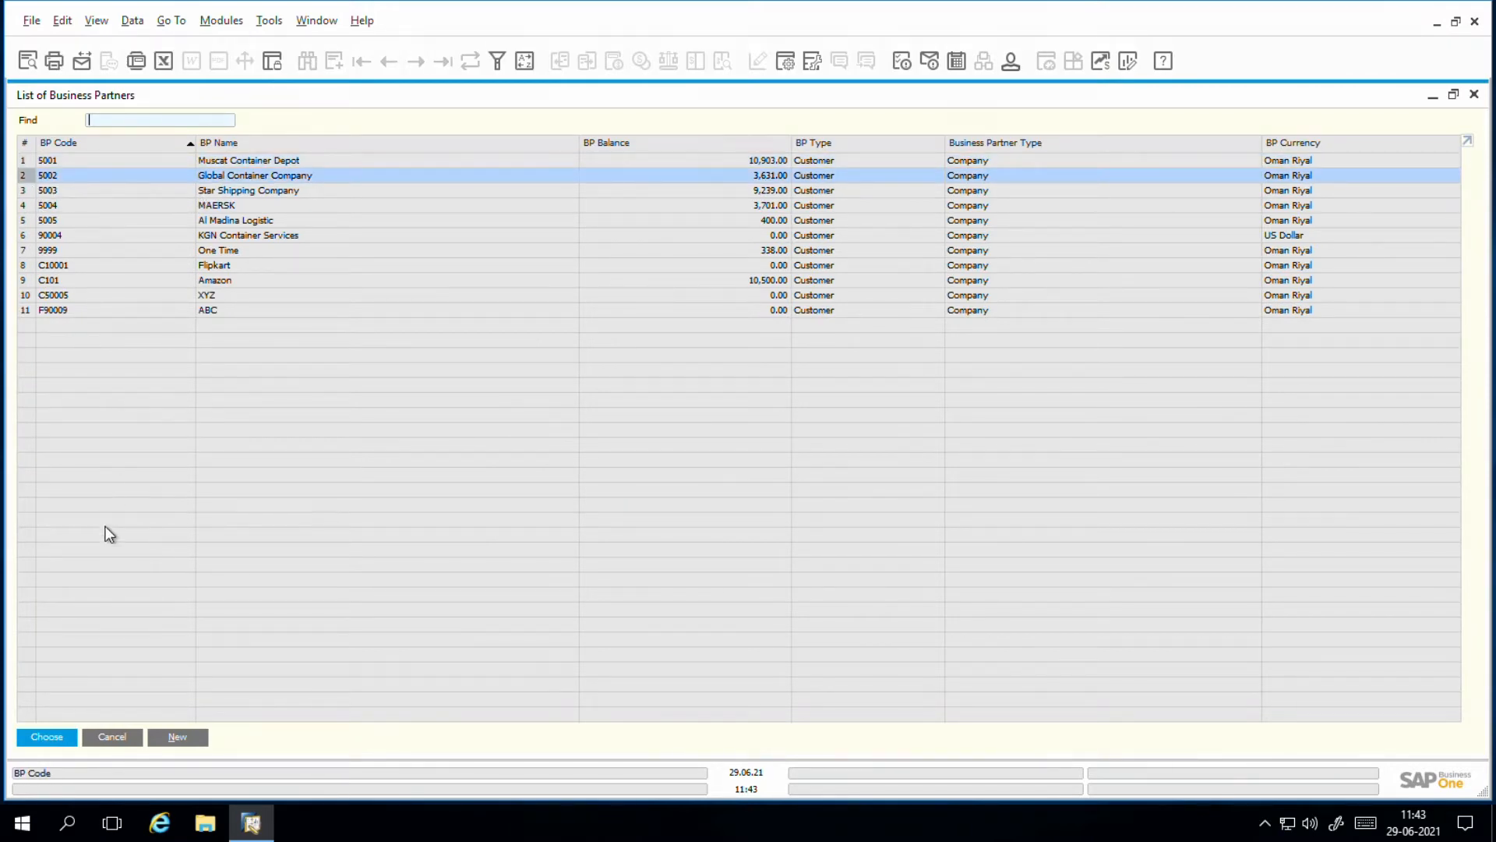
left_click(63, 736)
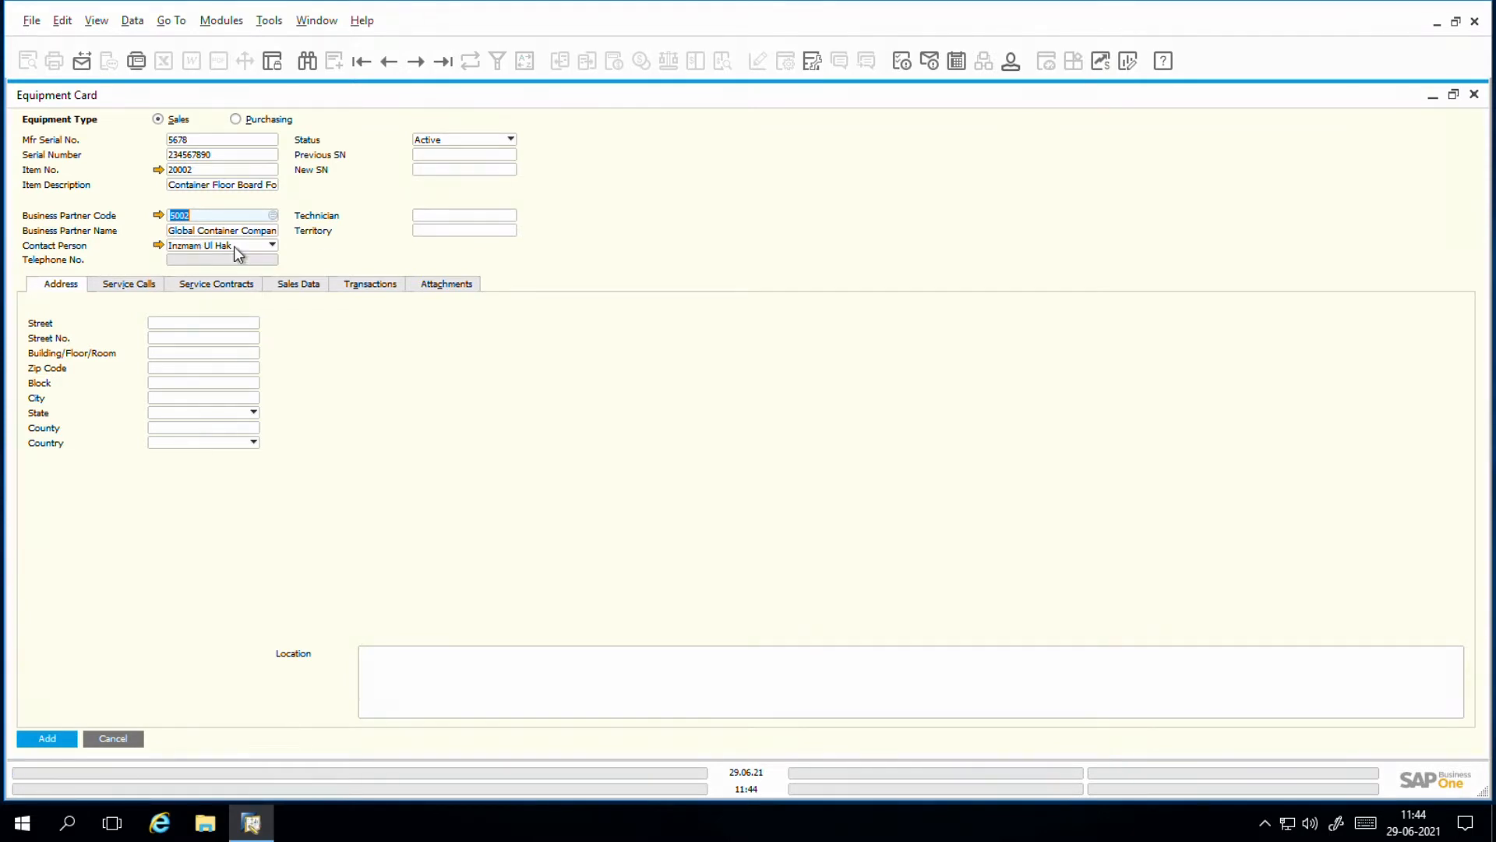
Step: Examine the equipment card's status options and its service calls, service contracts, sales data, transactions and attachments sections
left_click(485, 139)
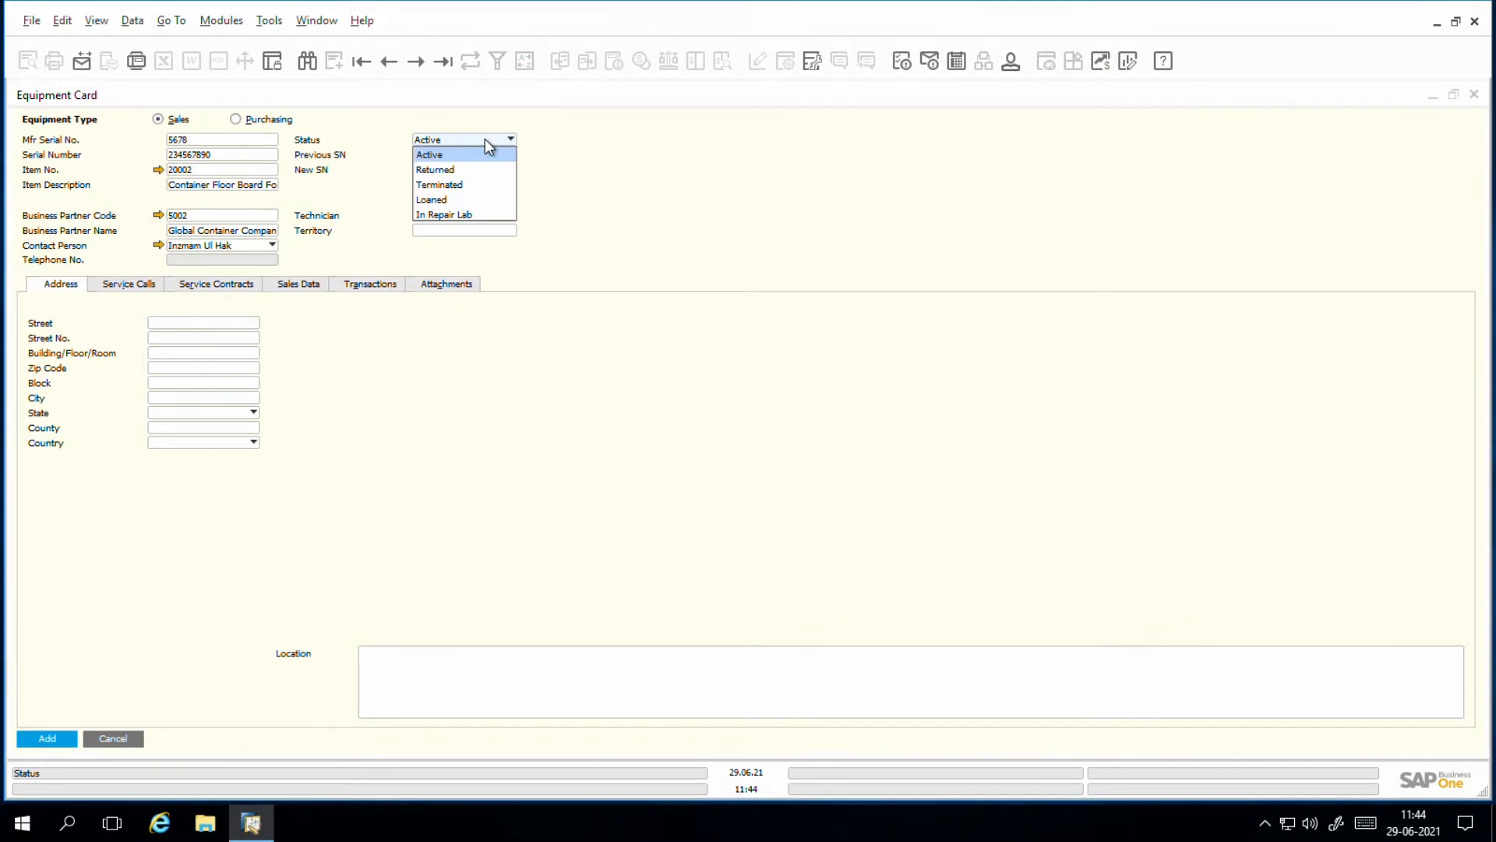
left_click(485, 139)
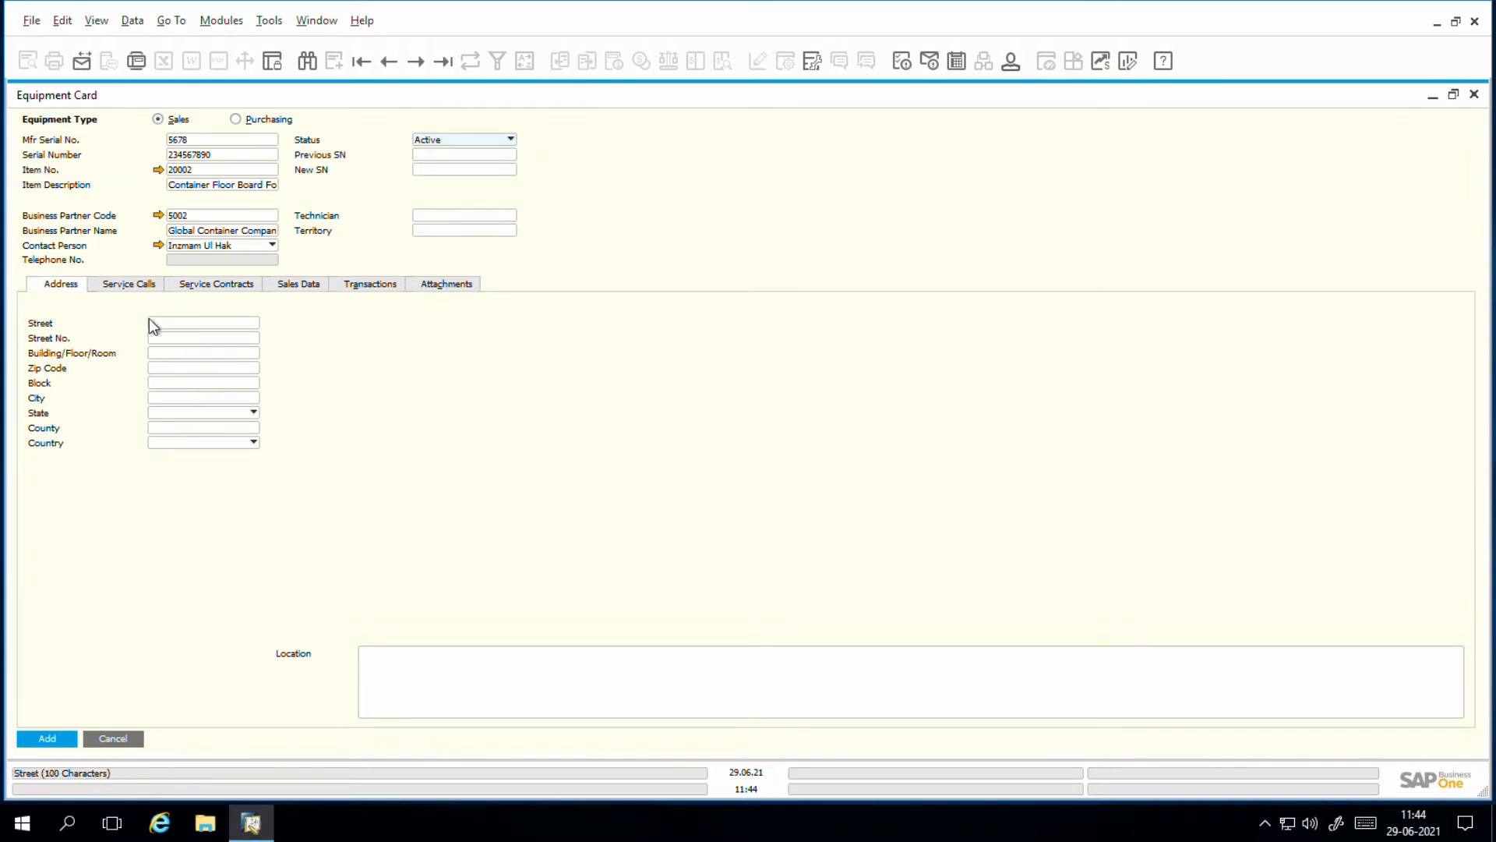
left_click(115, 285)
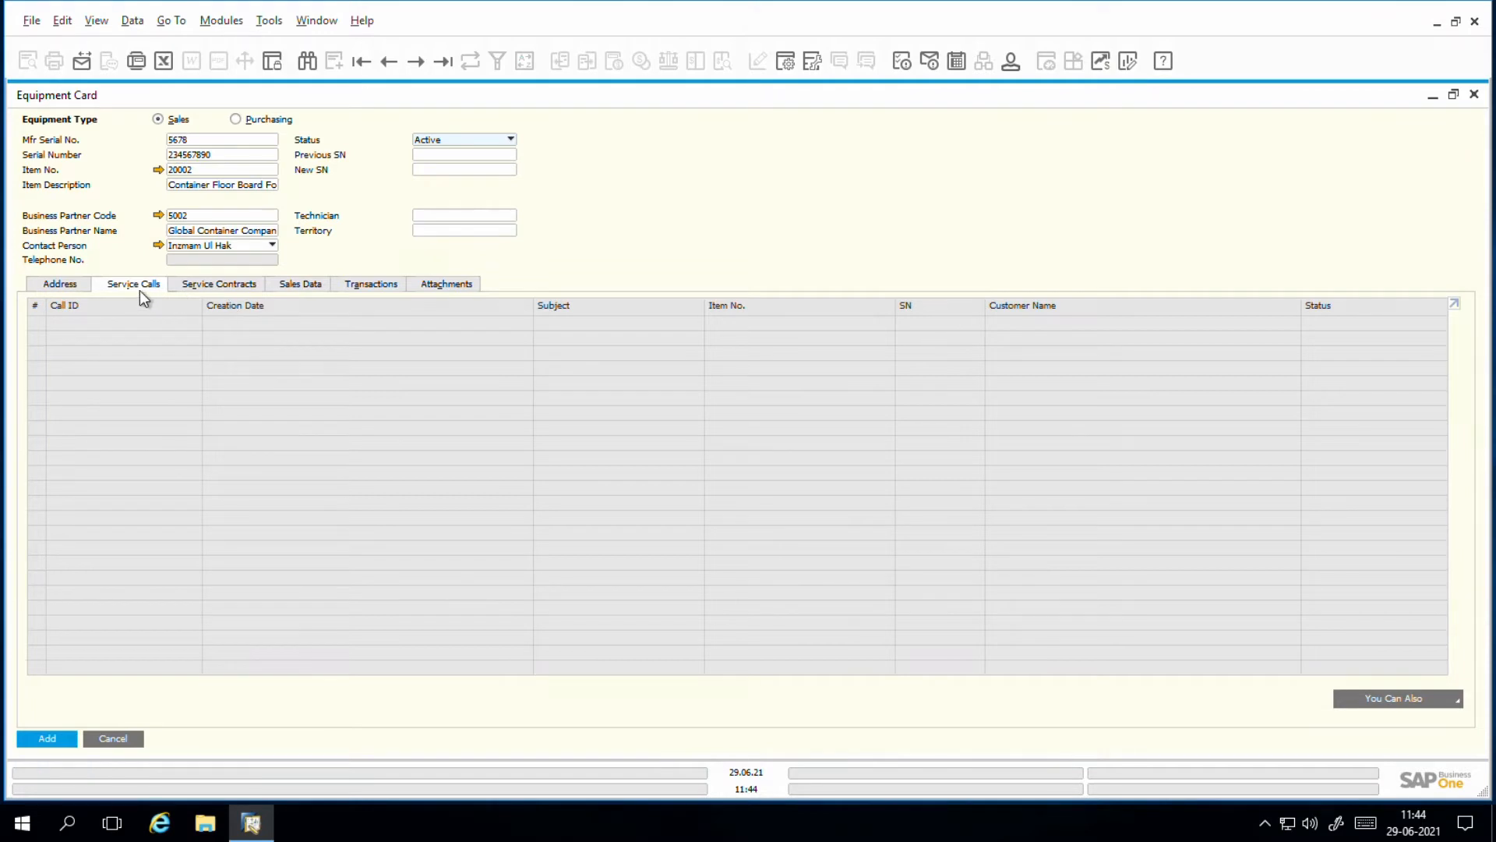
left_click(195, 284)
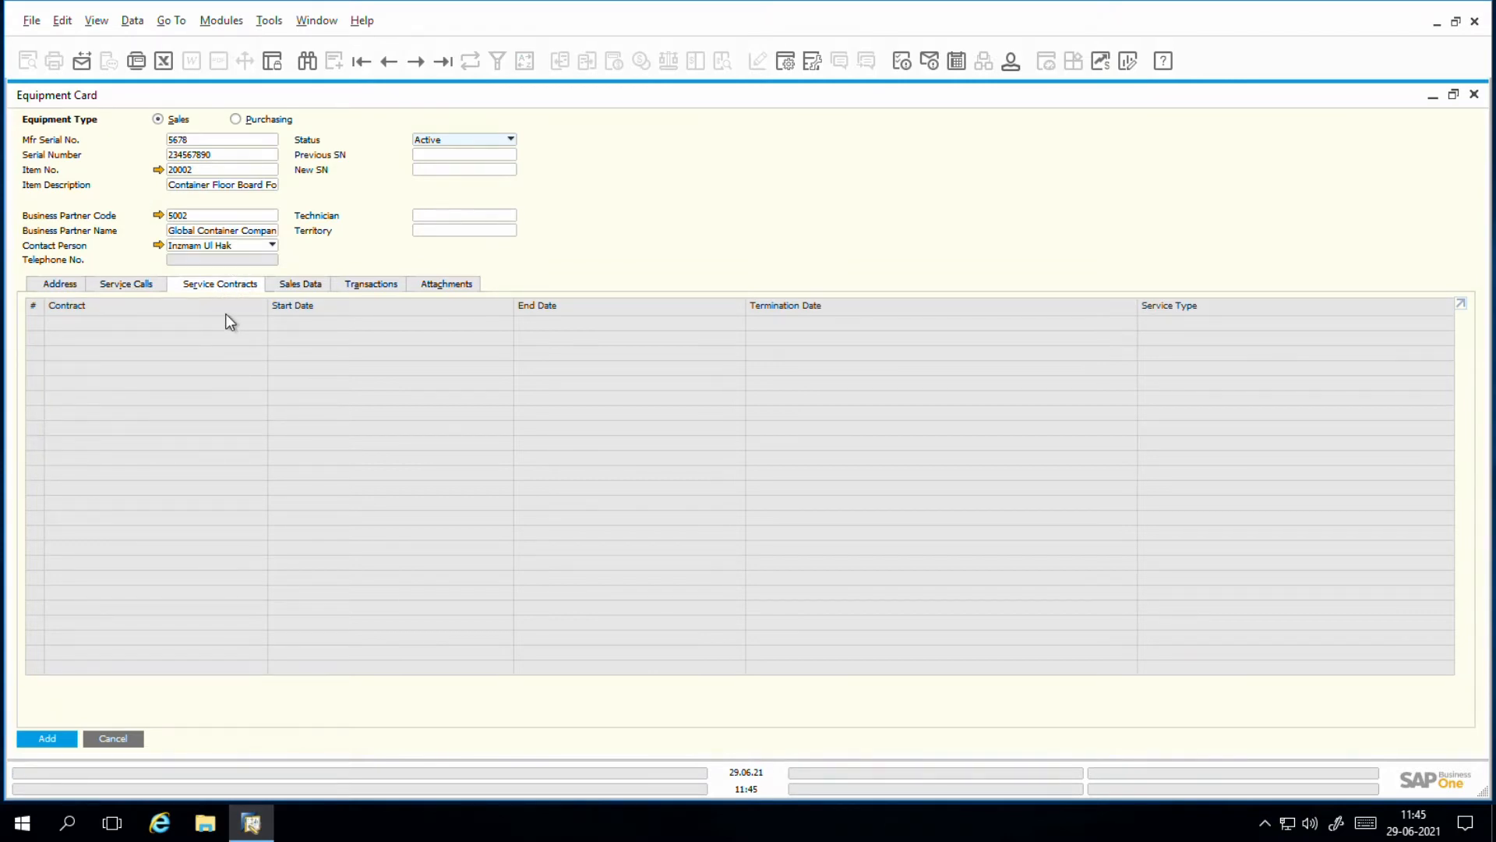
left_click(293, 287)
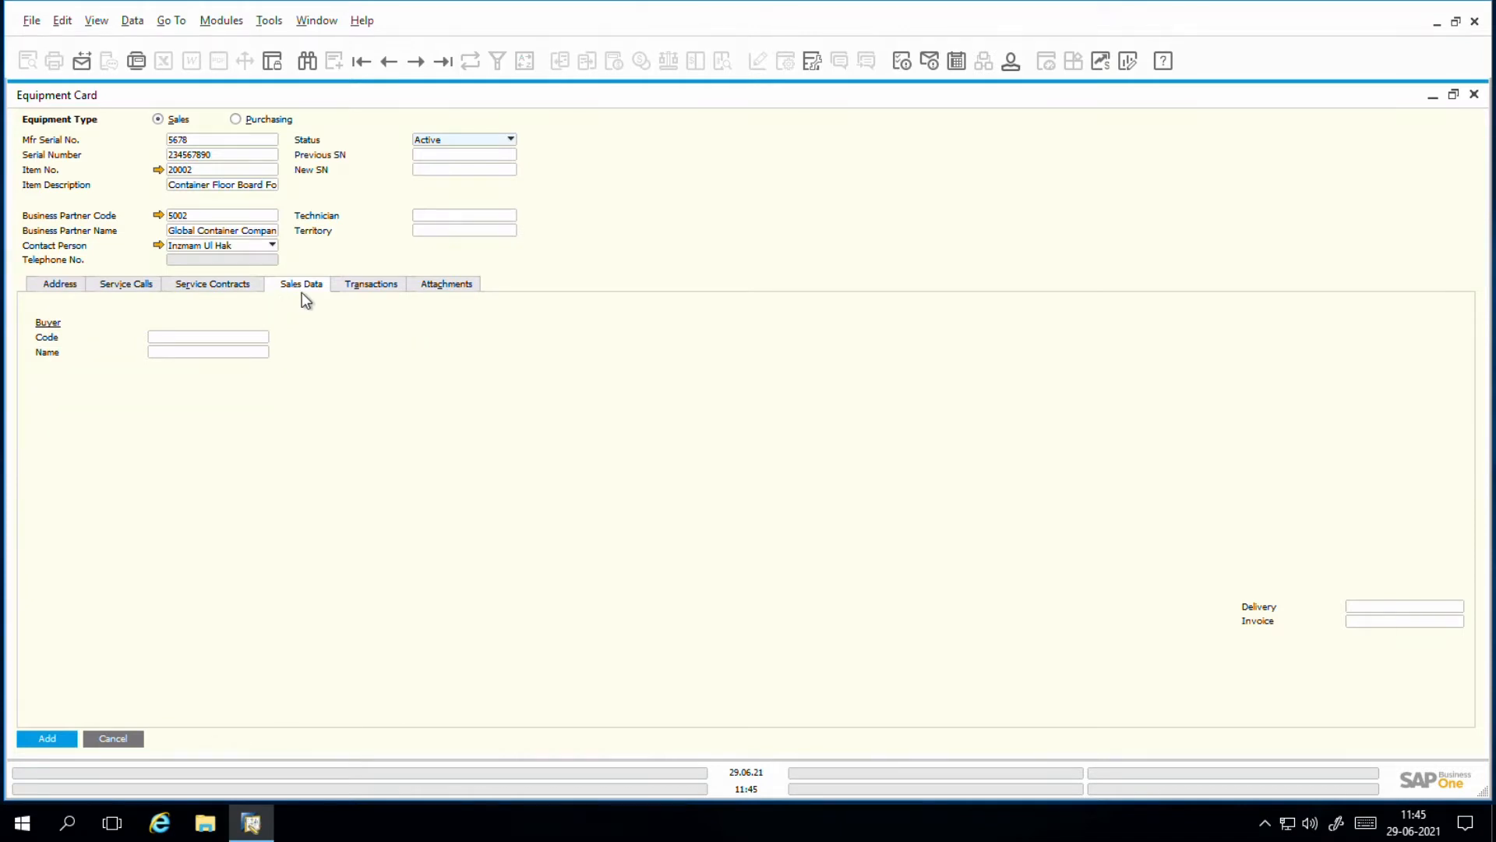
left_click(382, 290)
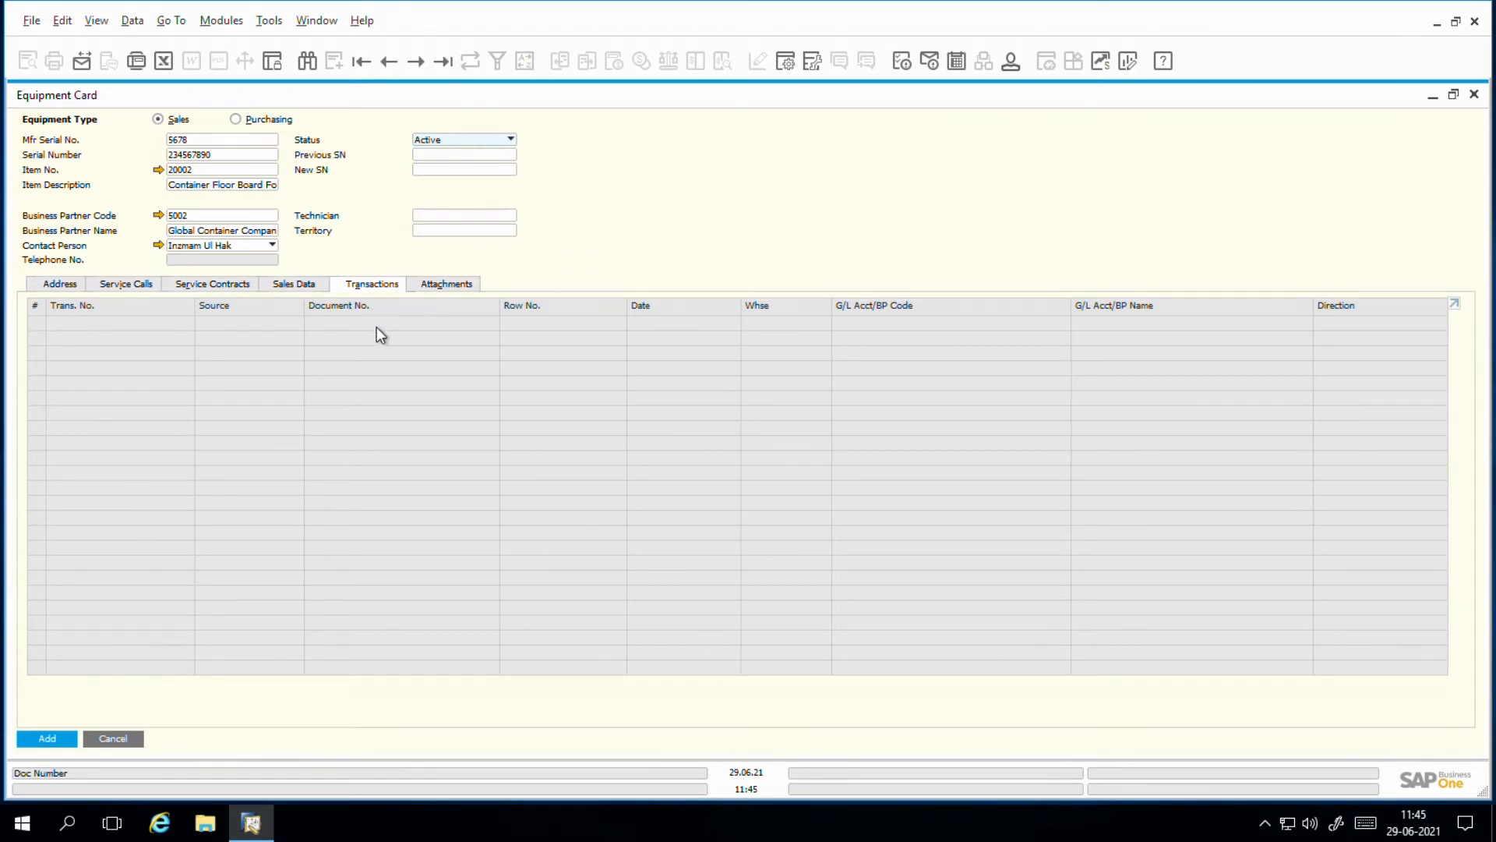
left_click(439, 286)
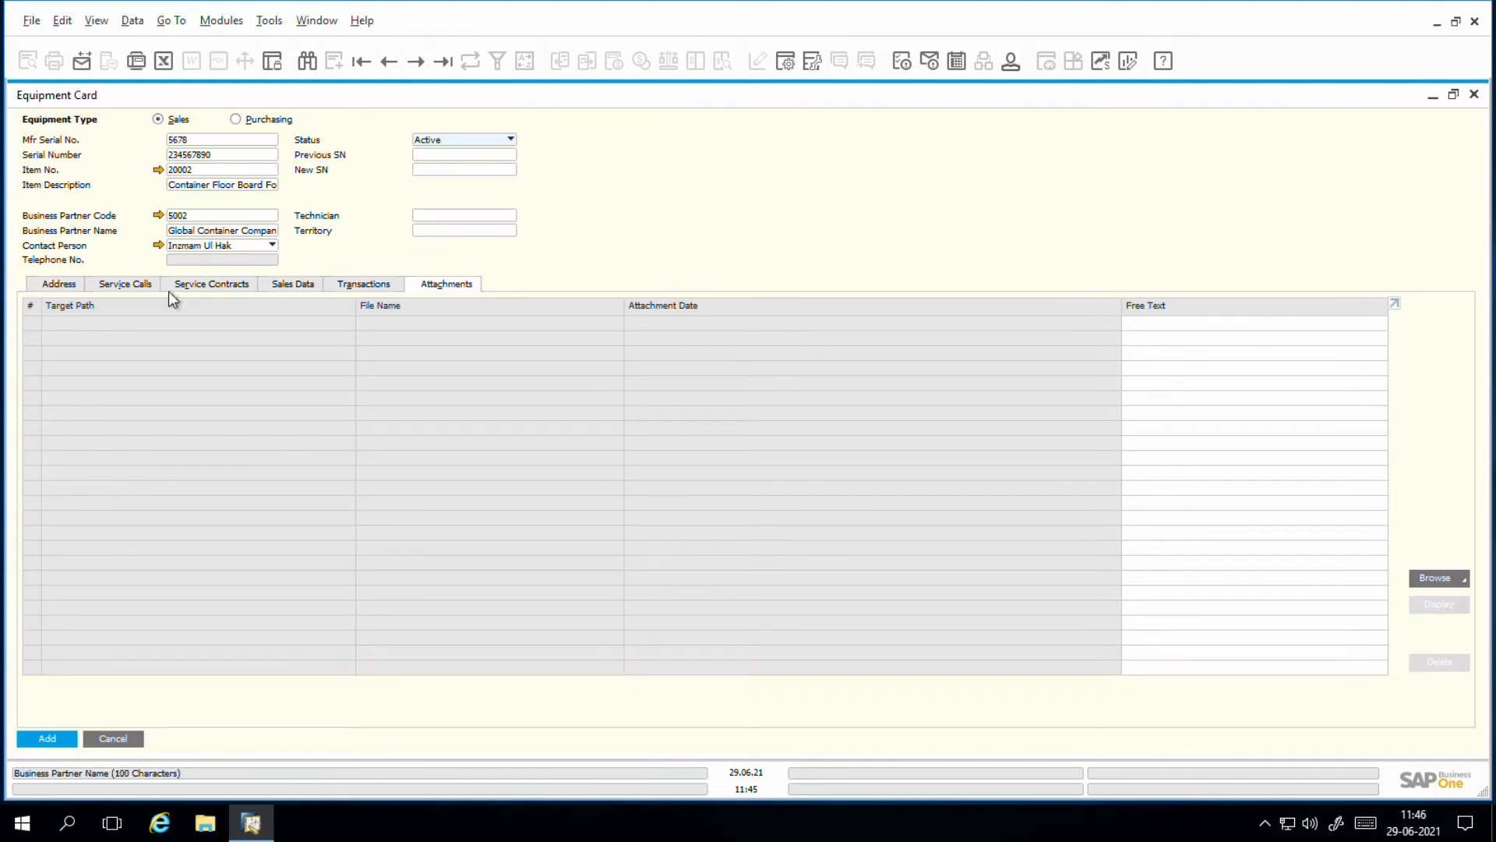
Step: Add the completed equipment card to the system and close the form
left_click(46, 744)
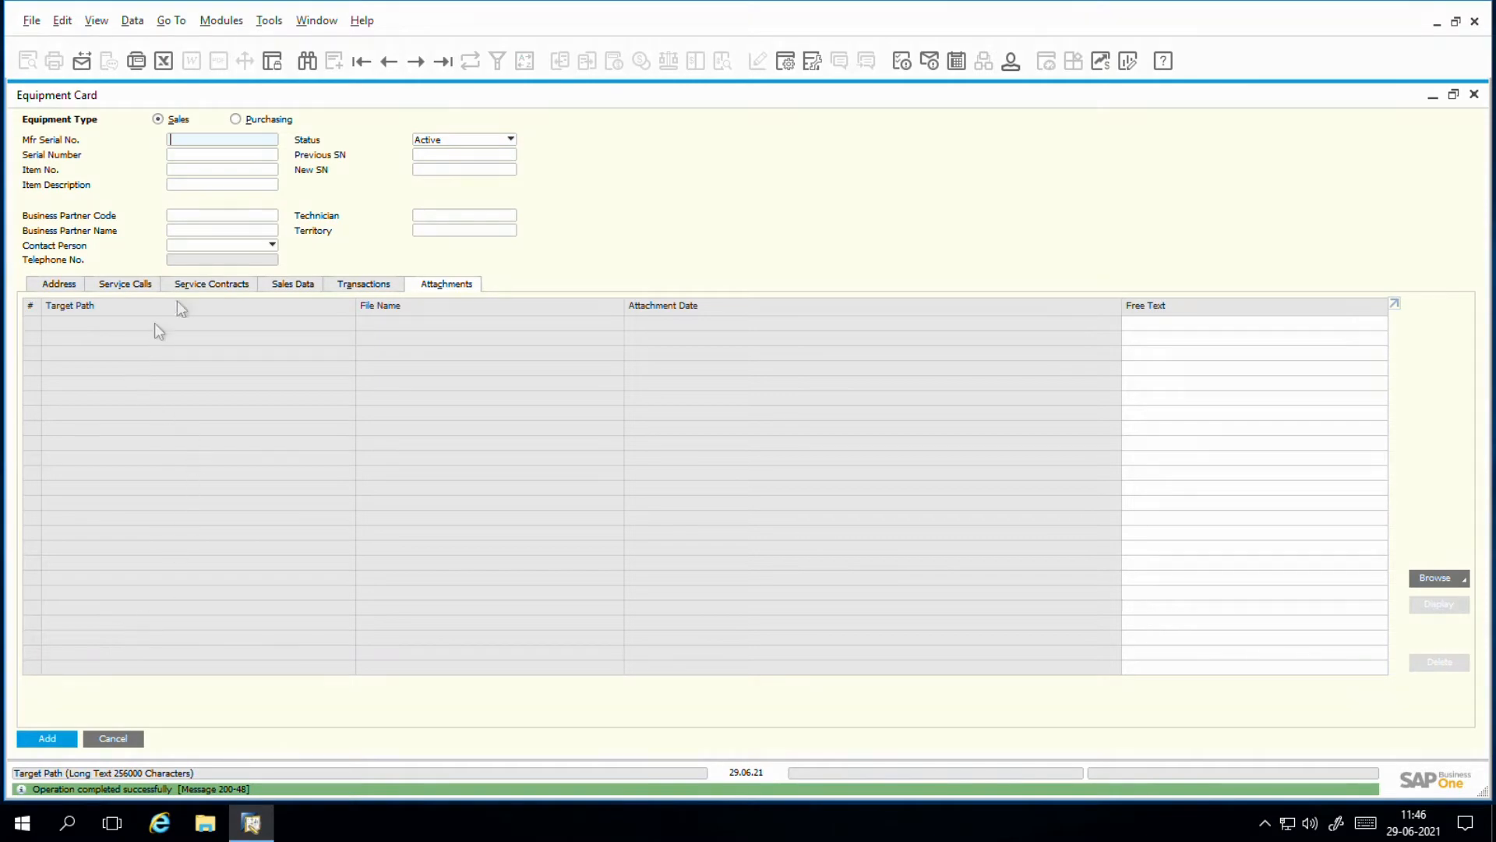
left_click(1475, 94)
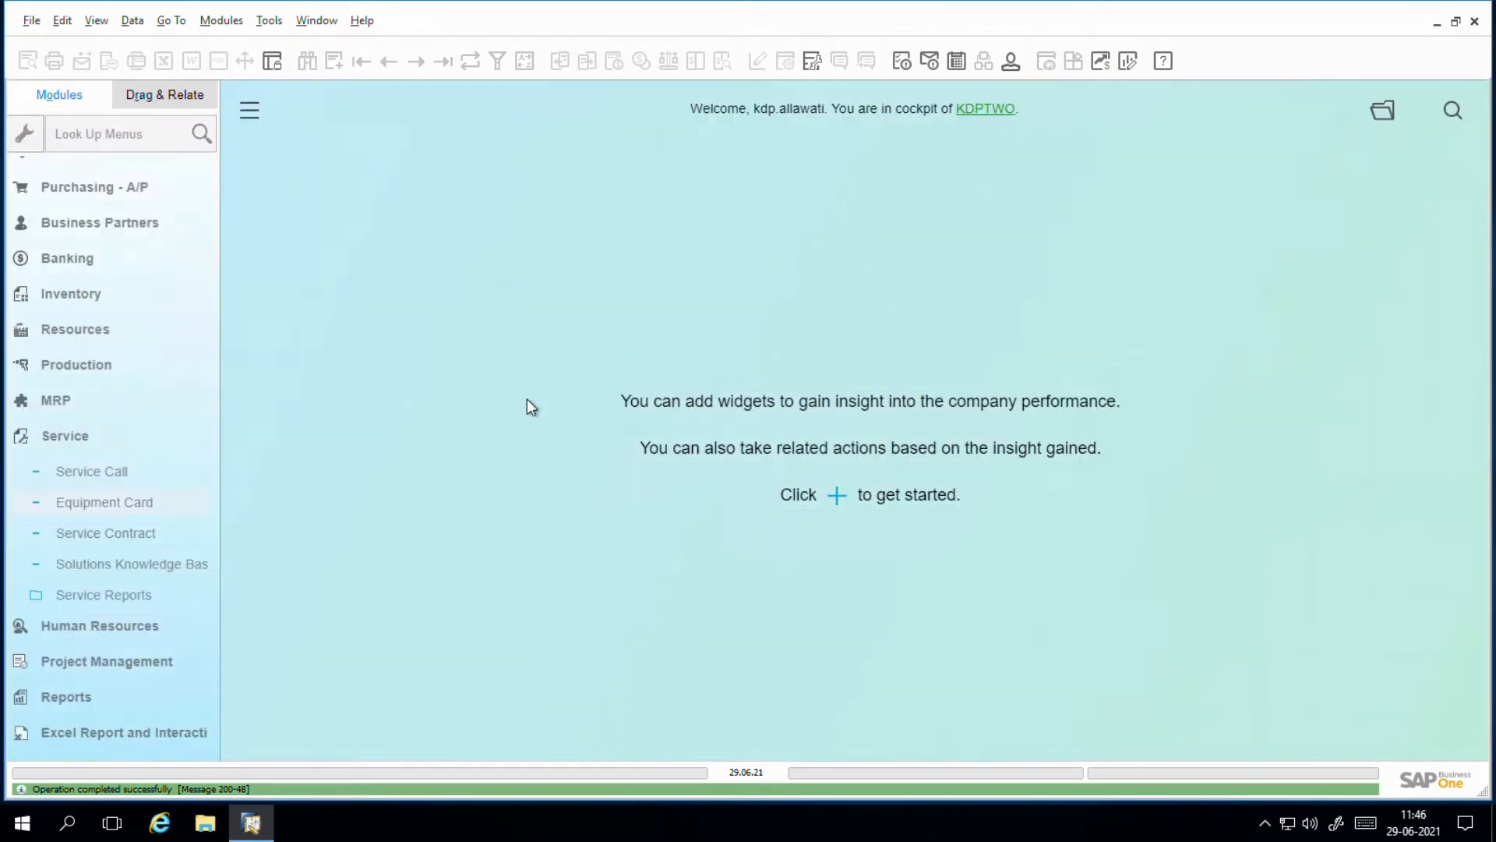
Step: Open the Service Contract form from the Service module and start a new contract
left_click(119, 450)
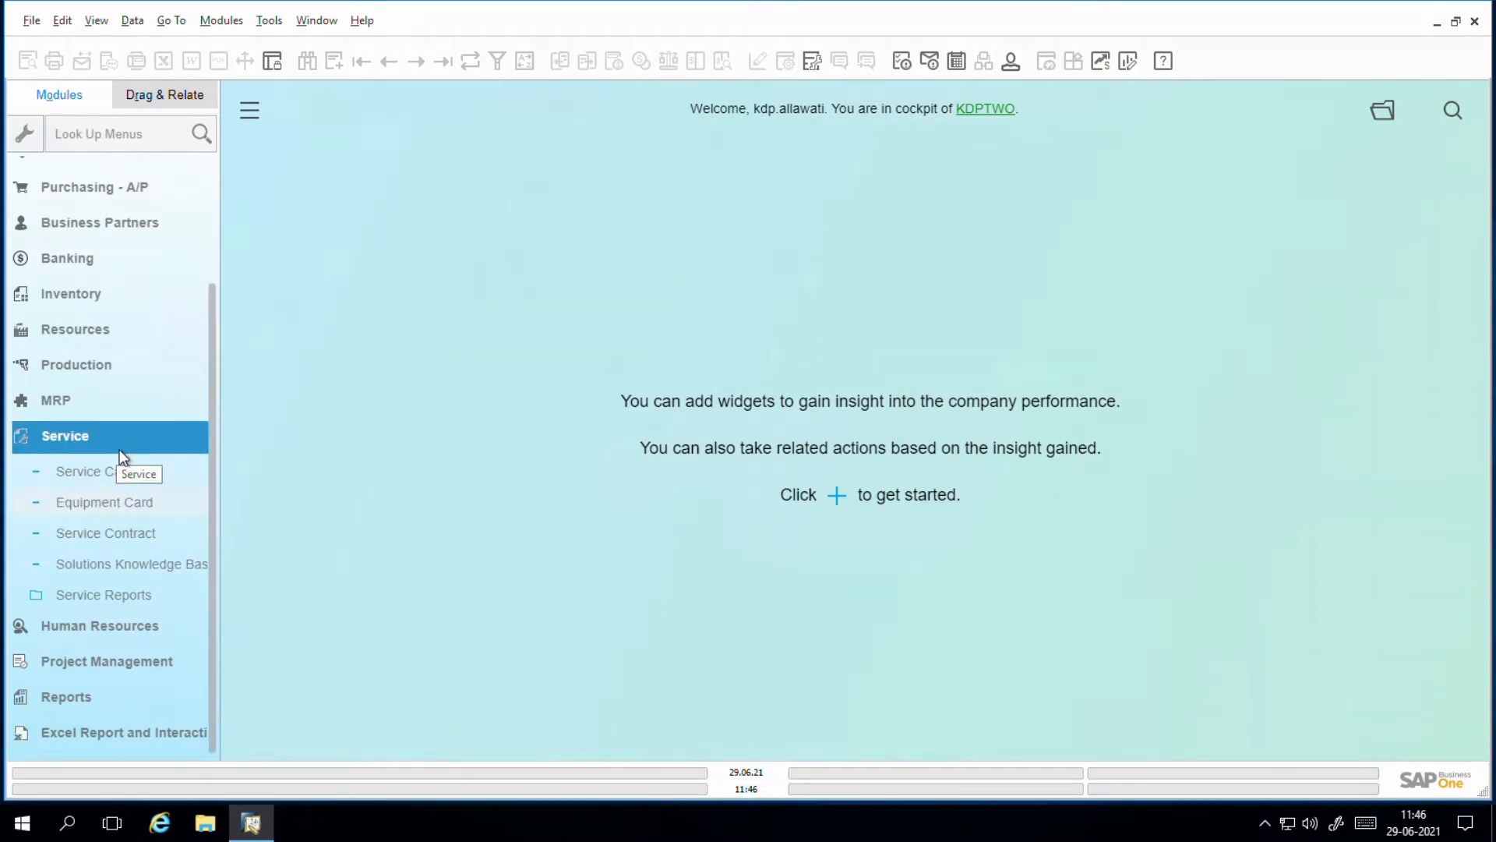
left_click(122, 452)
left_click(100, 594)
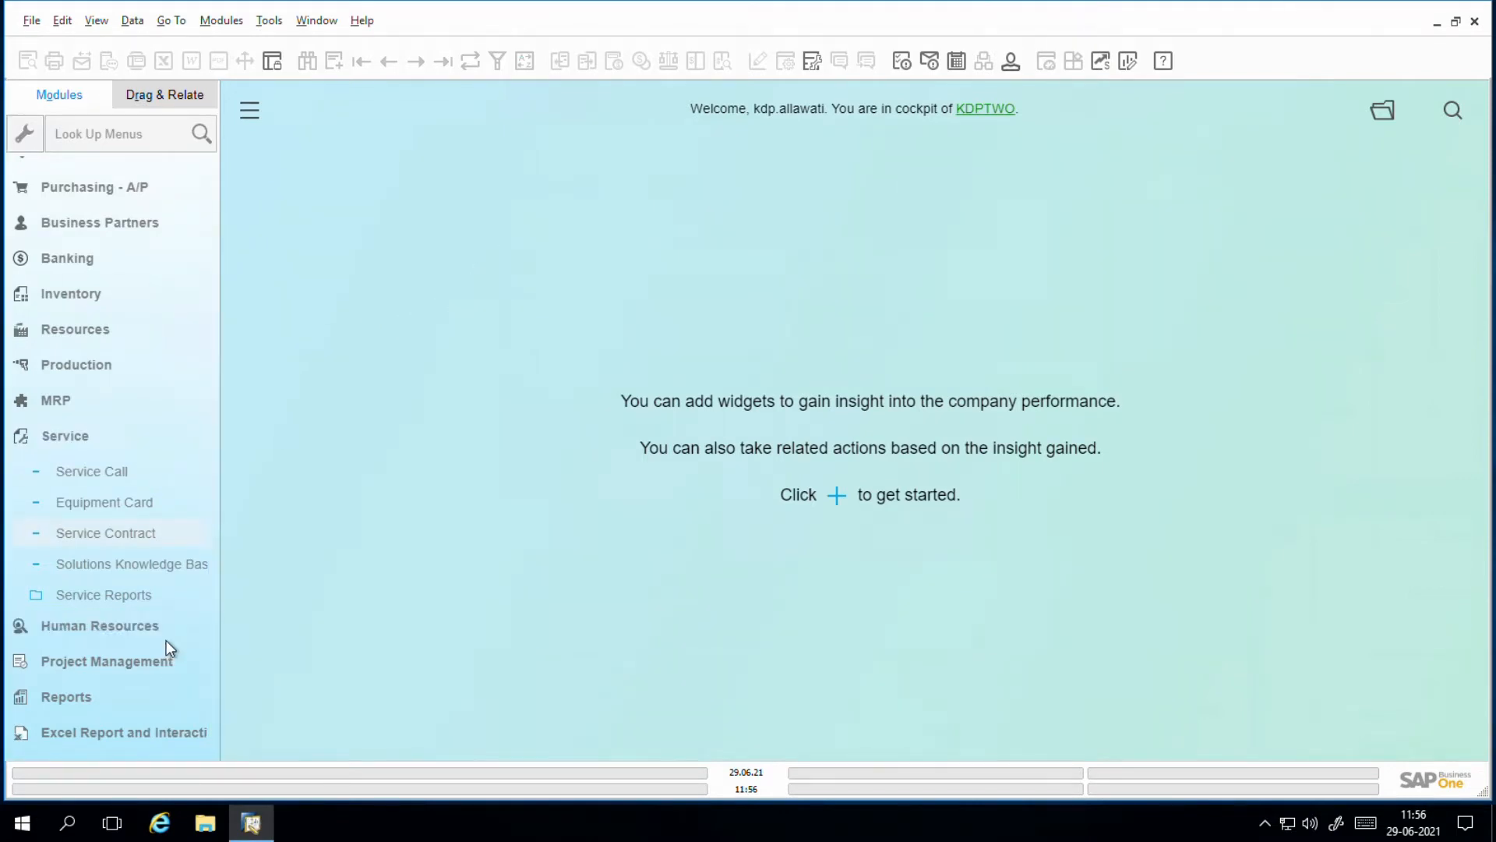
left_click(129, 541)
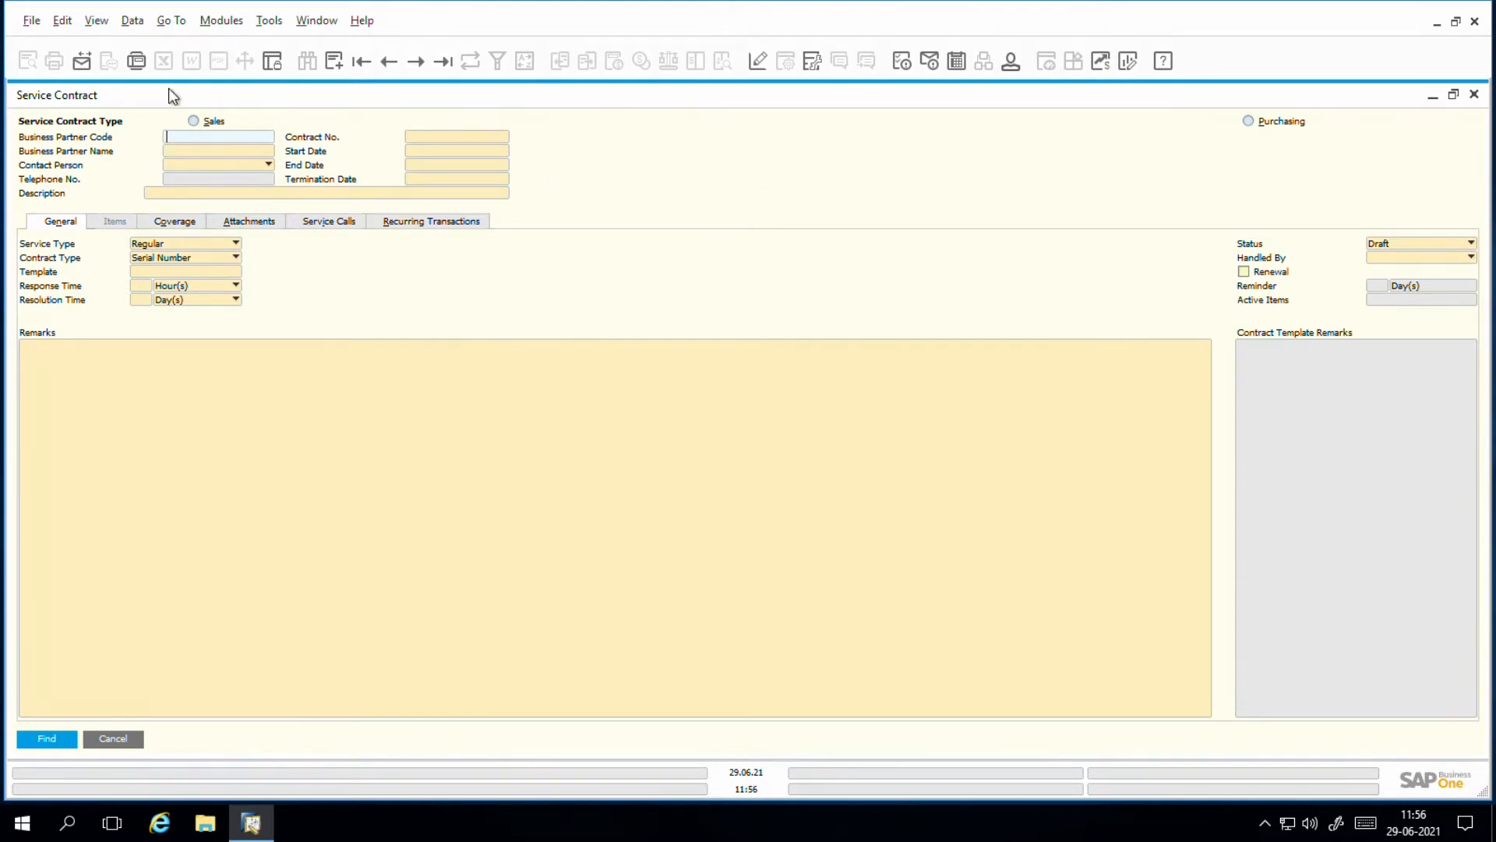
left_click(337, 61)
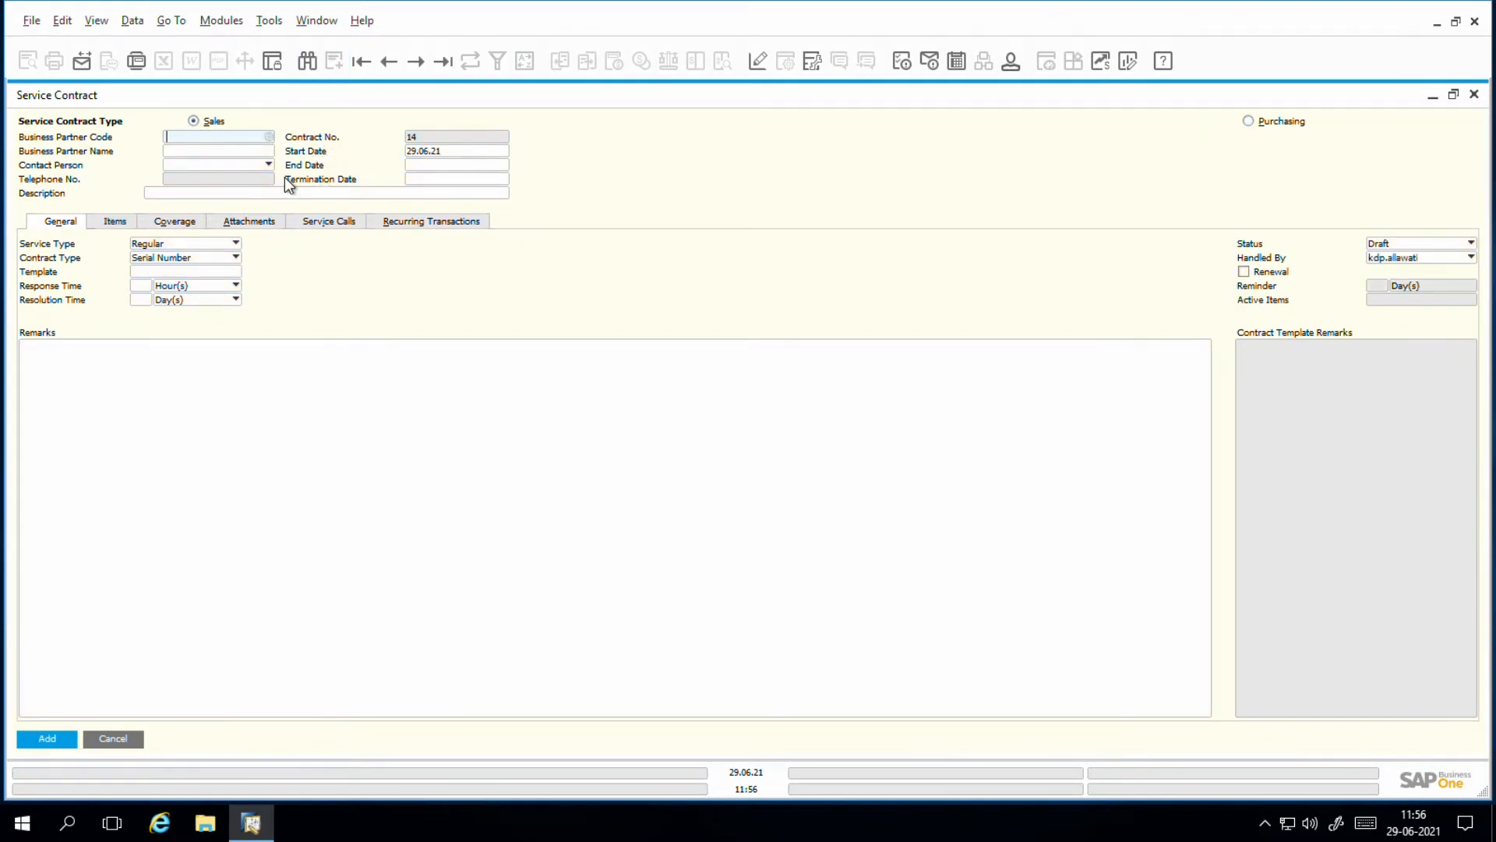
Step: Assign Global Container Company as the service contract's business partner
left_click(269, 137)
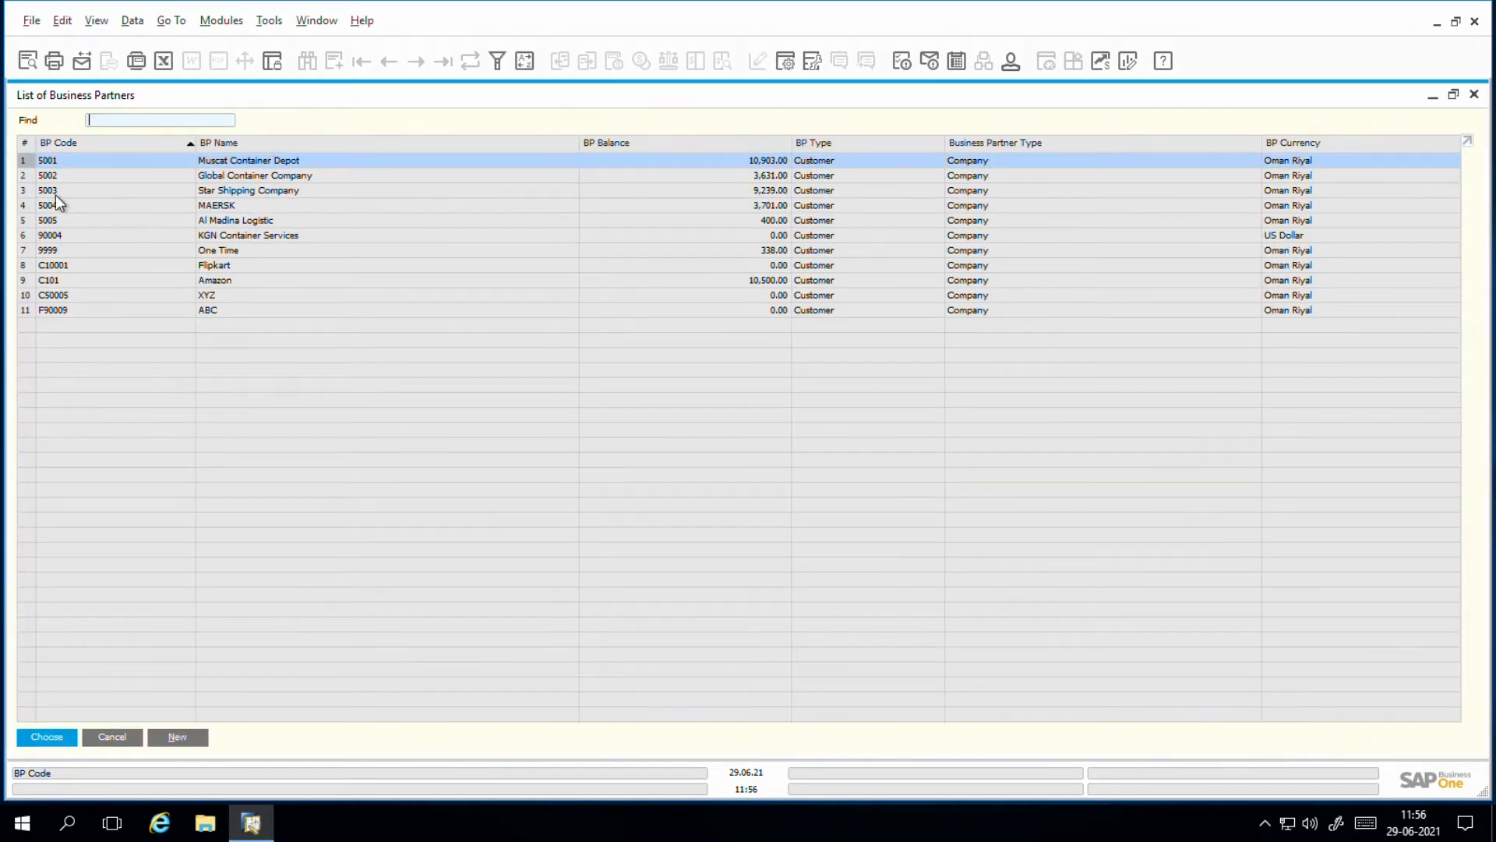
left_click(34, 176)
double_click(34, 176)
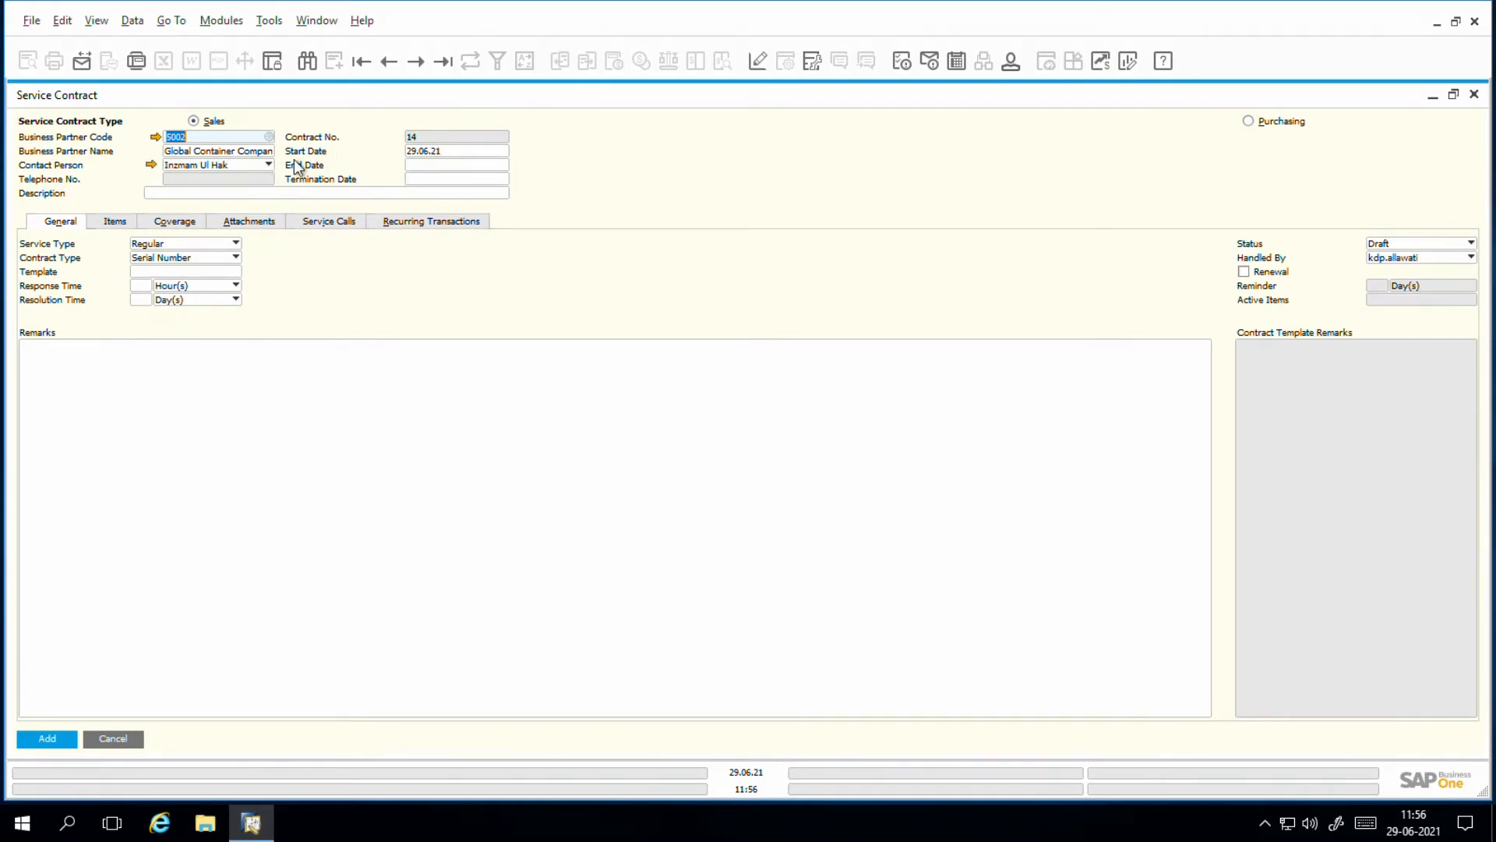
Step: Set the service contract's start date to 01.07.21 and its end date to 01.07.22
left_click(420, 154)
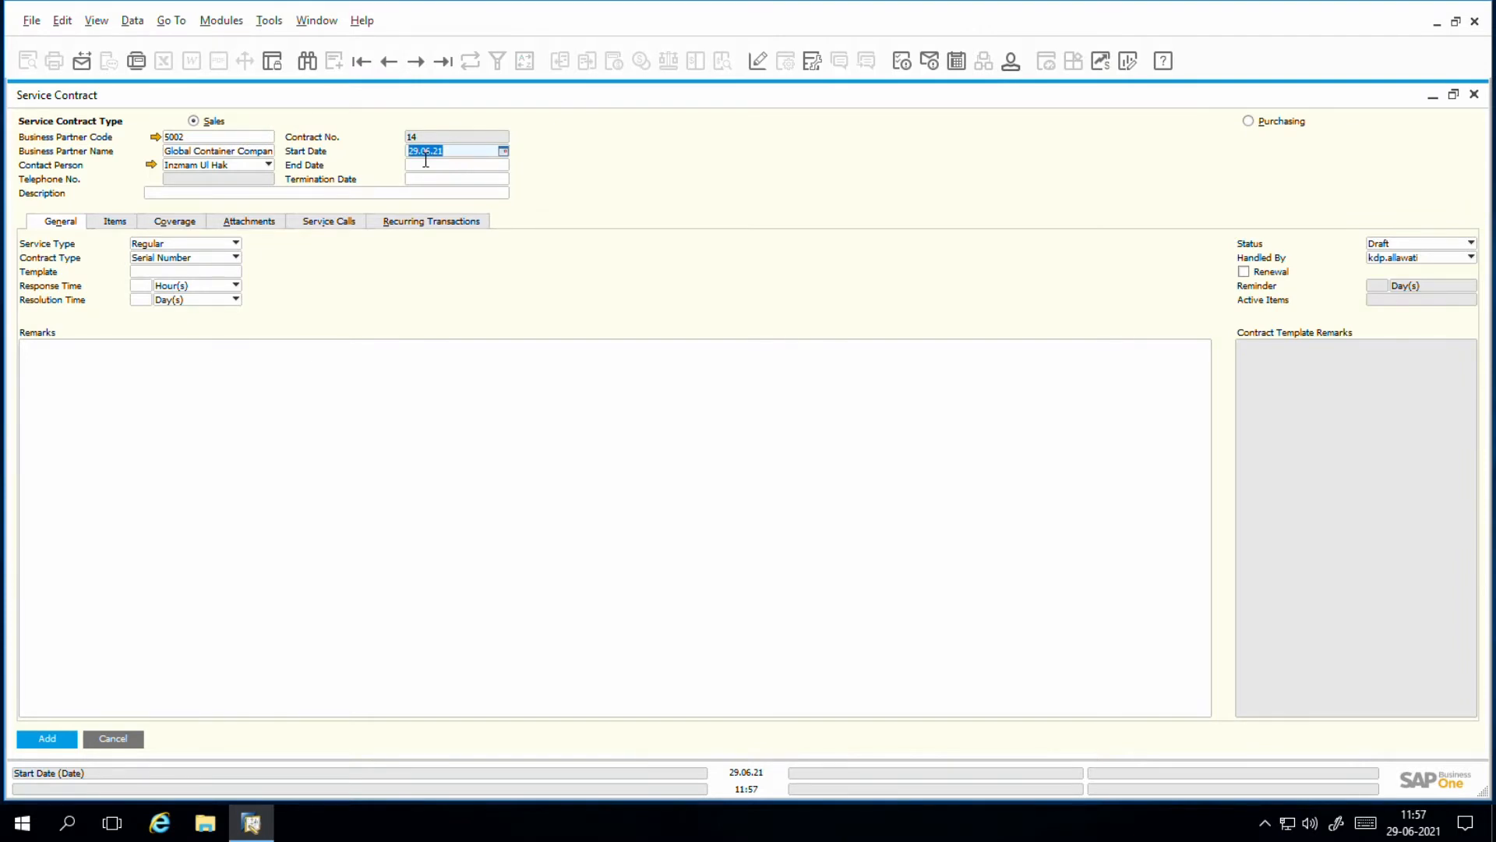
key("BackSpace")
type("1072021")
key("Tab")
type("01")
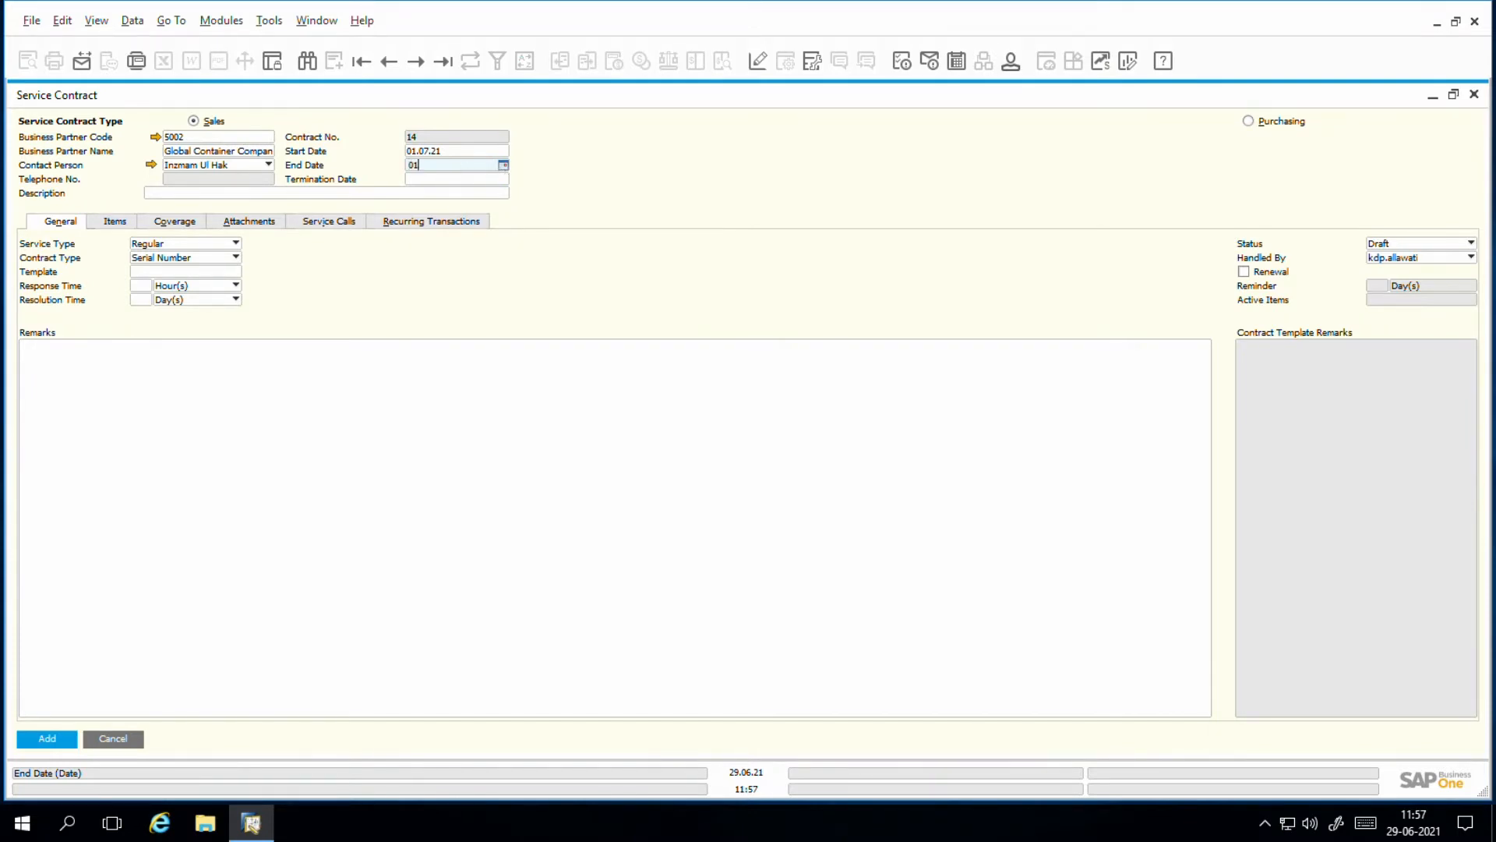
type("0722")
key("Tab")
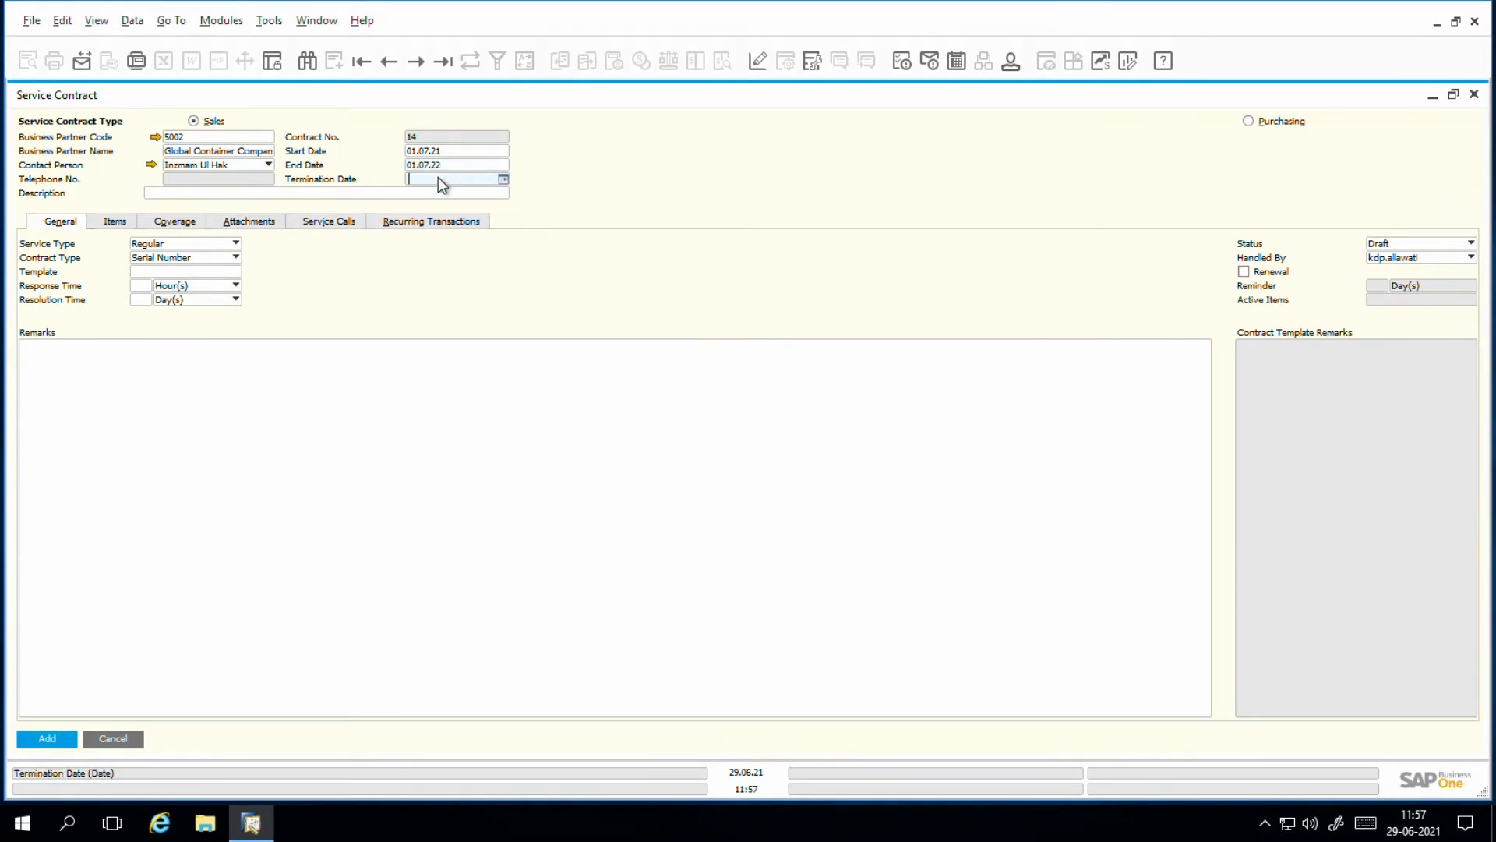
Step: Enter "Global Container Company Service Contract" as the contract's description
left_click(187, 197)
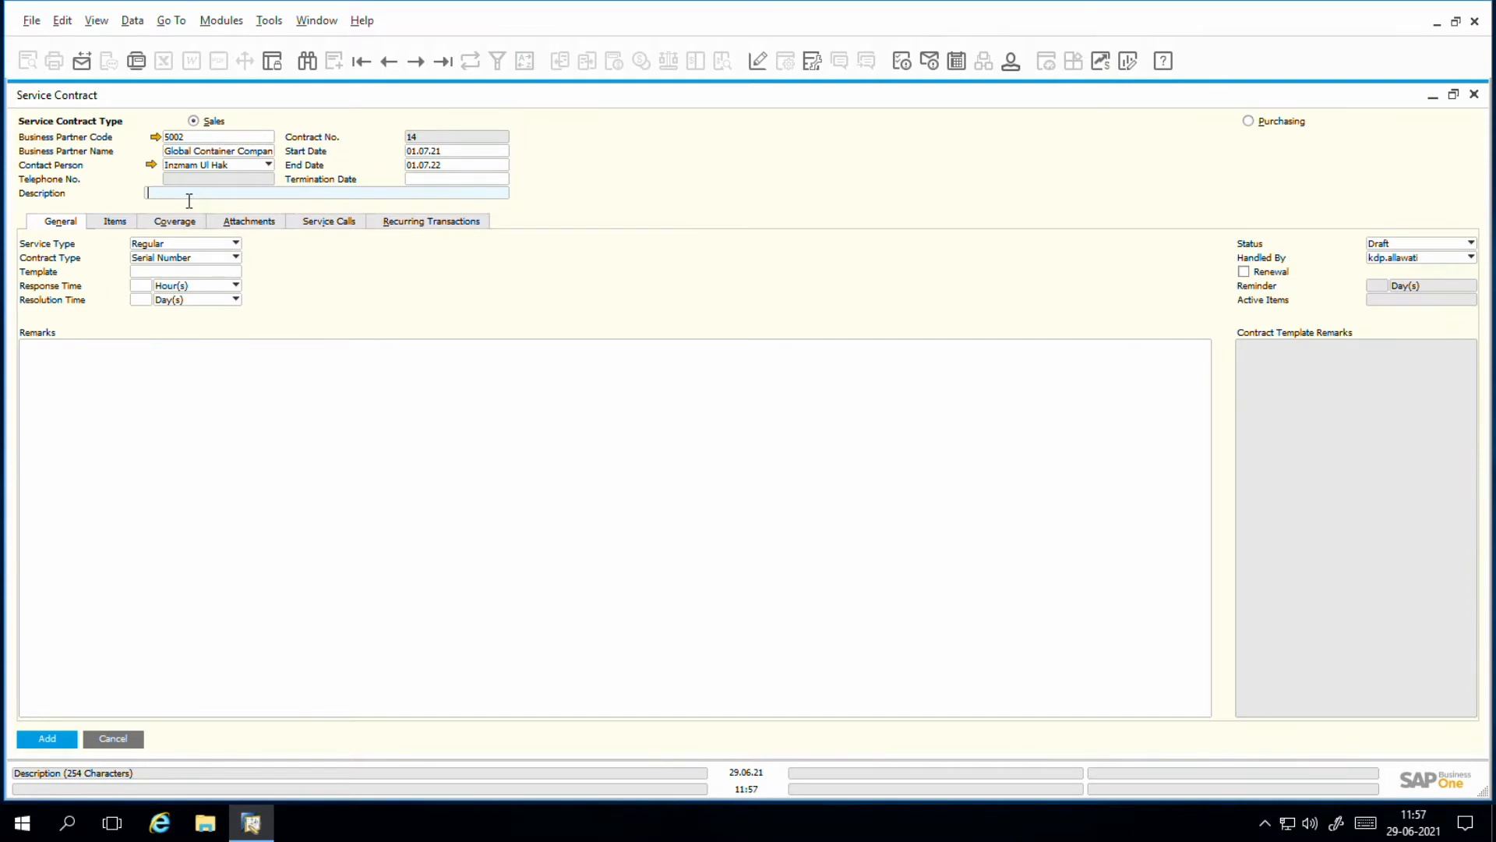
type("Global Container Company Service Contract")
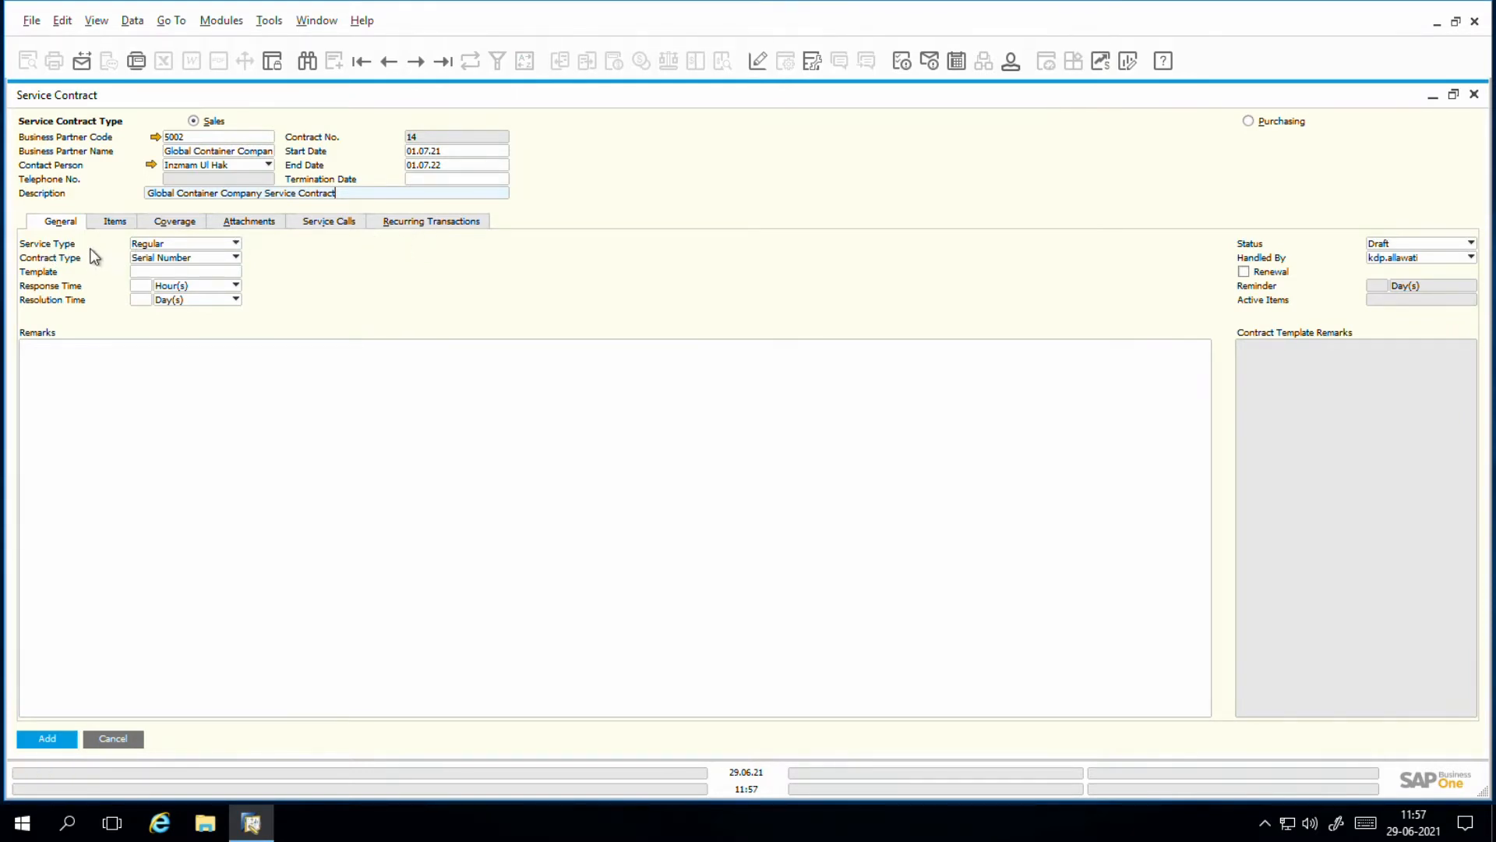
Step: Select Regular as the contract's service type
left_click(178, 246)
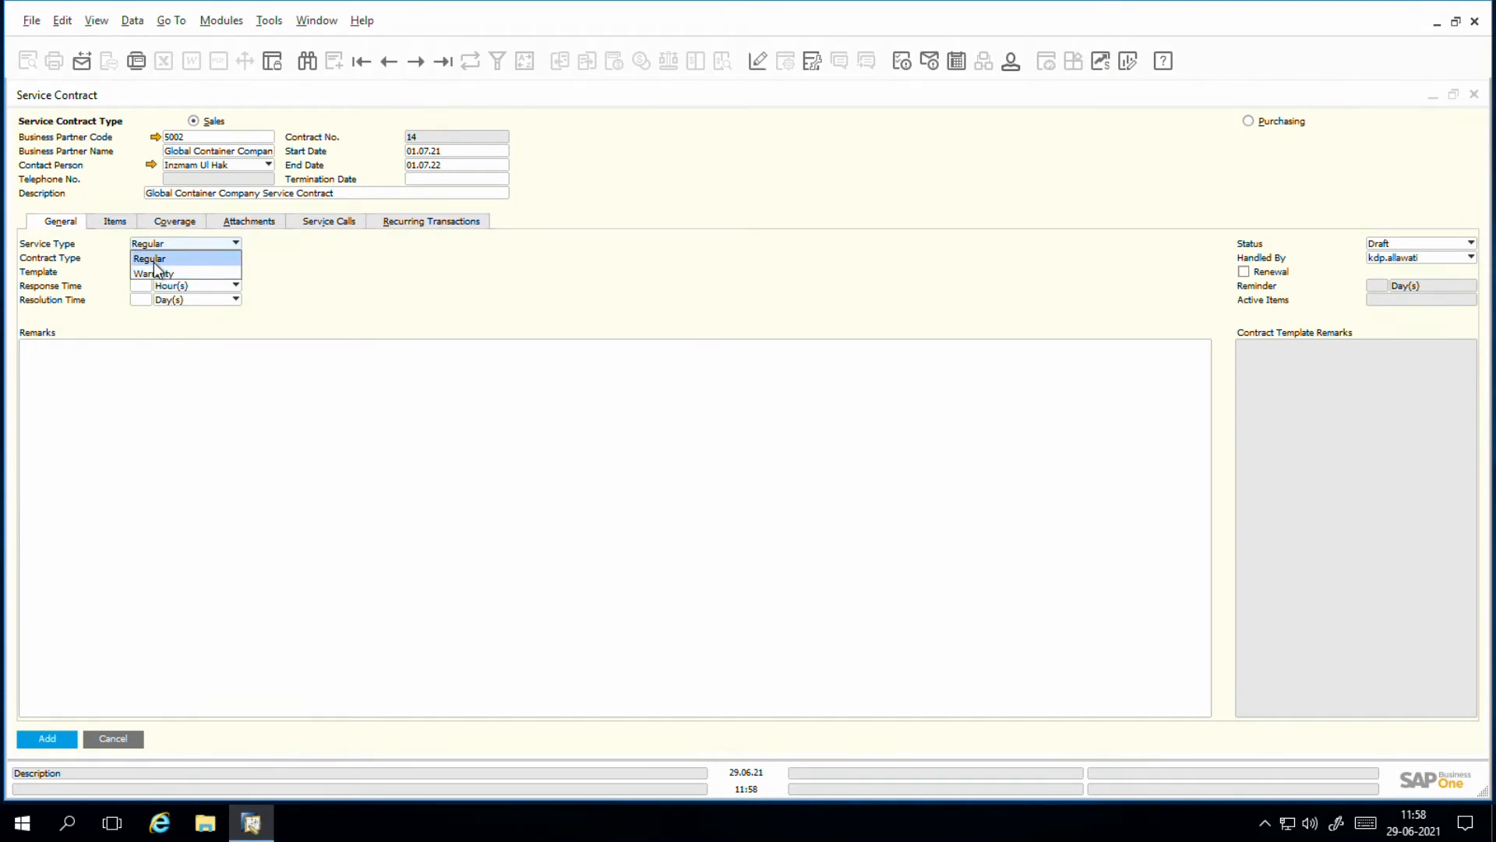
left_click(154, 263)
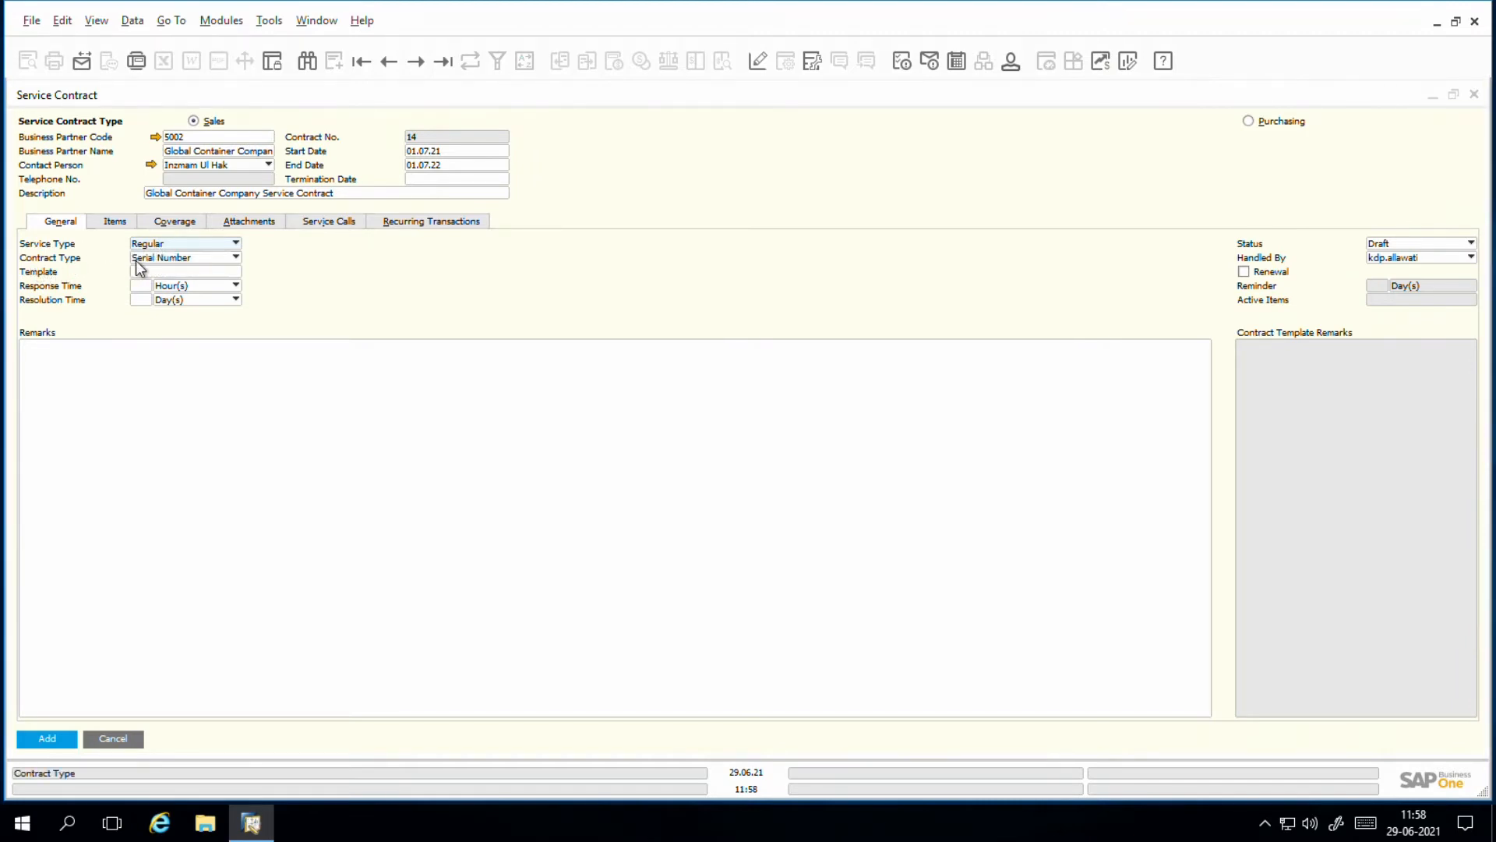
Step: Select Serial Number as the service contract's contract type
left_click(156, 262)
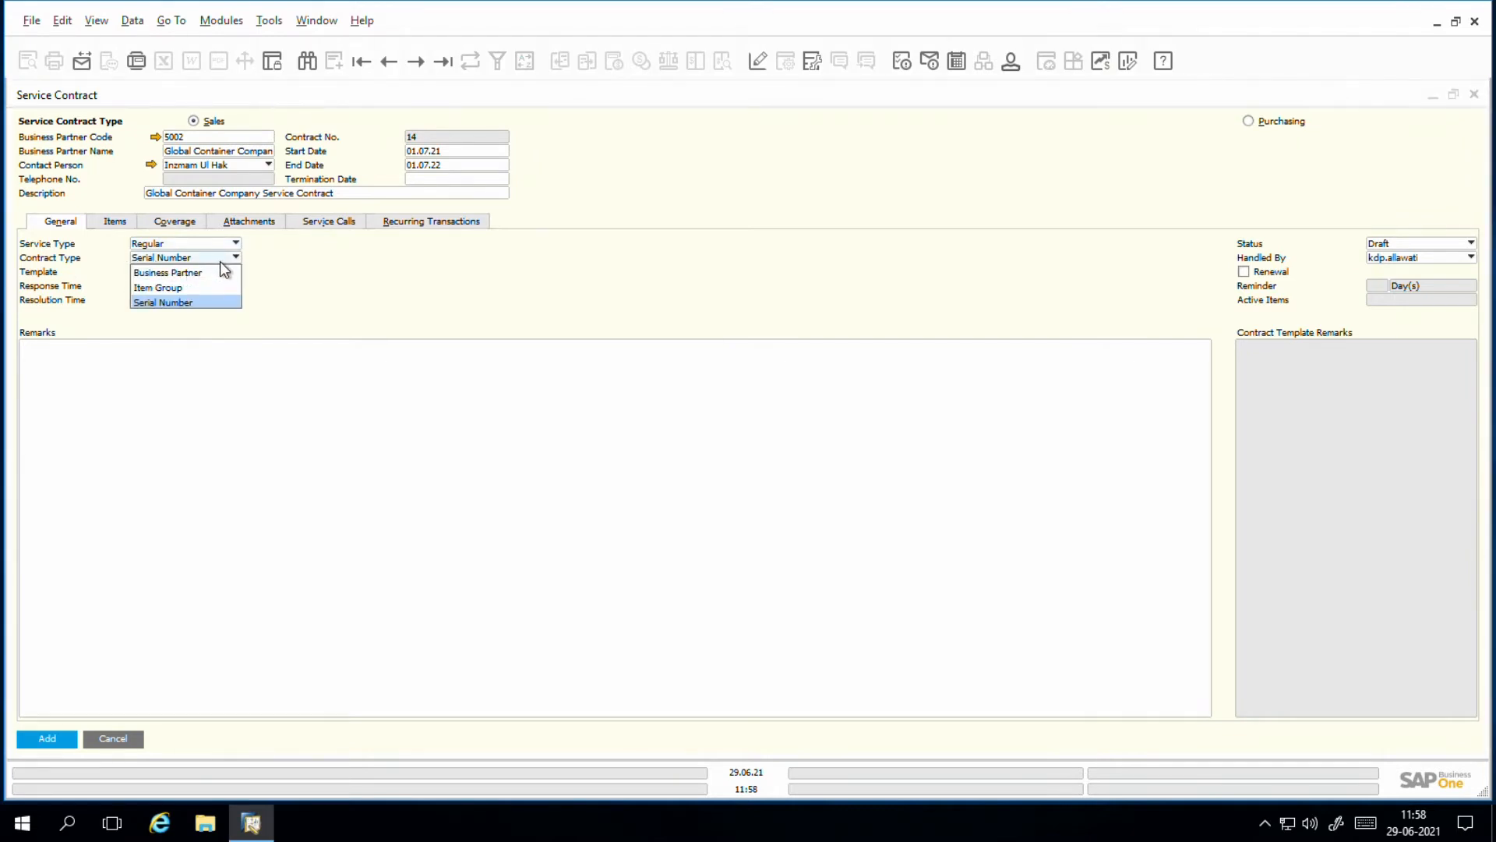
left_click(190, 304)
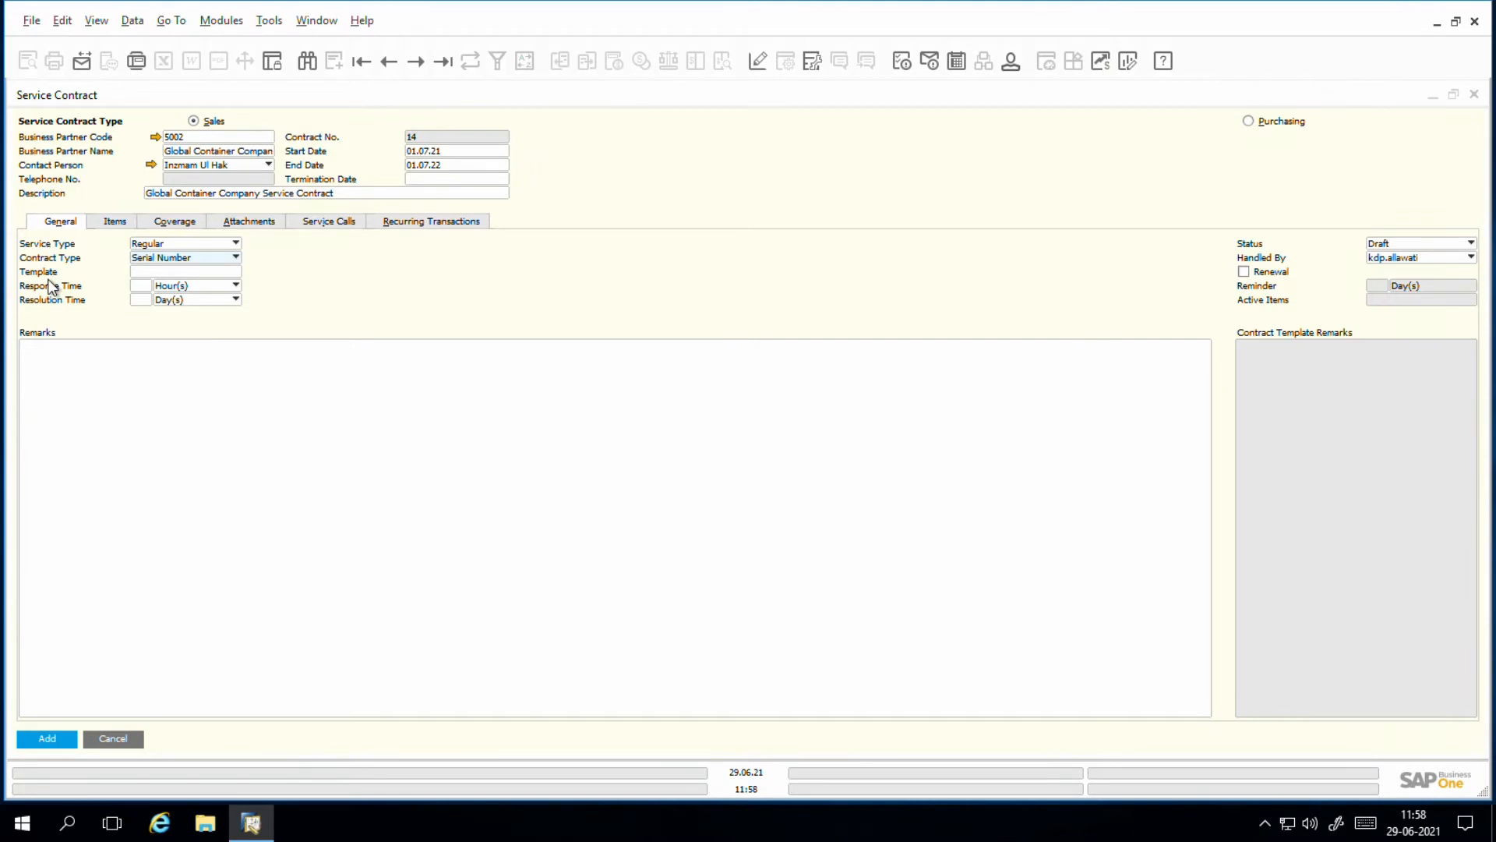
Step: Examine the available contract templates and the setup form for a new template, leaving the form without saving
left_click(162, 271)
left_click(237, 272)
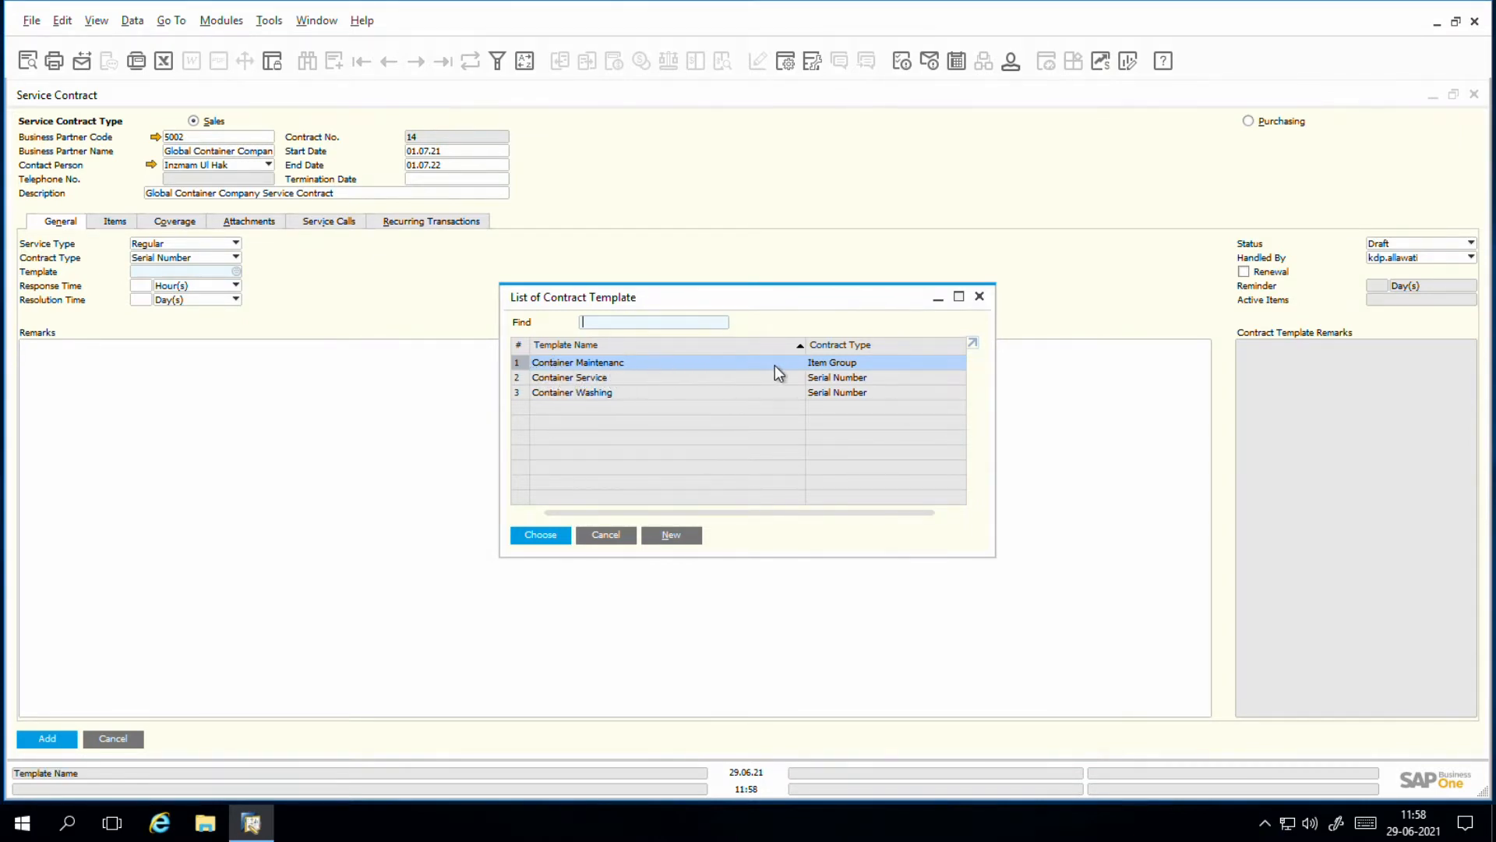
left_click(599, 394)
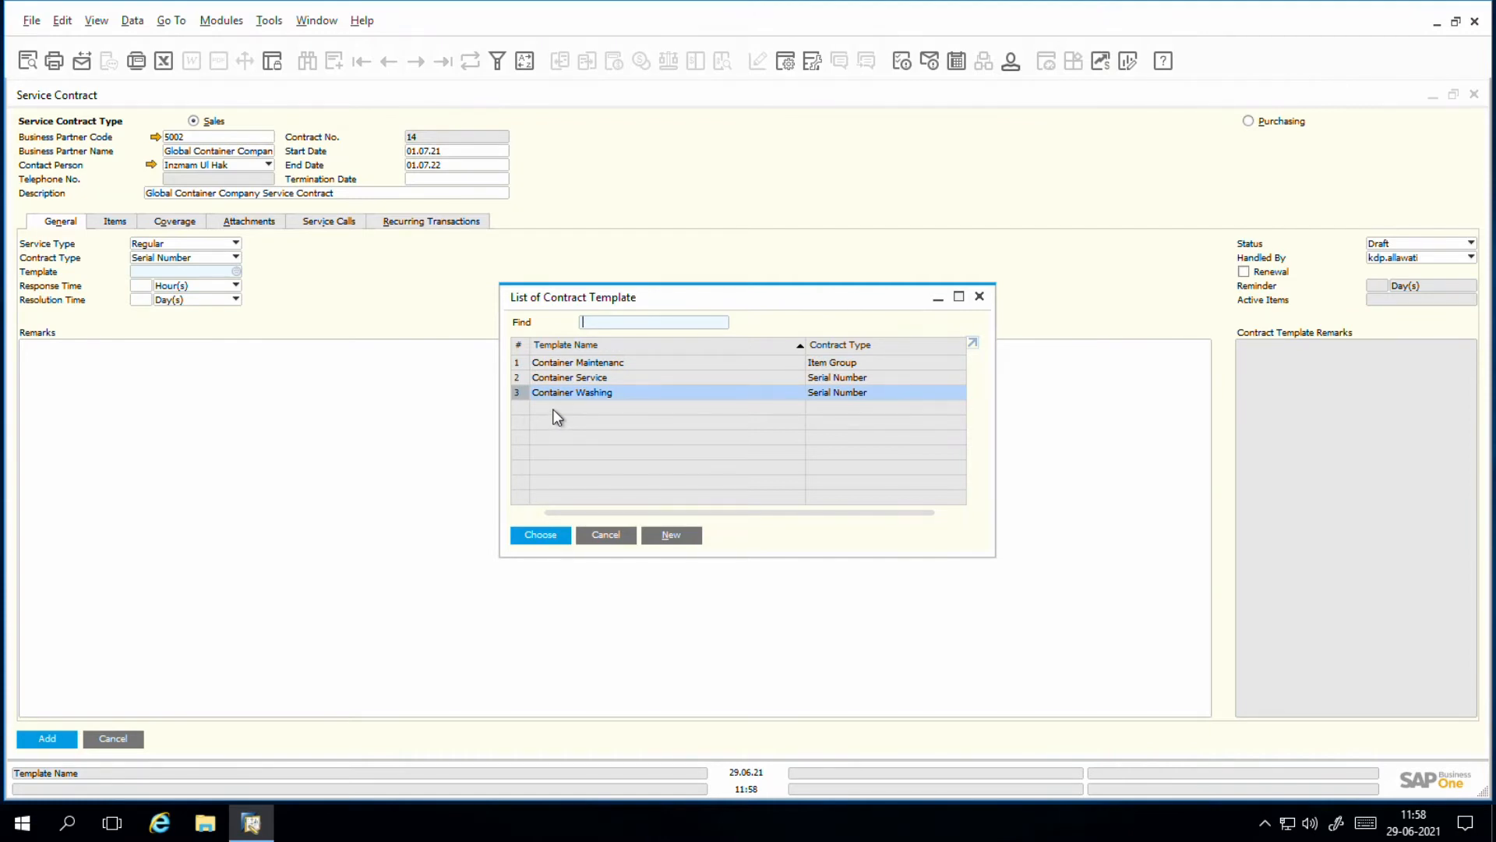
left_click(672, 534)
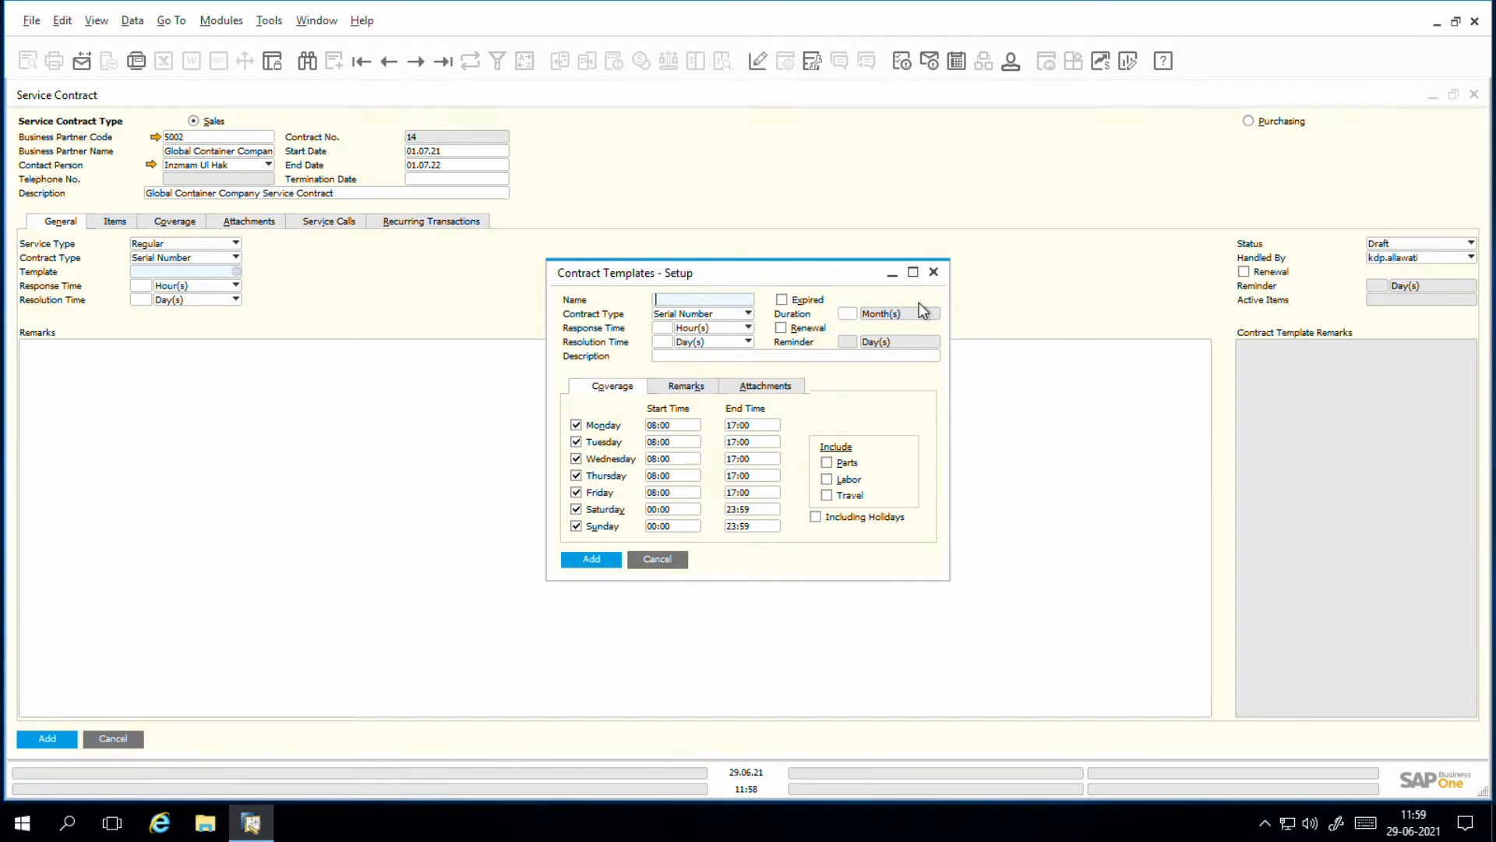
left_click(934, 272)
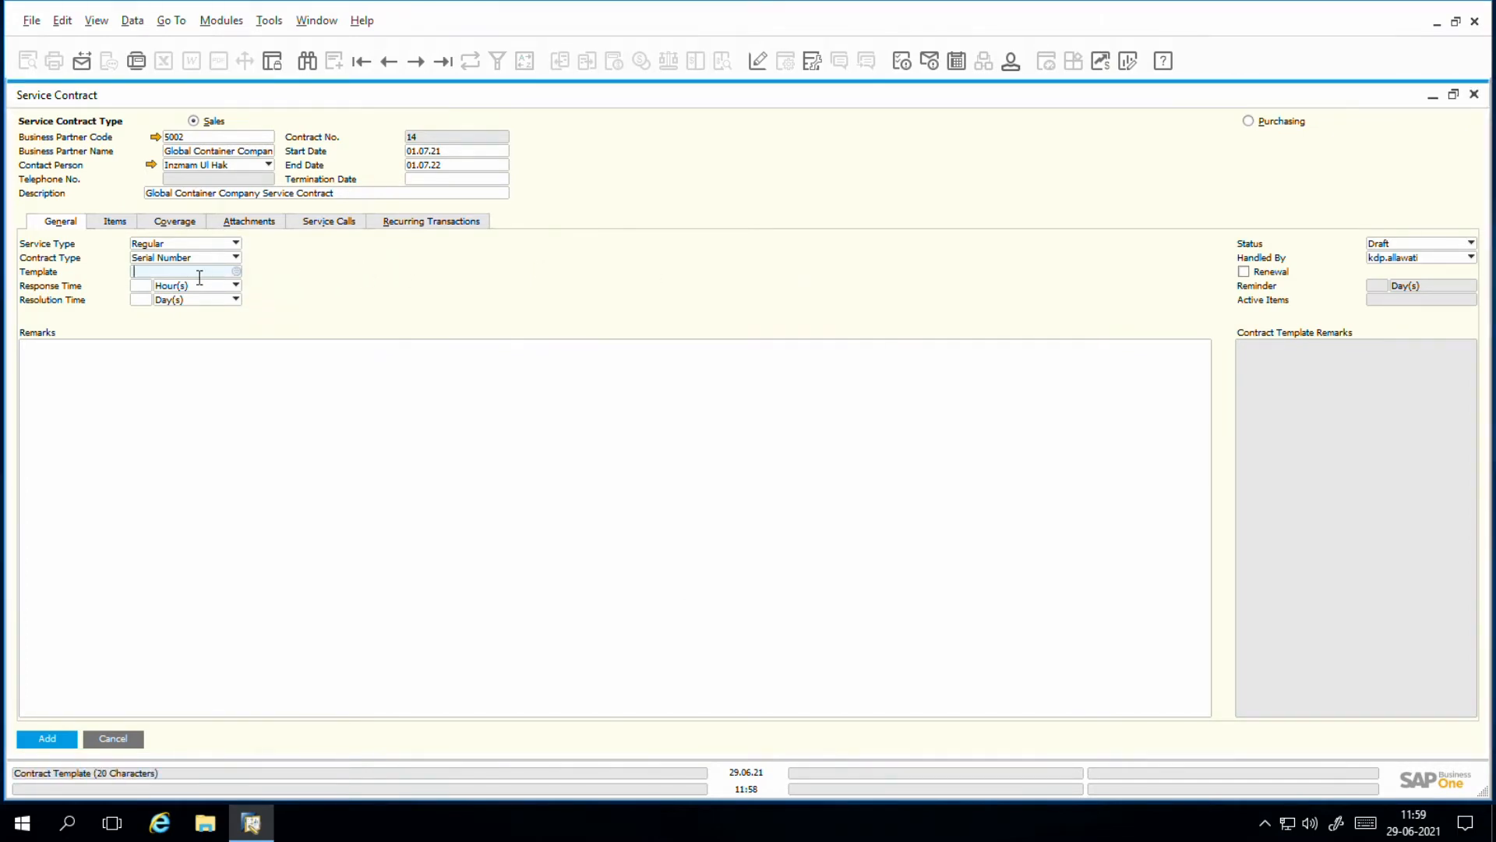
Step: Load the Container Service template into the service contract
left_click(236, 272)
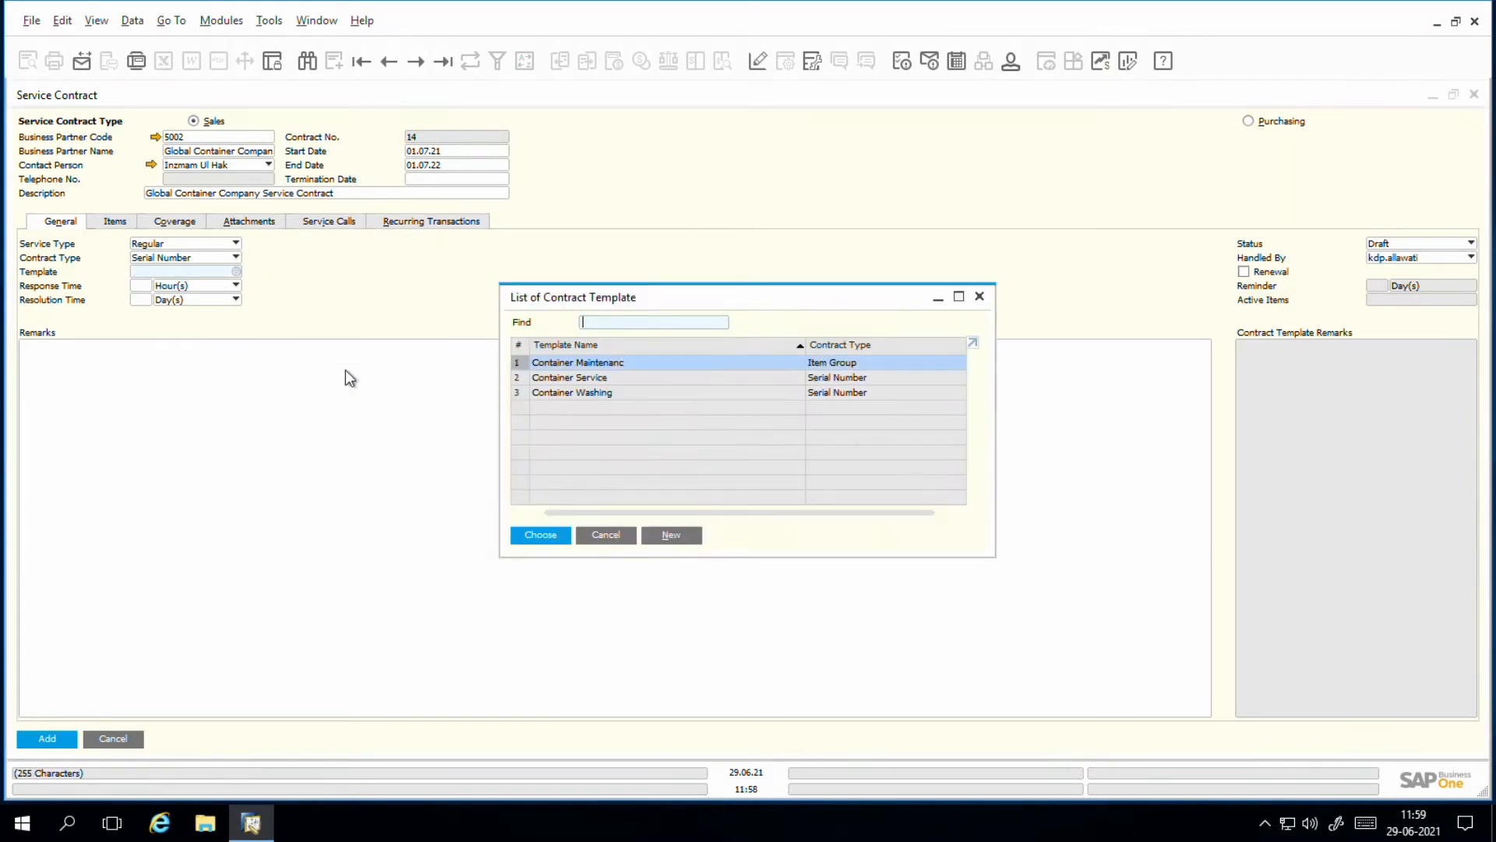
double_click(588, 379)
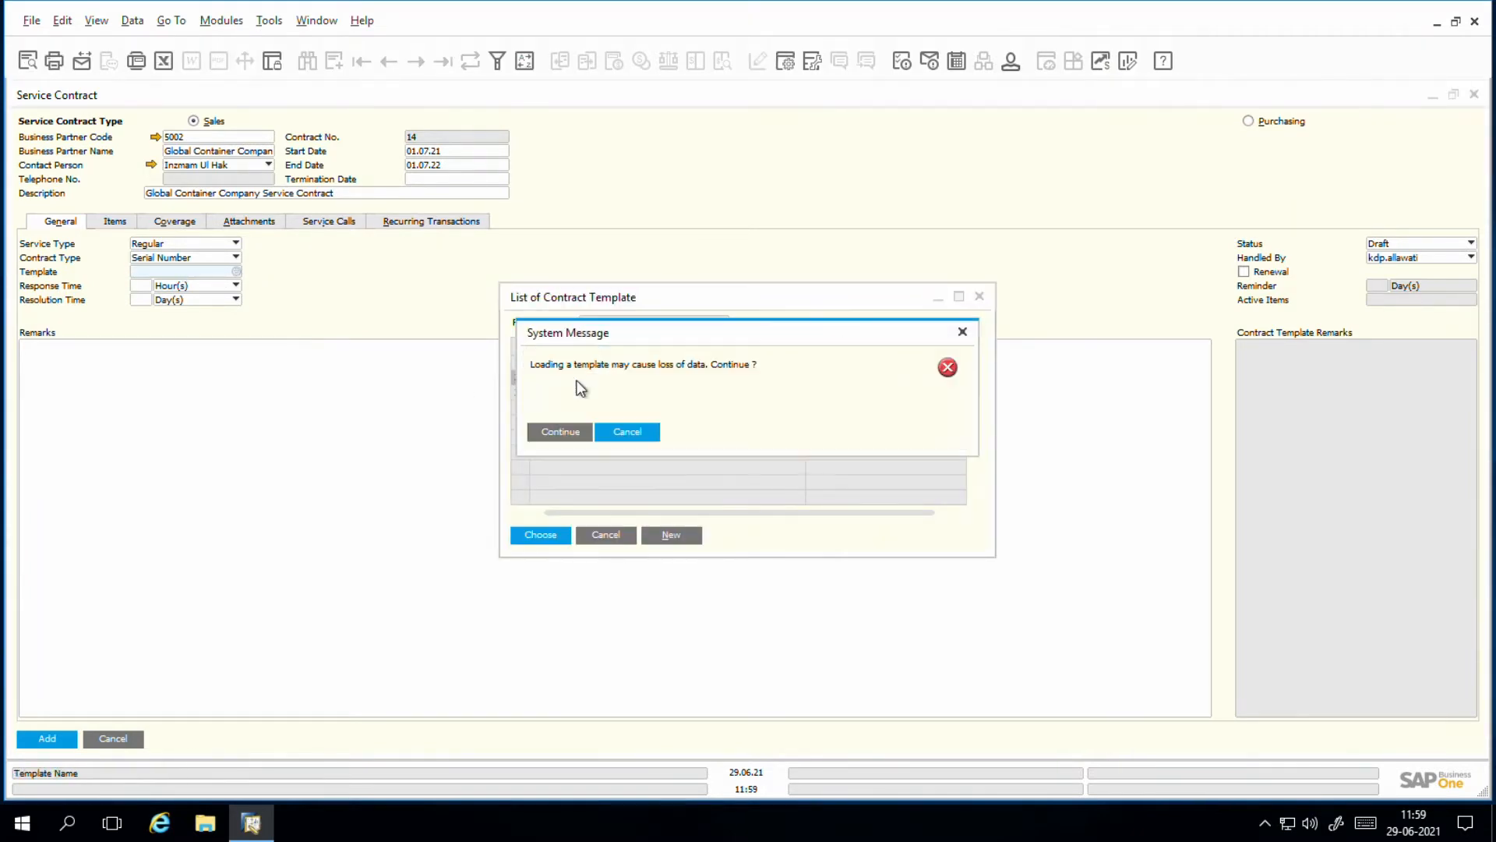
left_click(553, 433)
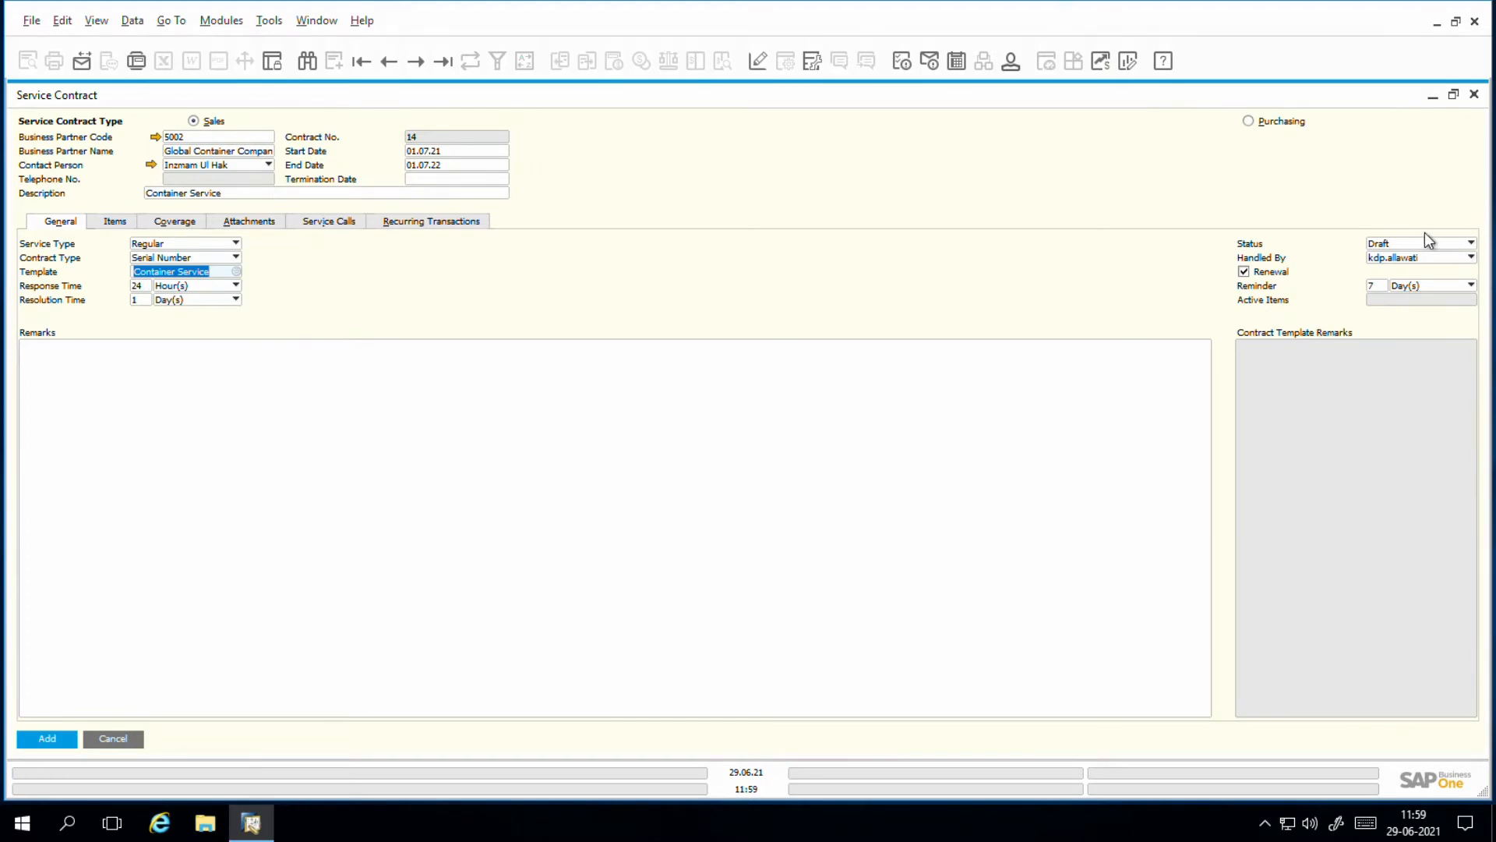
Step: Examine the available contract statuses and the users who can handle the contract, without changing either setting
left_click(1374, 244)
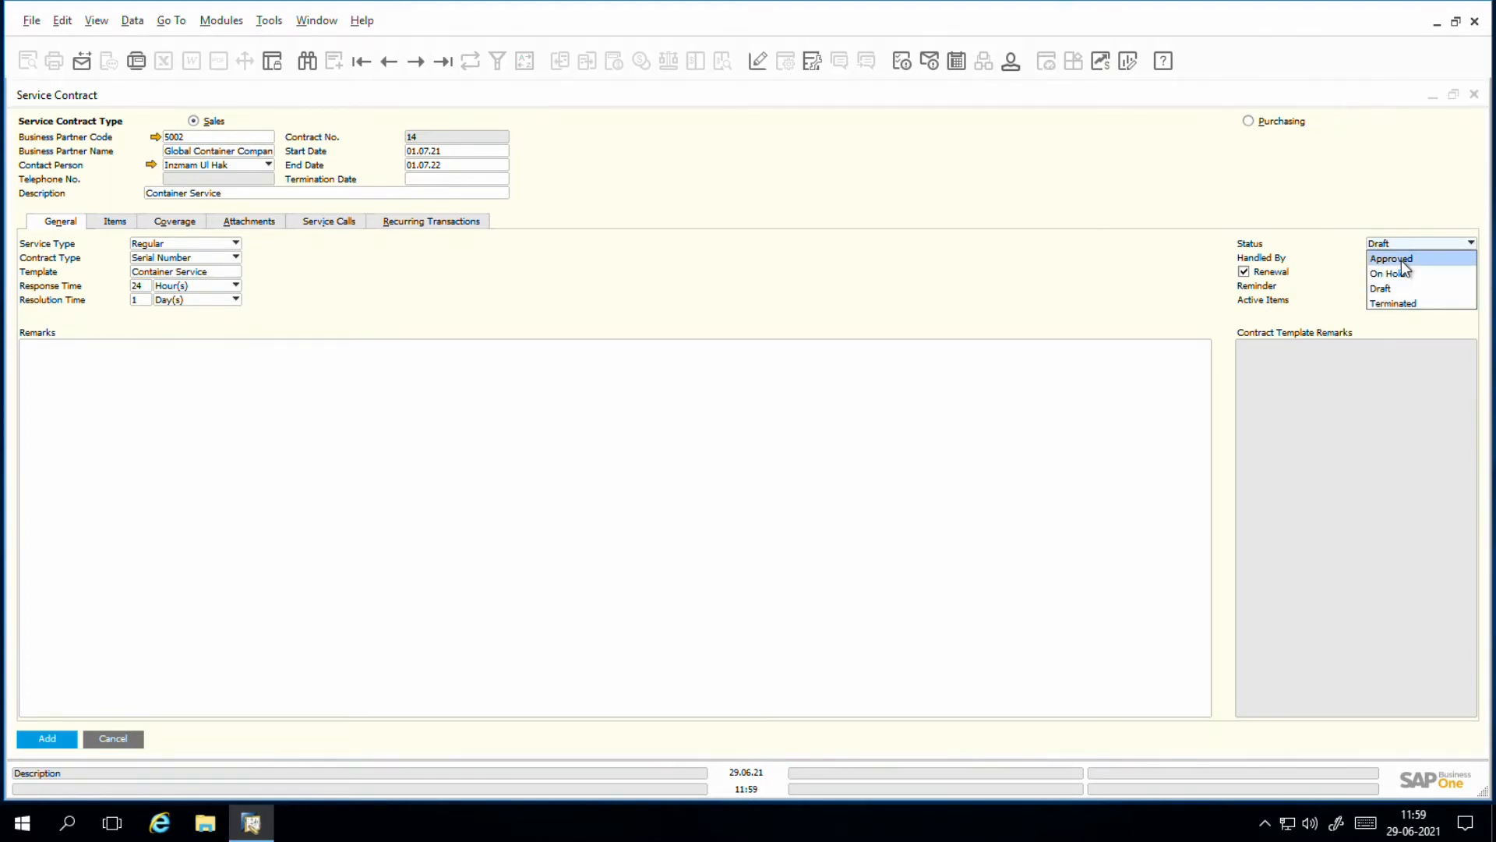
left_click(1282, 201)
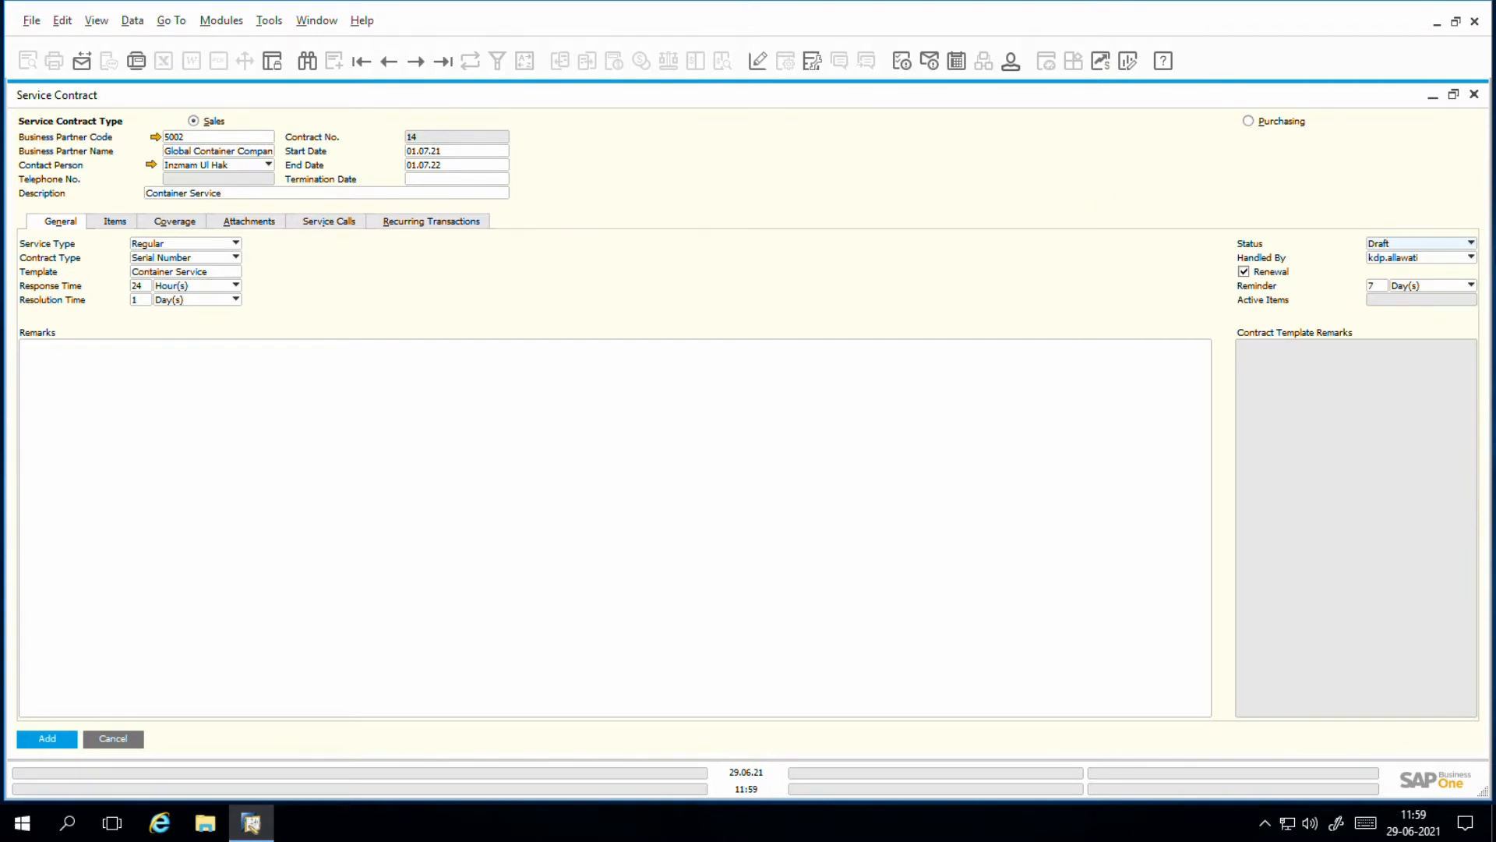
left_click(1443, 246)
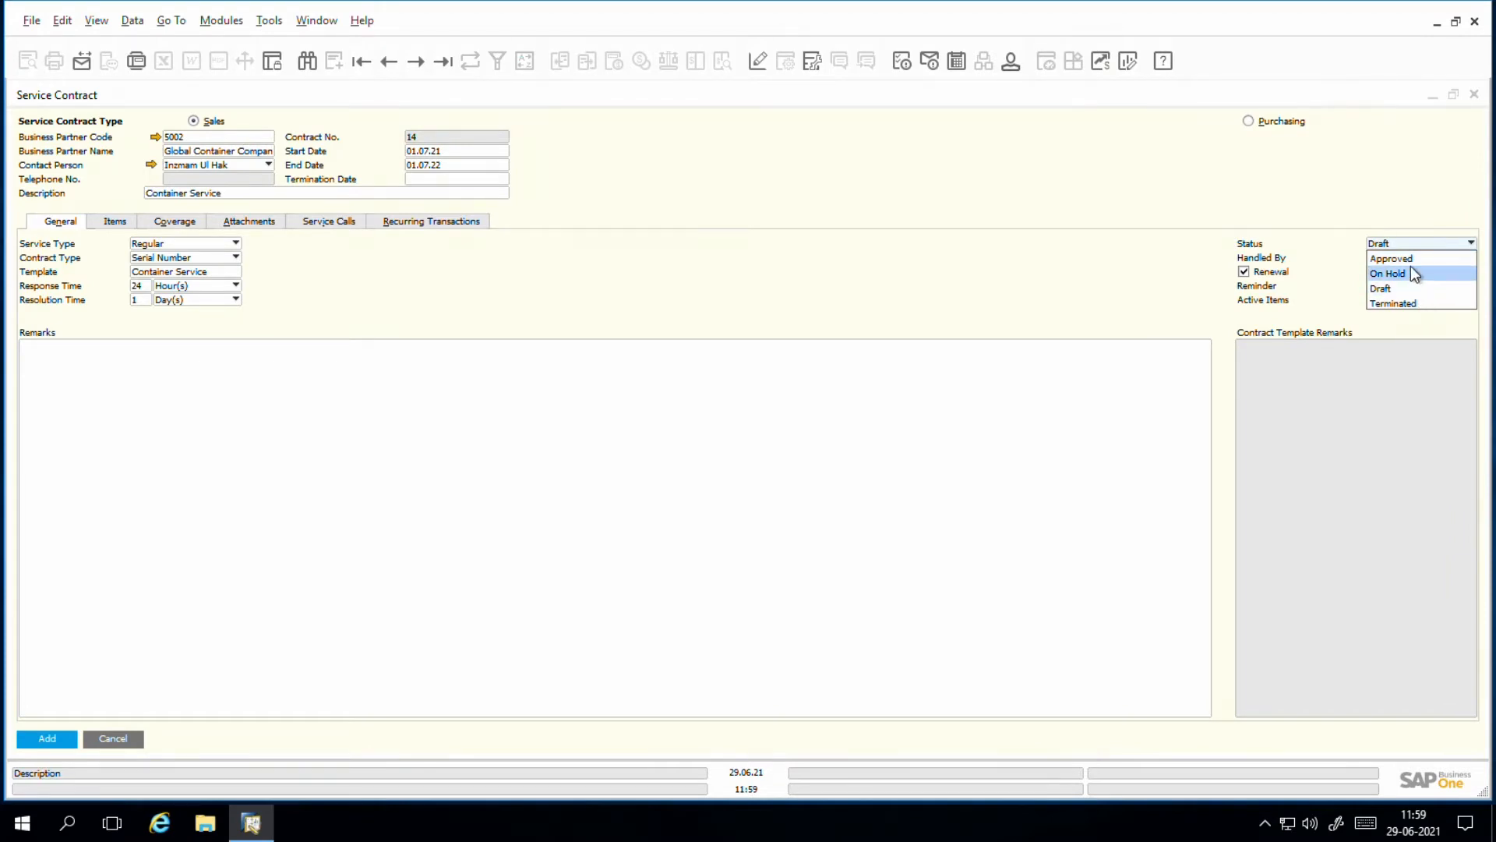
left_click(1165, 196)
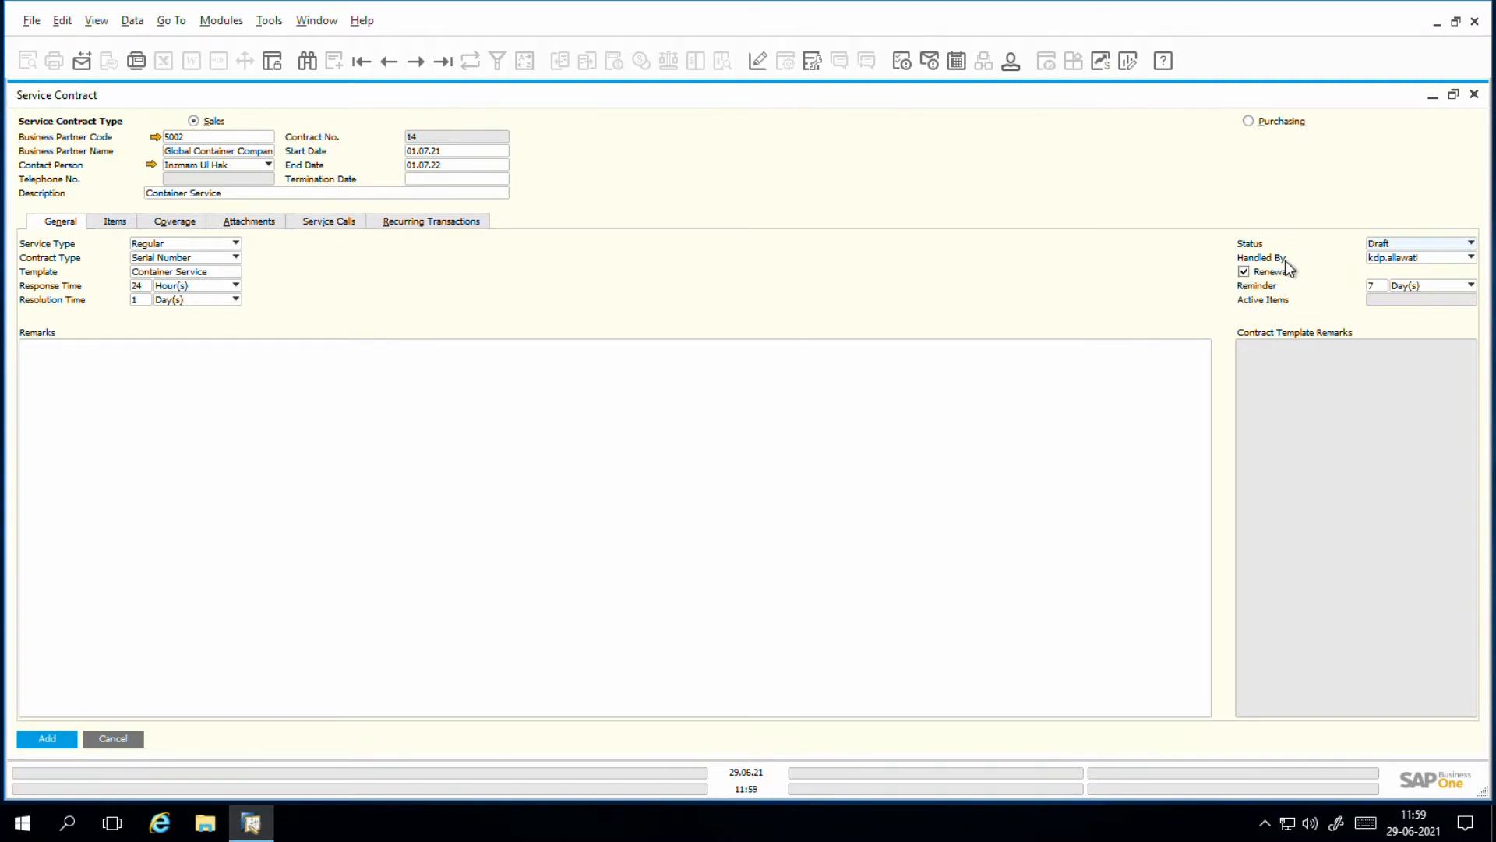
left_click(1415, 264)
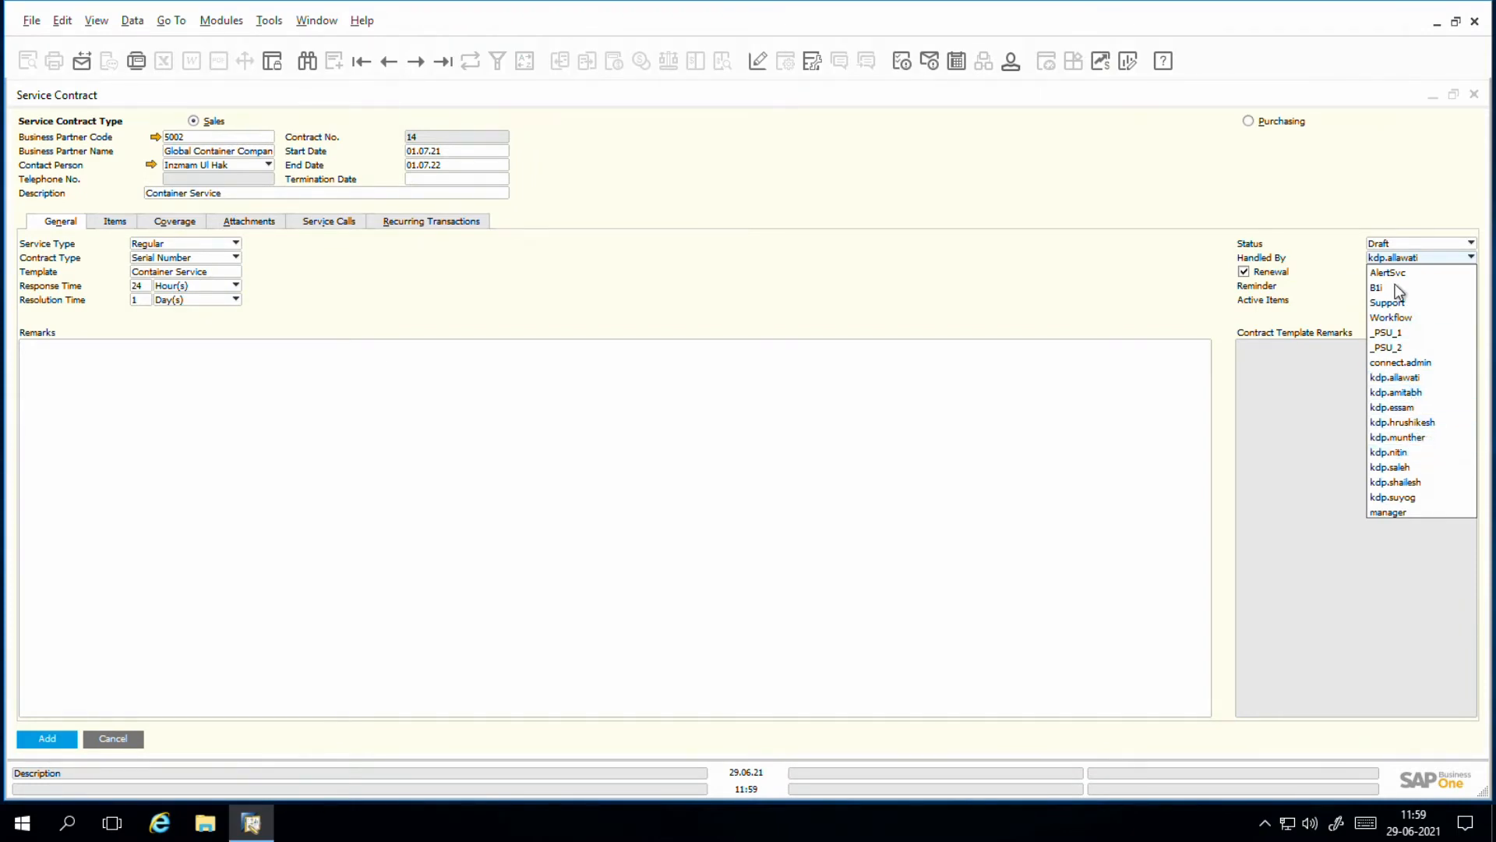
left_click(1321, 263)
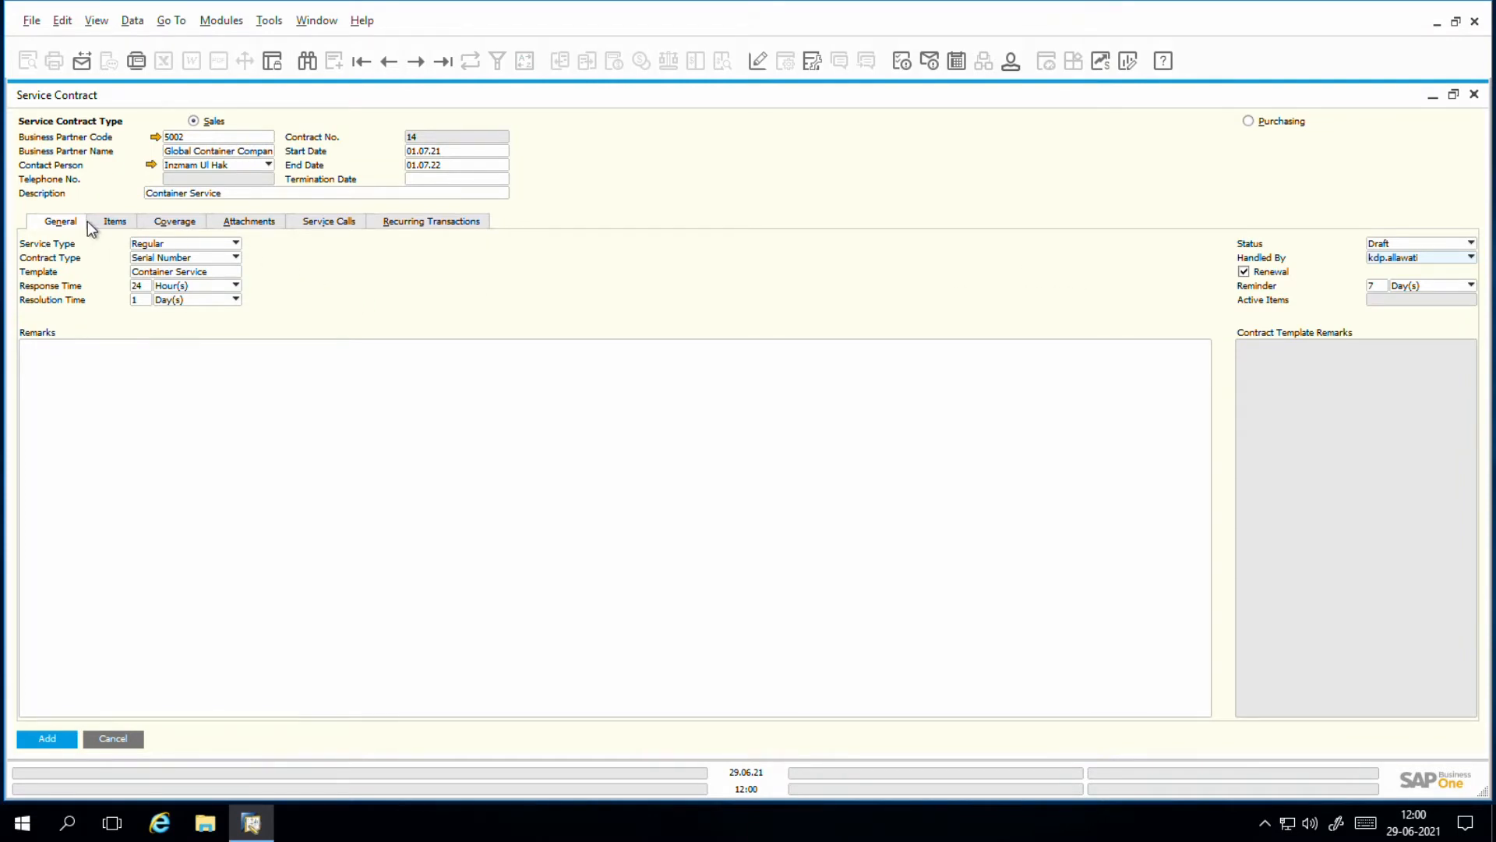
Step: Open the contract's item lines and view the list of items available for the first line
left_click(110, 222)
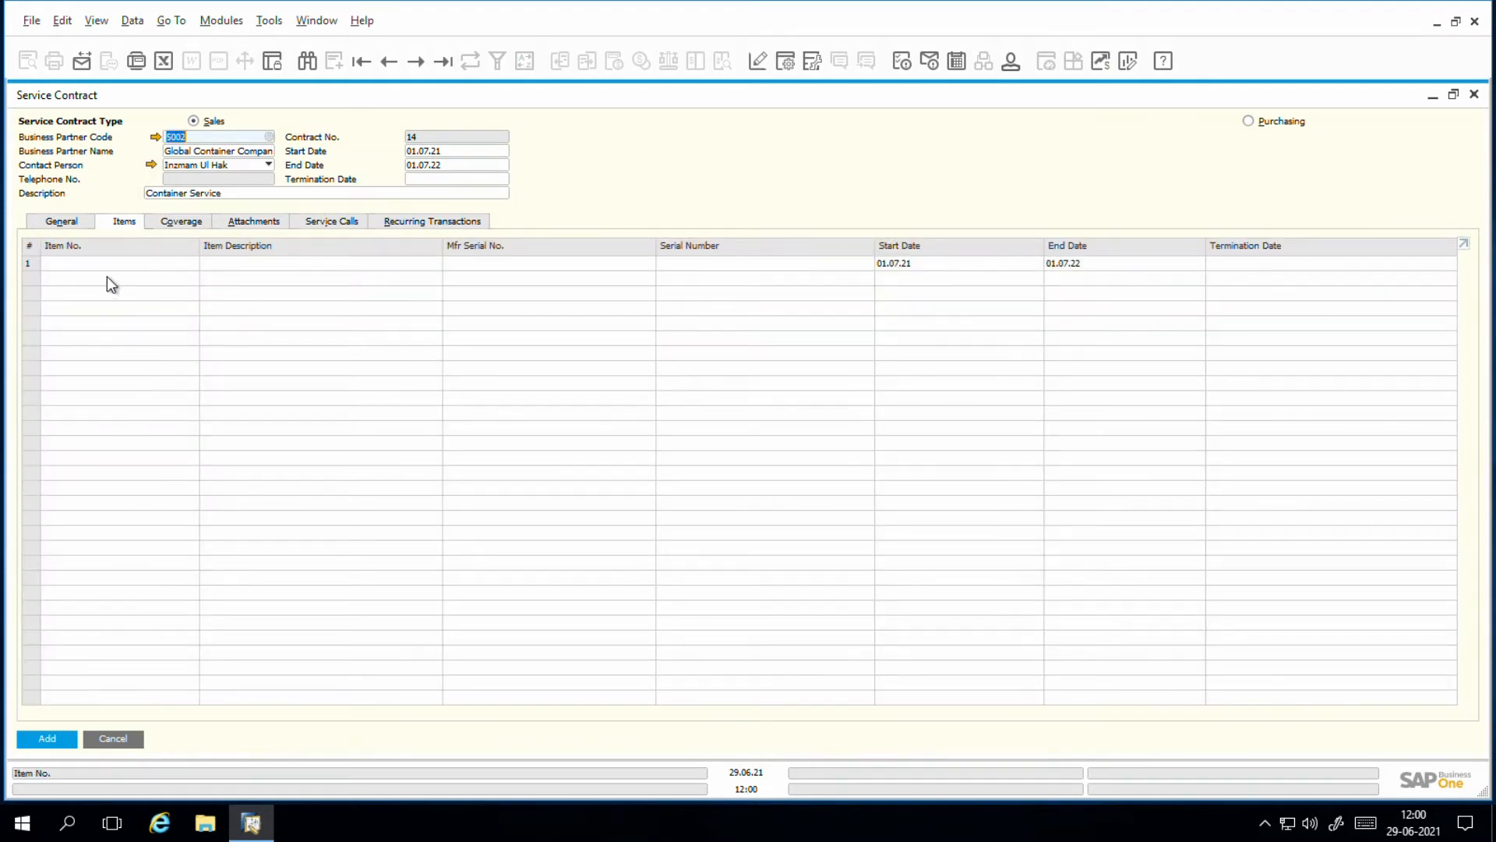
left_click(118, 264)
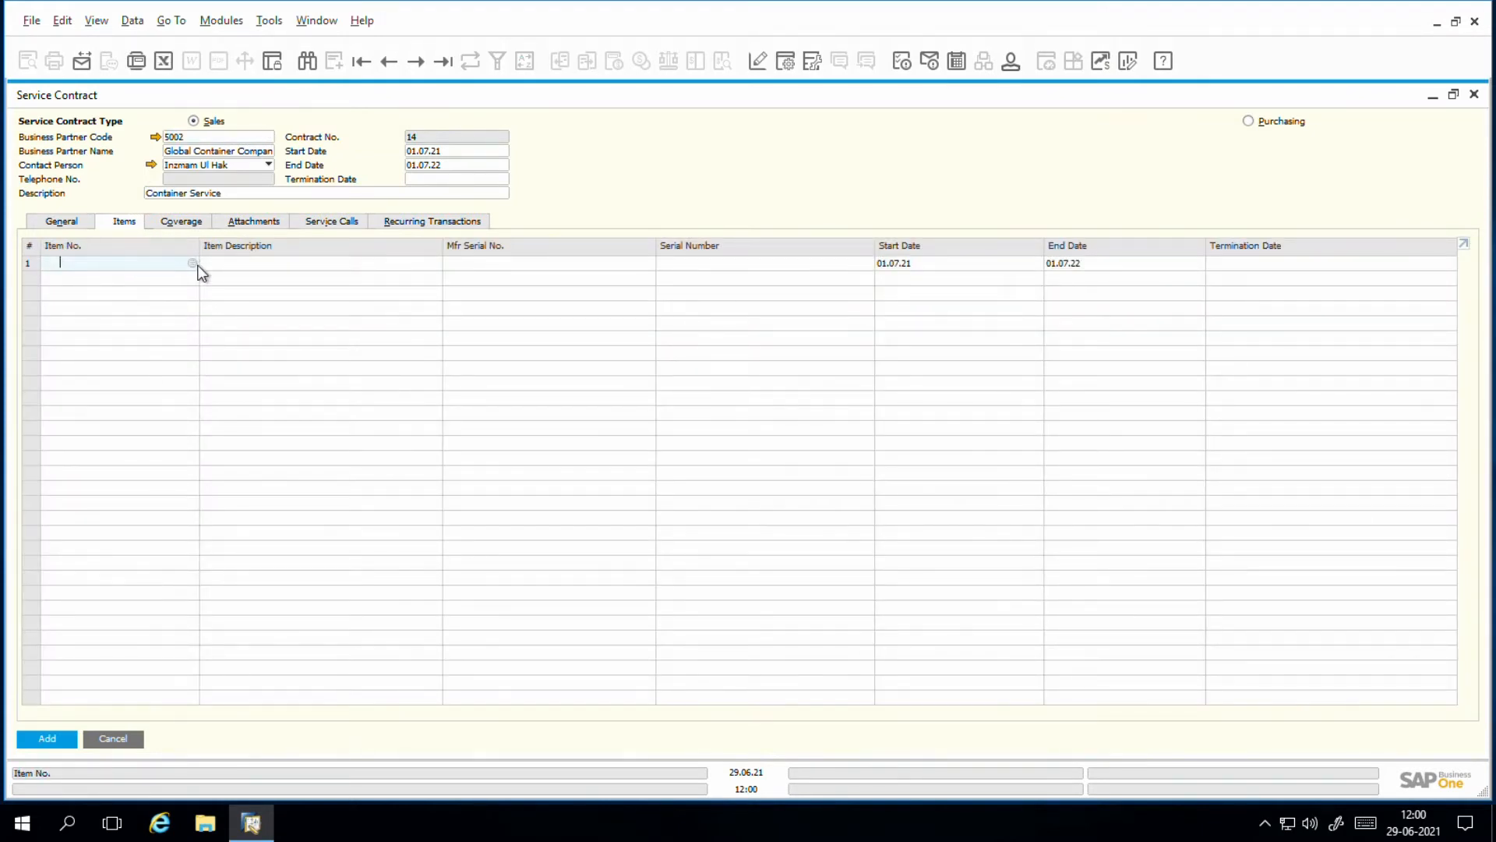
left_click(196, 264)
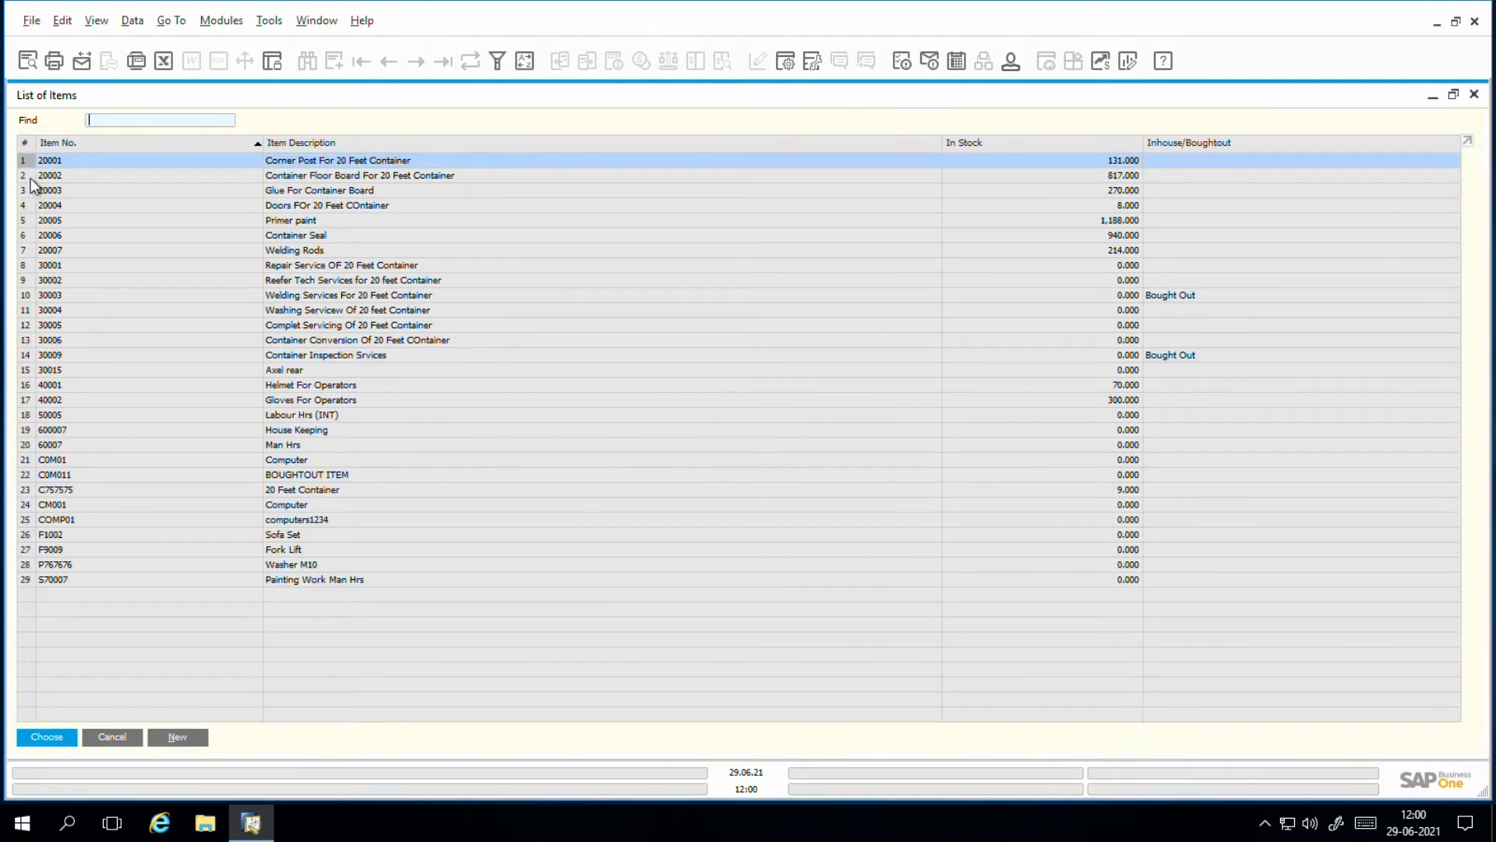
left_click(120, 737)
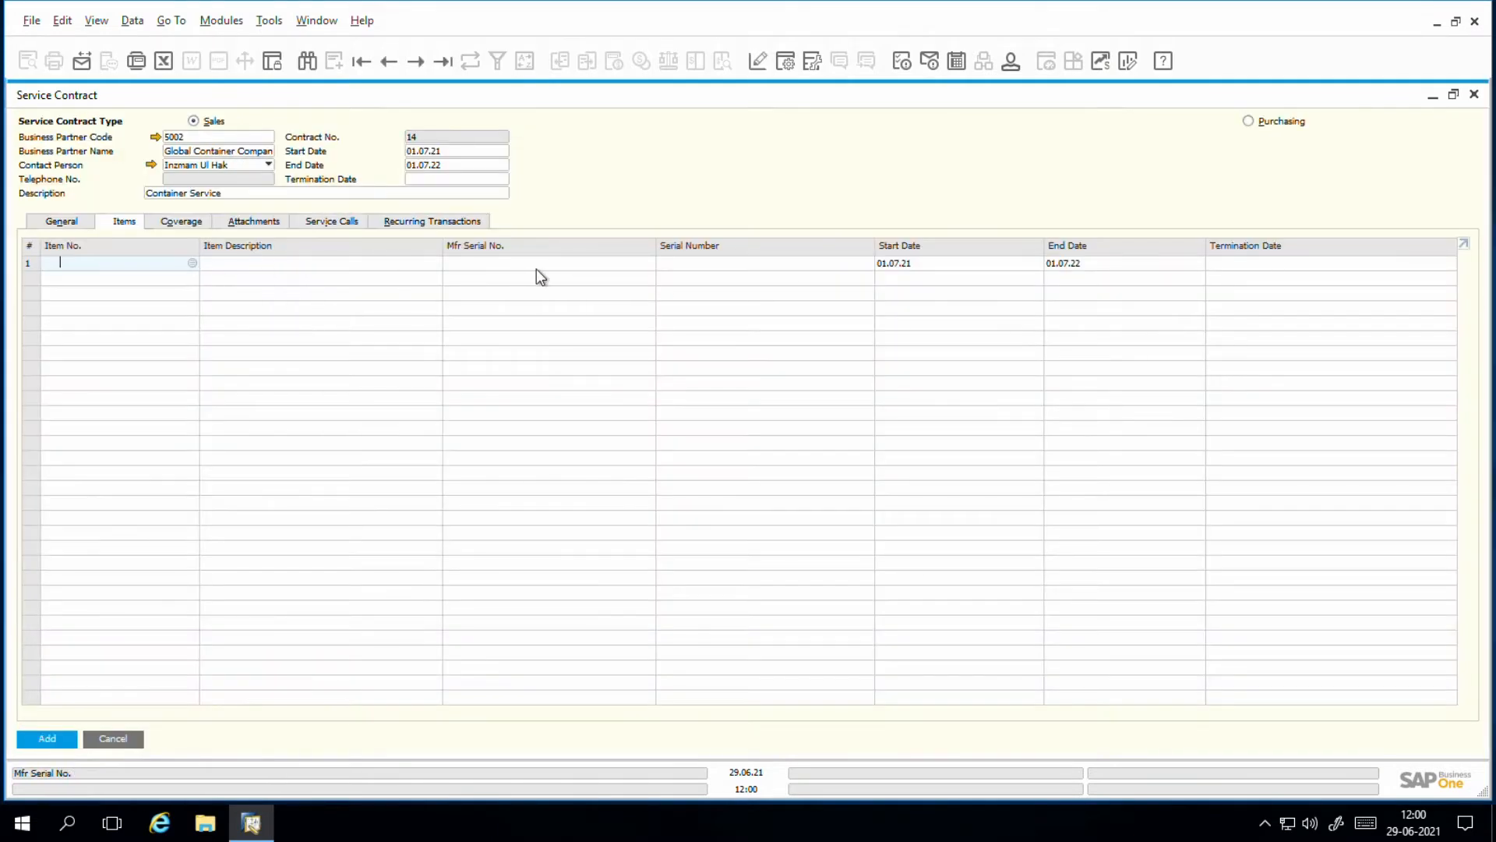
Step: Add the Container Floor Board For 20 Feet Container equipment card with serial number 234567890 to the first item line
left_click(714, 264)
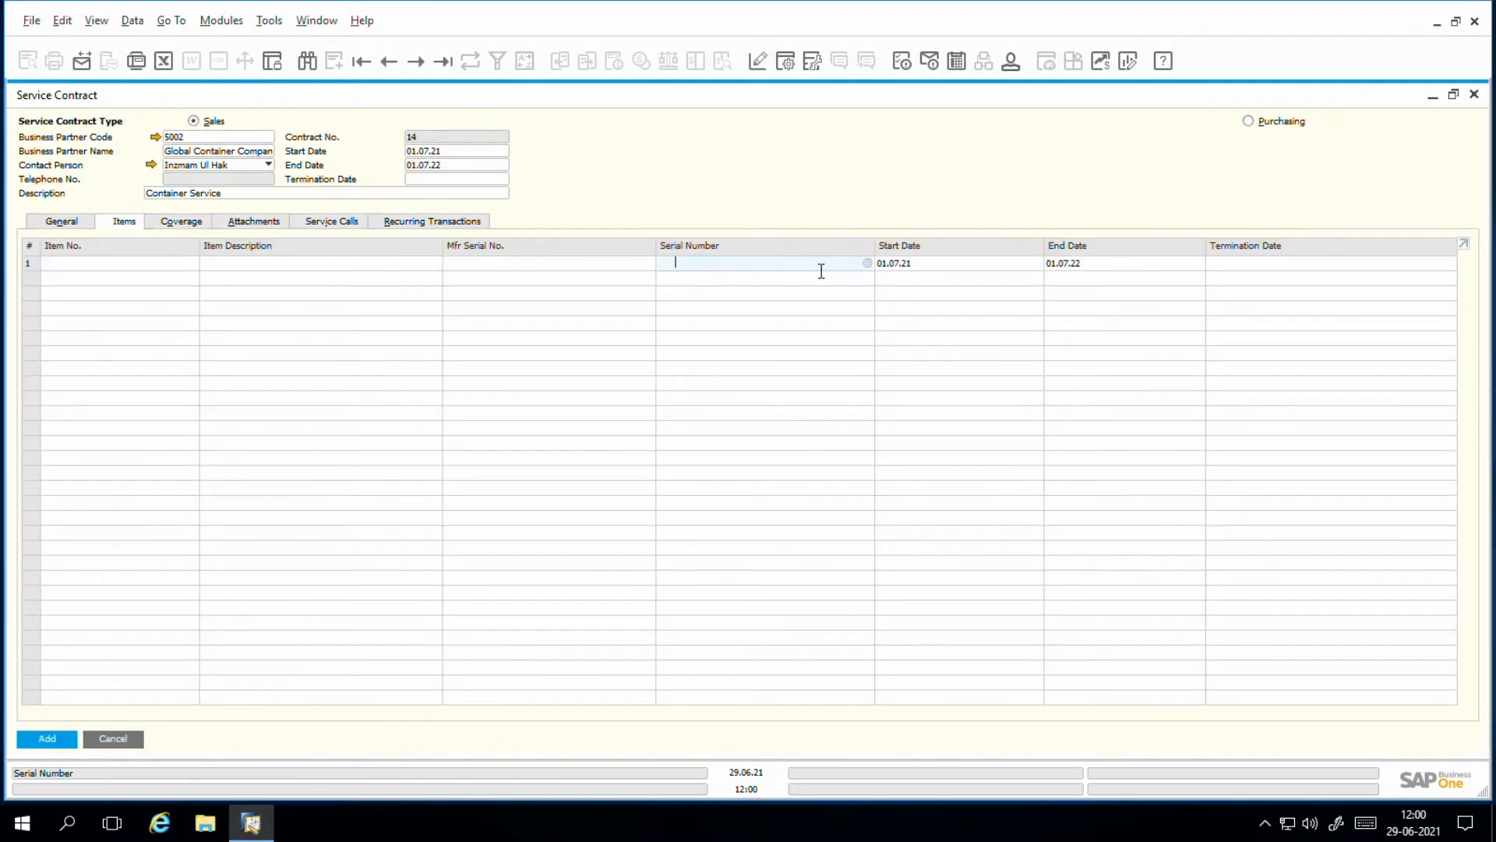
left_click(868, 264)
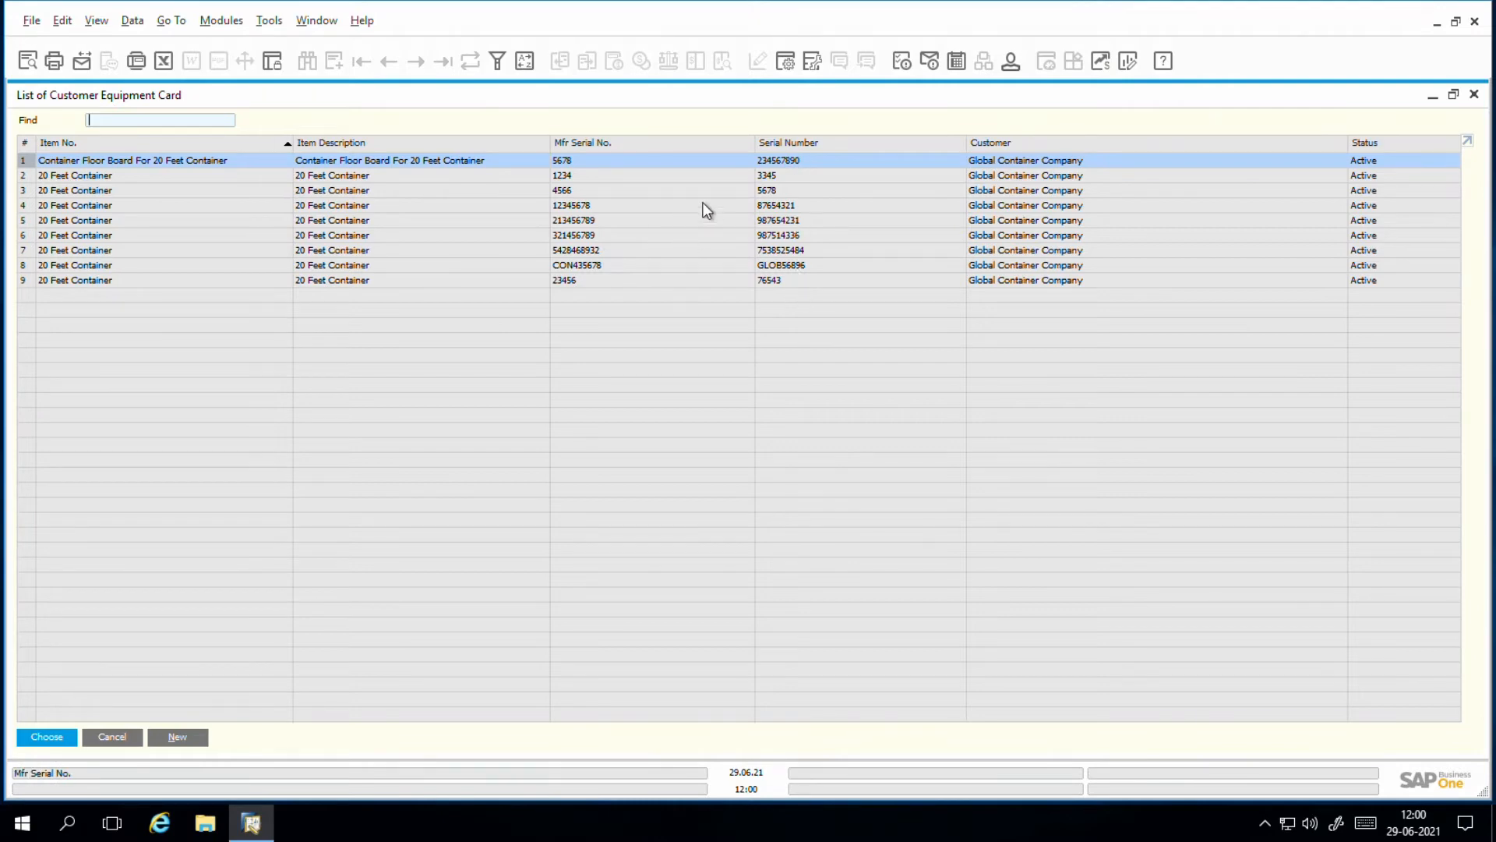
double_click(568, 164)
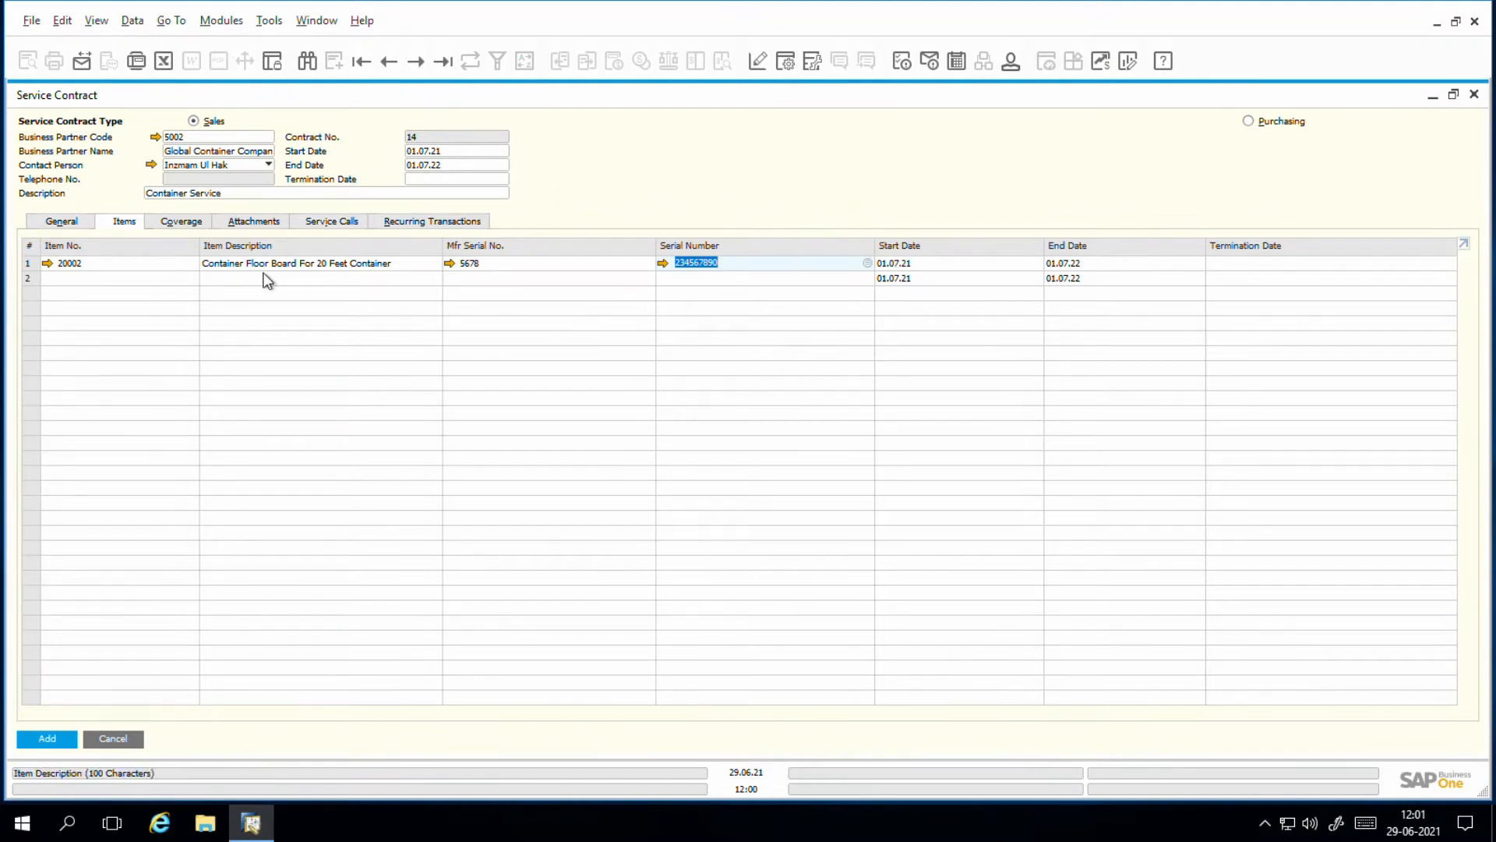
Step: Try to add several 20 Feet Container equipment cards at once, with serial numbers 5678, 87654321, 987654231, GLOB56896 and 76543
left_click(698, 286)
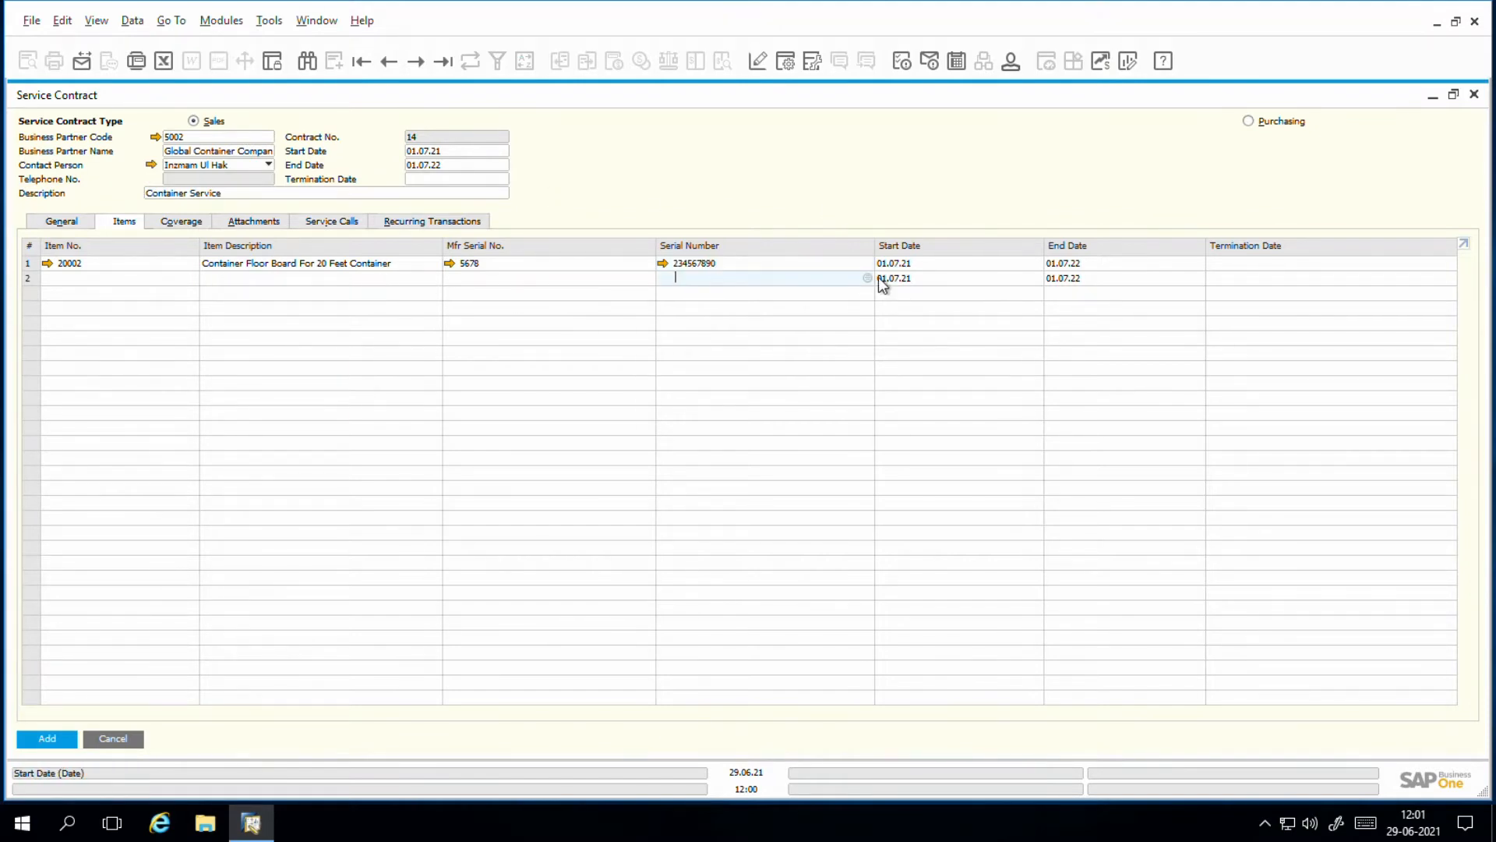
left_click(867, 278)
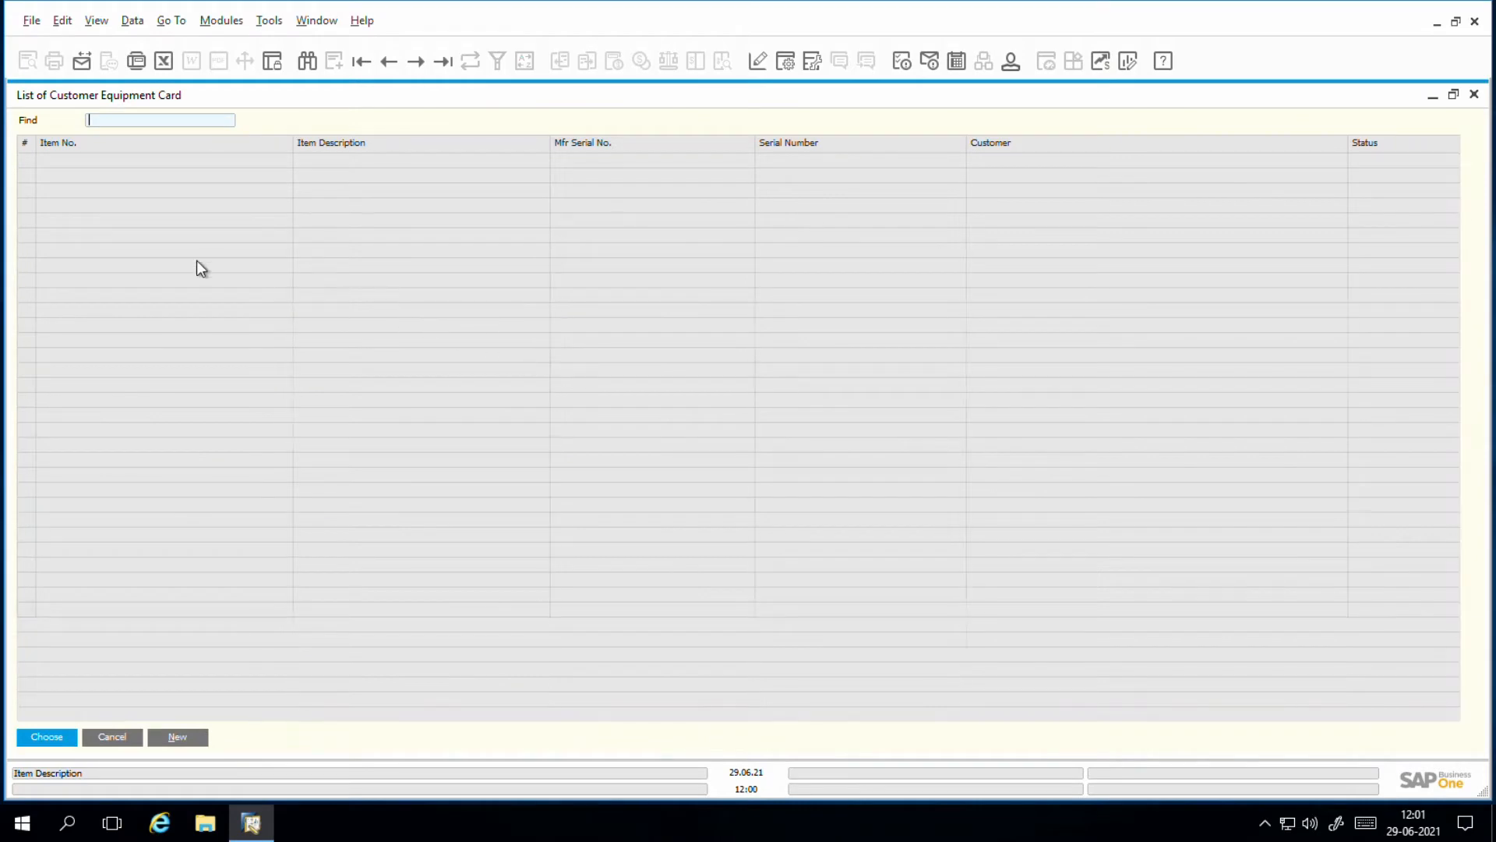
left_click(43, 190, "ctrl")
left_click(40, 206, "ctrl")
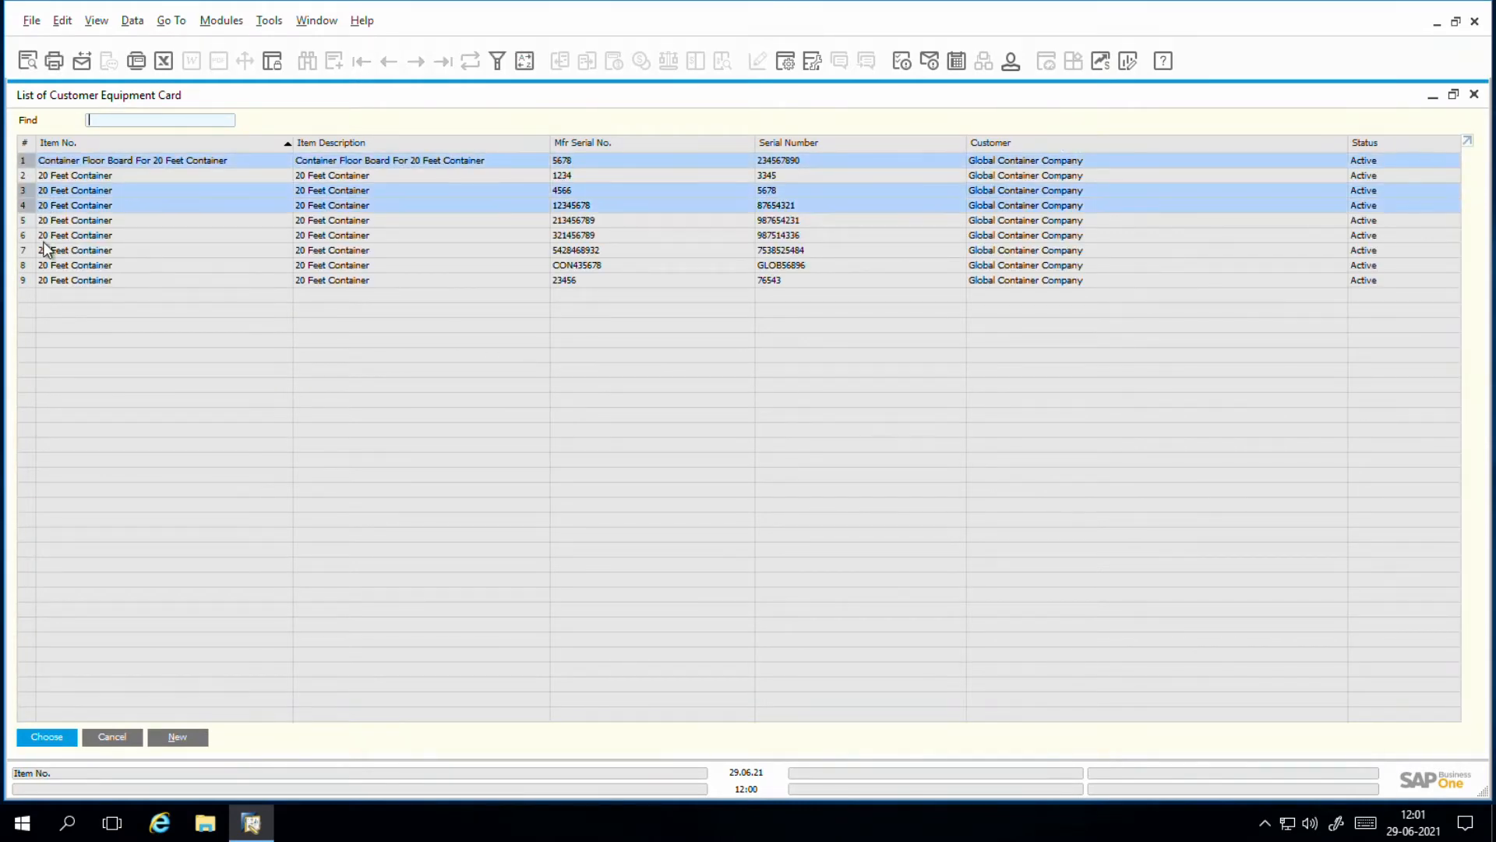
left_click(43, 223, "ctrl")
left_click(49, 267, "ctrl")
left_click(54, 282, "ctrl")
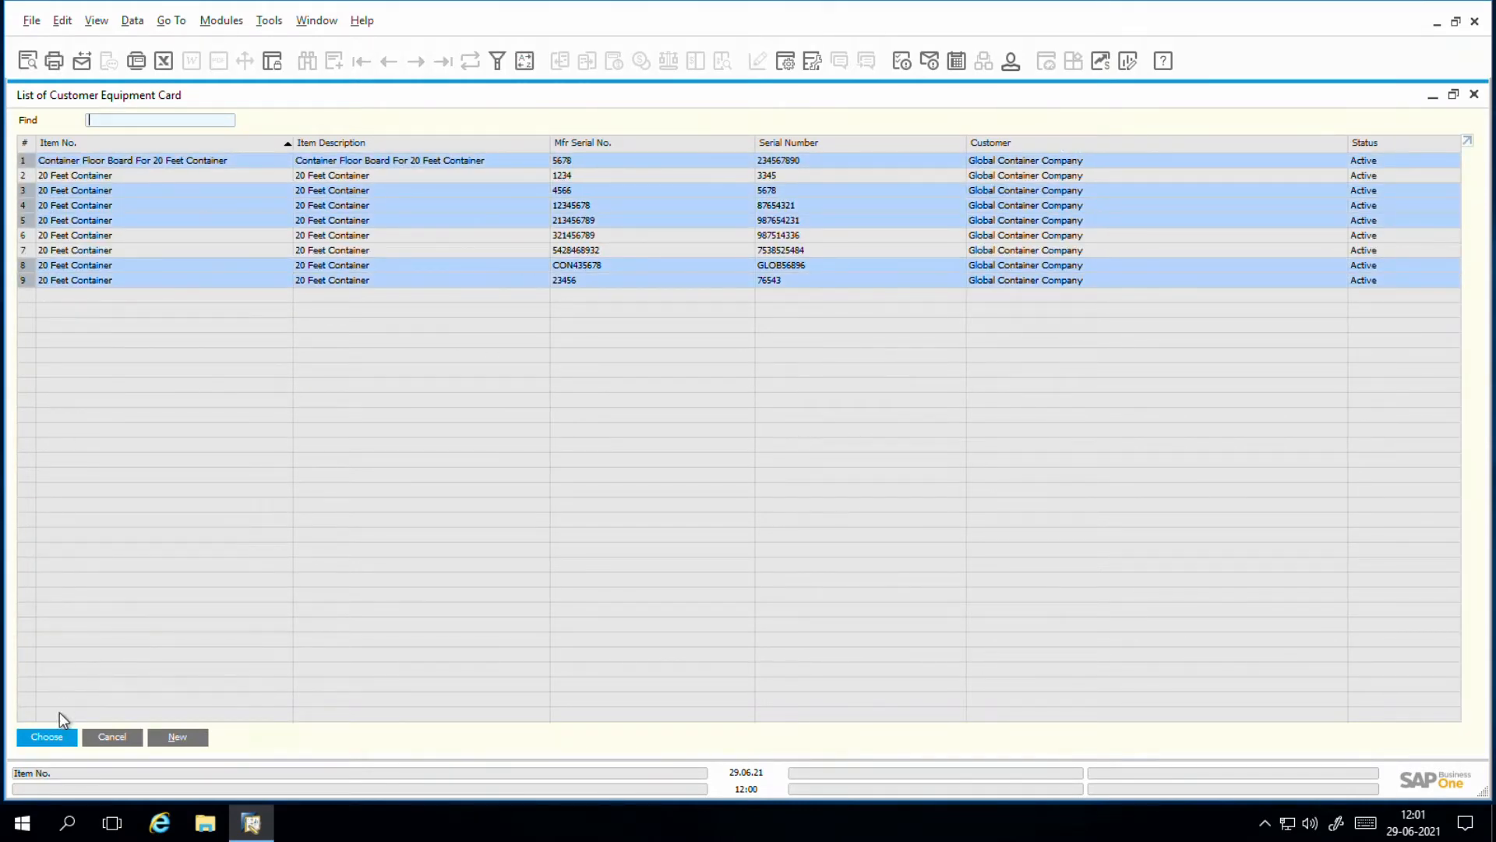
left_click(45, 737)
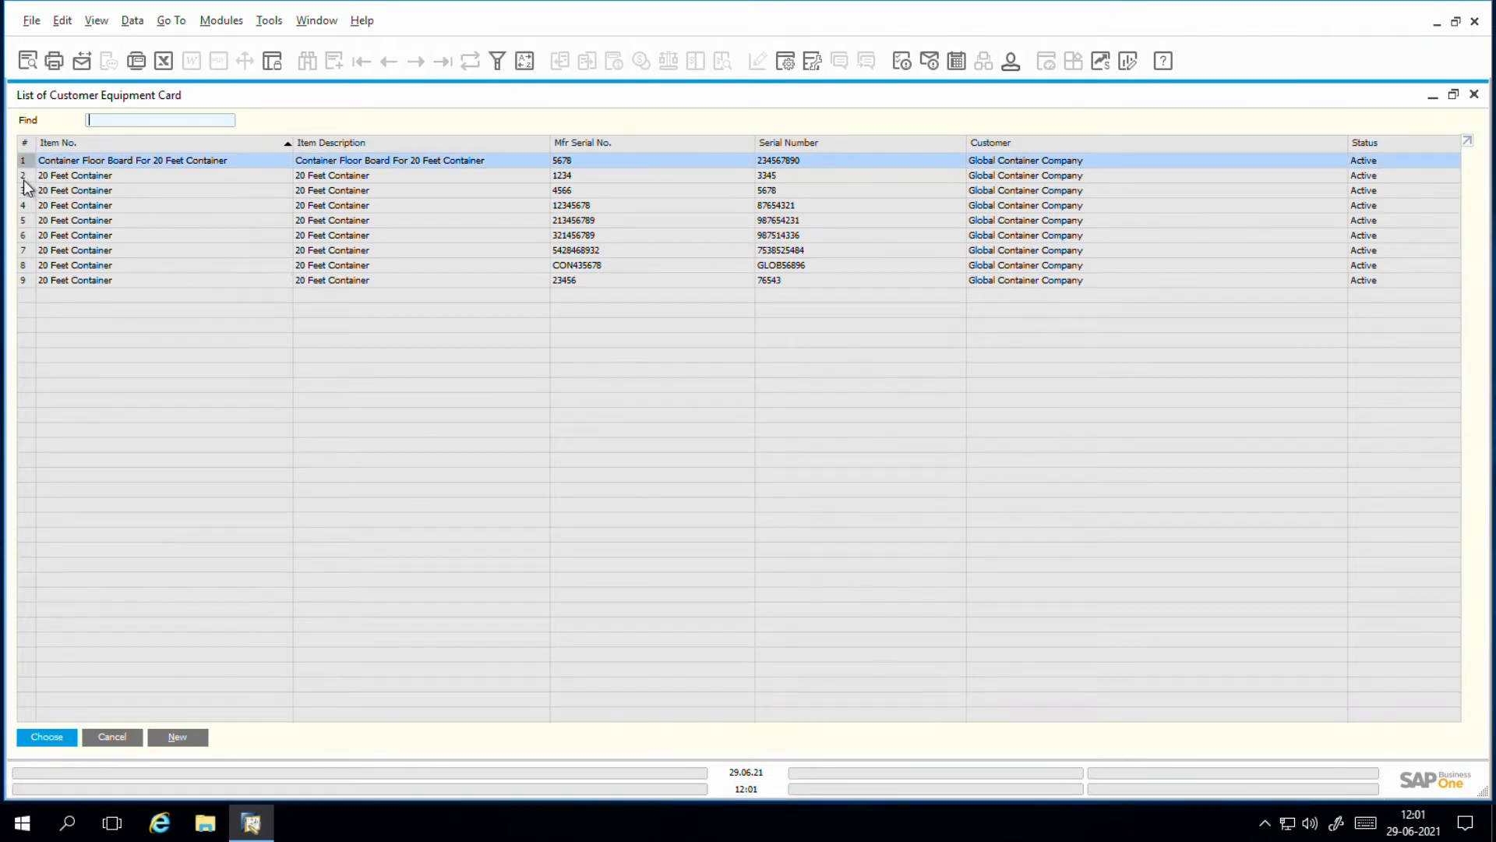
Step: Try to add the 20 Feet Container equipment cards with serial numbers 3345, 5678 and 87654321 together
left_click(26, 178, "ctrl")
left_click(22, 194, "ctrl")
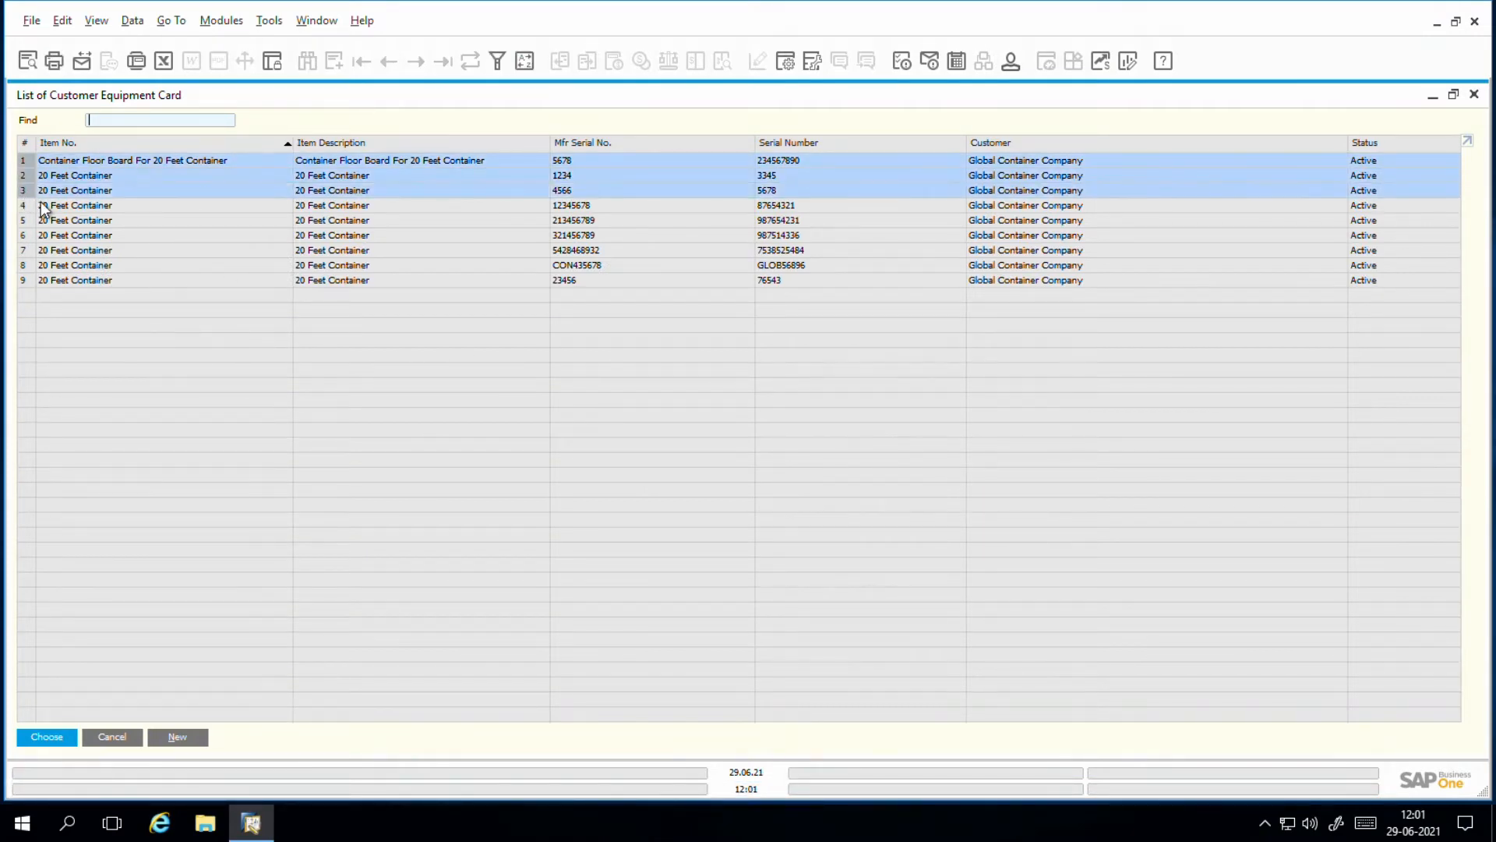
left_click(23, 206, "ctrl")
left_click(60, 743)
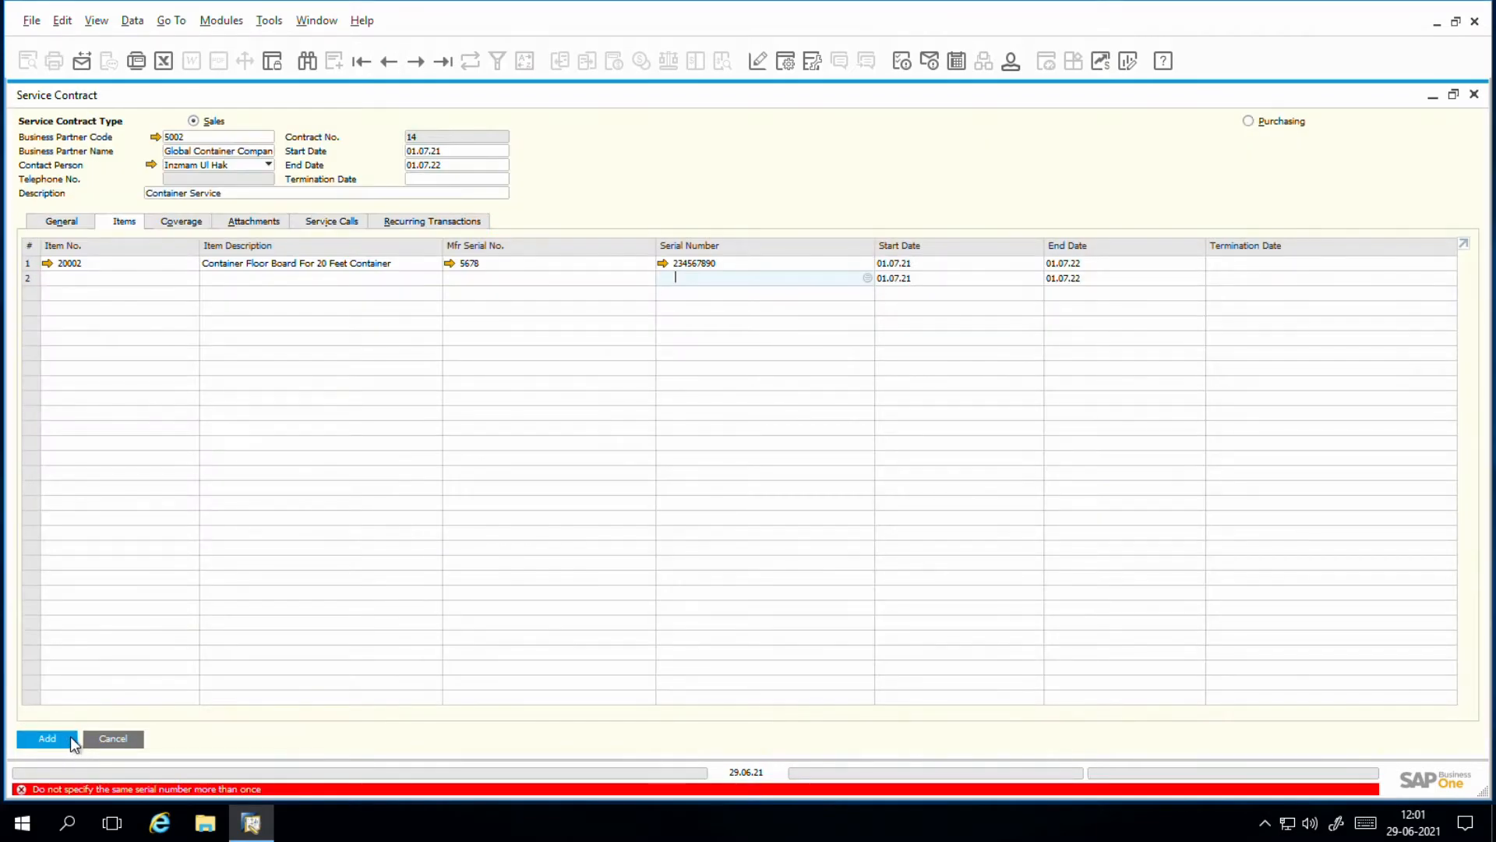
Step: Add the 20 Feet Container equipment card with manufacturer serial number 12345678 to the contract's second item line
left_click(560, 275)
left_click(658, 276)
left_click(650, 279)
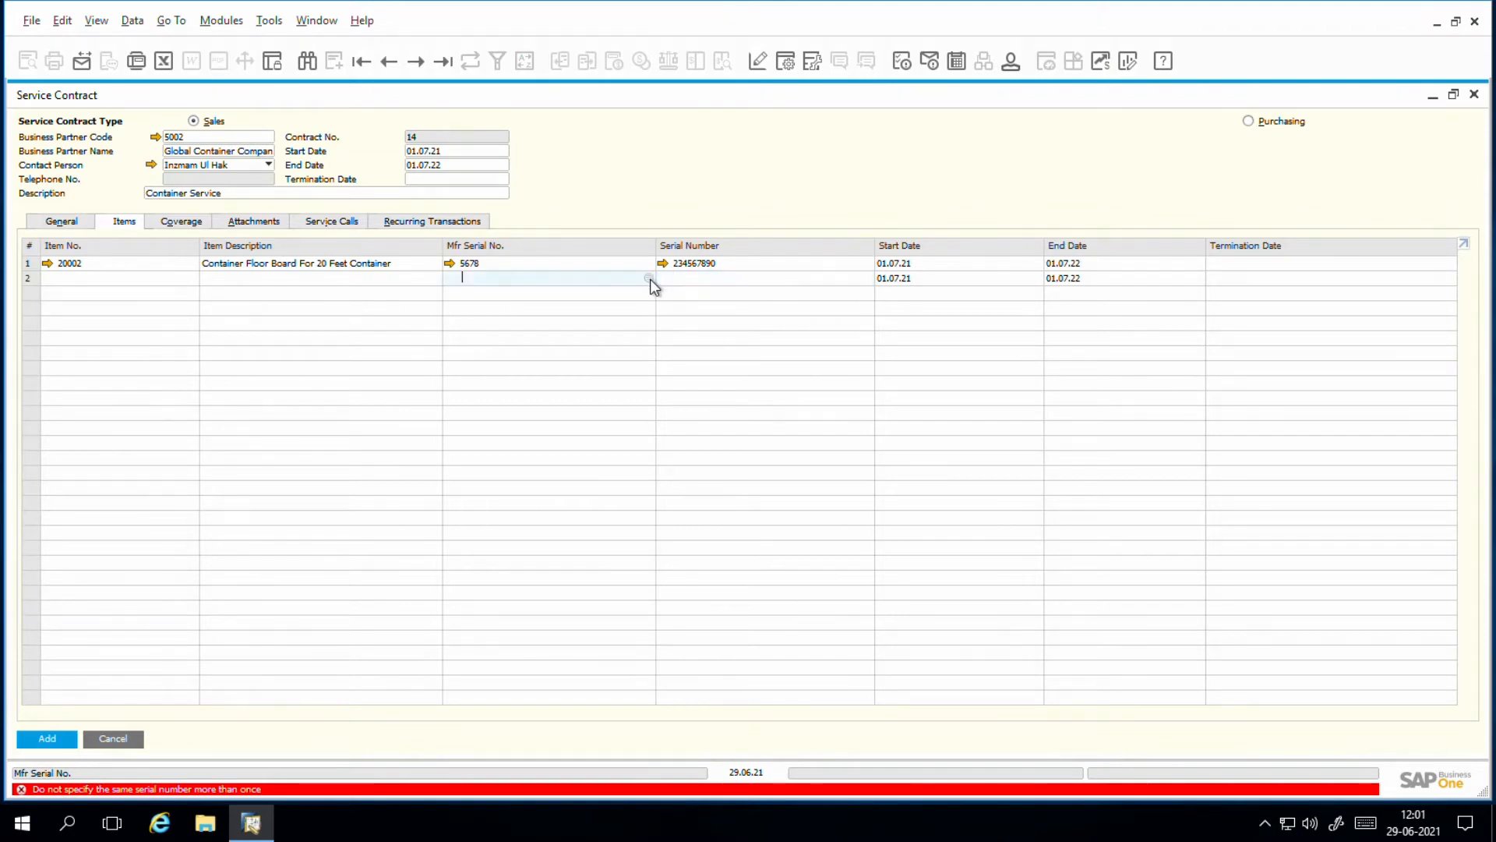
left_click(650, 279)
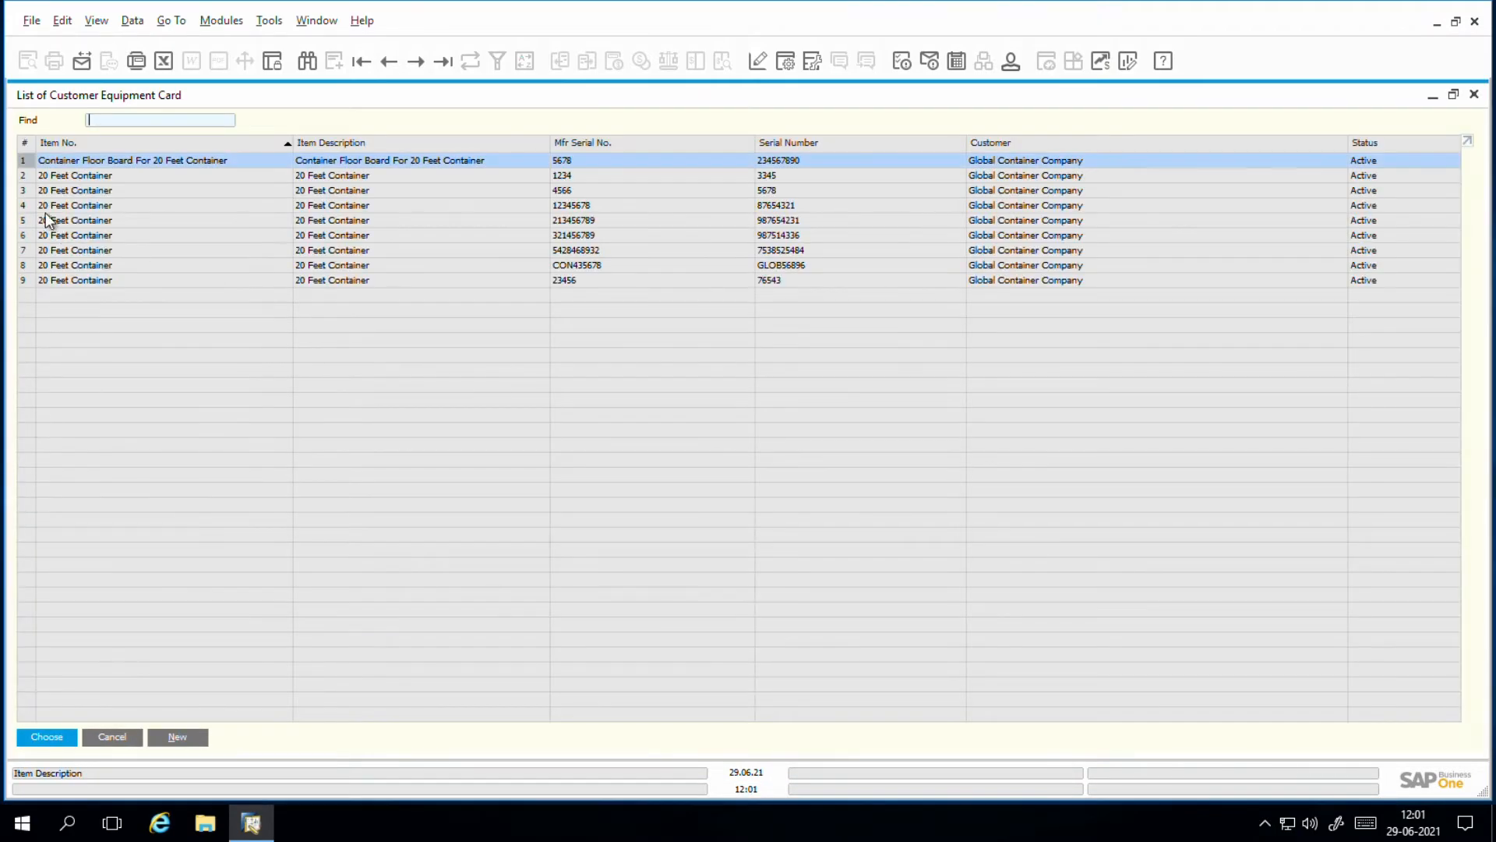
left_click(48, 192)
left_click(50, 210)
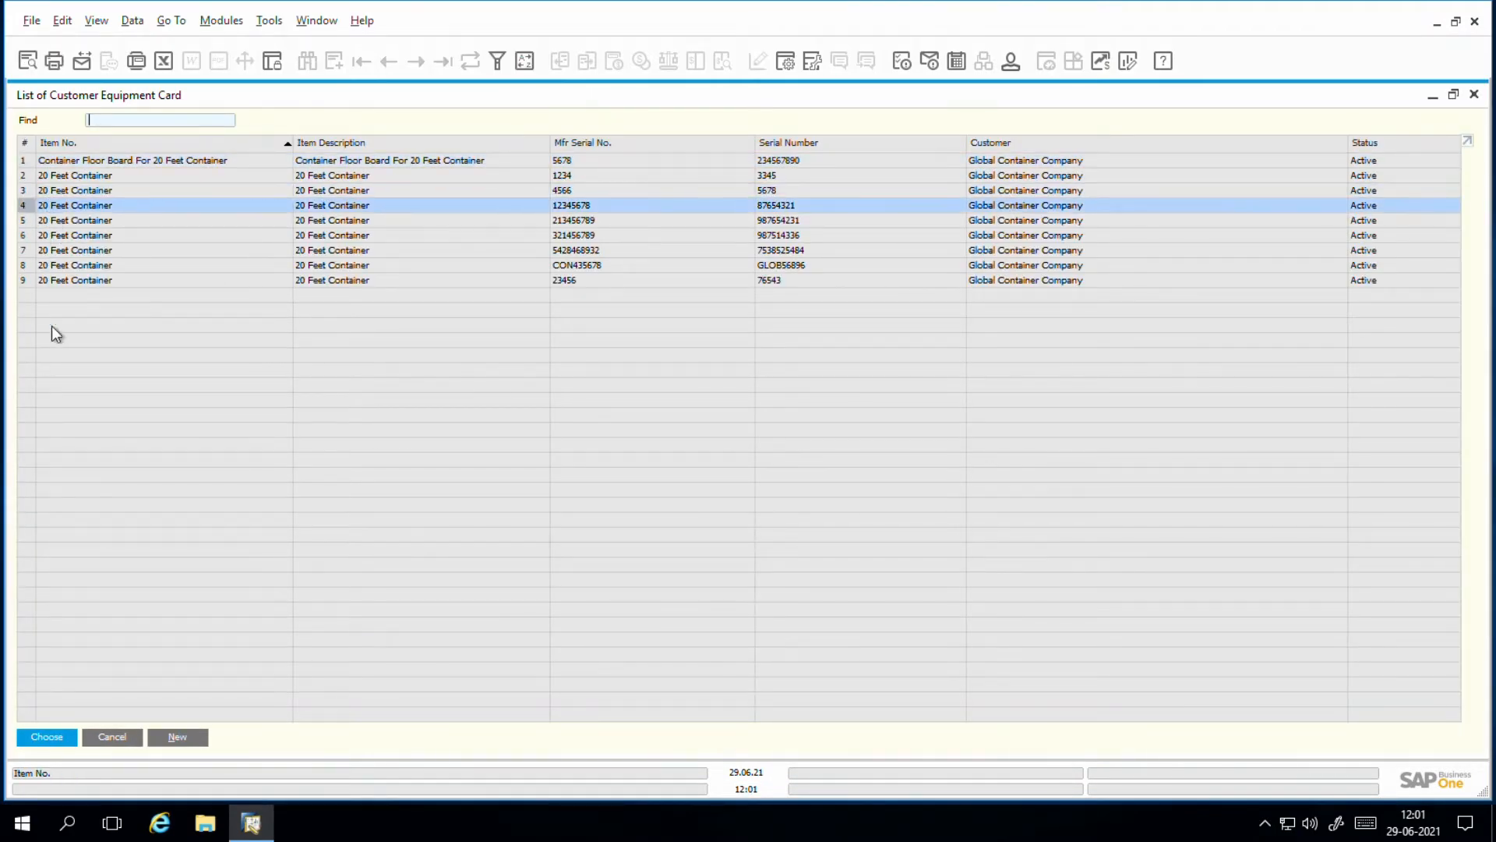
left_click(61, 737)
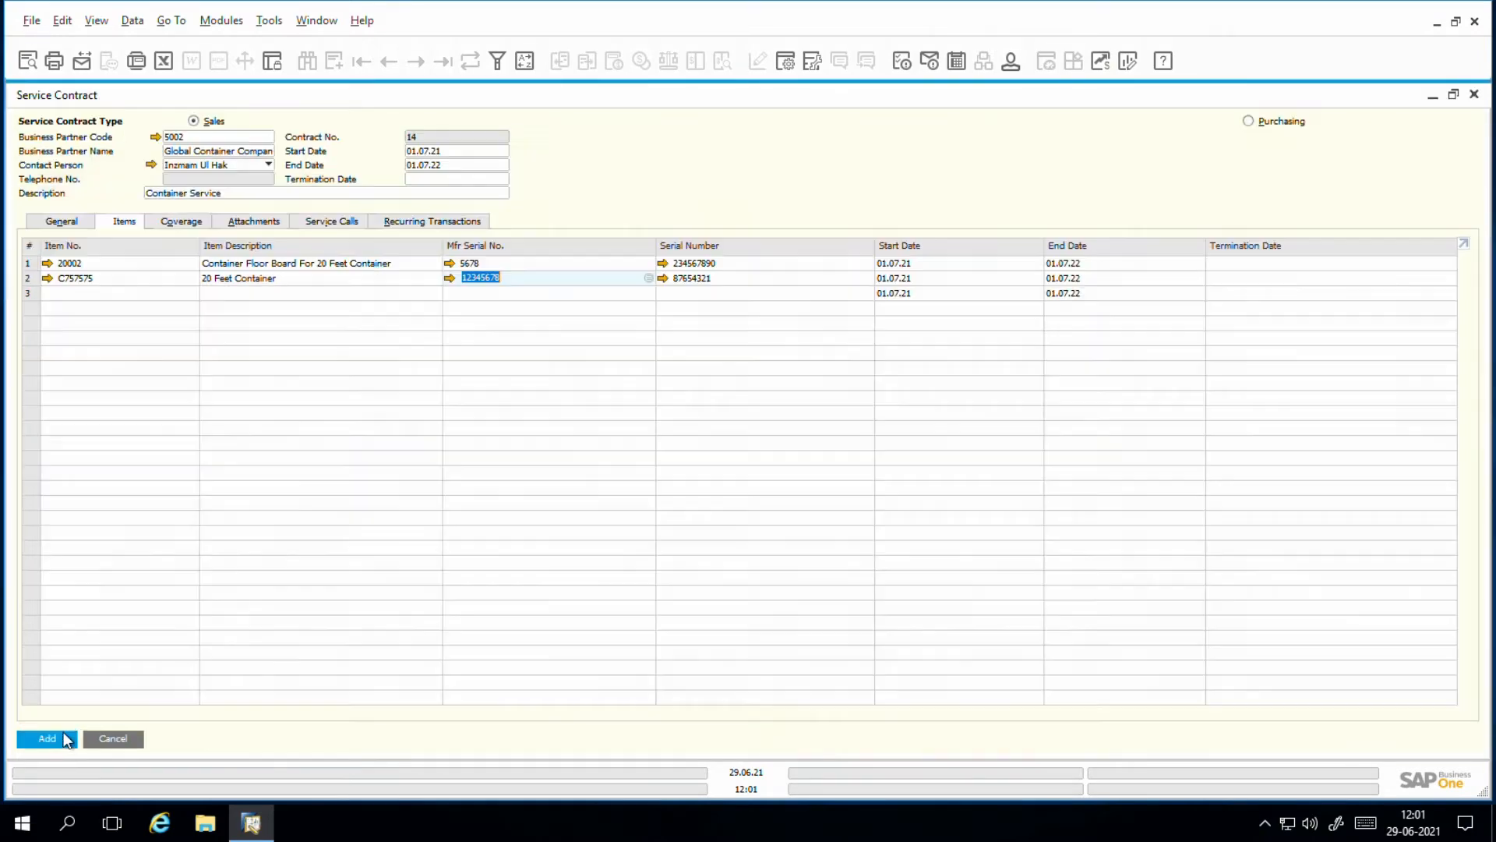
left_click(605, 314)
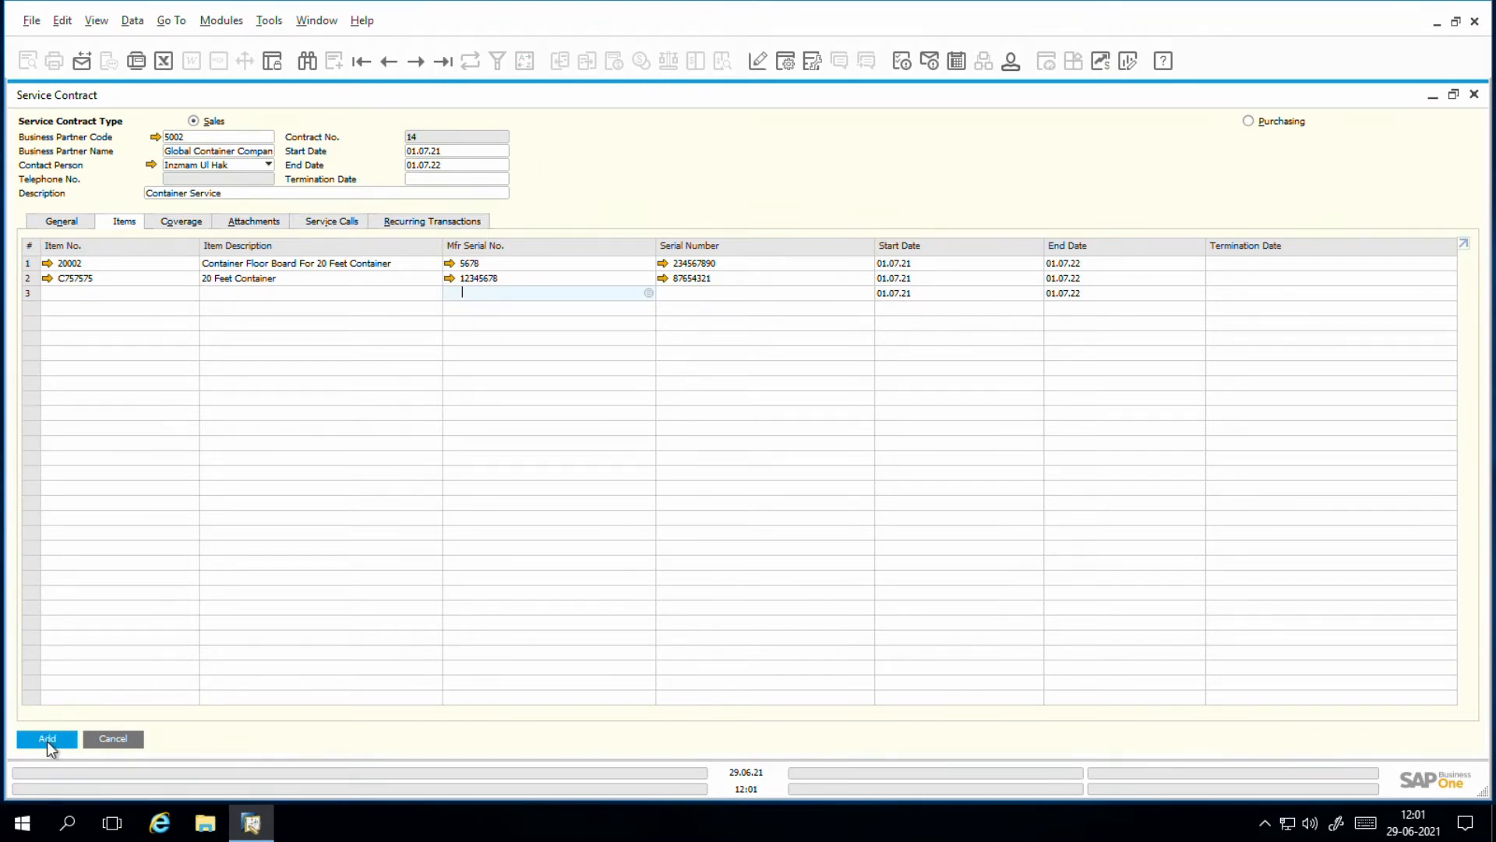
Step: Review the contract's coverage days, service hours and included parts, labor and travel
left_click(188, 228)
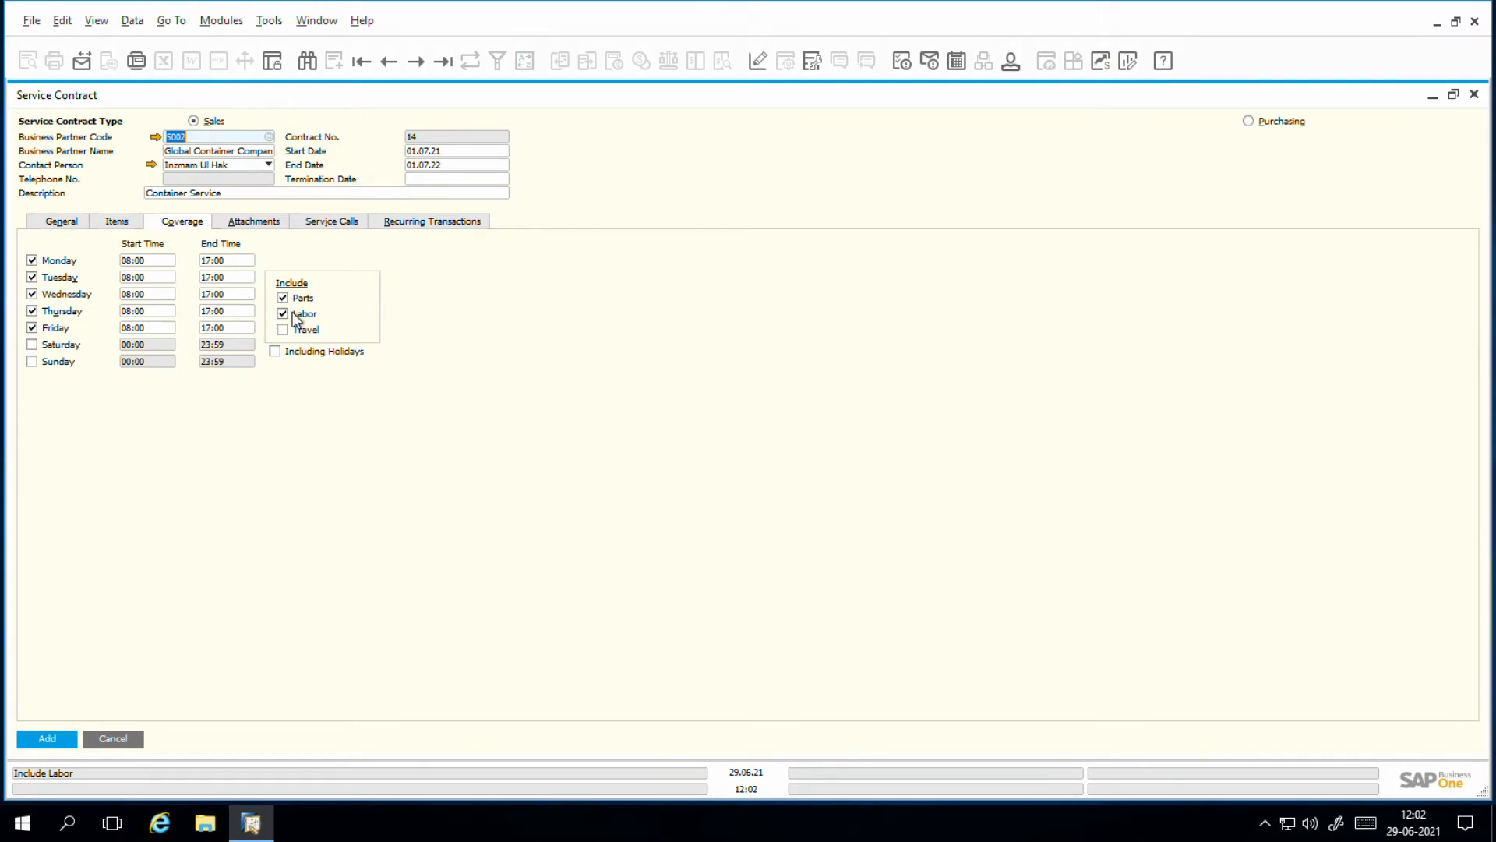
Step: Review the contract's attachments, service calls, covered items and recurring transactions
left_click(251, 224)
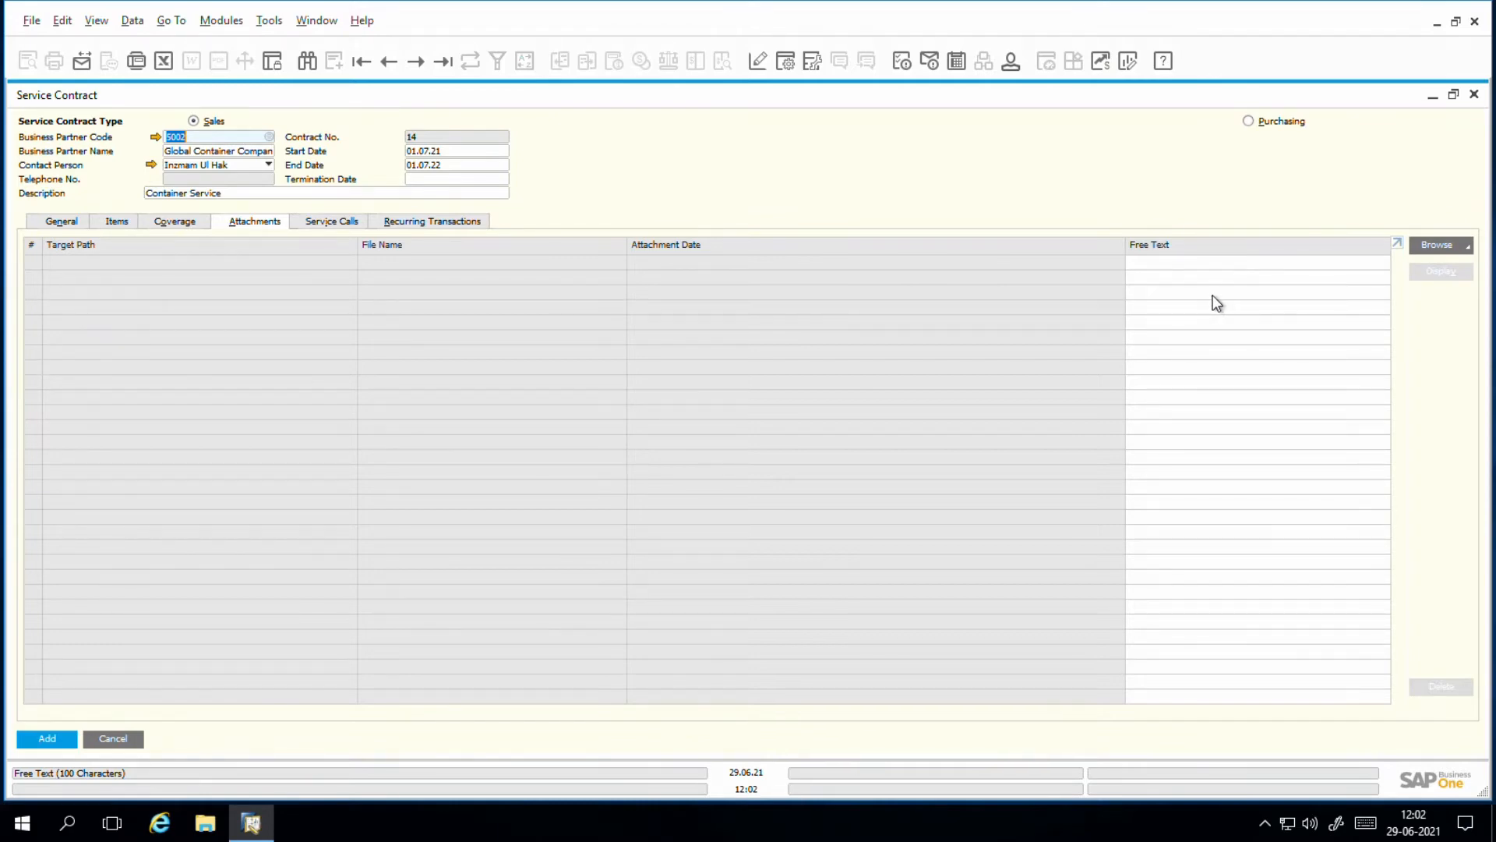
left_click(325, 229)
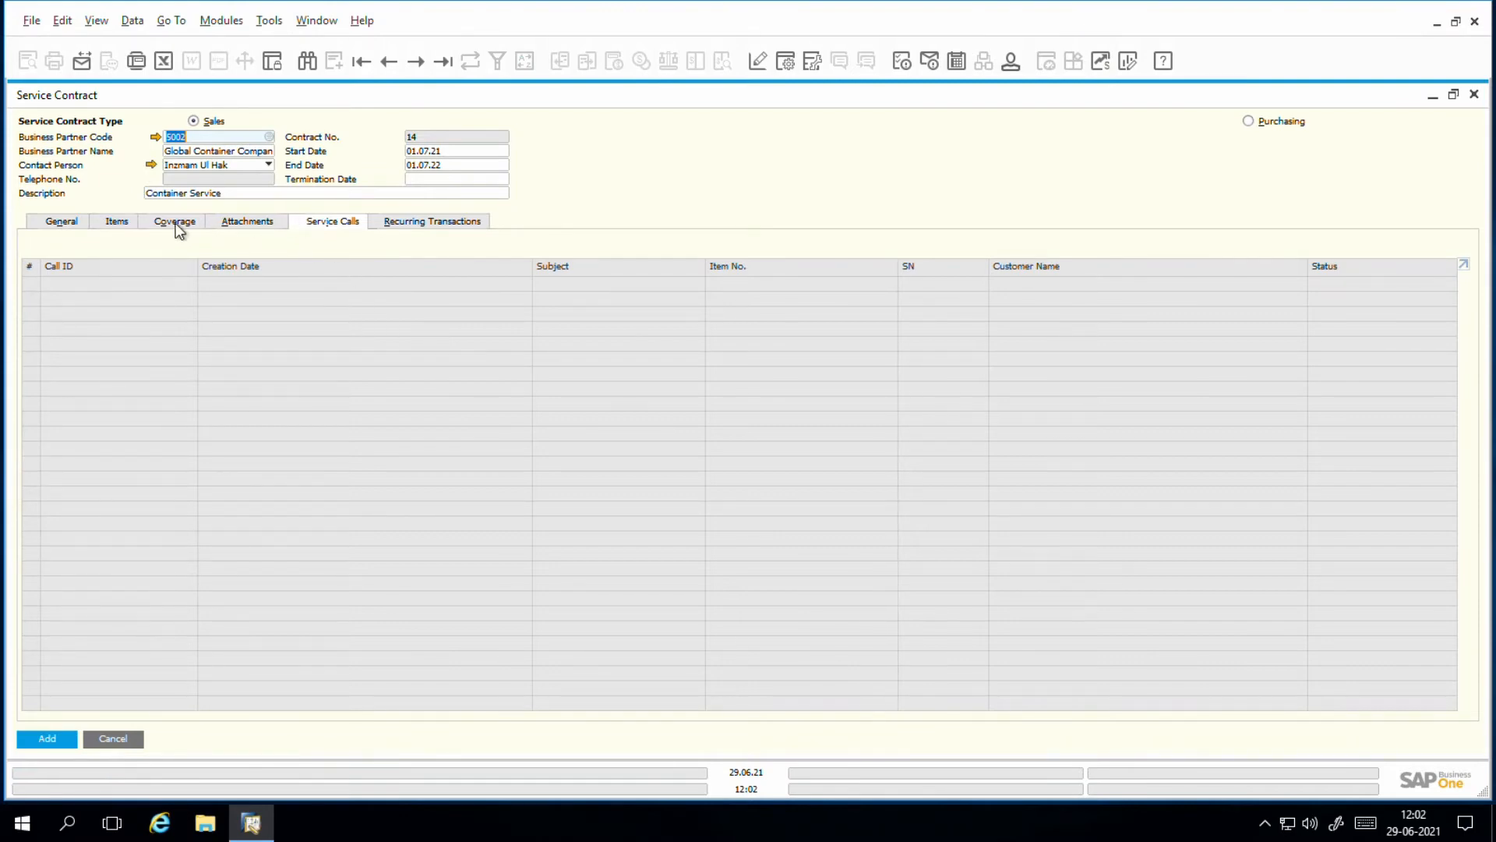
left_click(117, 221)
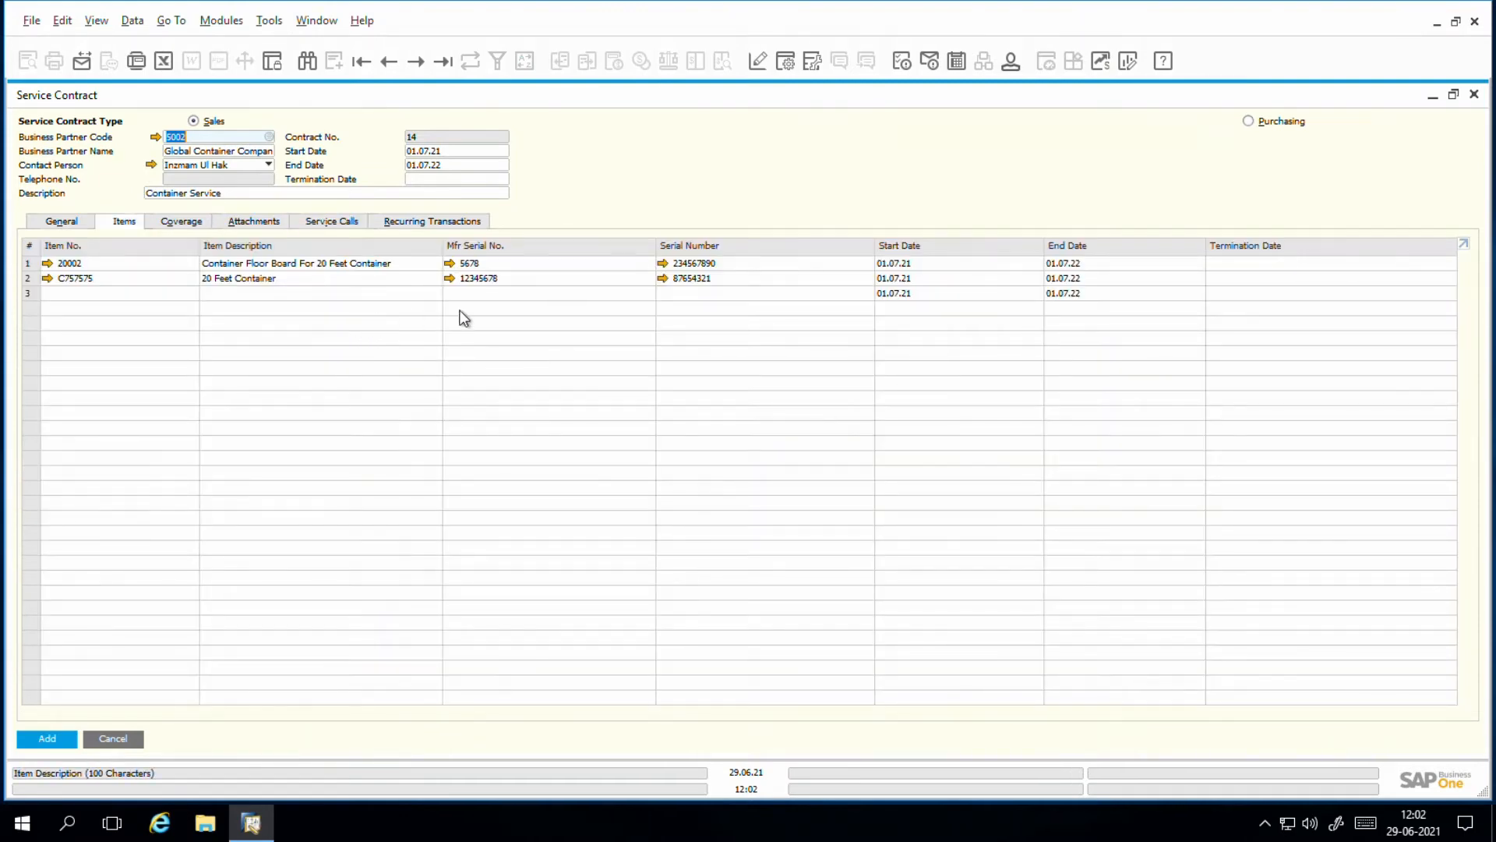
left_click(328, 222)
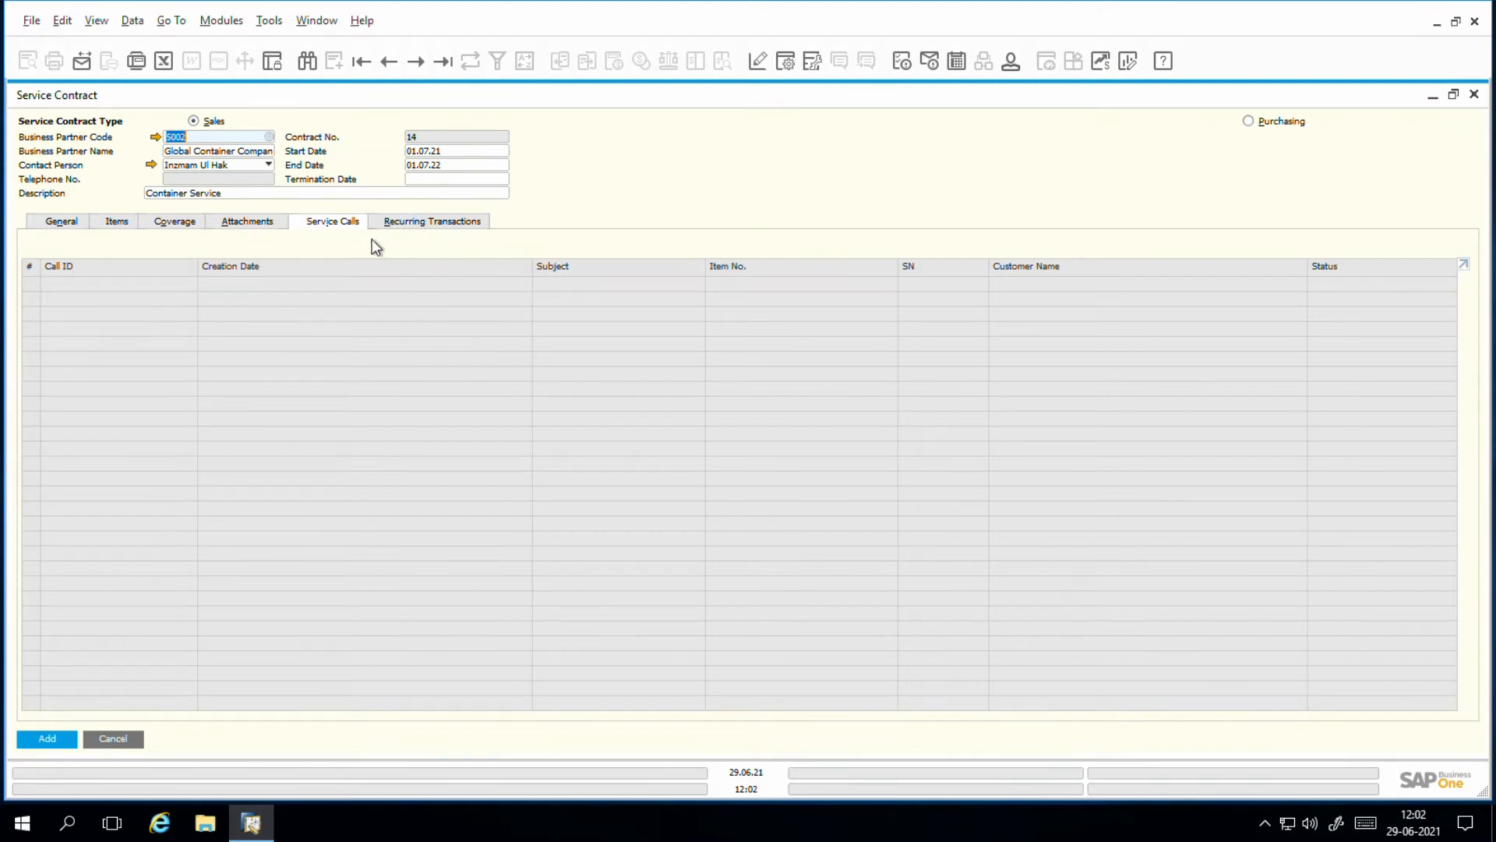
left_click(415, 226)
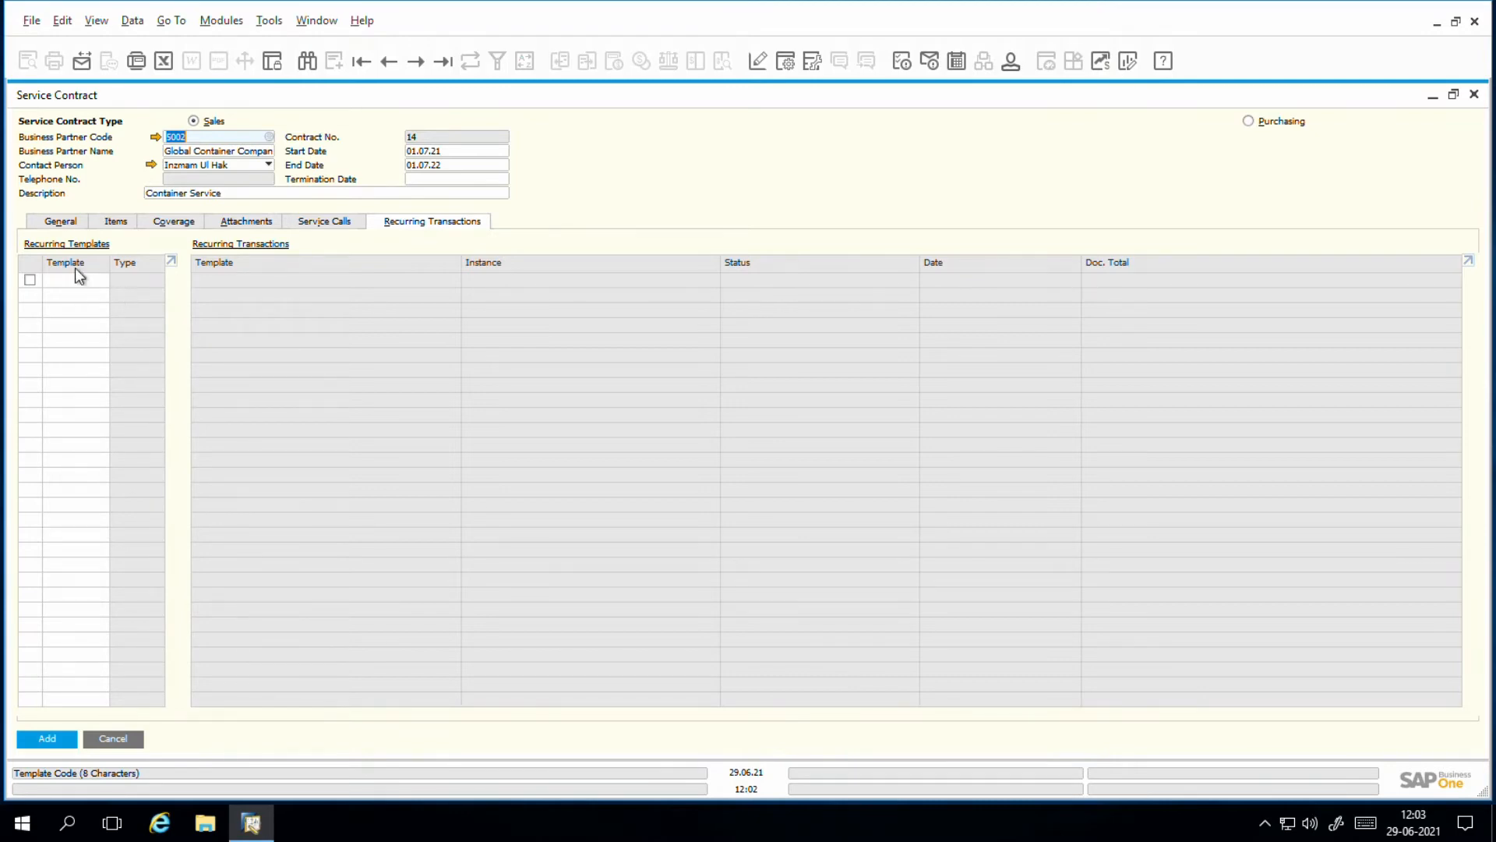
Step: Add the Container Service contract and update the saved record's status to Approved
left_click(37, 224)
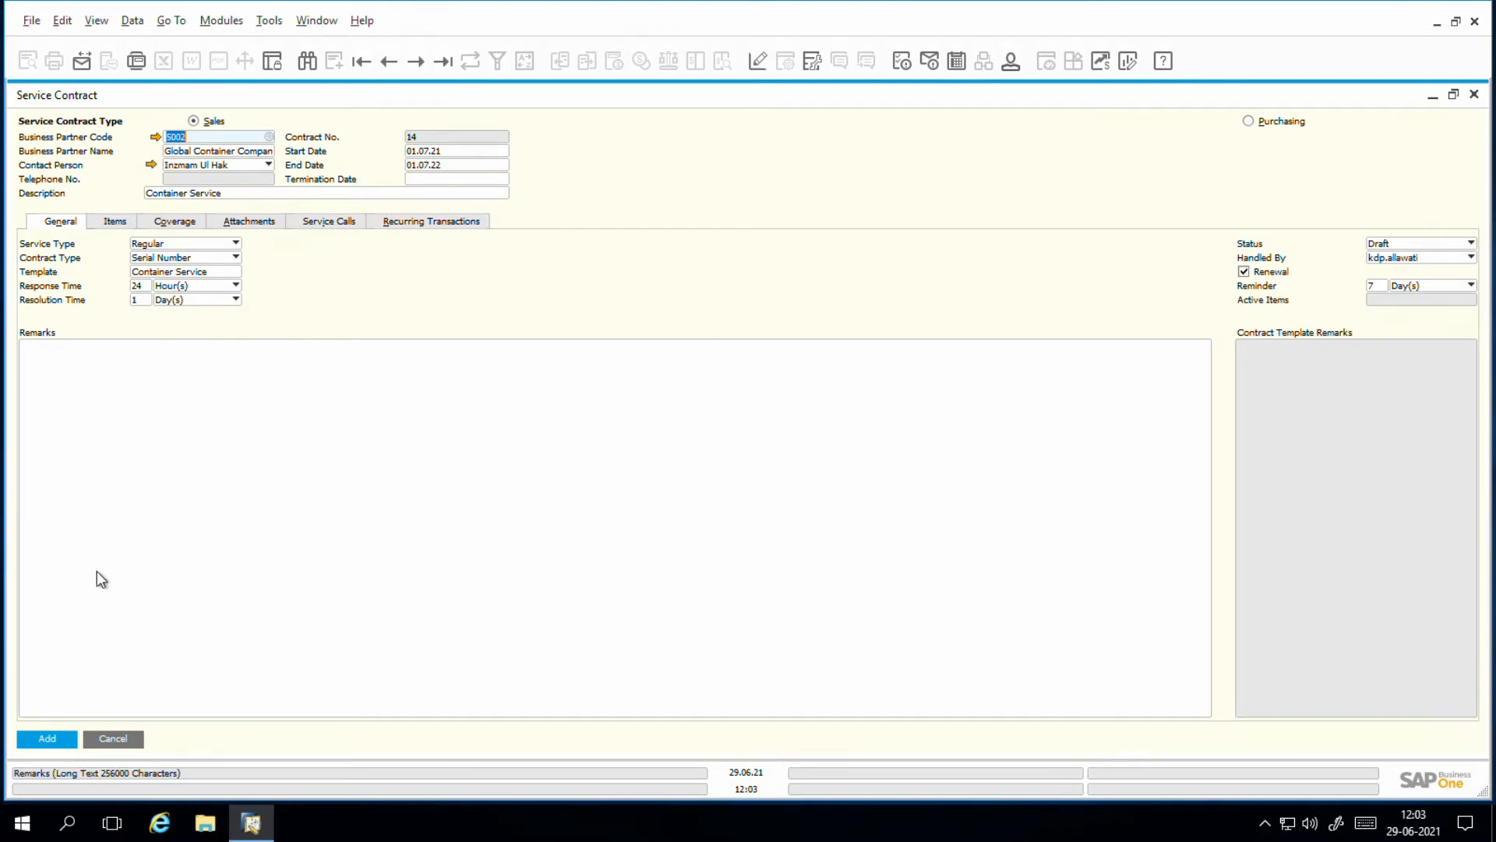
left_click(56, 742)
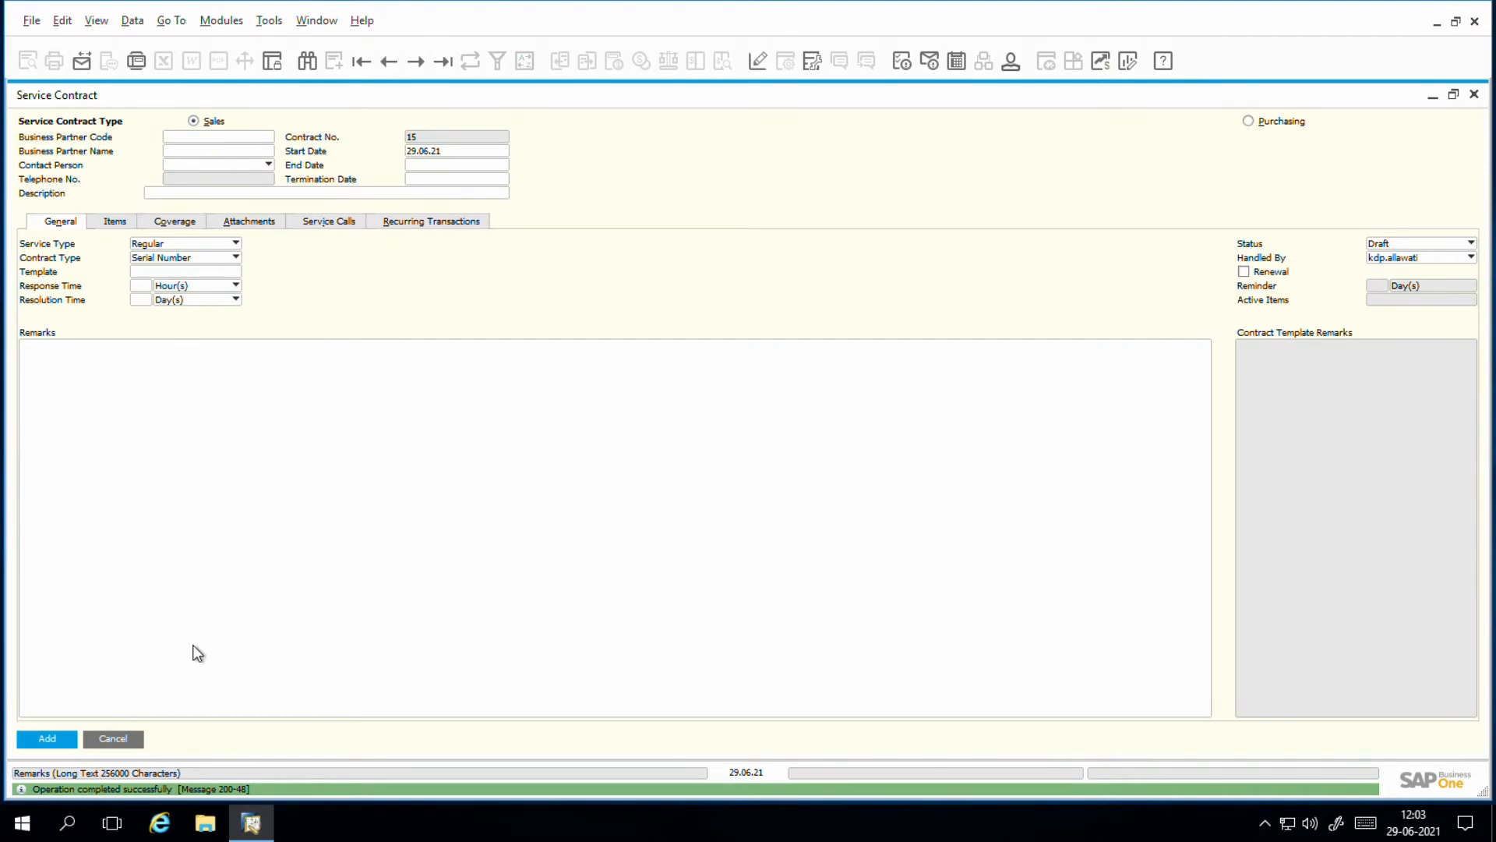
key("ctrl+Left")
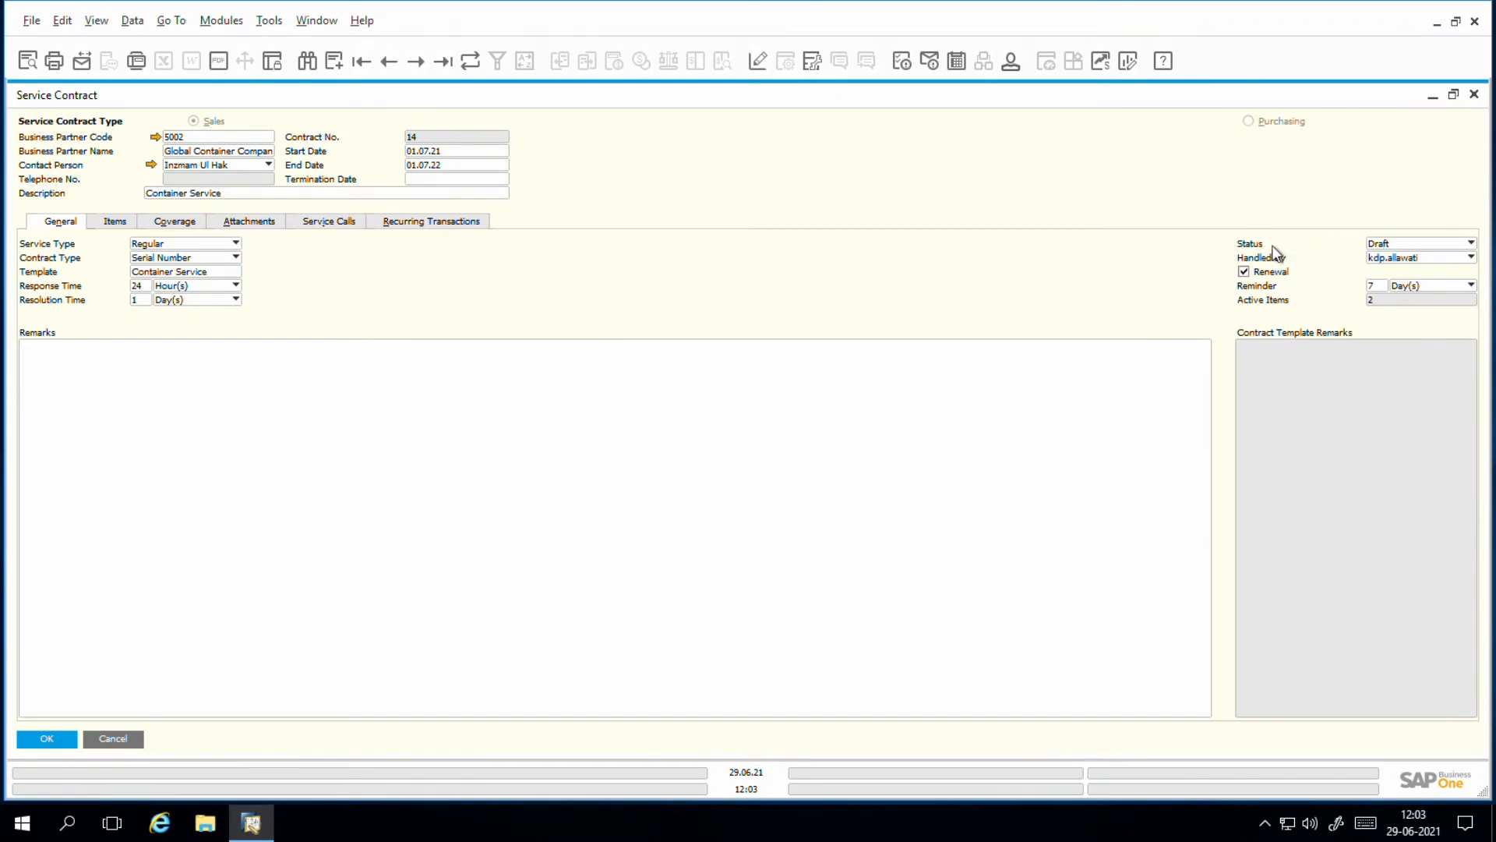
left_click(1439, 244)
left_click(1424, 259)
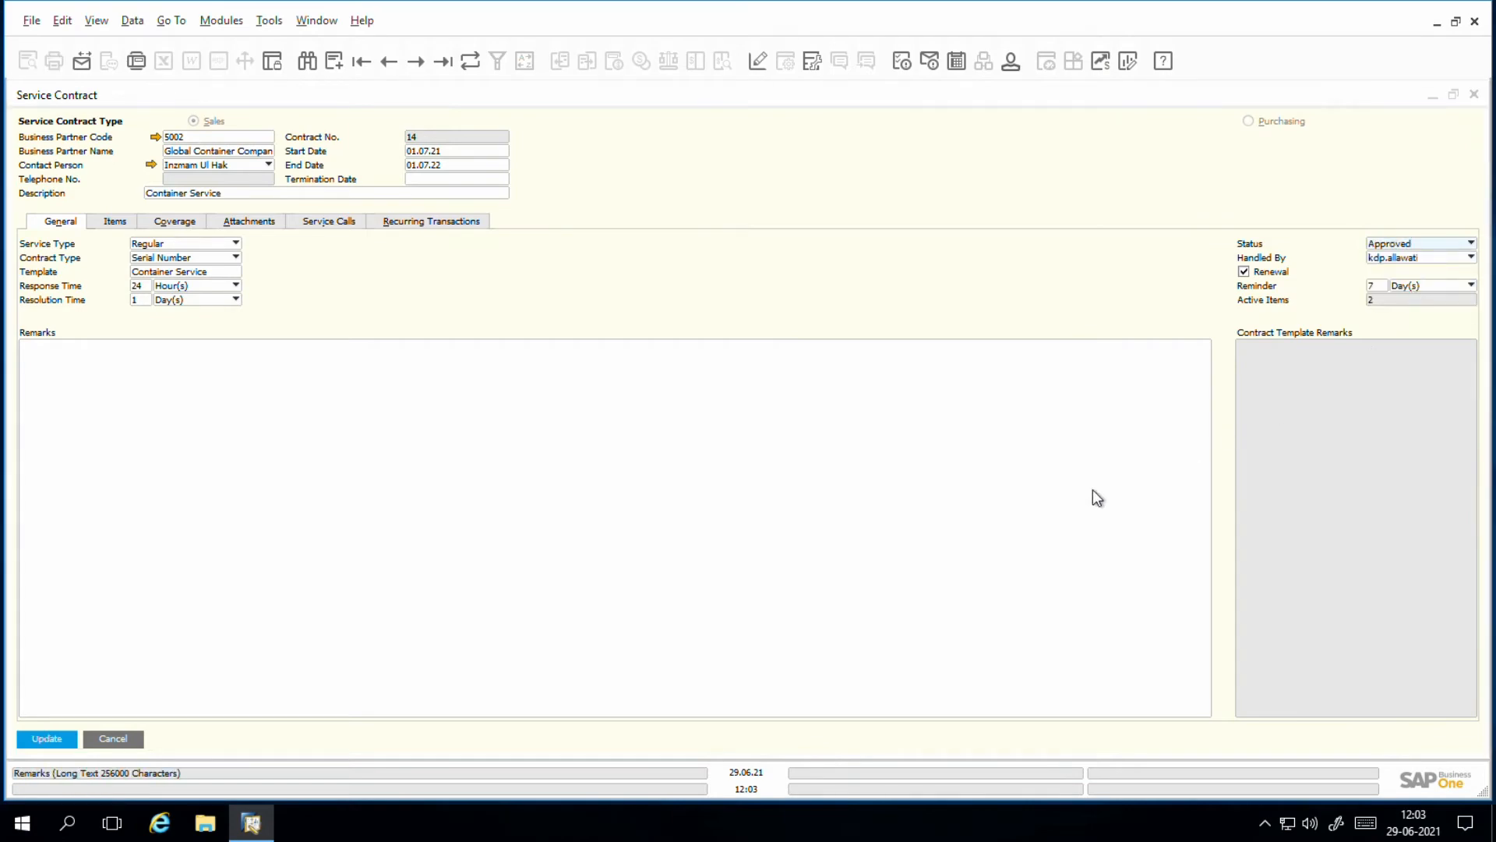
left_click(67, 739)
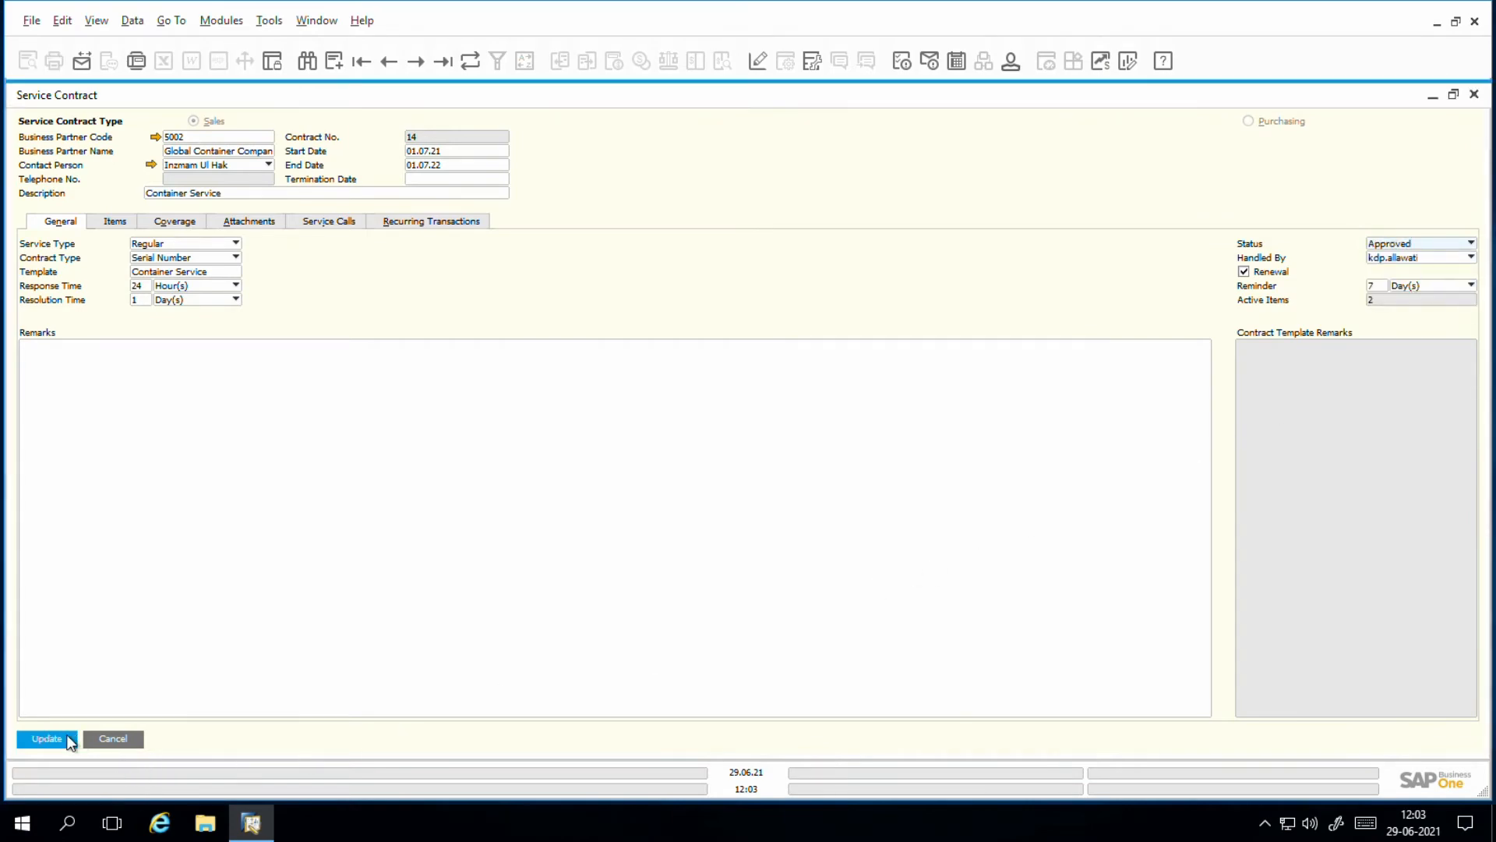
left_click(42, 742)
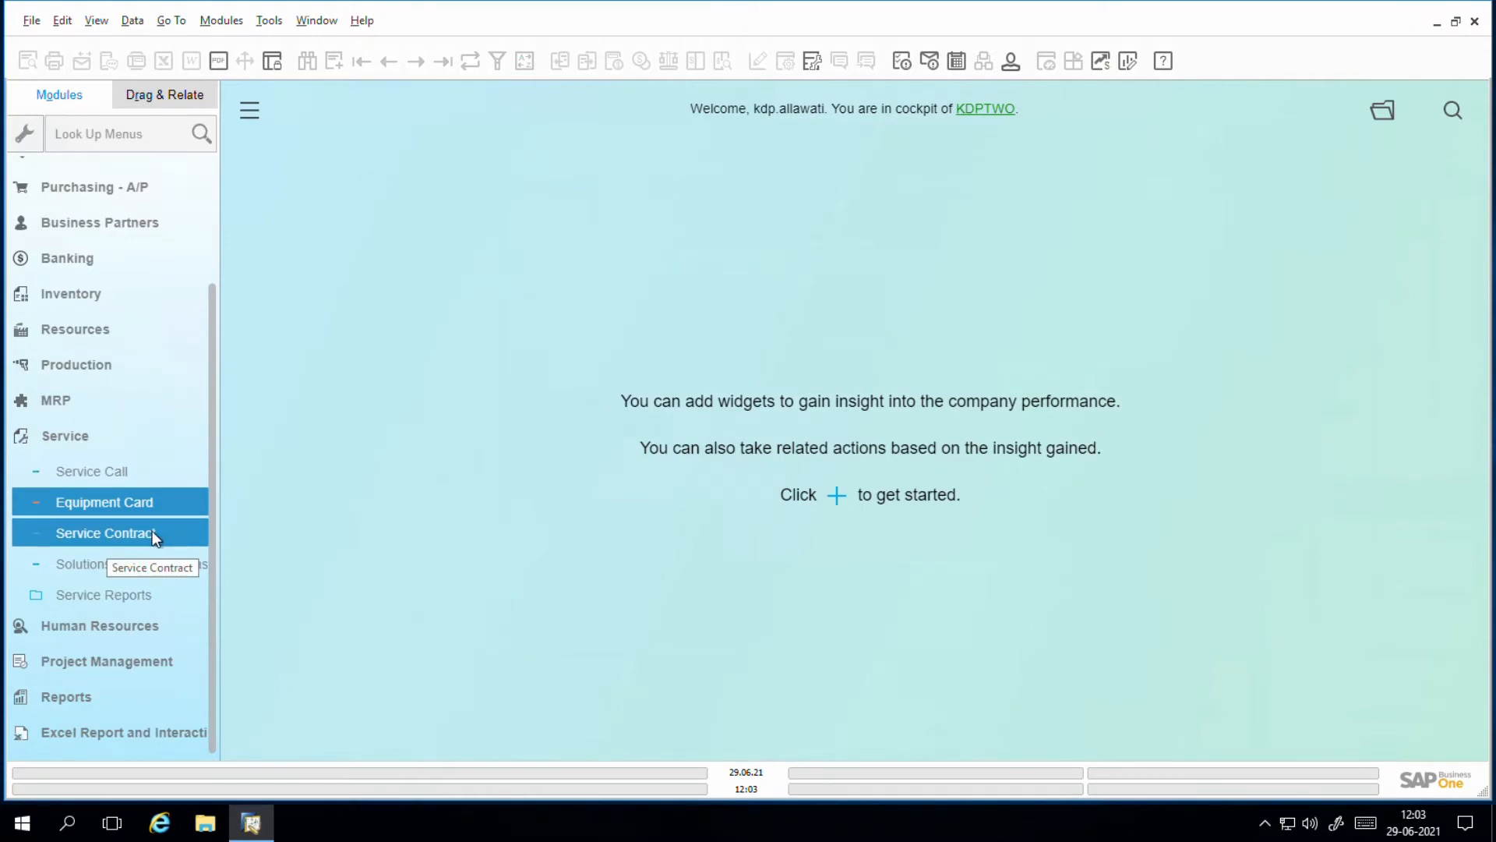
Step: Start a new sales service call for the business partner Global Container Company
left_click(105, 480)
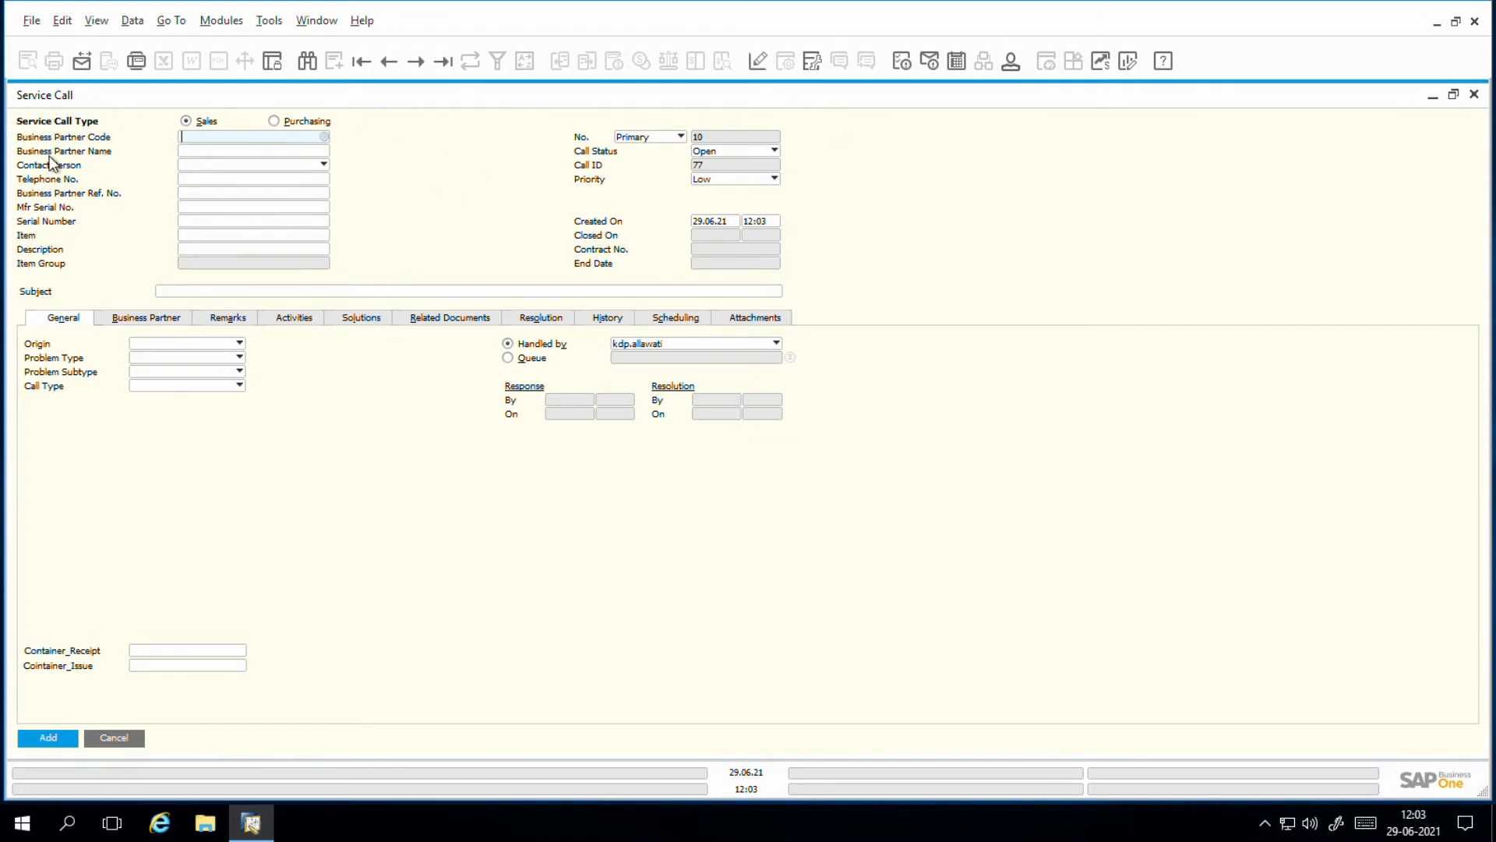
left_click(325, 138)
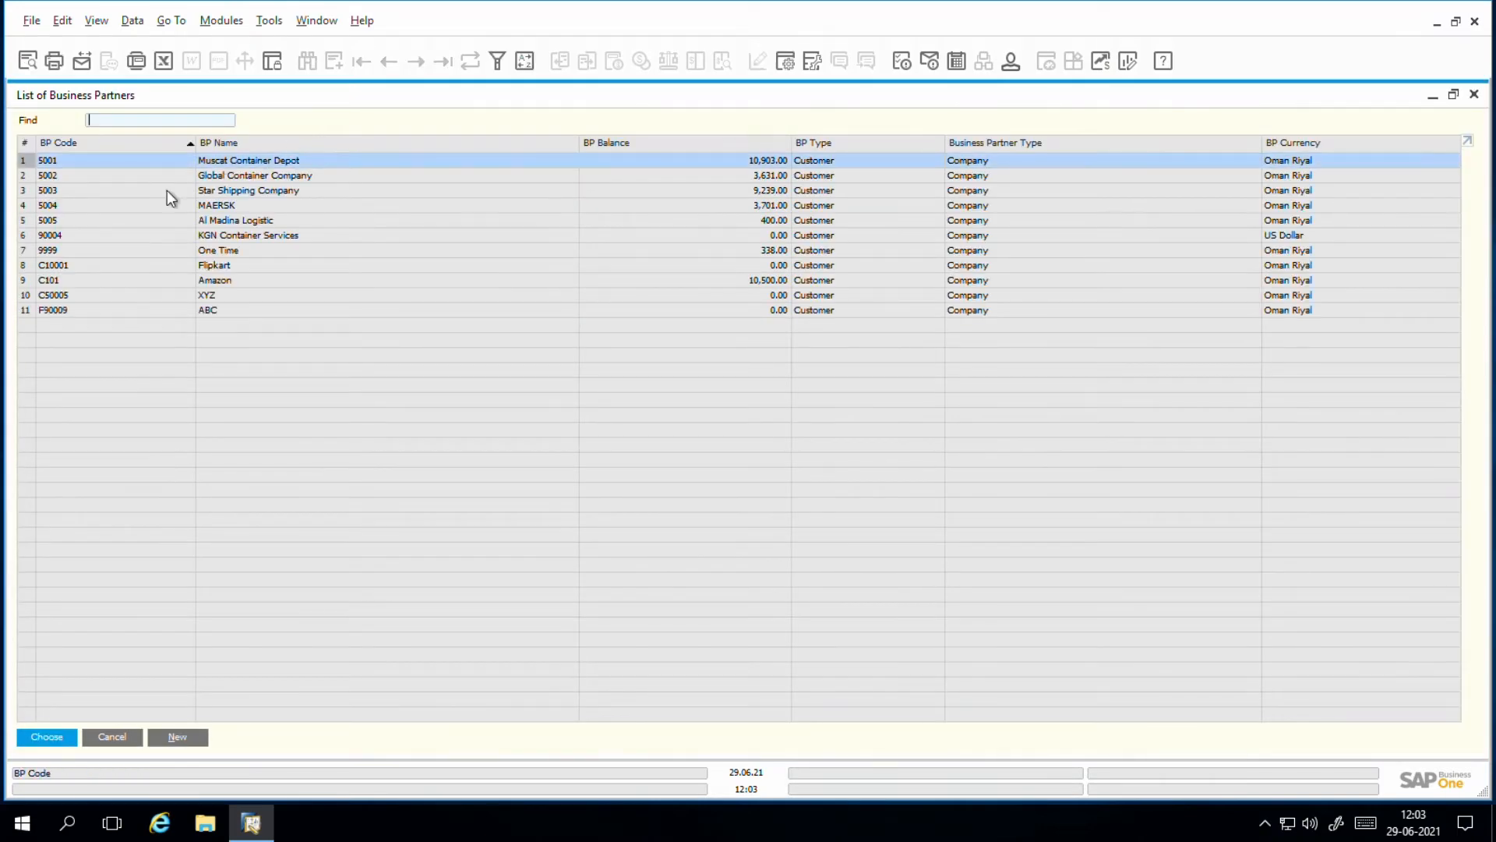
key("Down")
key("Return")
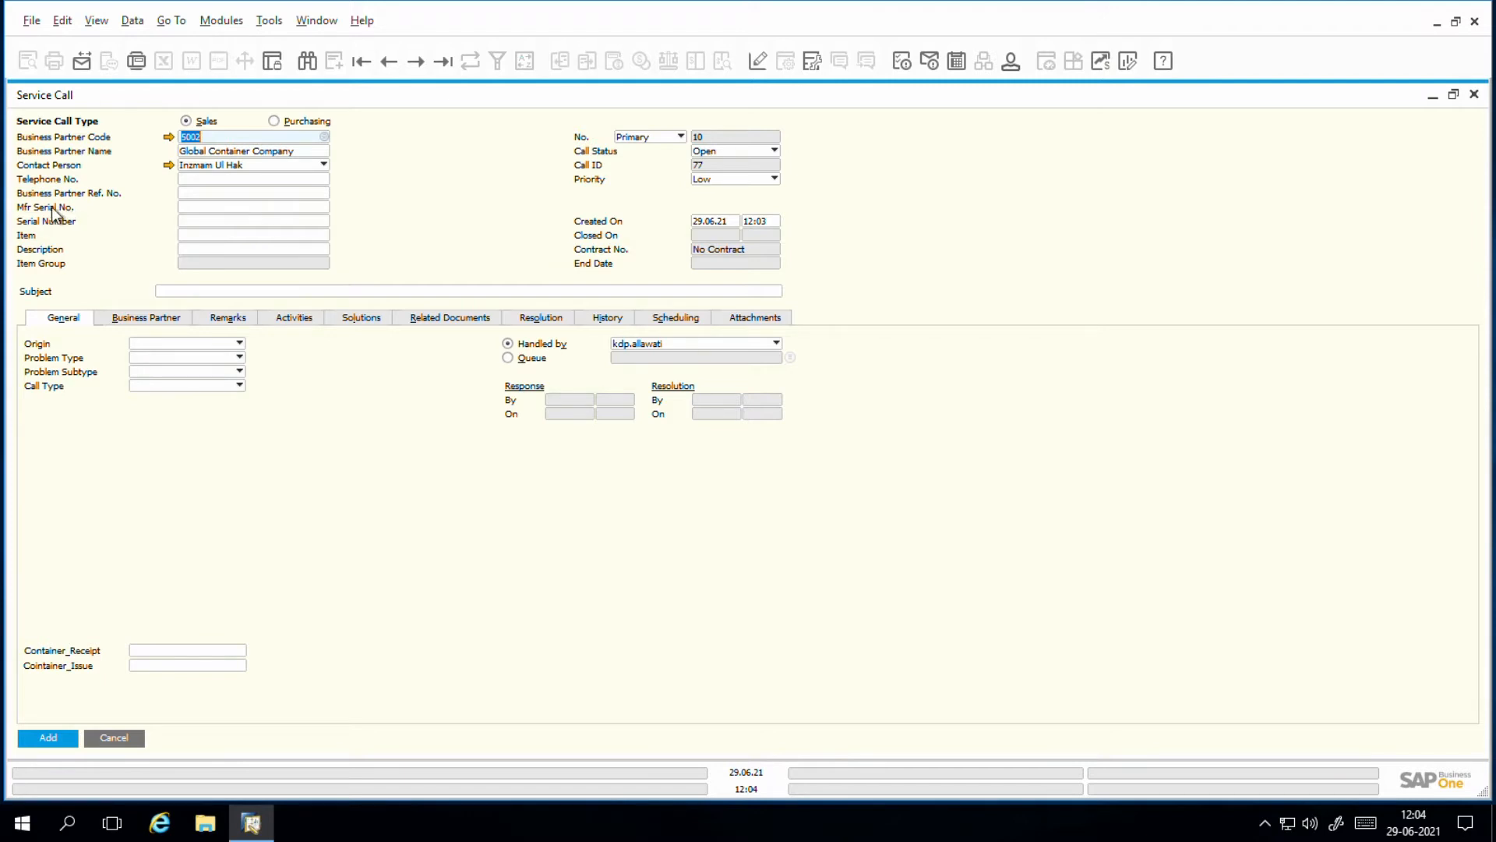
Step: Assign the Container Floor Board equipment card with manufacturer serial number 5678 to the service call and set the priority to Low
left_click(198, 209)
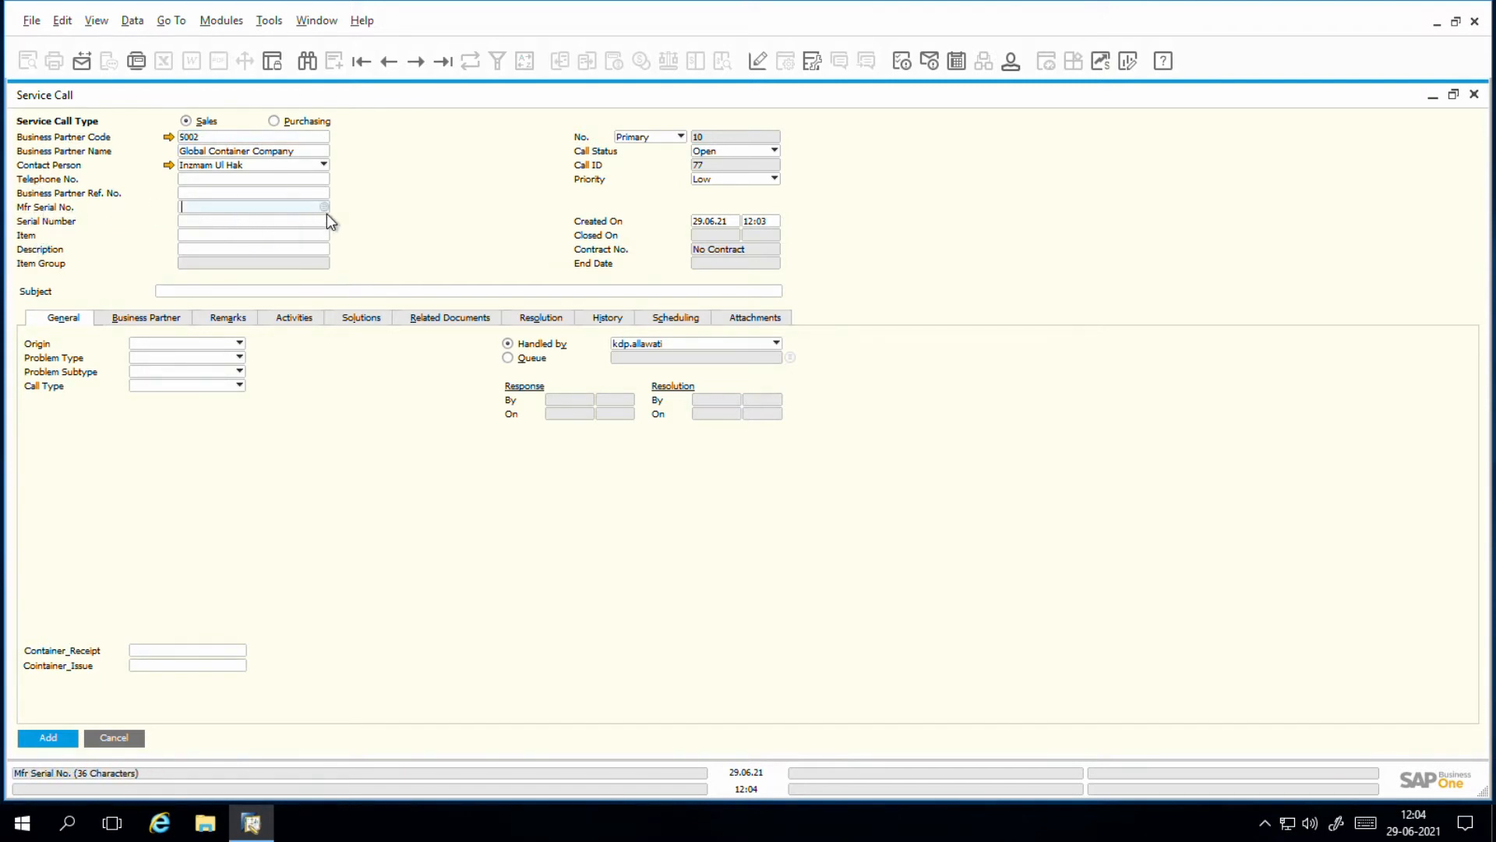
left_click(326, 212)
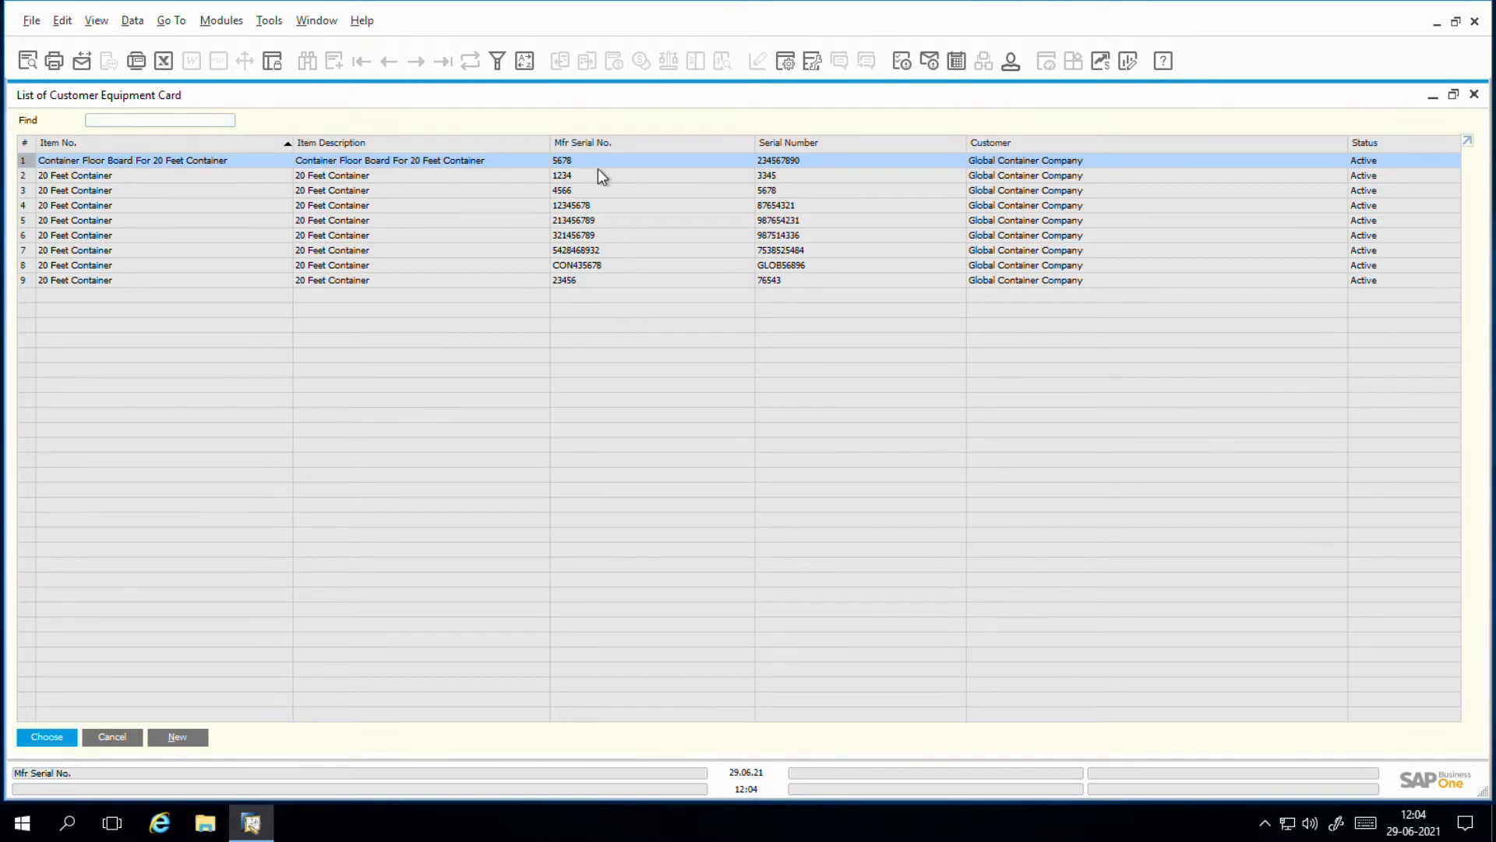
key("Return")
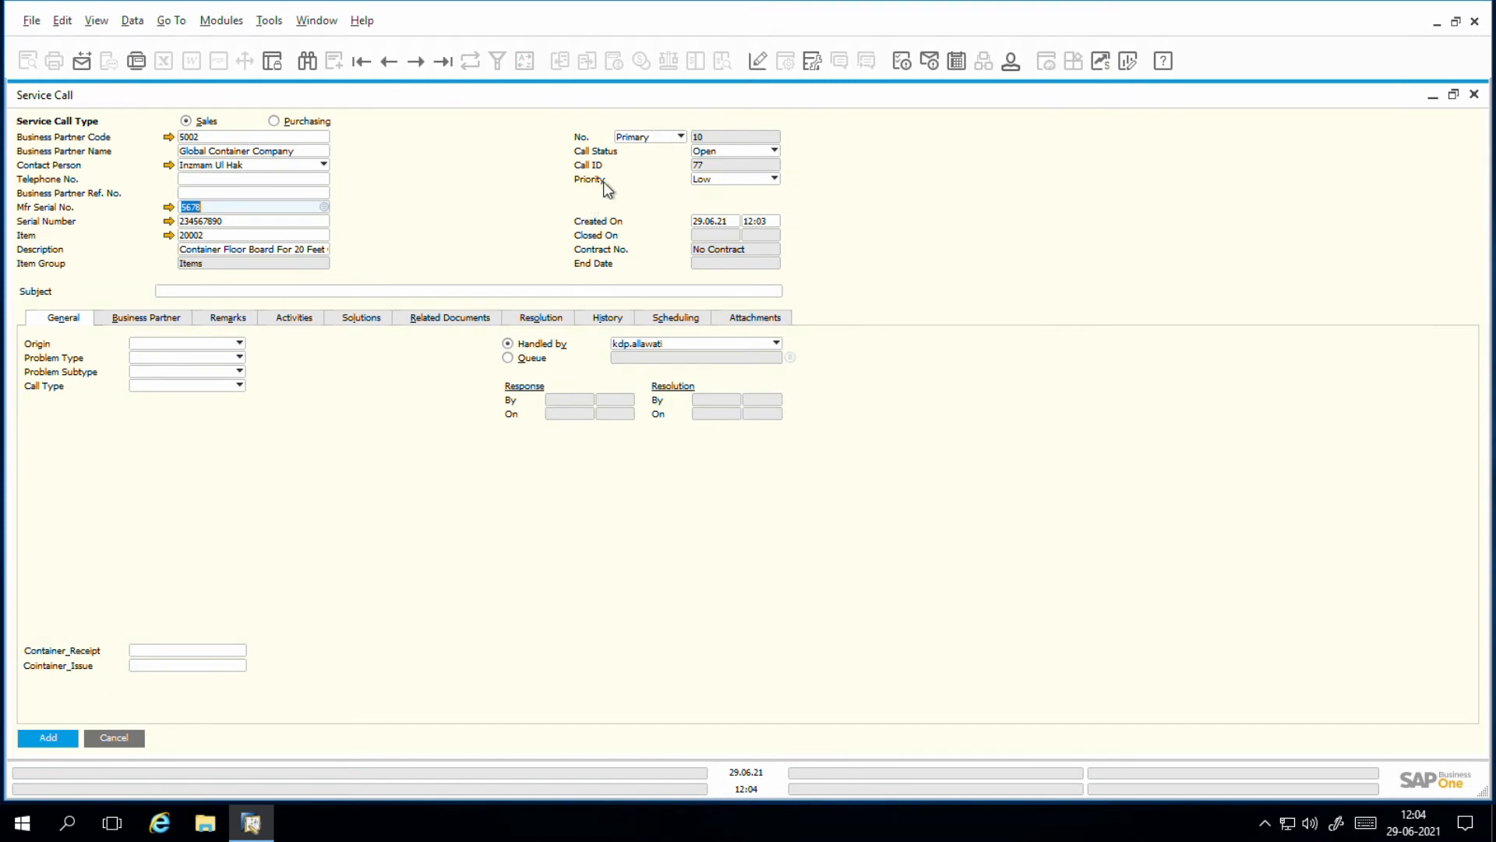
left_click(708, 182)
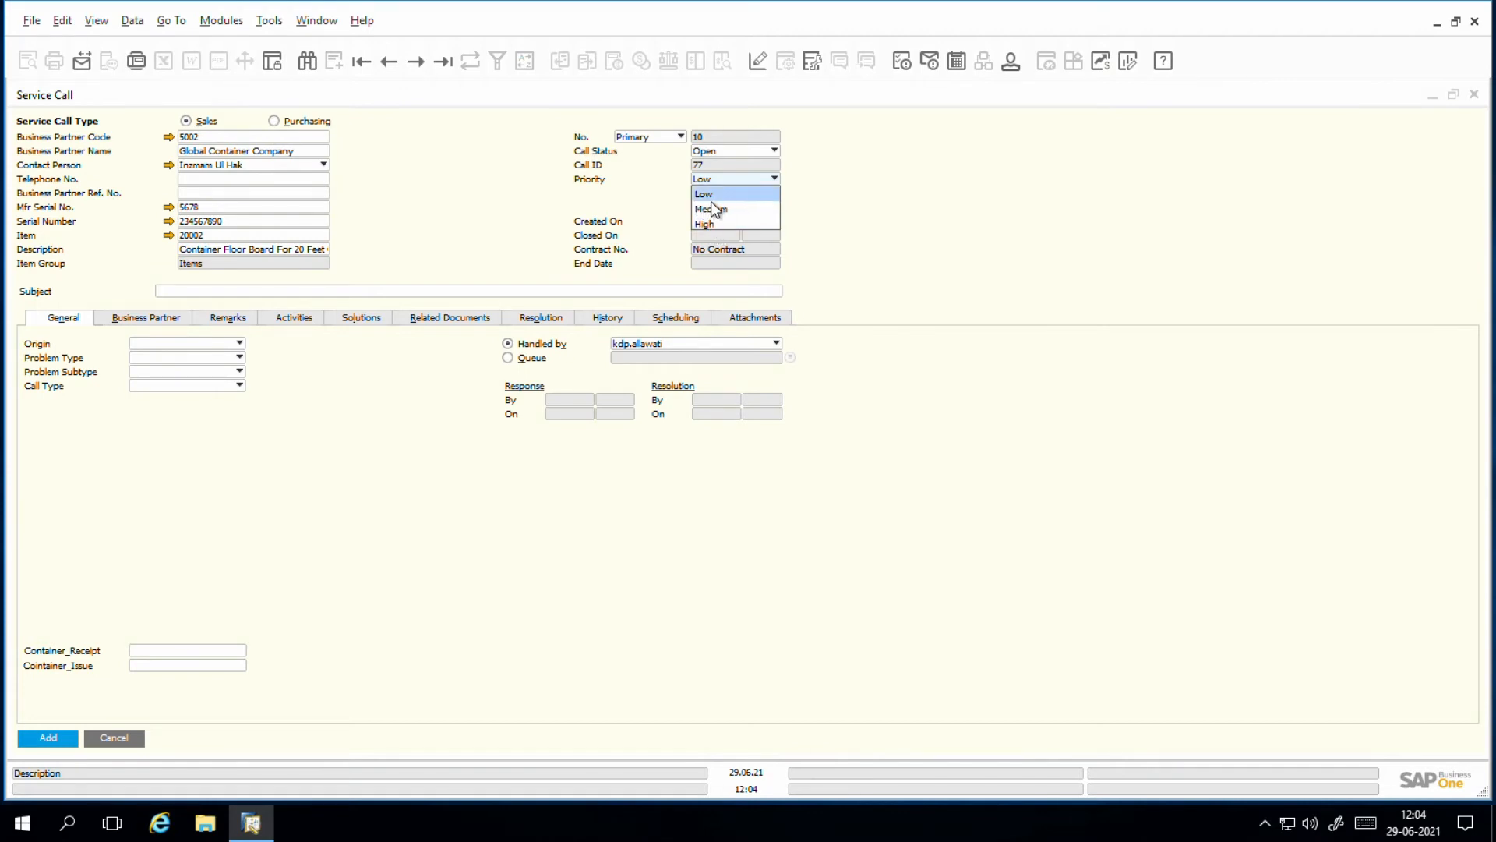
left_click(703, 195)
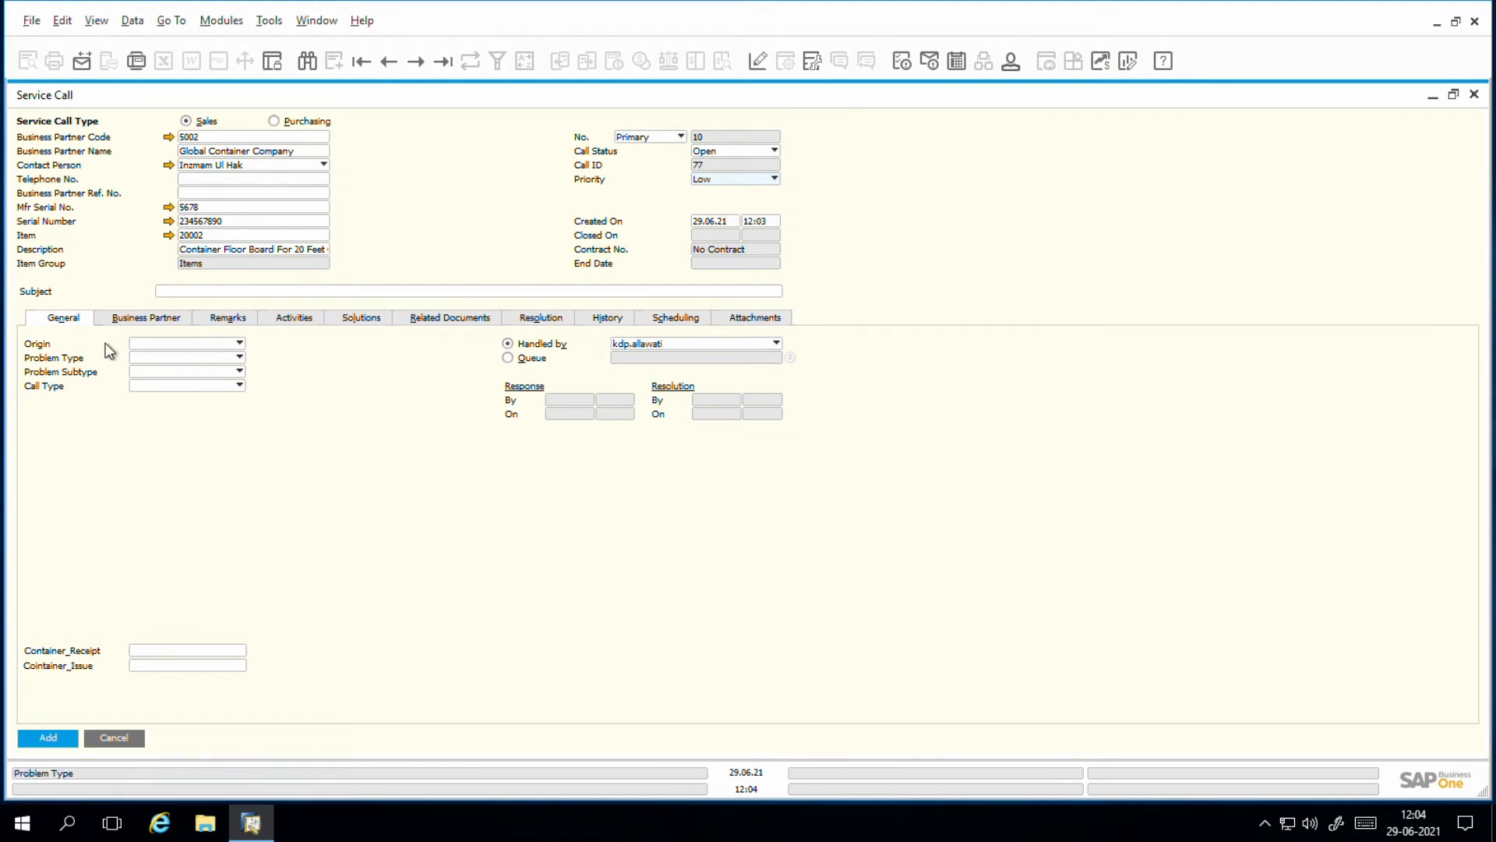
Step: Enter "Planned Maintenence" as the service call's subject
left_click(201, 293)
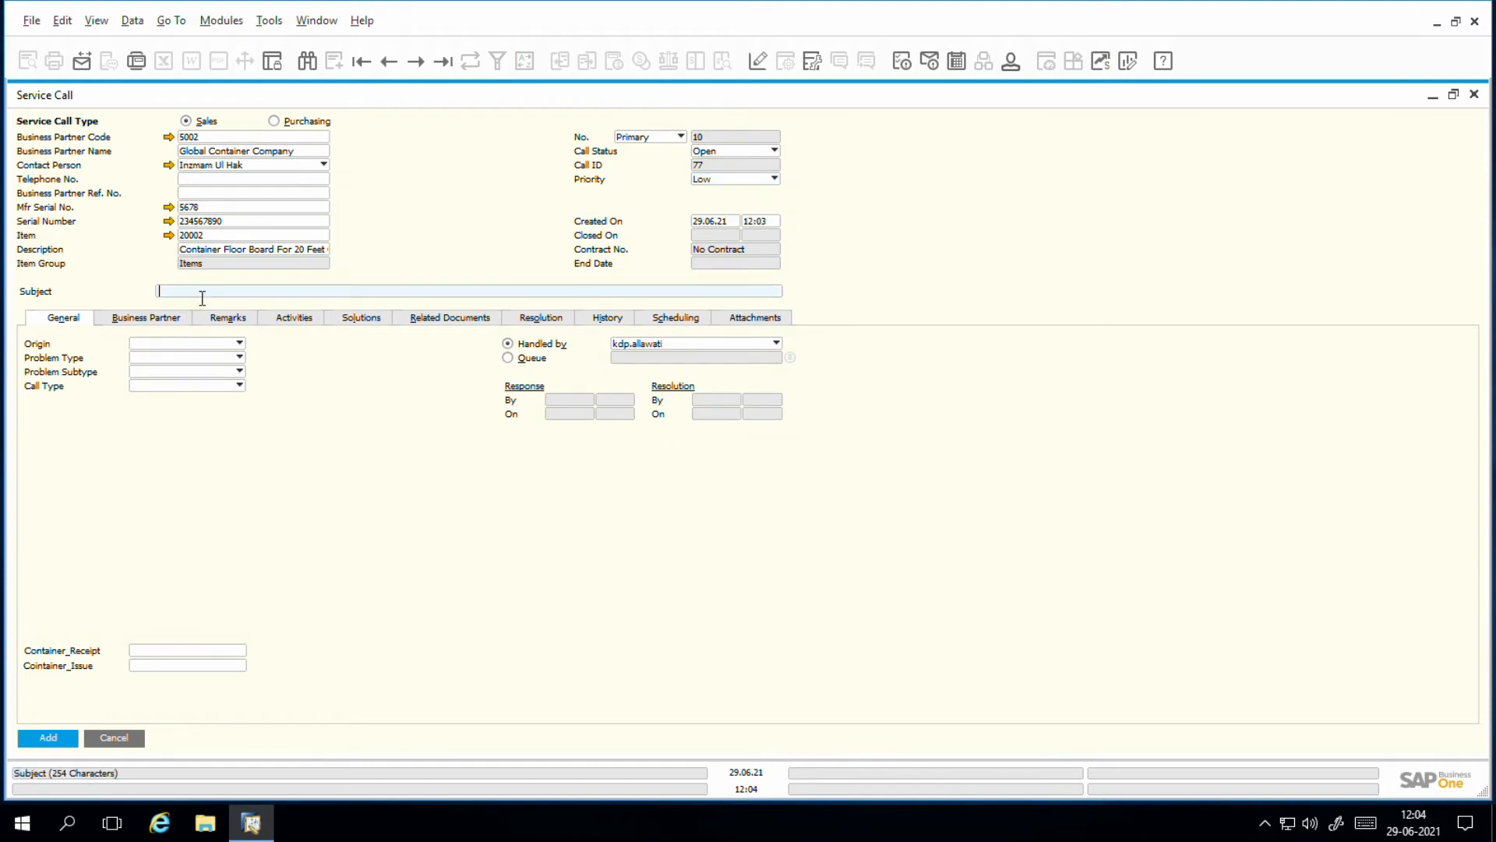
type("P")
type("lanned Maintenence")
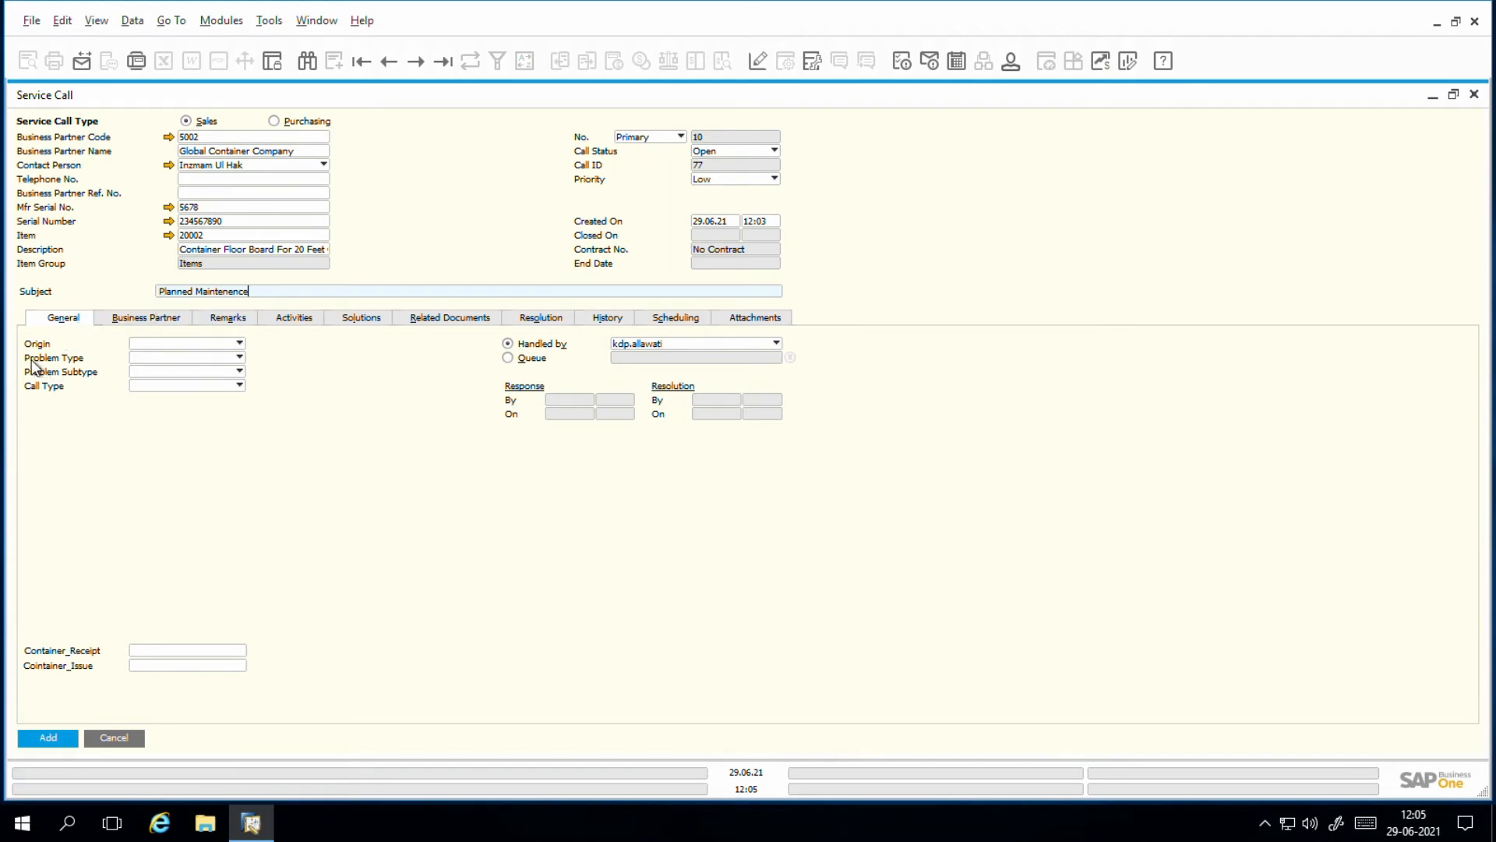
Step: Classify the service call with origin Contract, problem type Planned Maintenance, subtype Washing and call type External, keeping the current handler
left_click(181, 345)
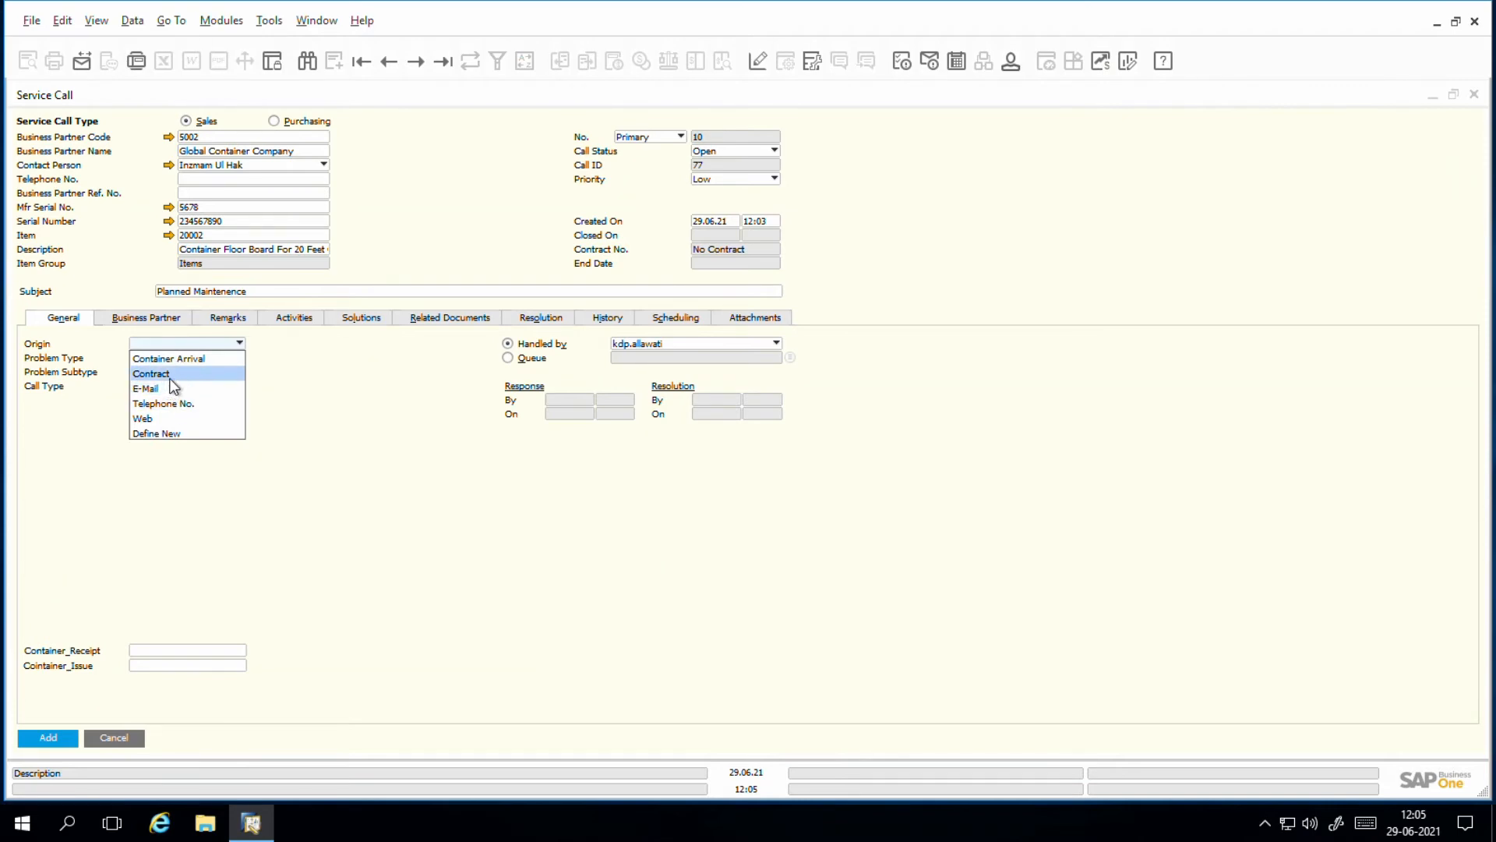
left_click(176, 382)
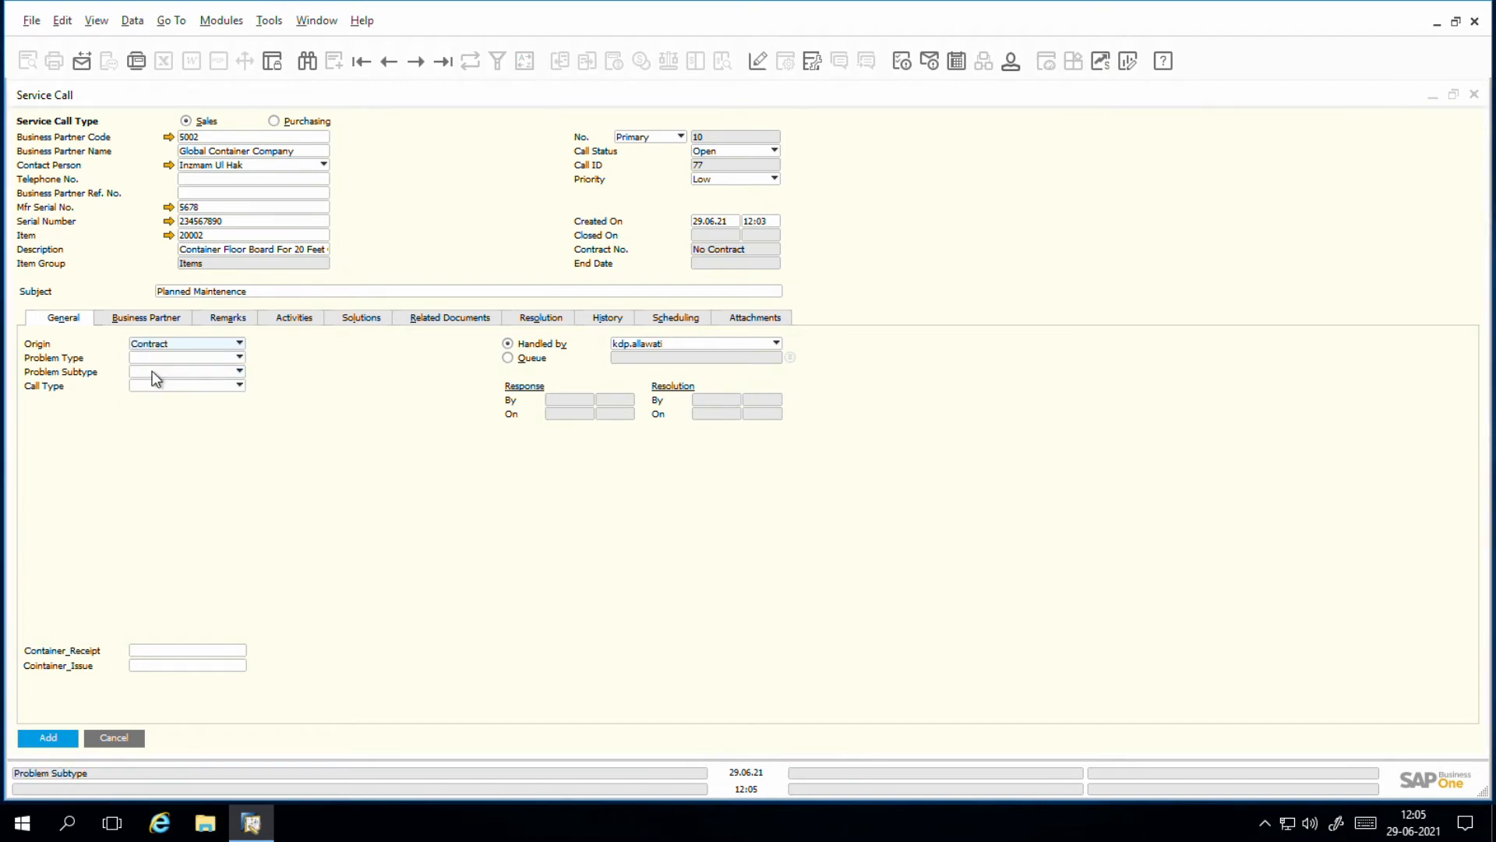
left_click(174, 365)
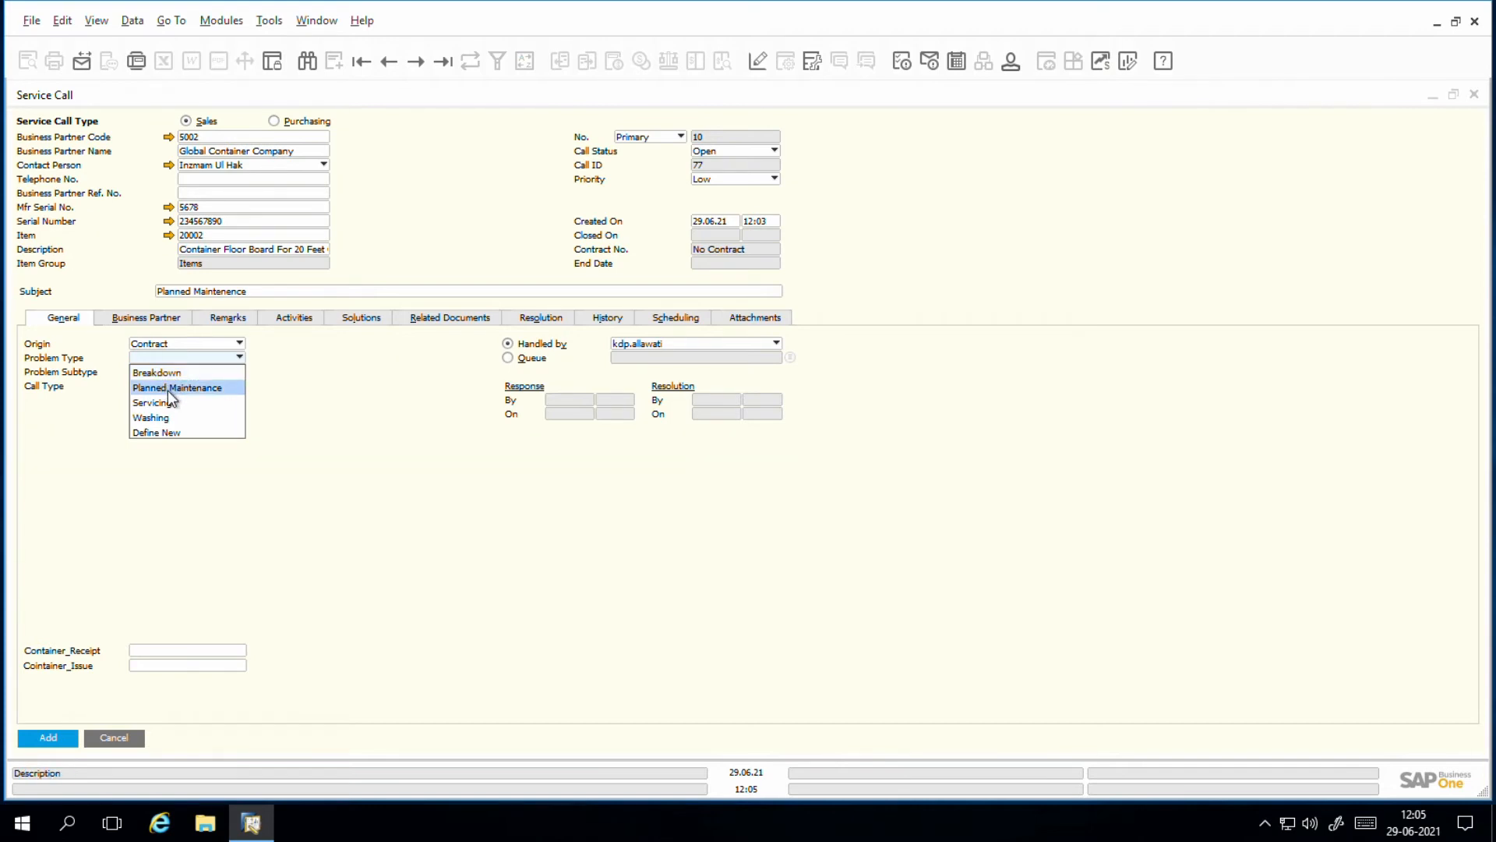
left_click(166, 388)
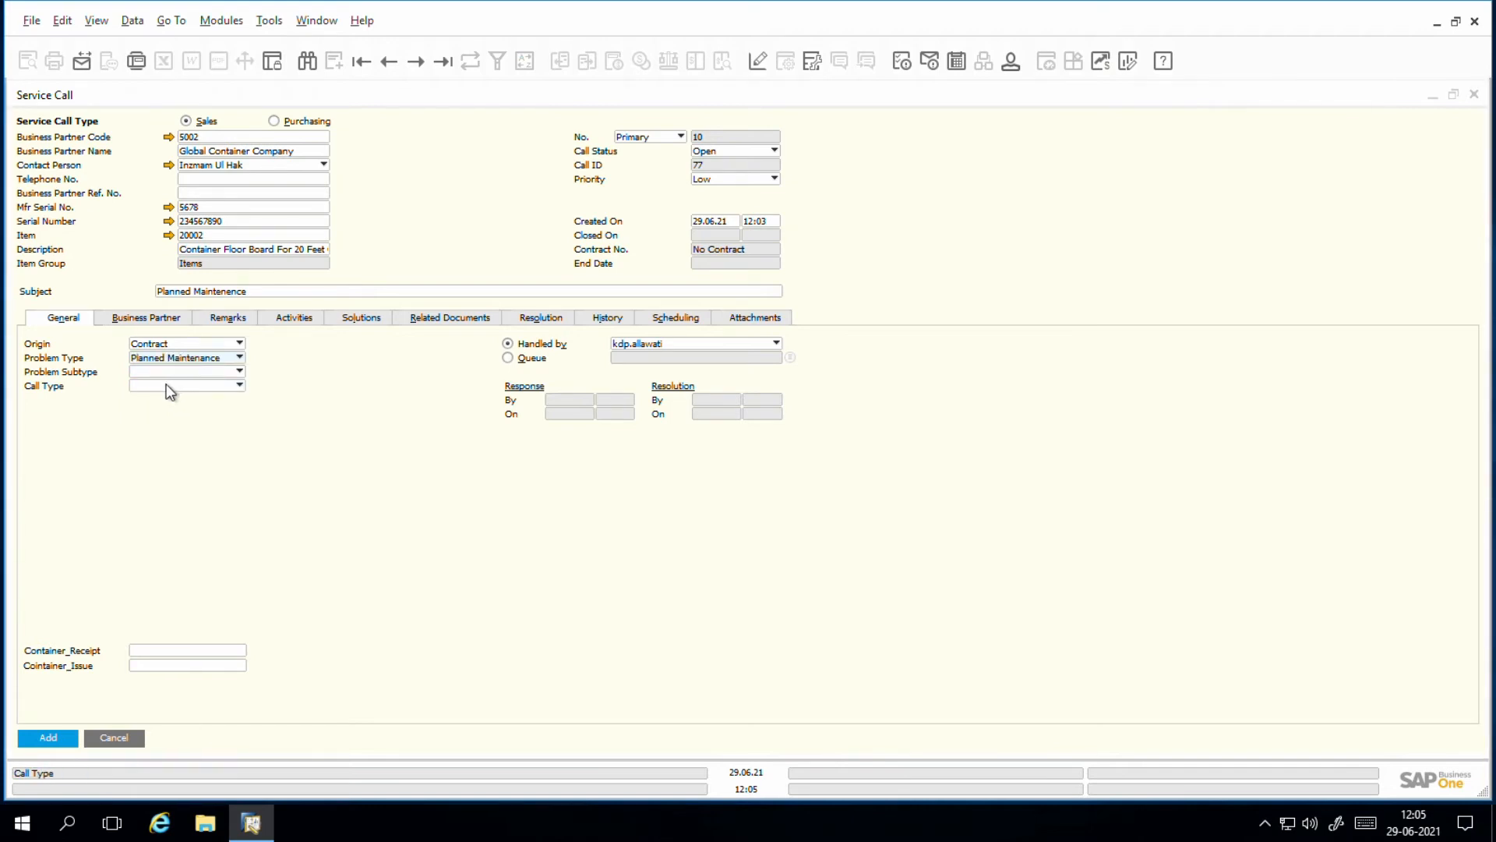
left_click(164, 375)
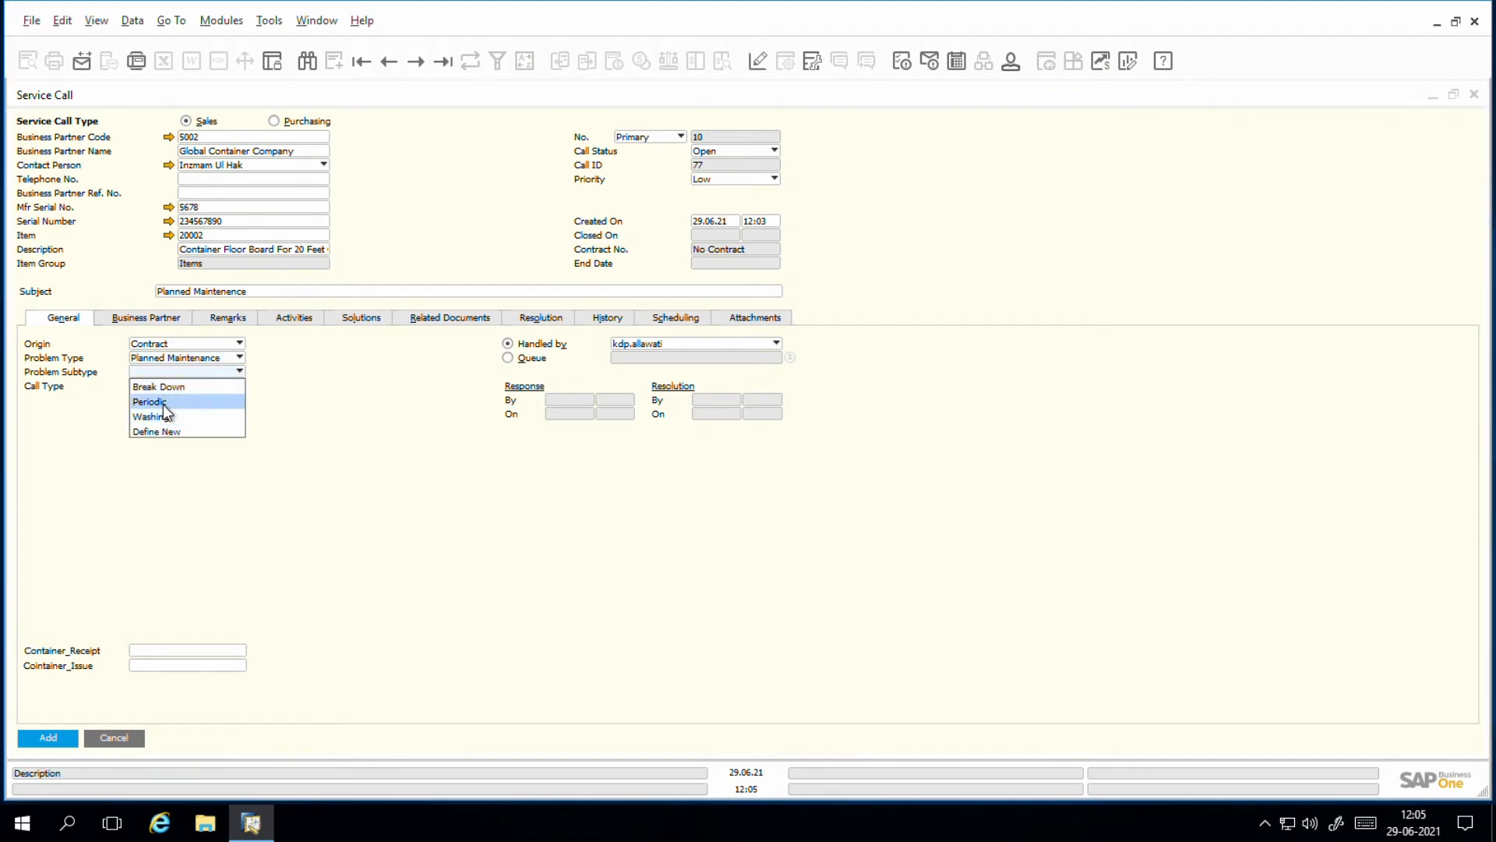
left_click(165, 417)
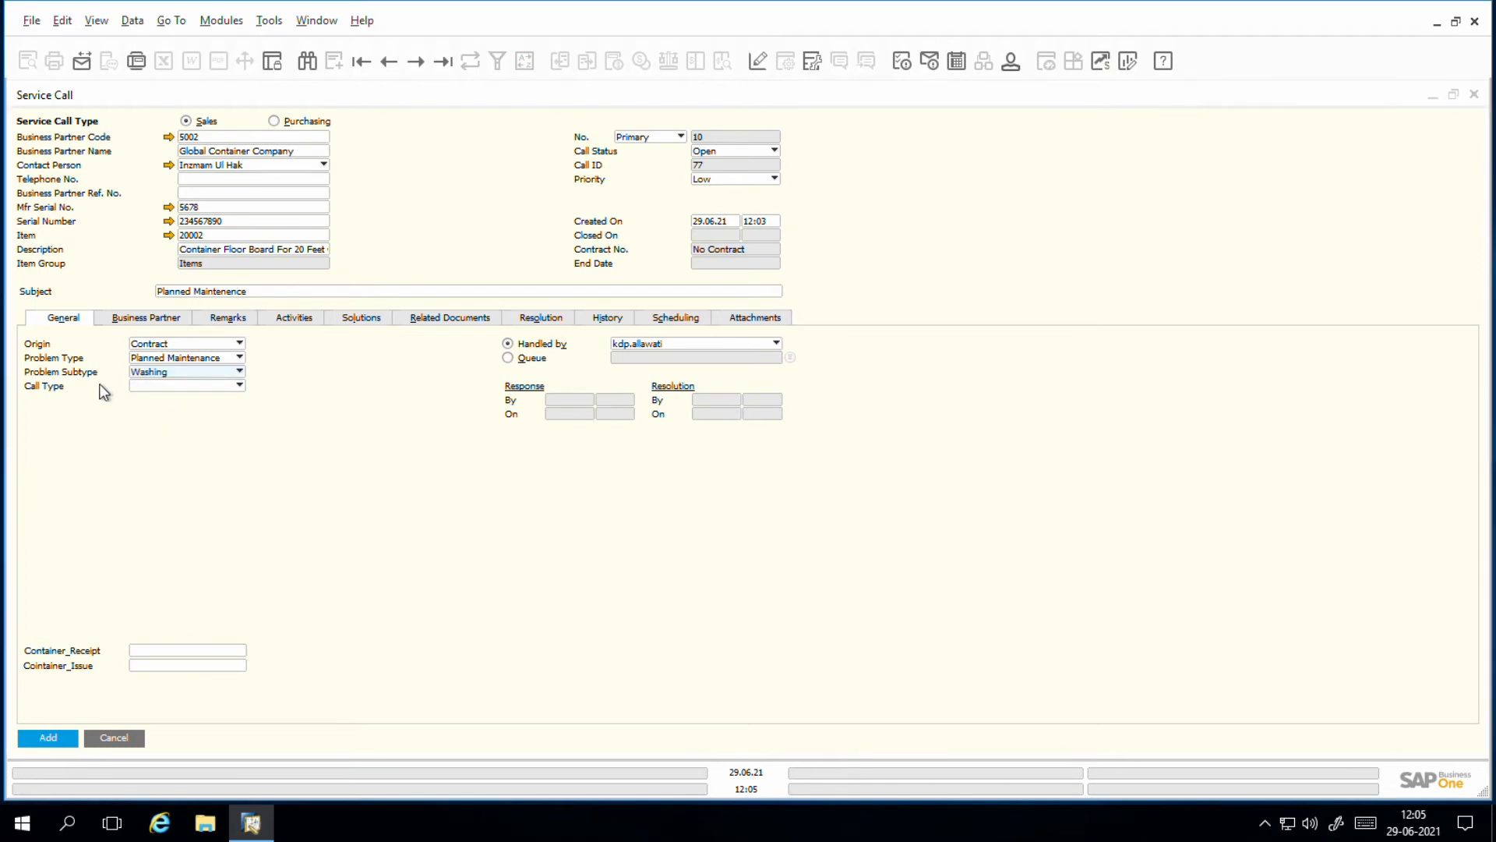
left_click(193, 386)
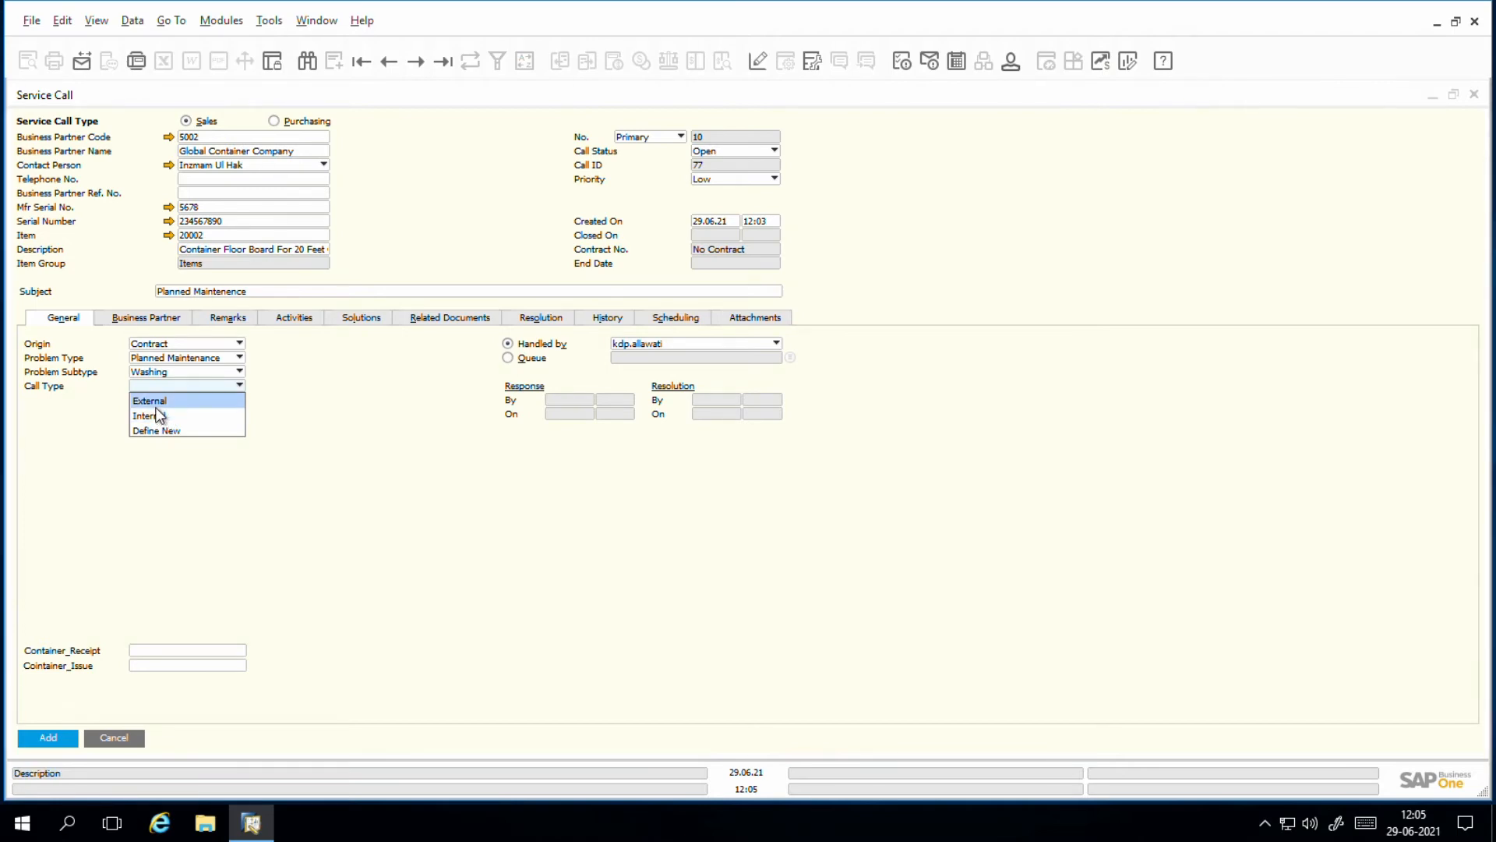
left_click(160, 402)
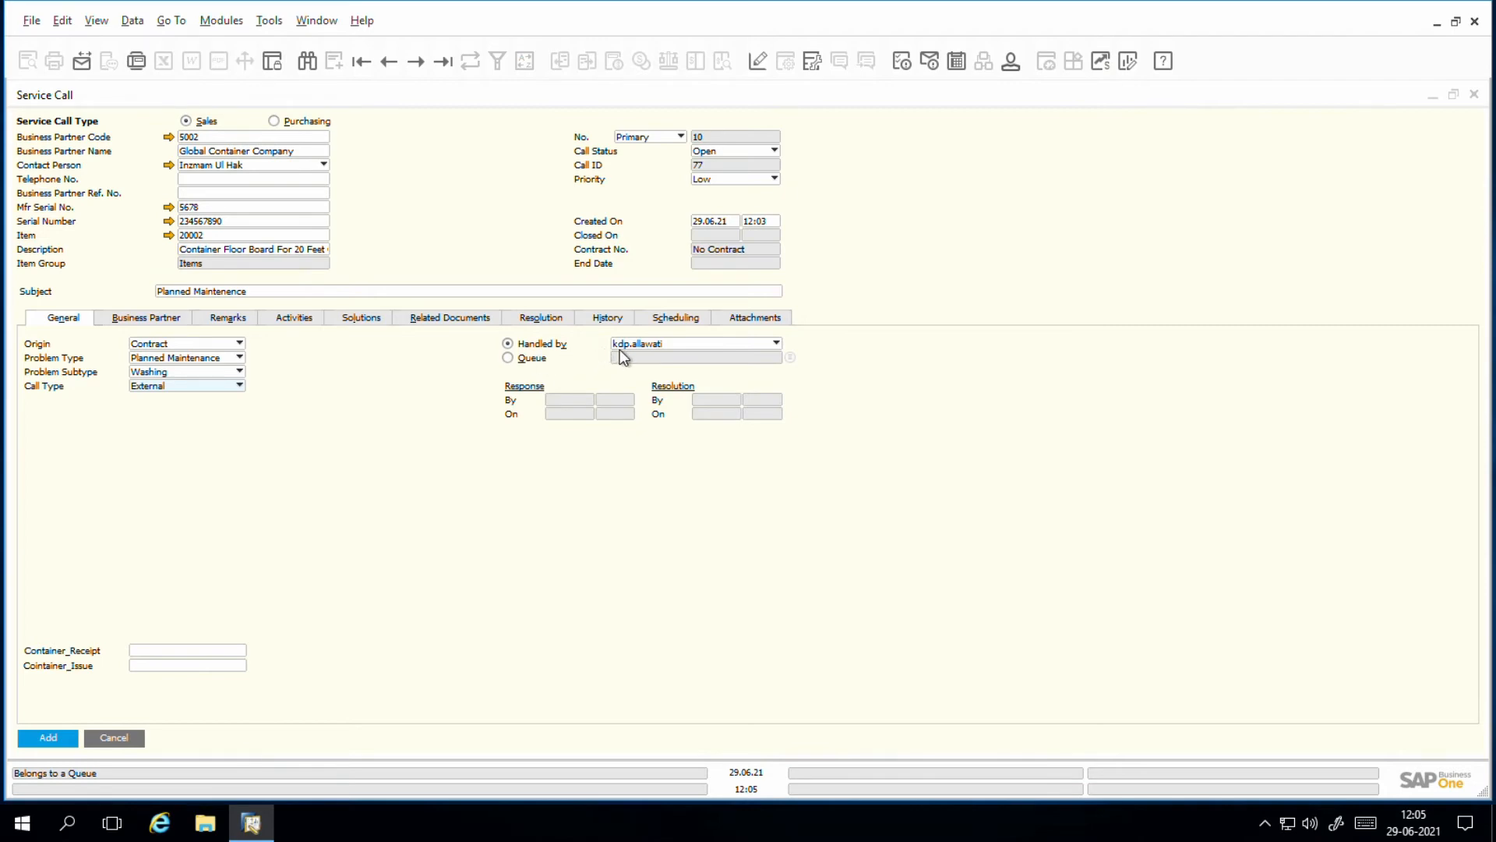
left_click(683, 346)
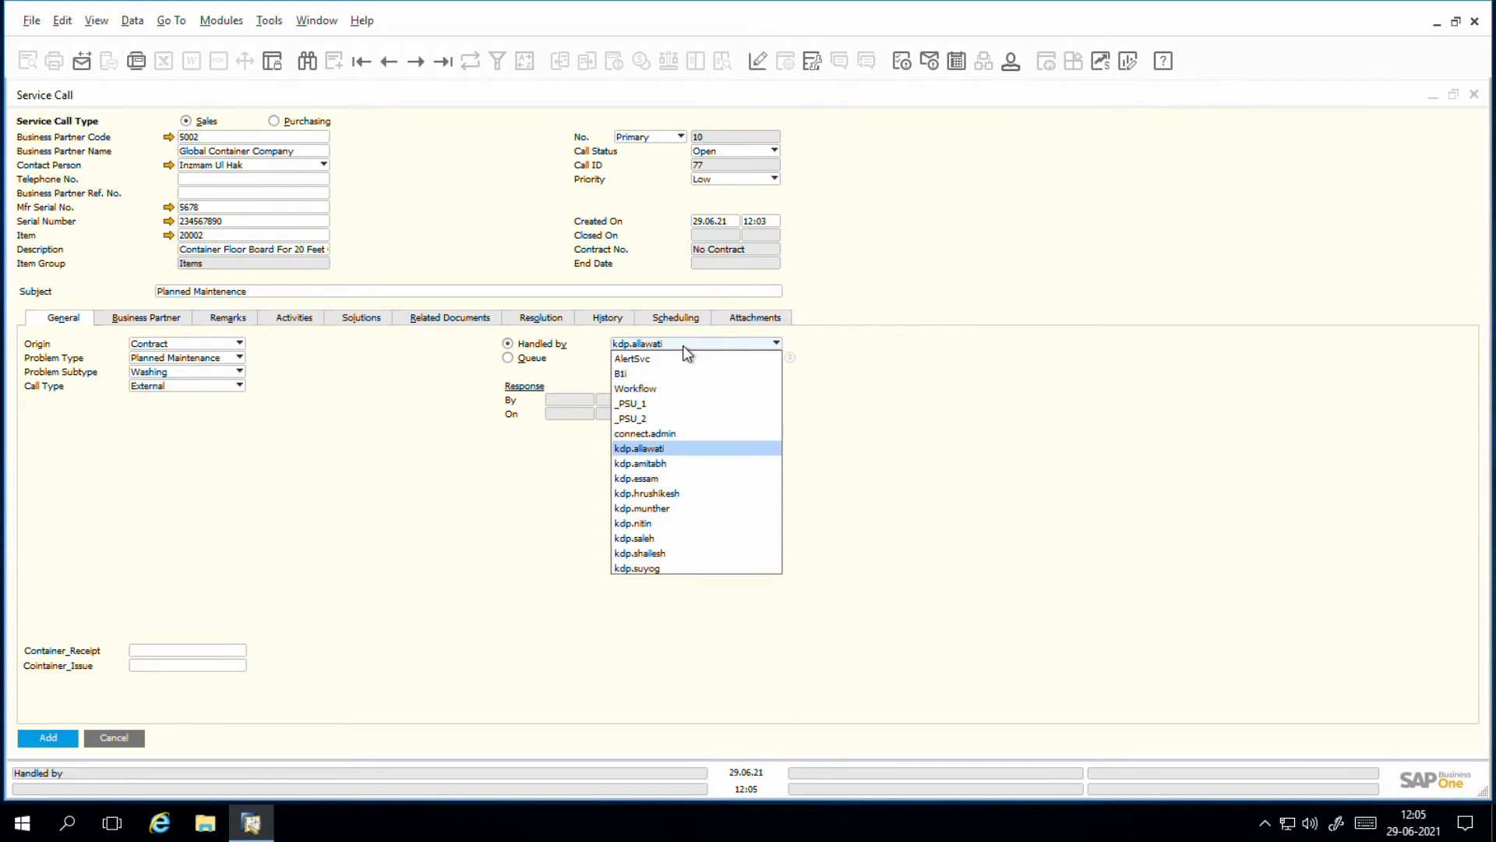
left_click(683, 344)
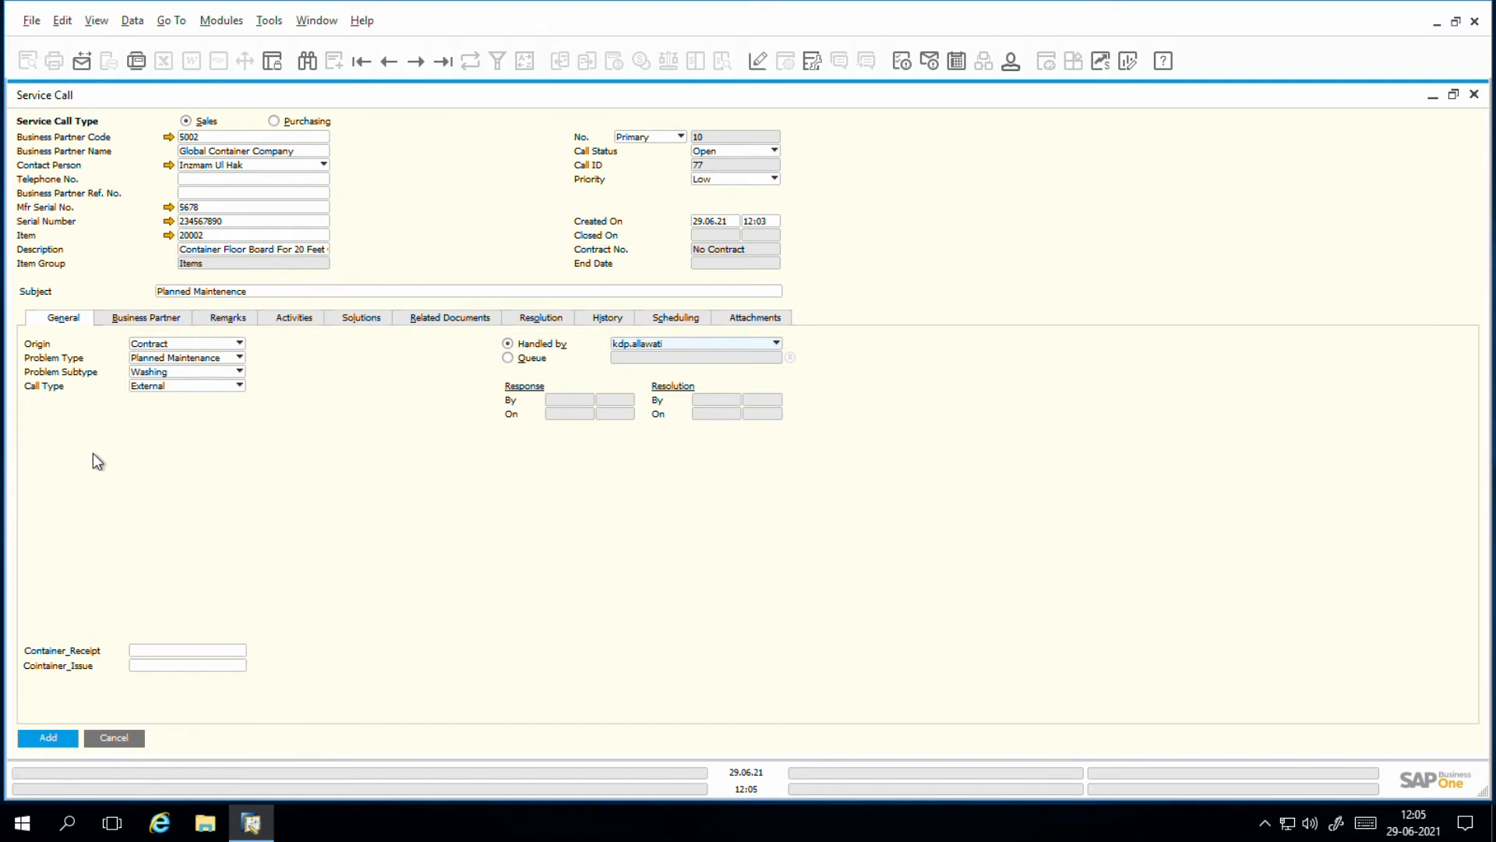
Step: Check the service call's business partner details and enter the remark "Fine Tune corners"
left_click(124, 322)
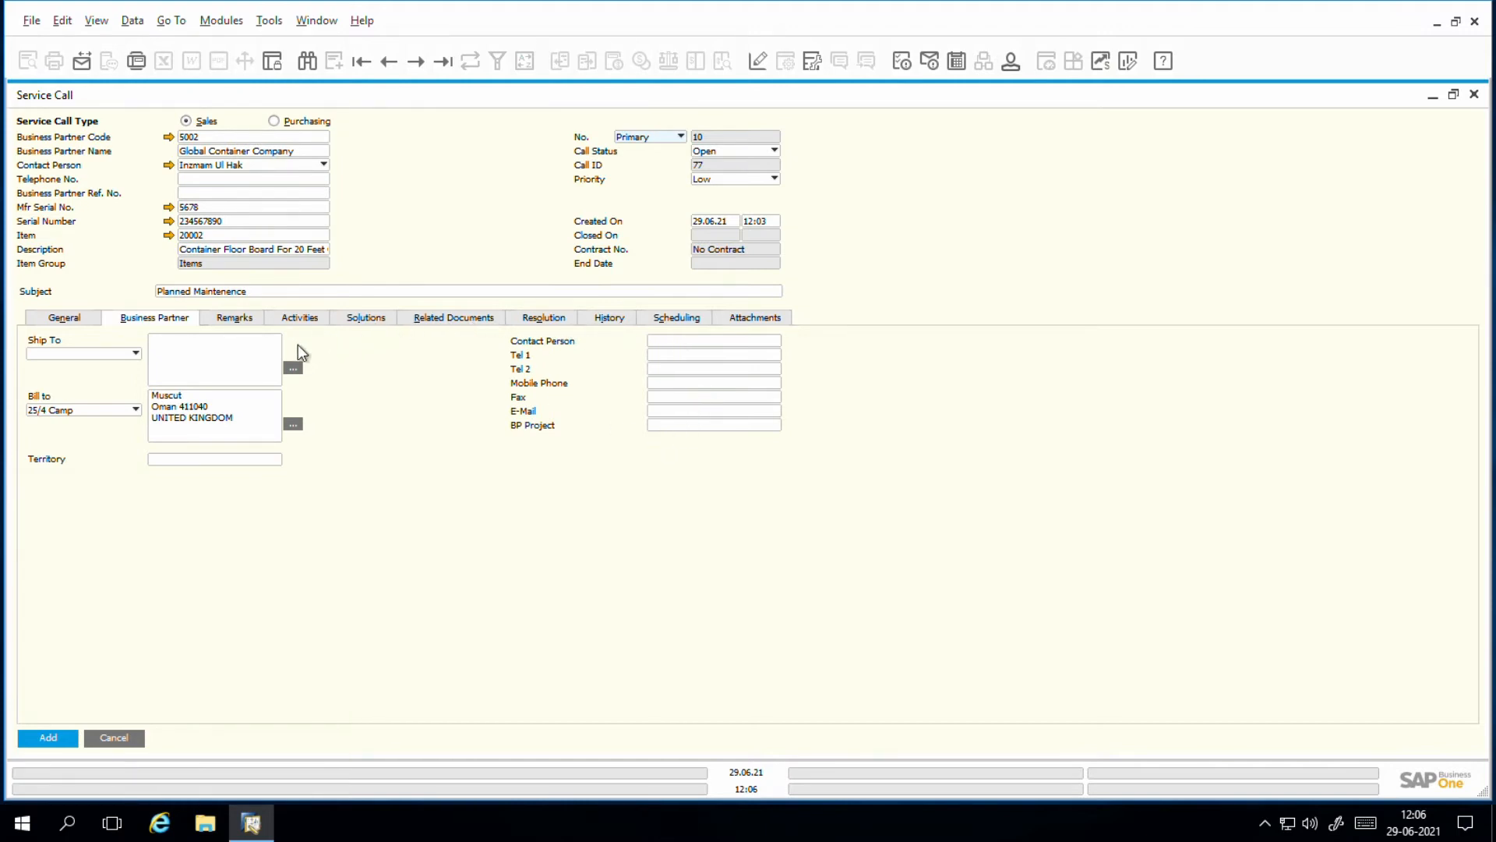
left_click(234, 328)
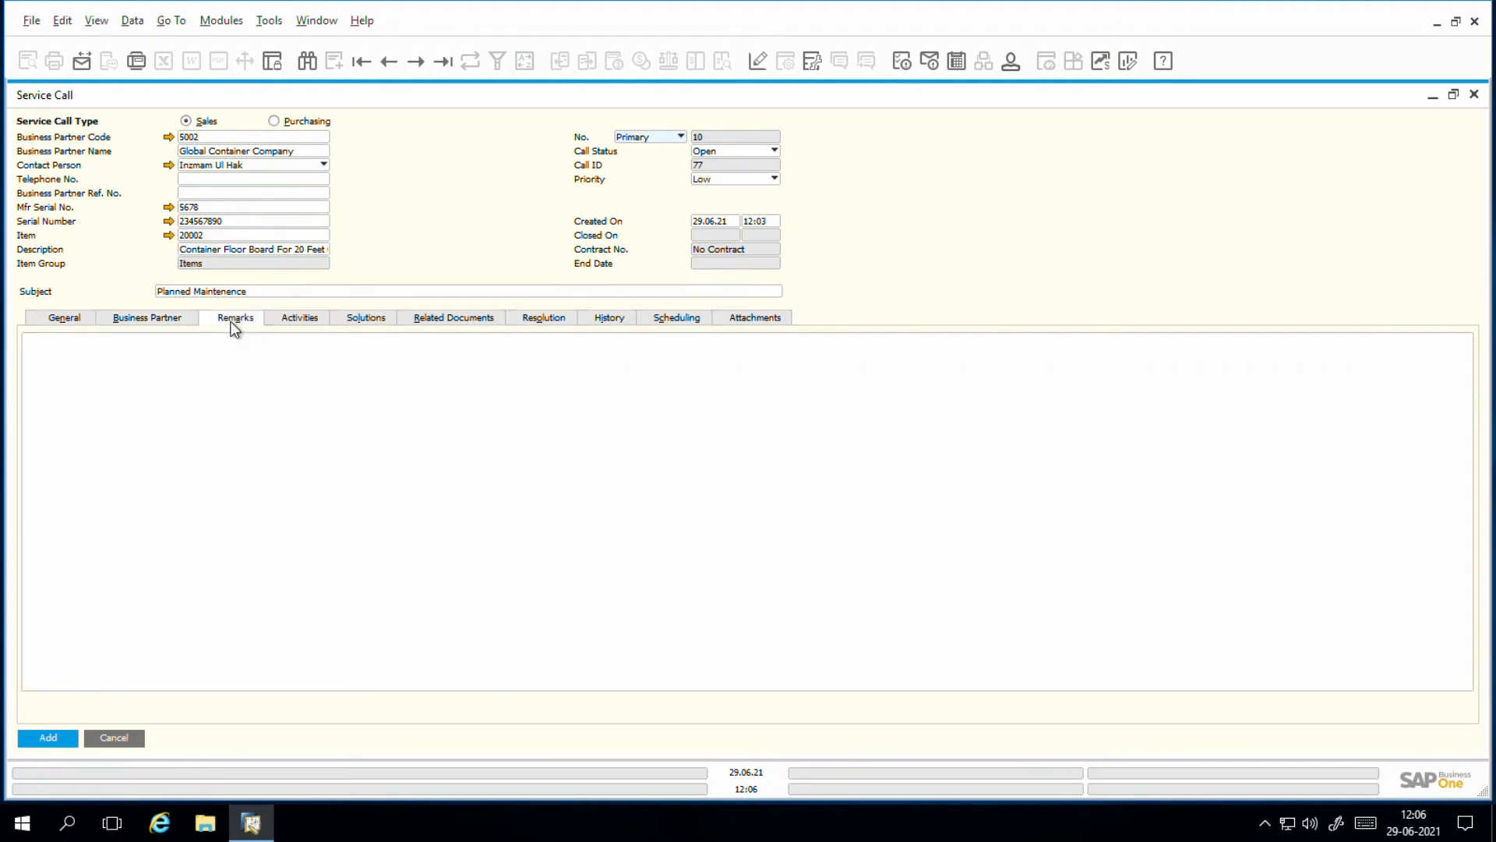
left_click(233, 381)
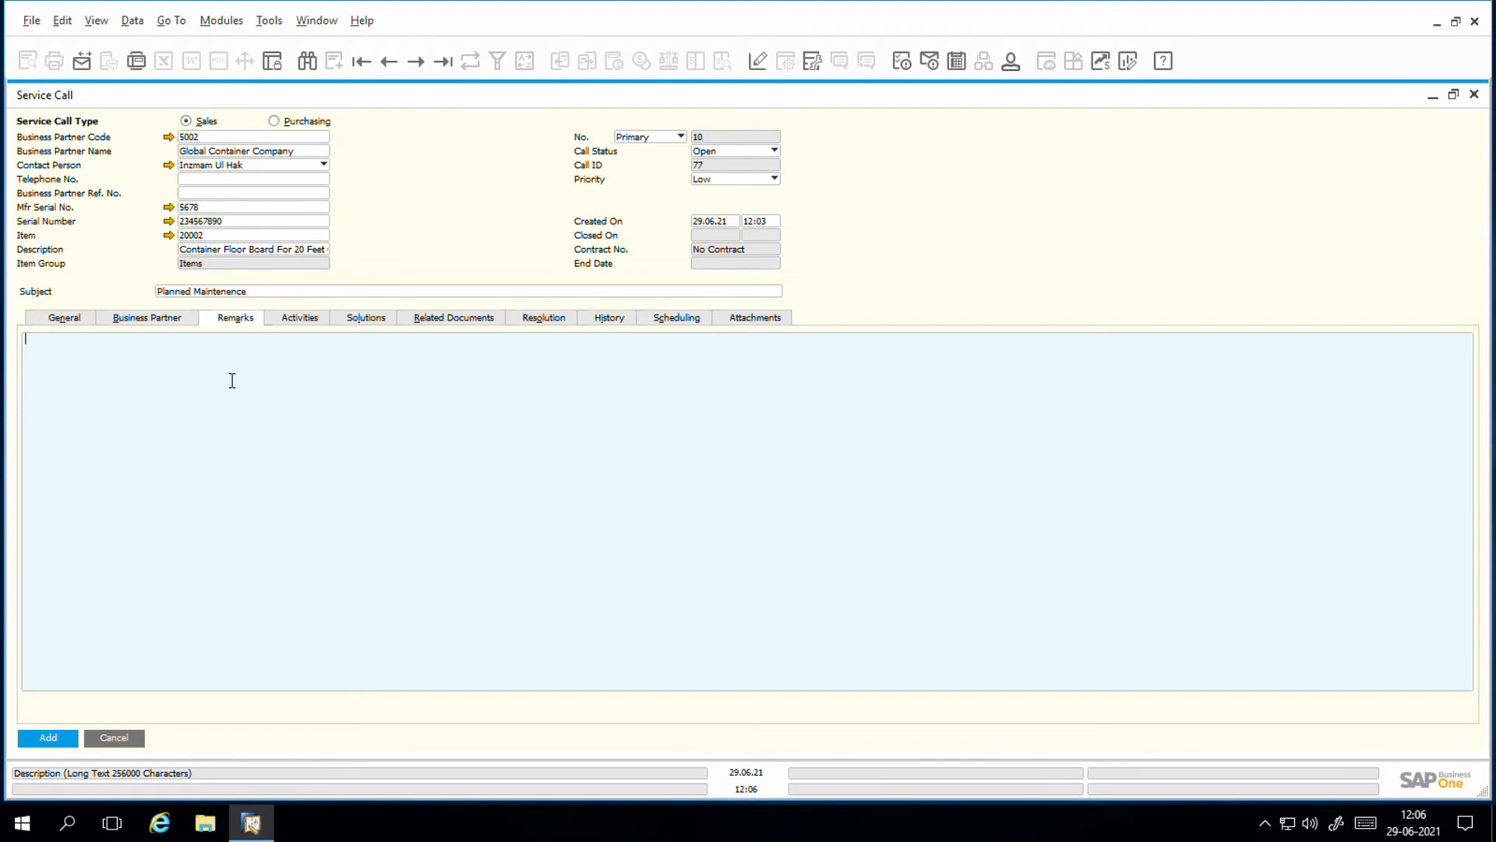
type("Fine Tunbe")
key("BackSpace")
key("BackSpace")
key("BackSpace")
type("ne c")
type("ore")
type("ners")
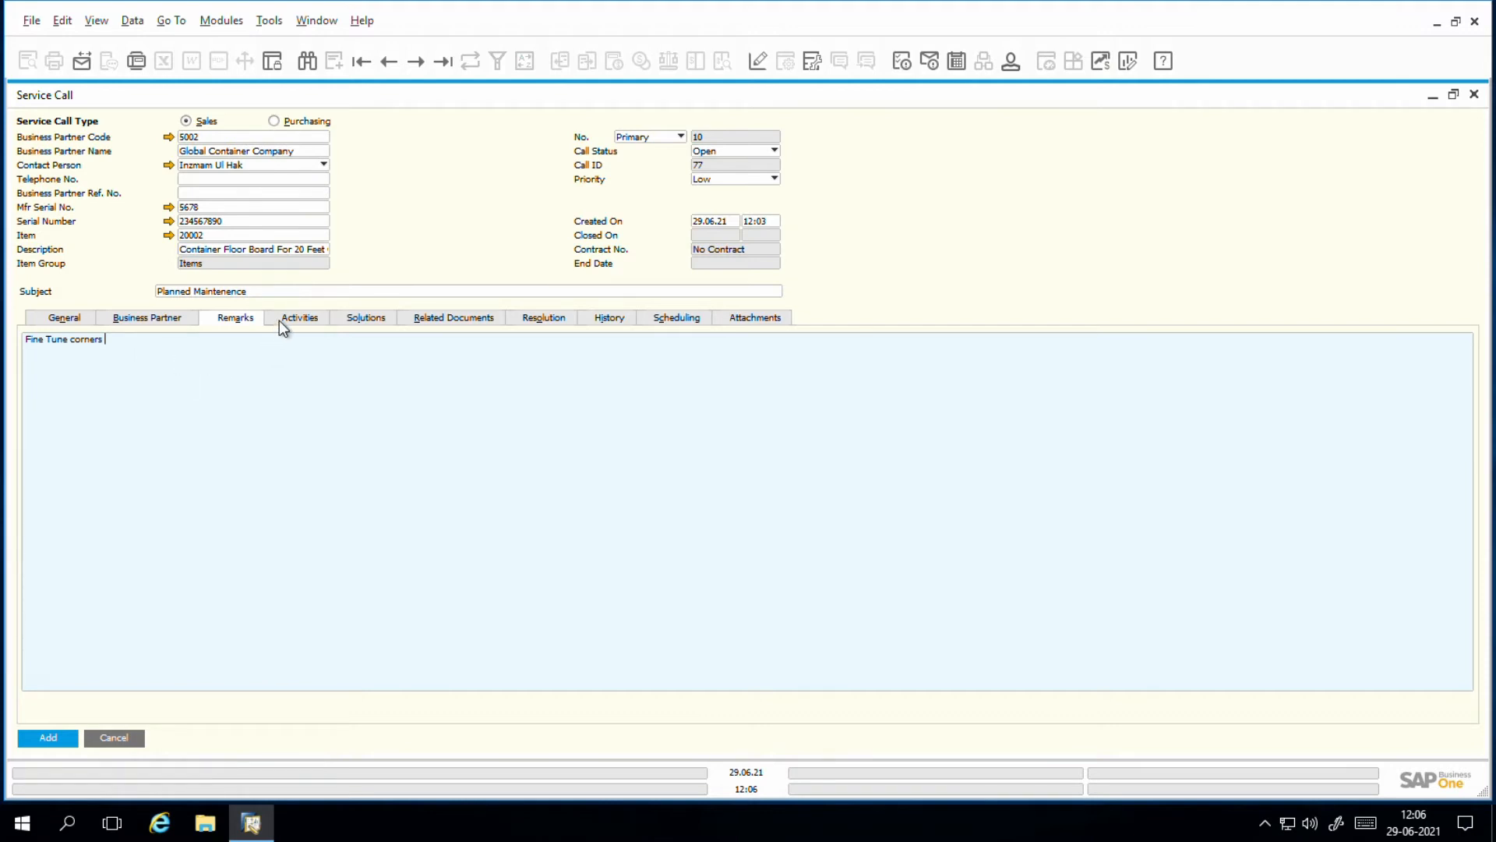
Step: Start a new activity for the service call as a Task of type Washing
left_click(300, 317)
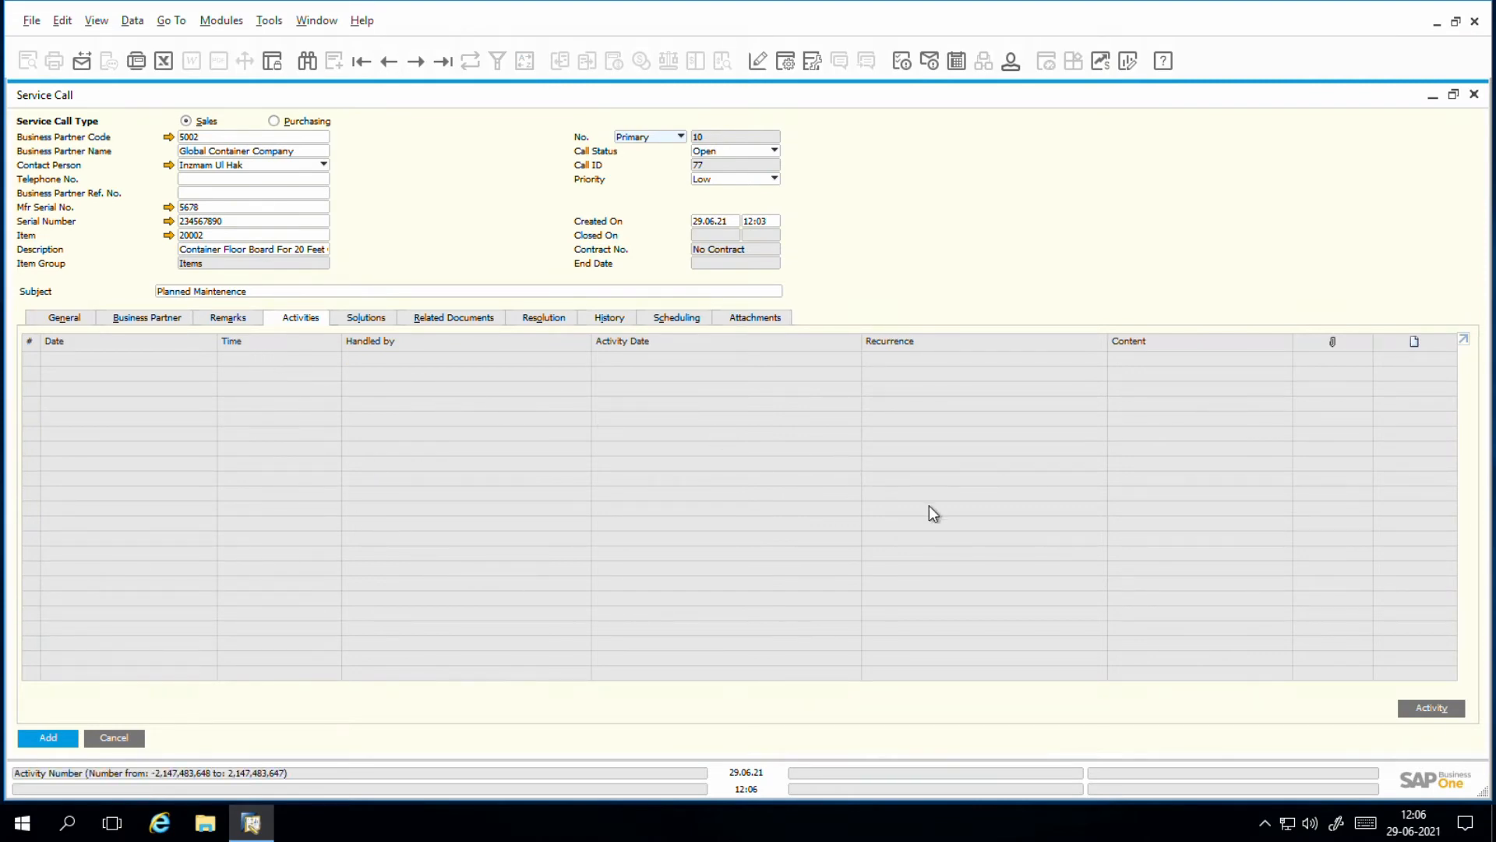
left_click(1431, 708)
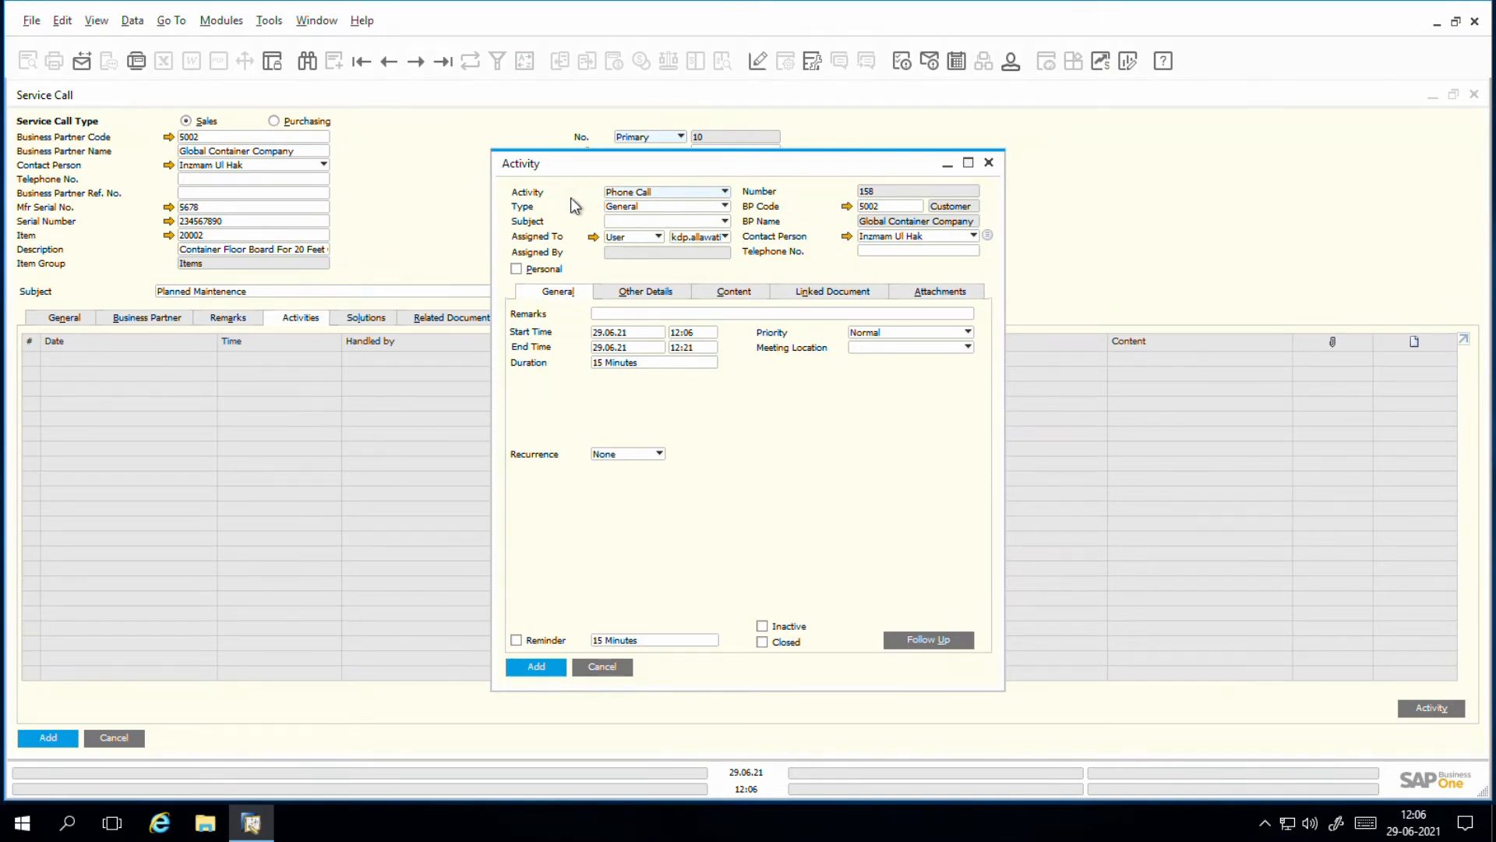
left_click(665, 195)
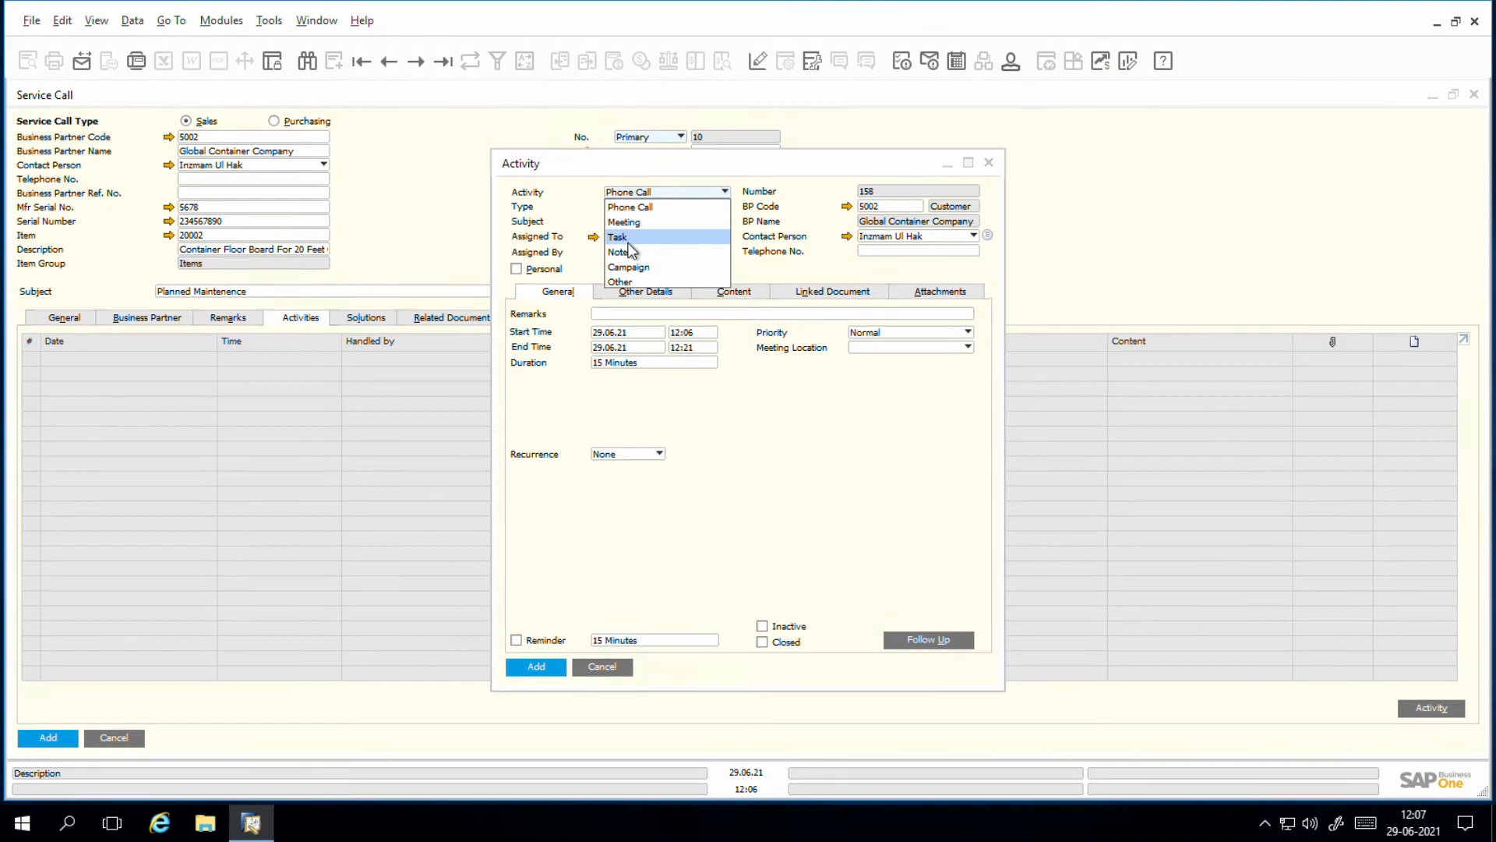
left_click(631, 238)
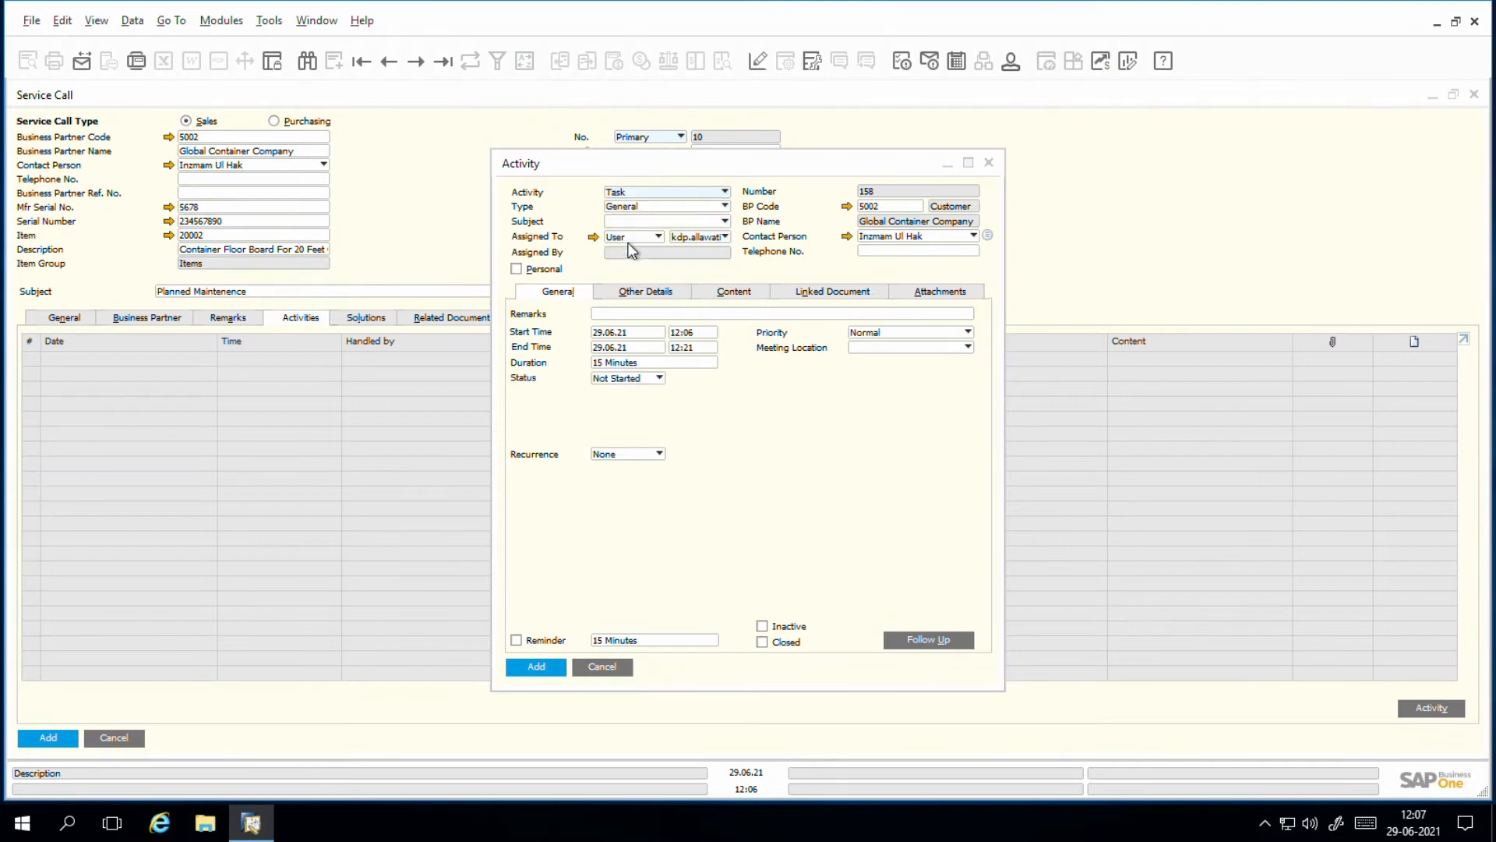
left_click(653, 207)
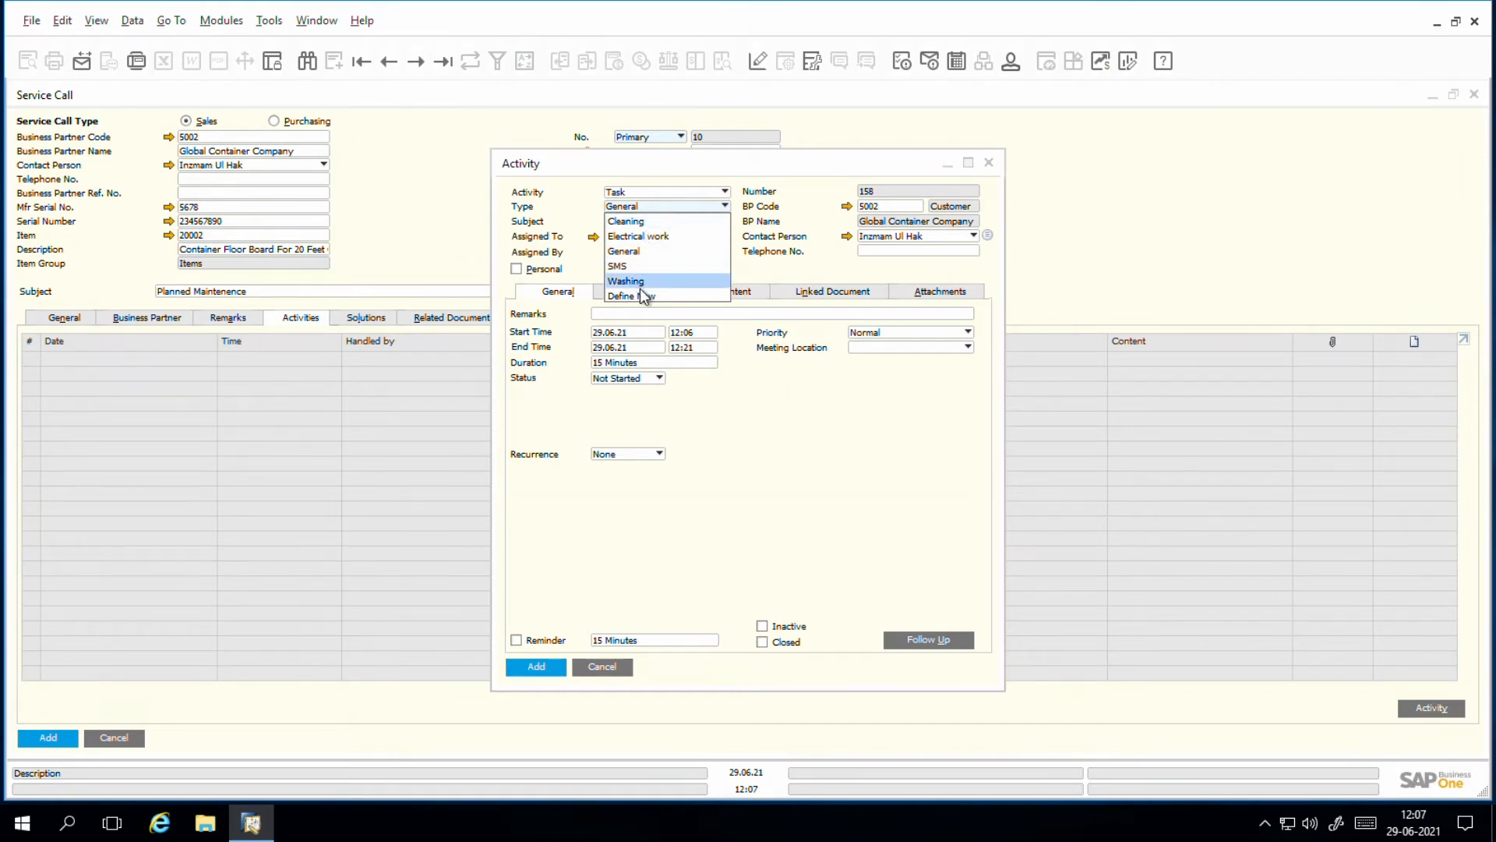
left_click(641, 283)
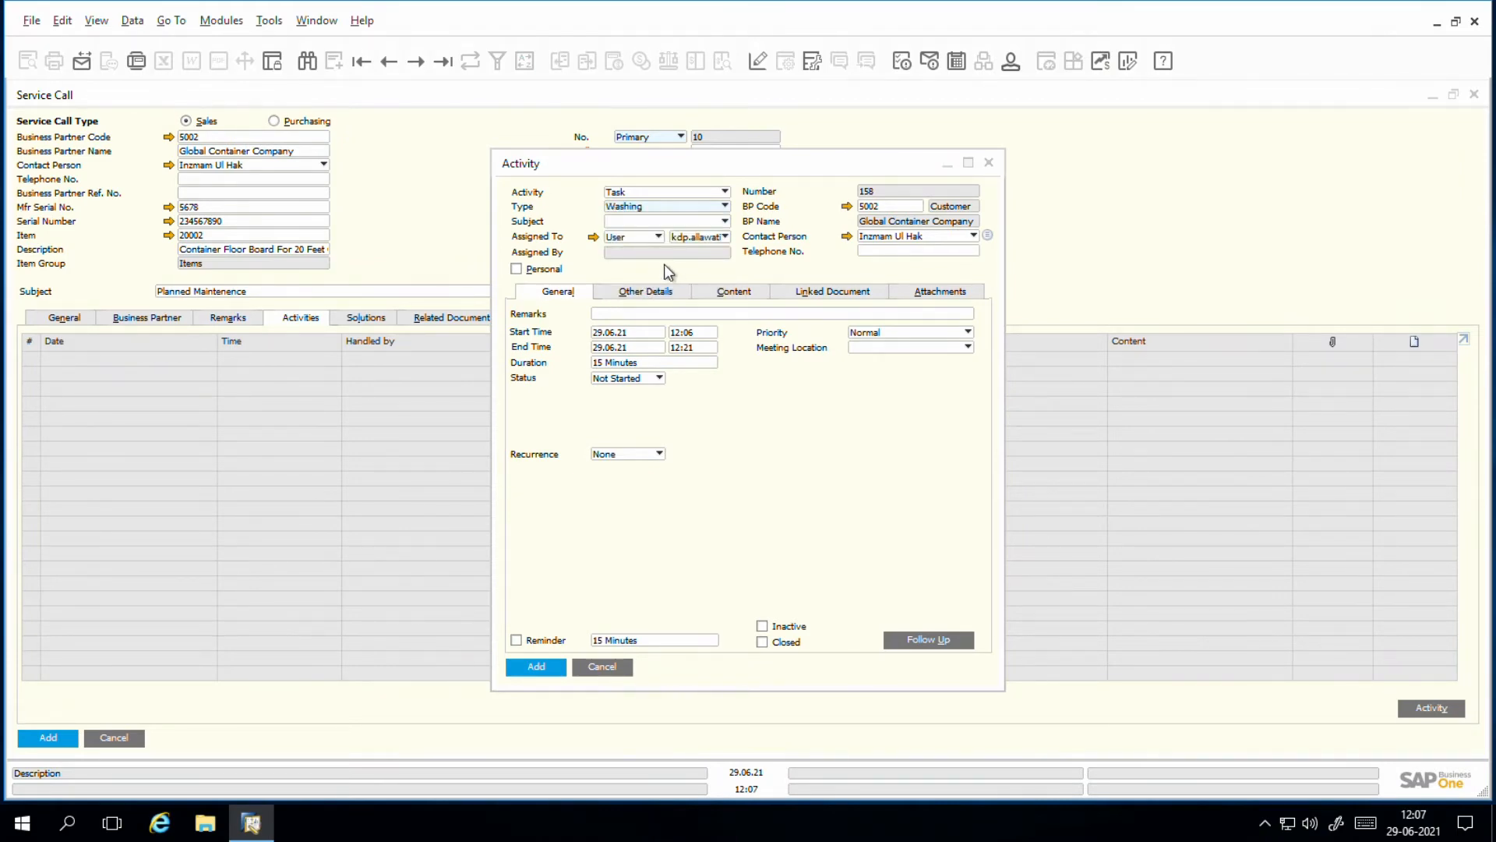
Step: Define a new activity subject "Planned Washing" for the Washing type and use it for the activity
left_click(647, 224)
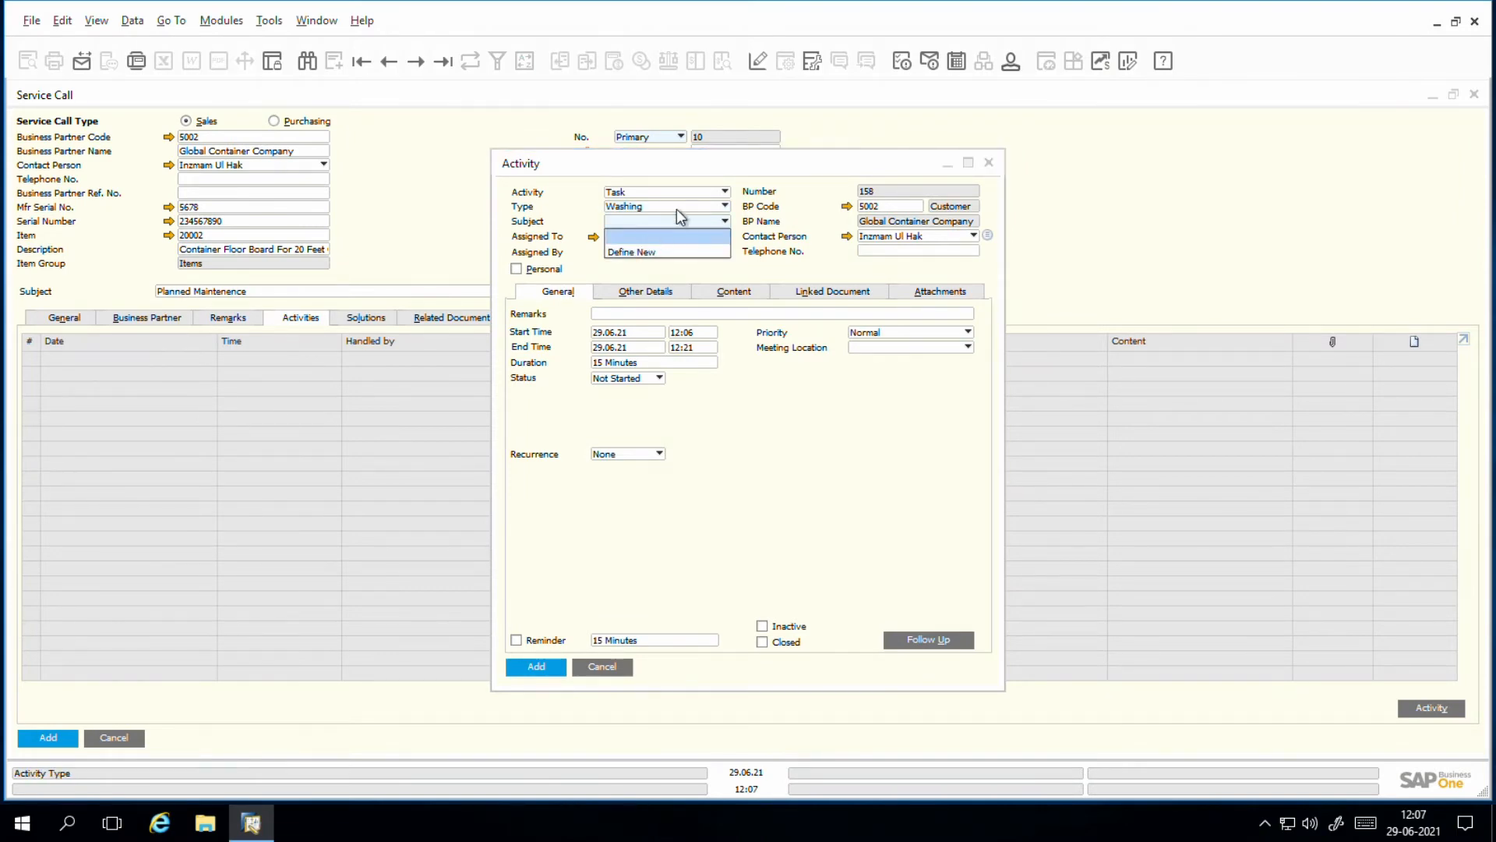
left_click(640, 254)
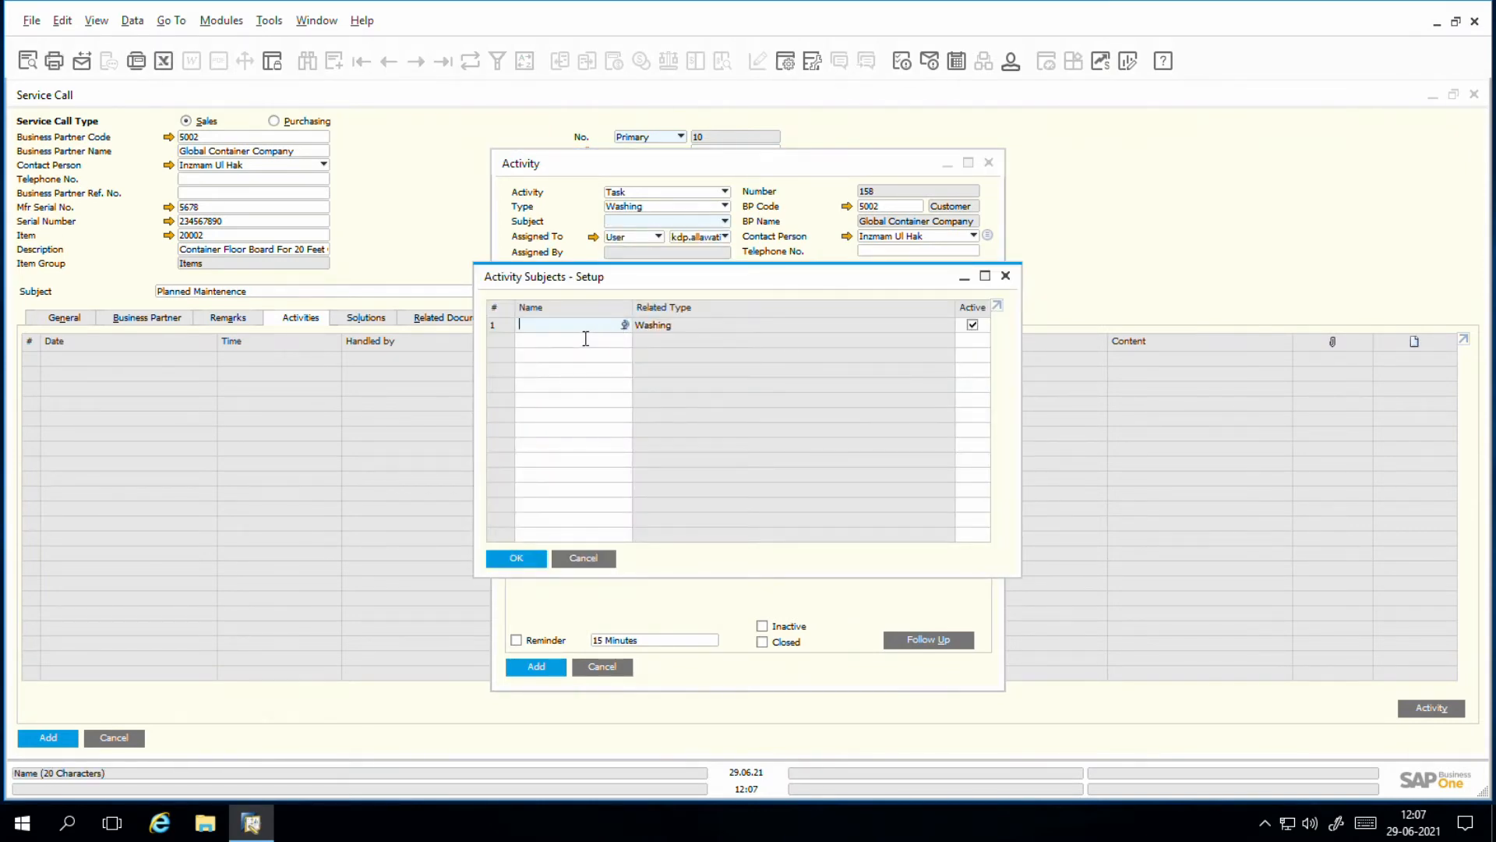
type("Planned Washing")
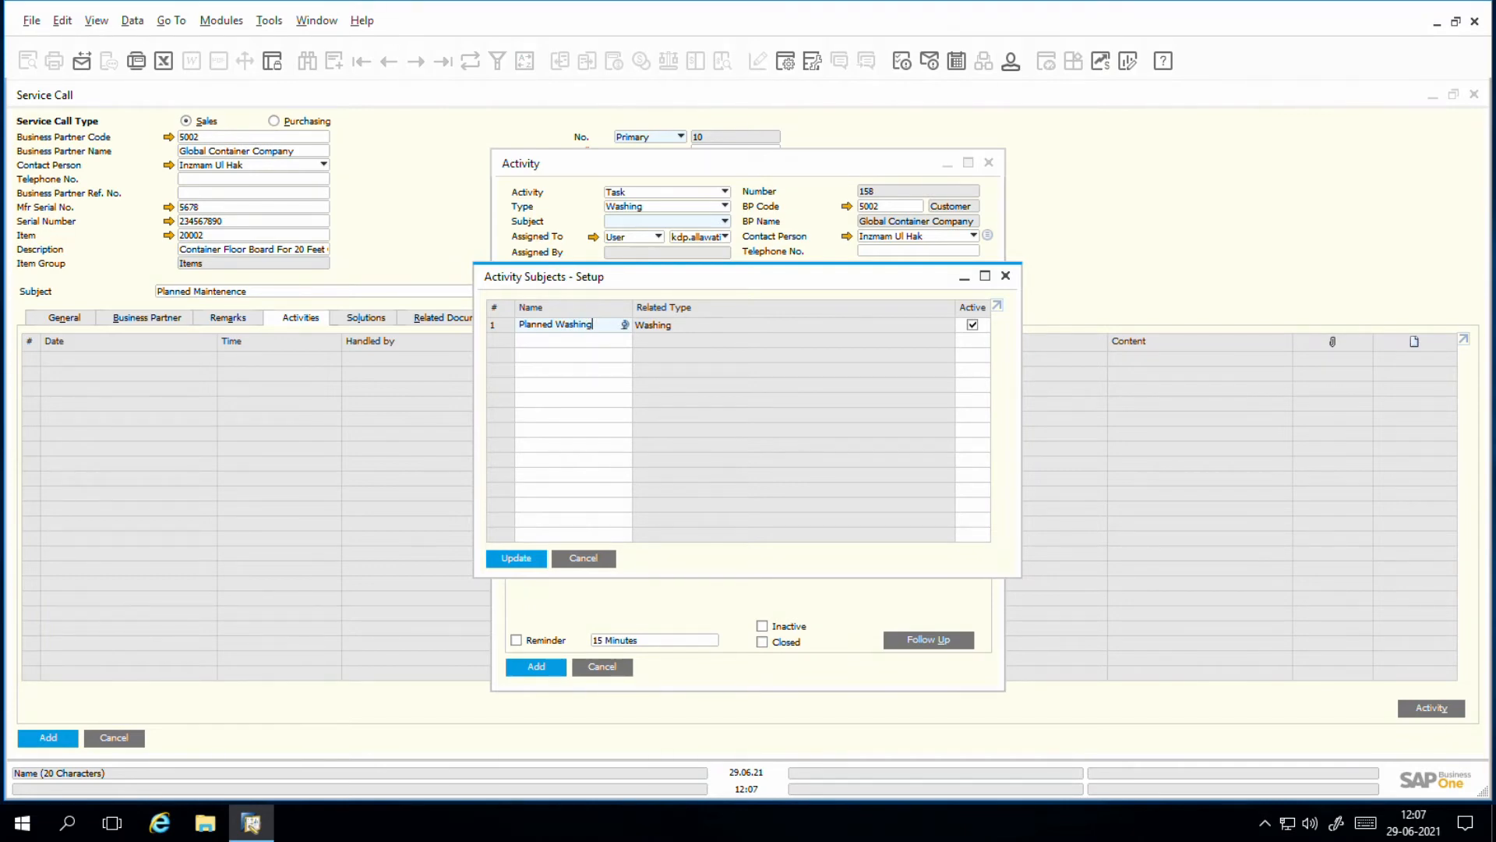
left_click(517, 558)
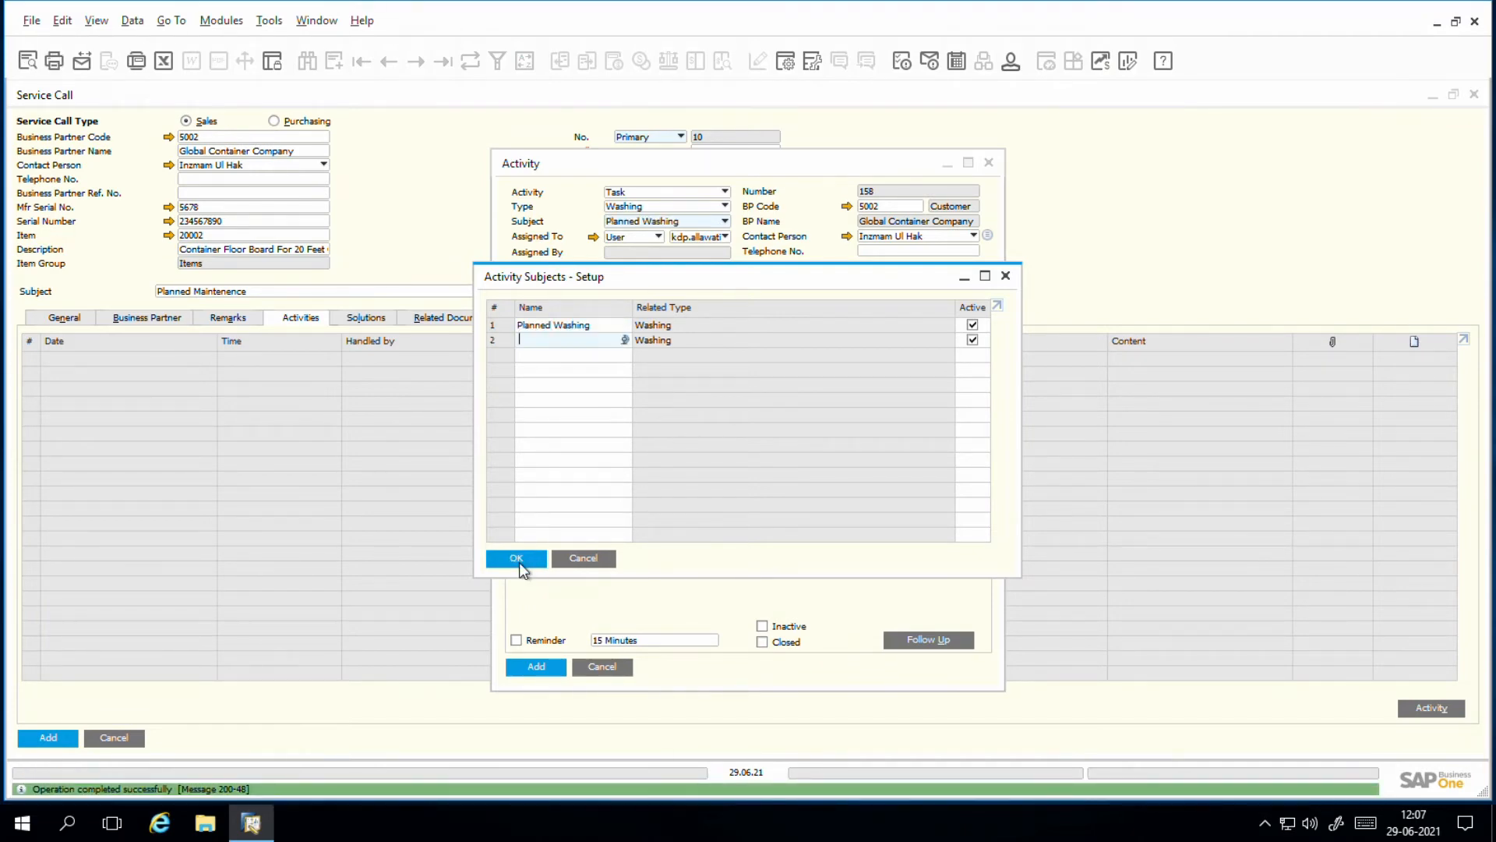
left_click(519, 561)
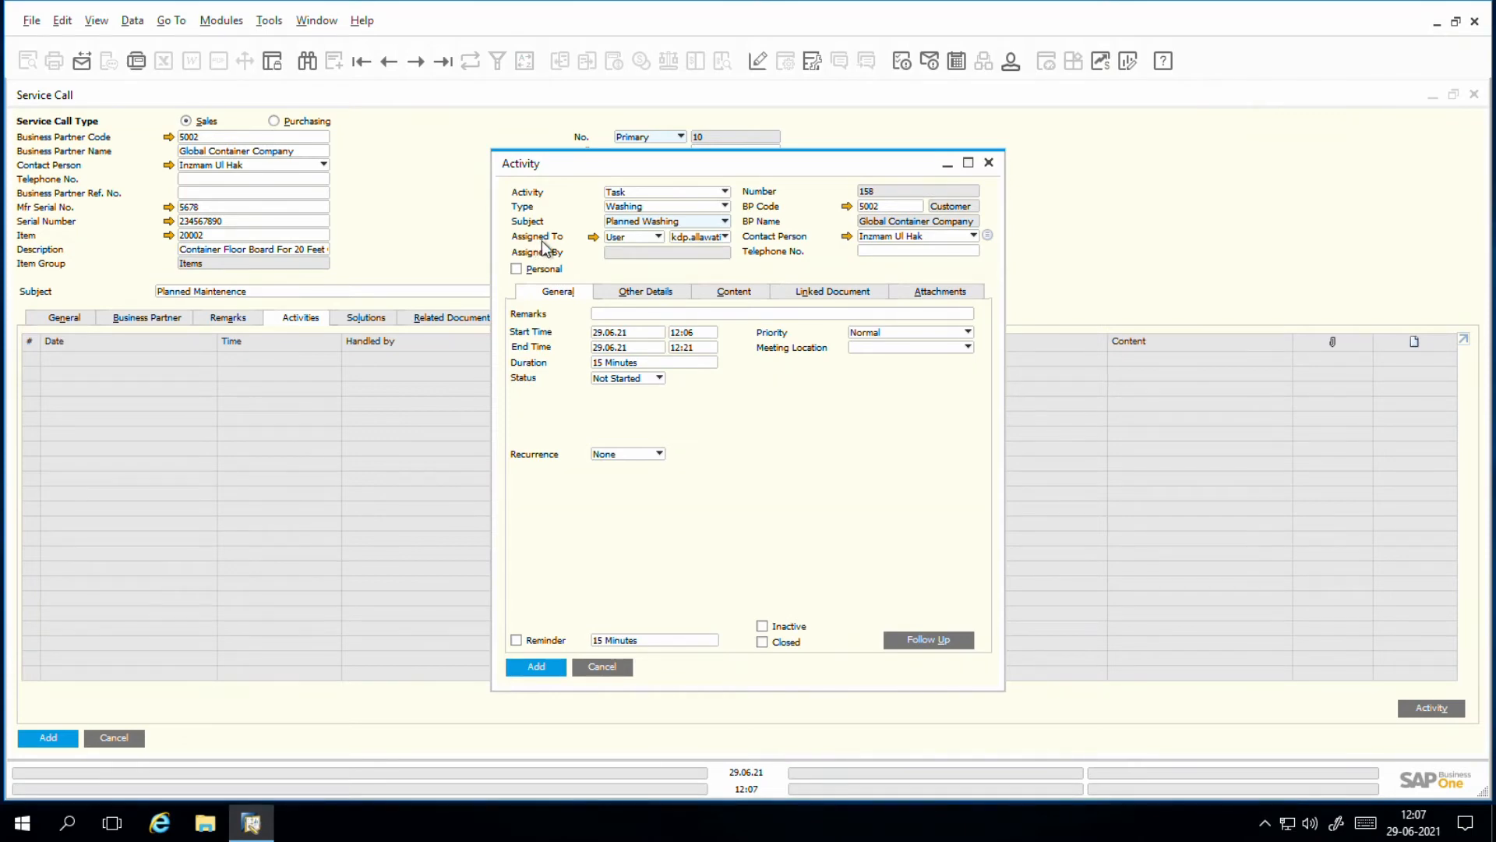
Step: Assign the activity to the last listed employee, keep the status Not Started and add the activity to the service call
left_click(642, 238)
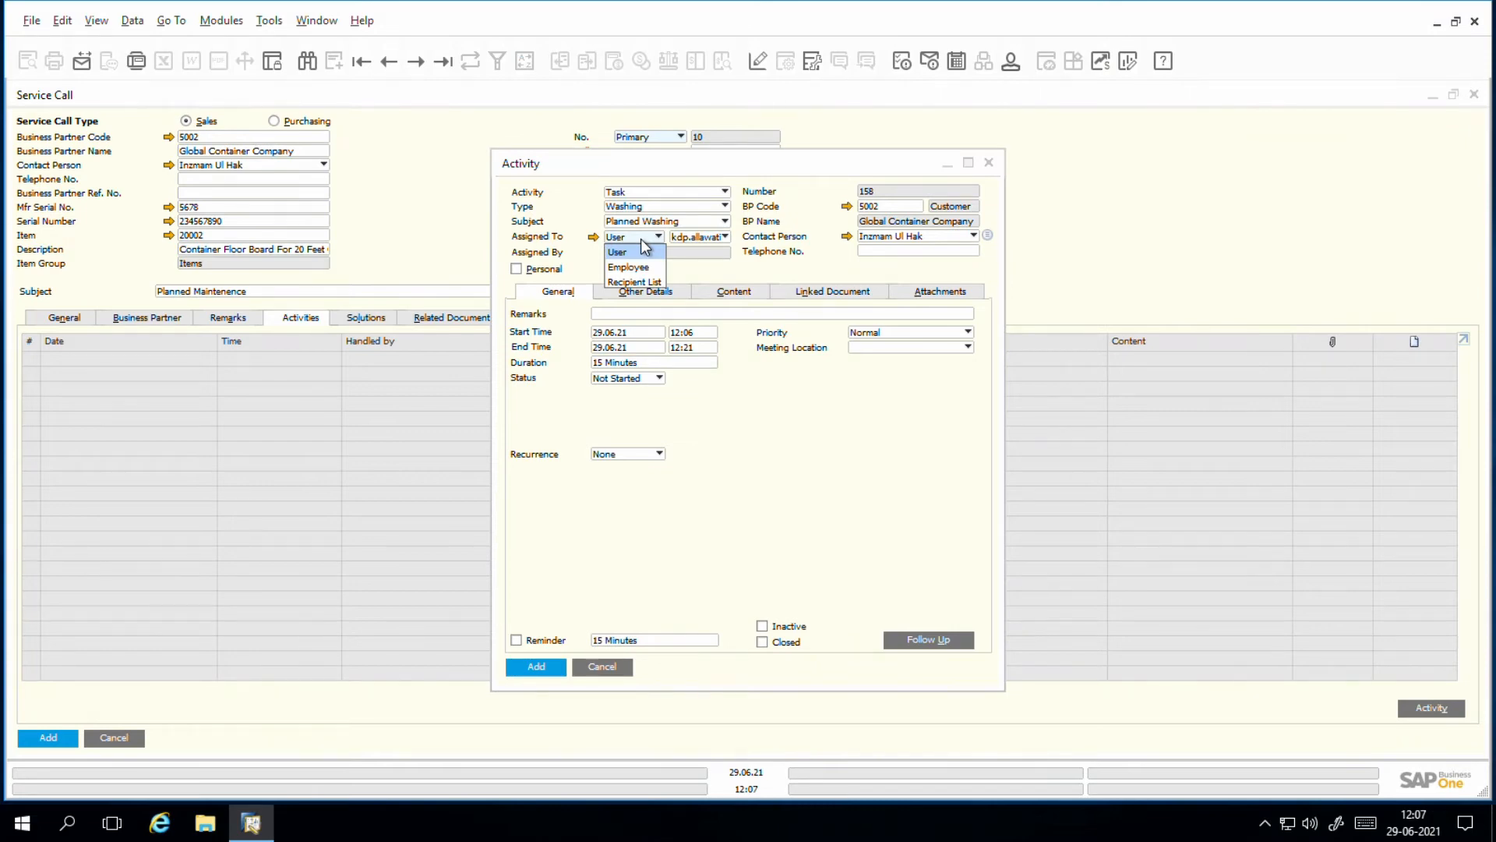
left_click(643, 268)
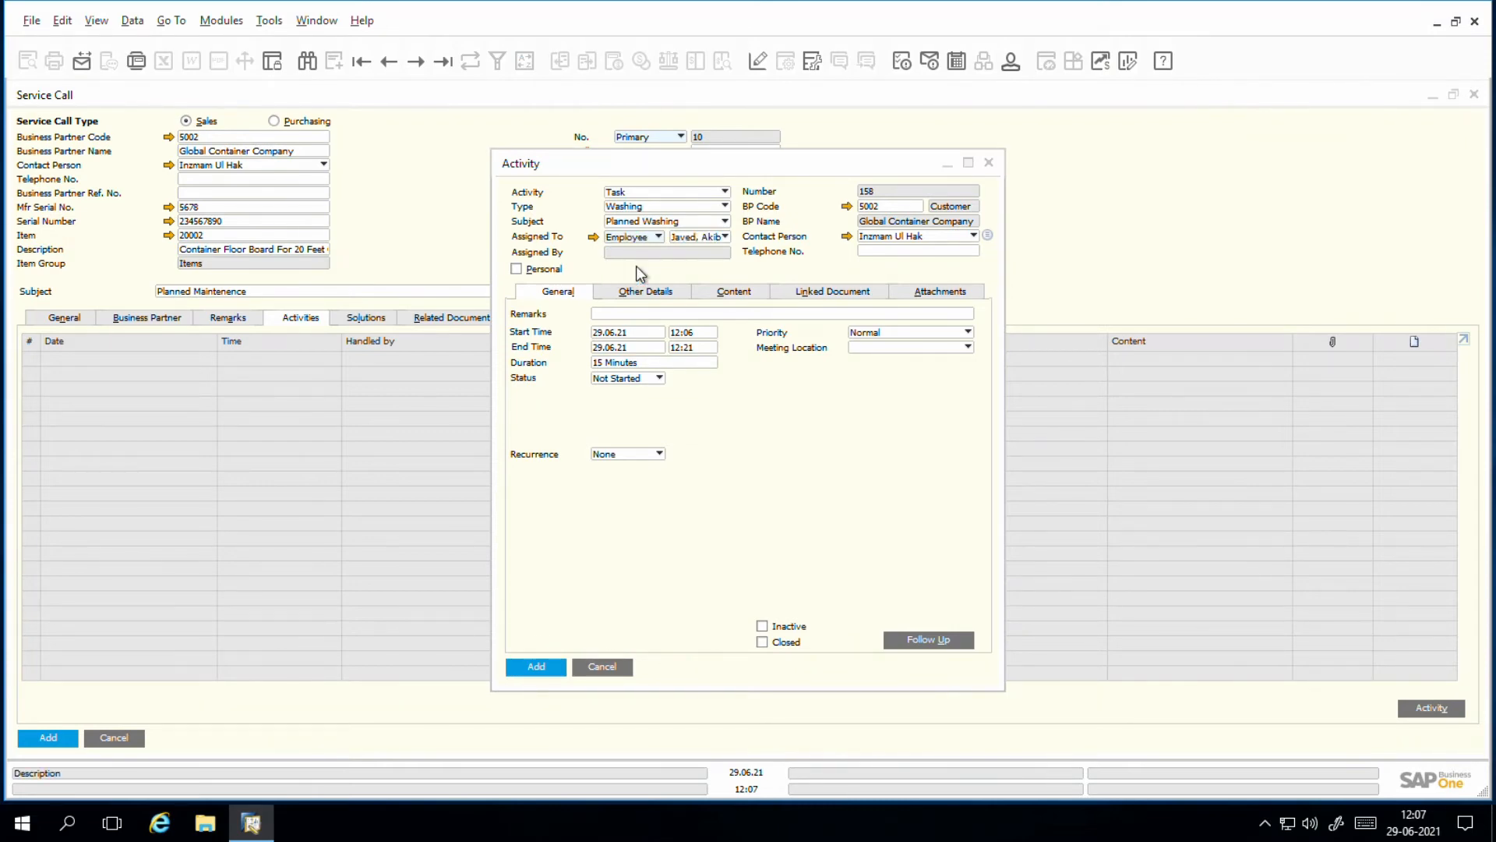
left_click(711, 238)
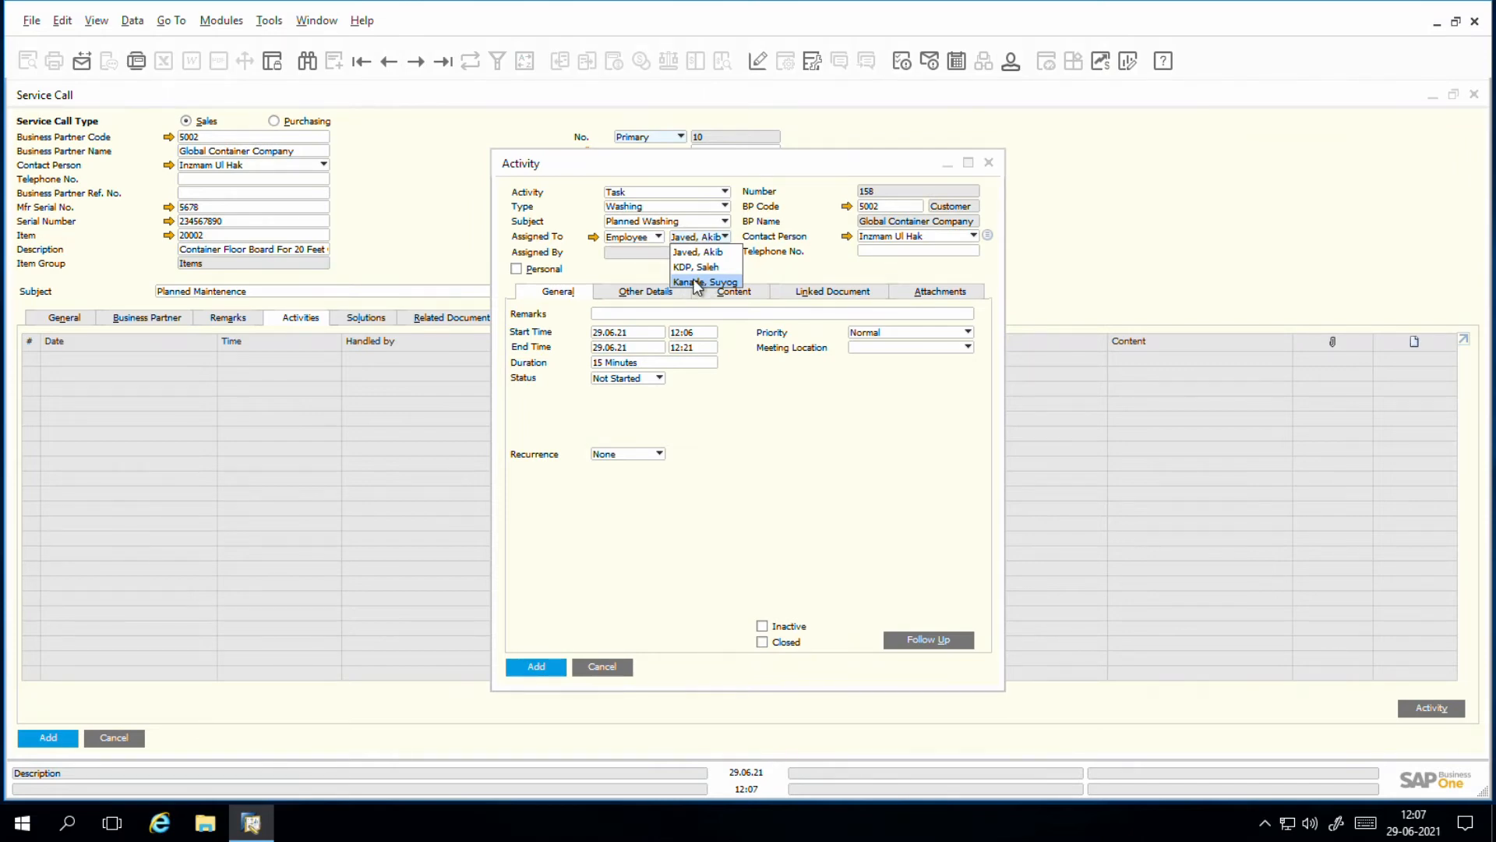
left_click(696, 282)
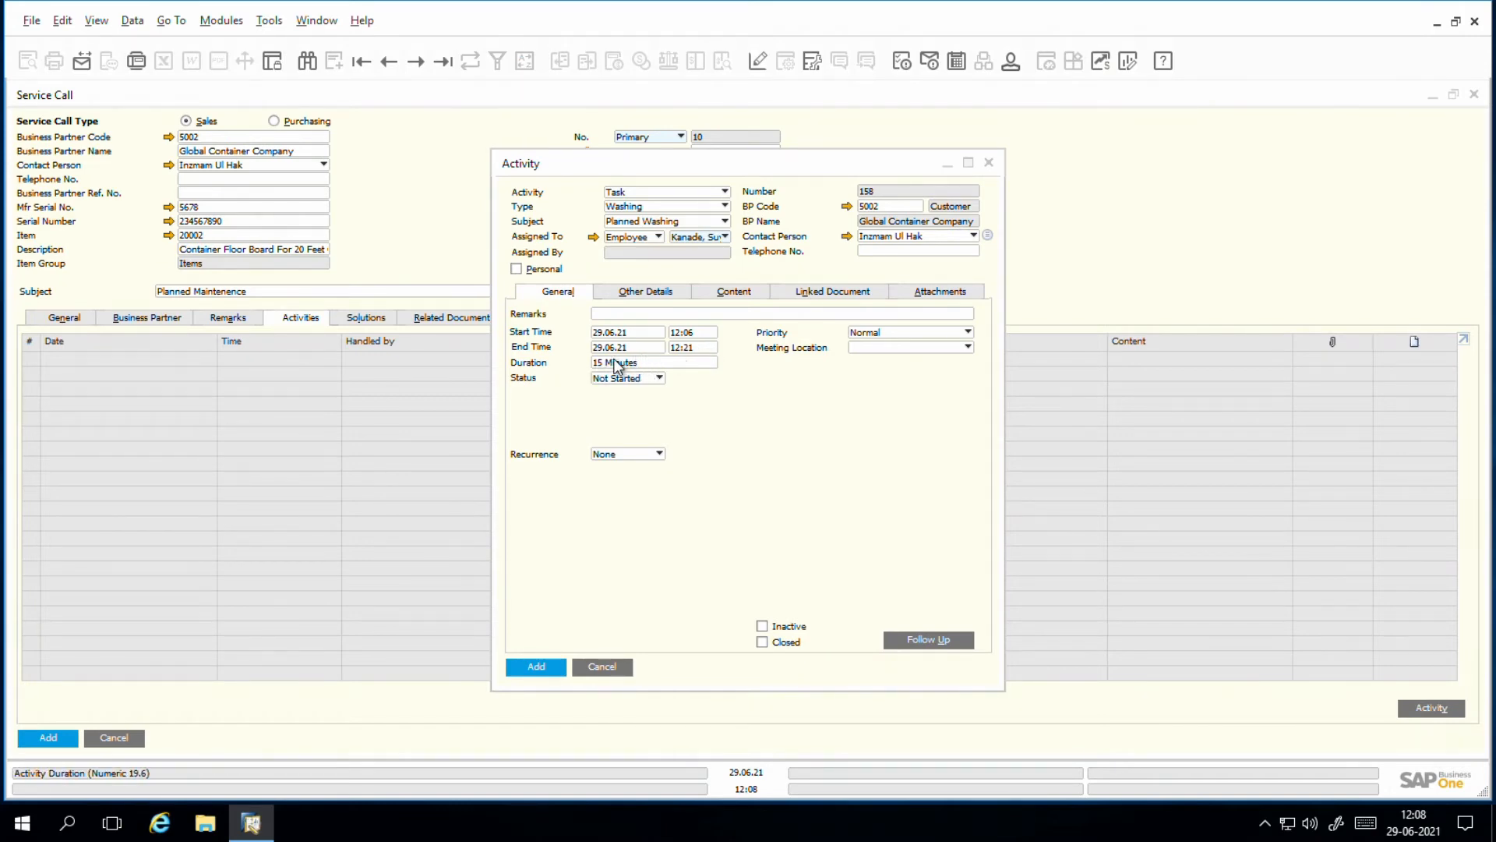
left_click(626, 380)
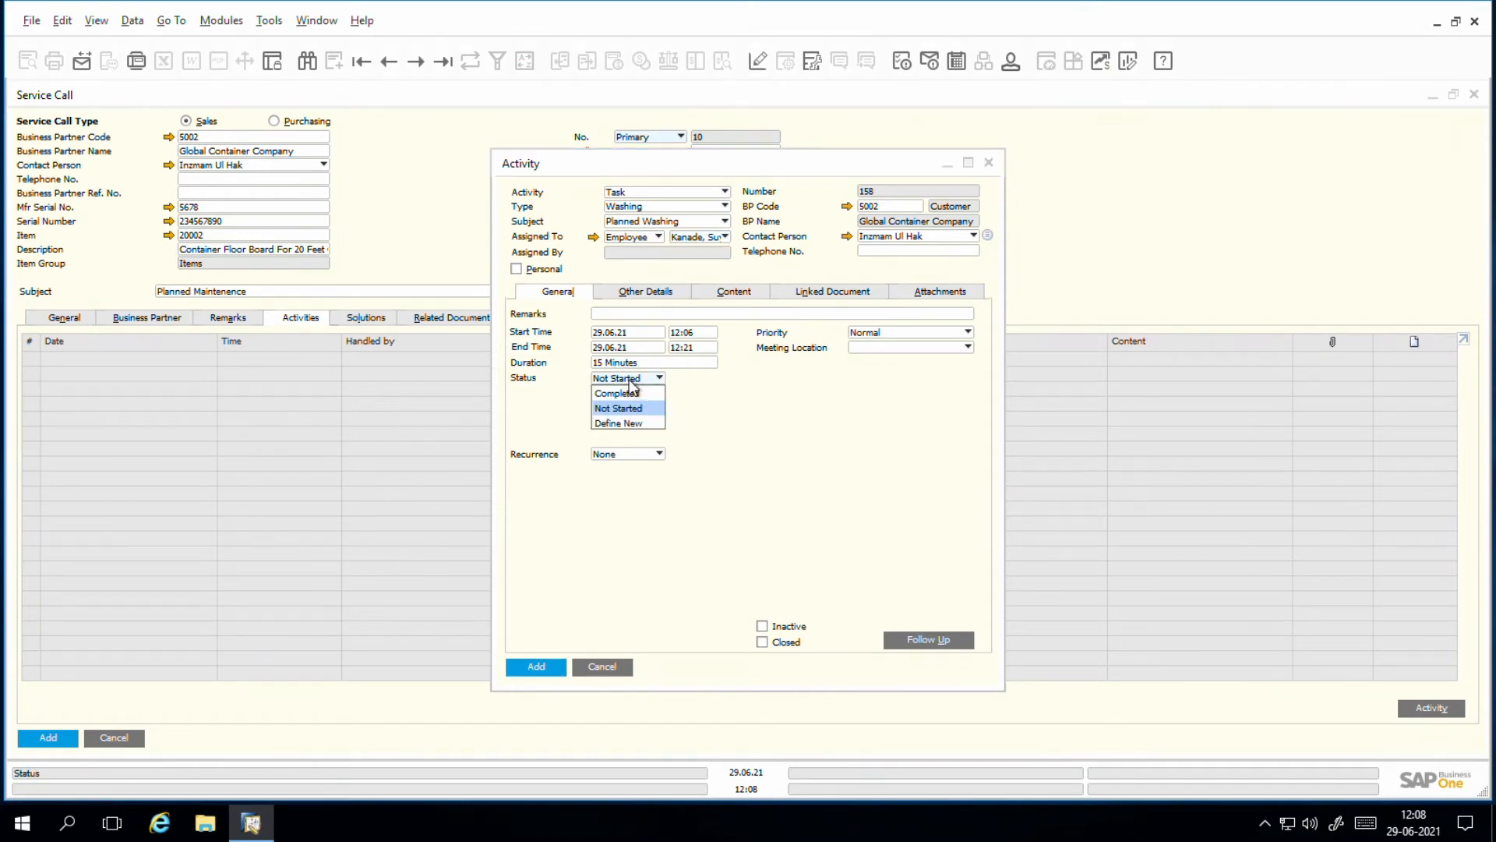
left_click(630, 380)
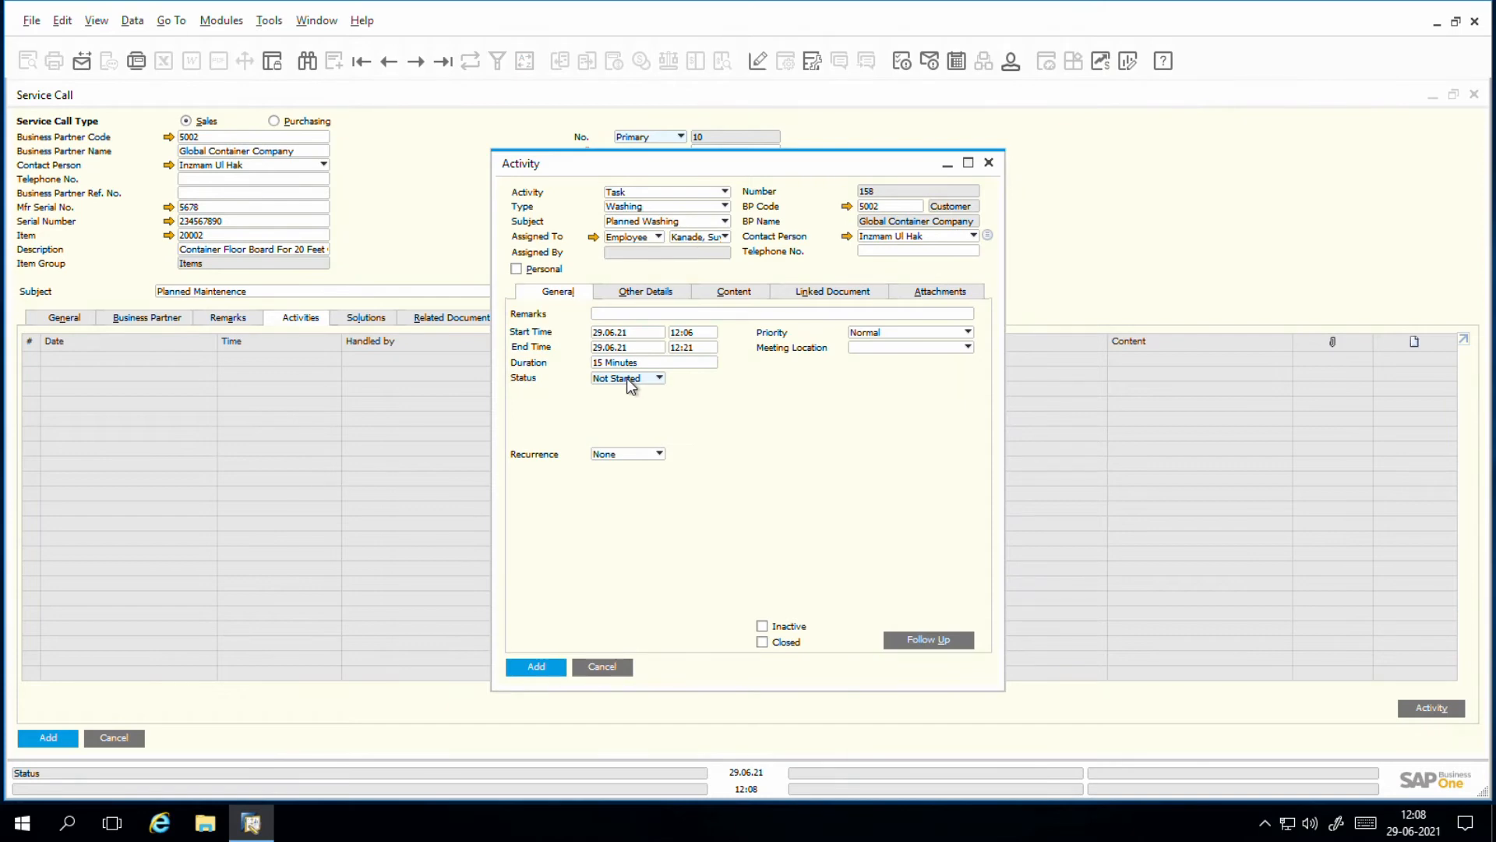
left_click(537, 668)
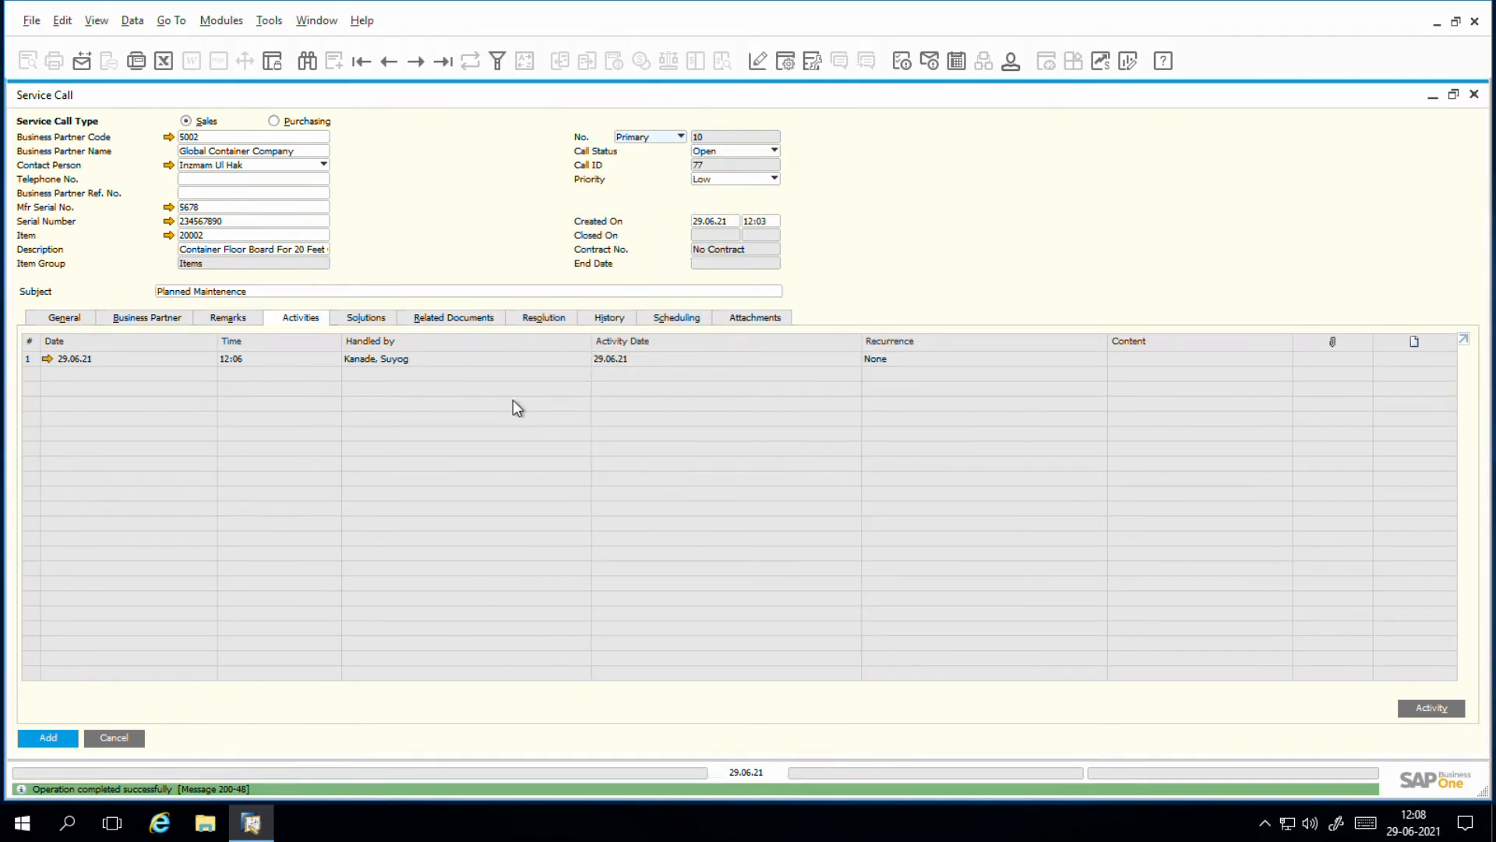
Step: Review the service call's solutions and the available call status options
left_click(369, 319)
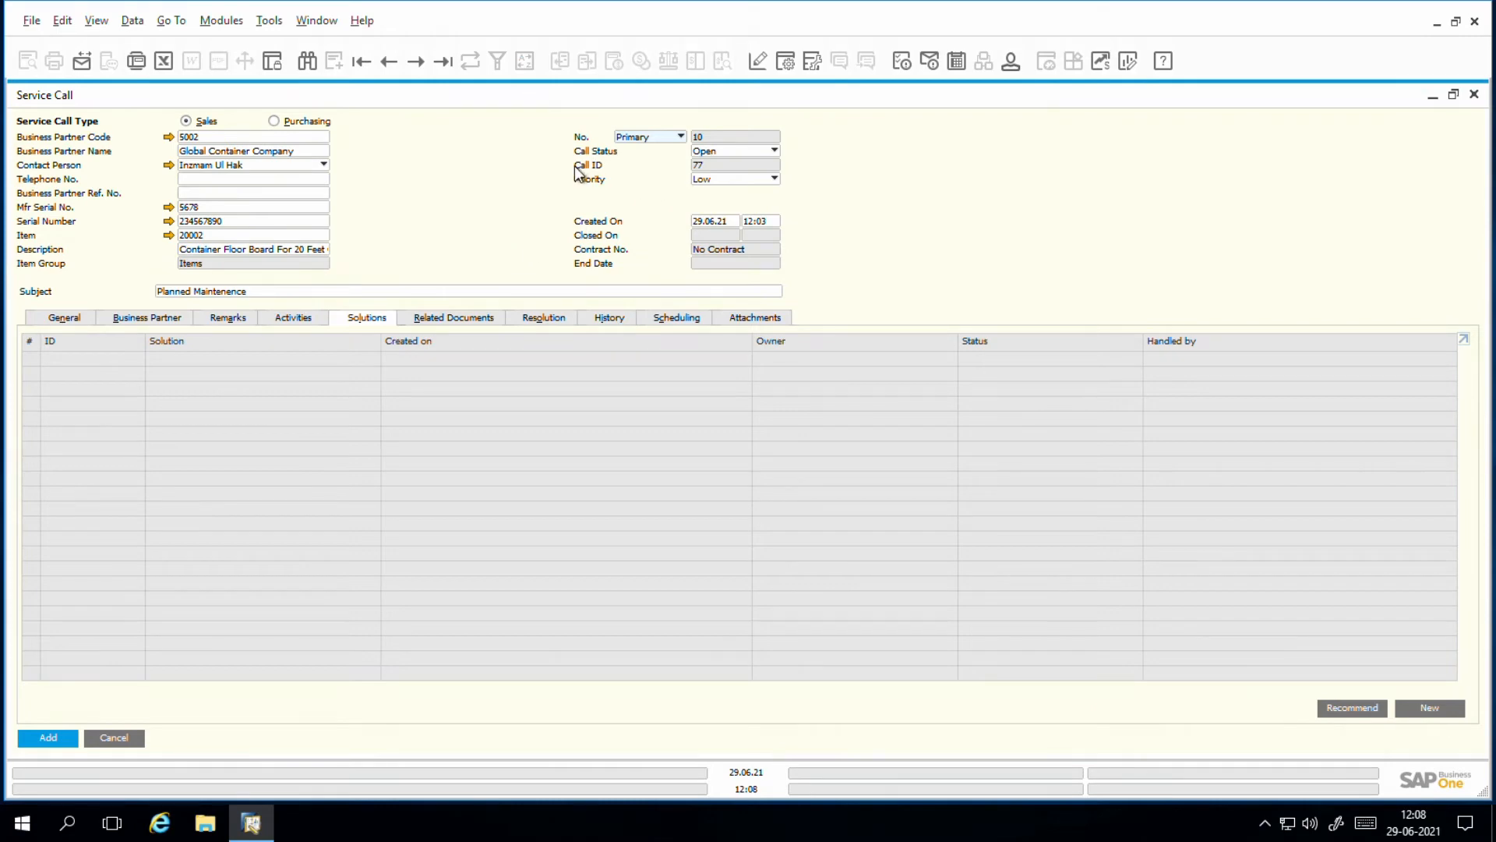
left_click(721, 155)
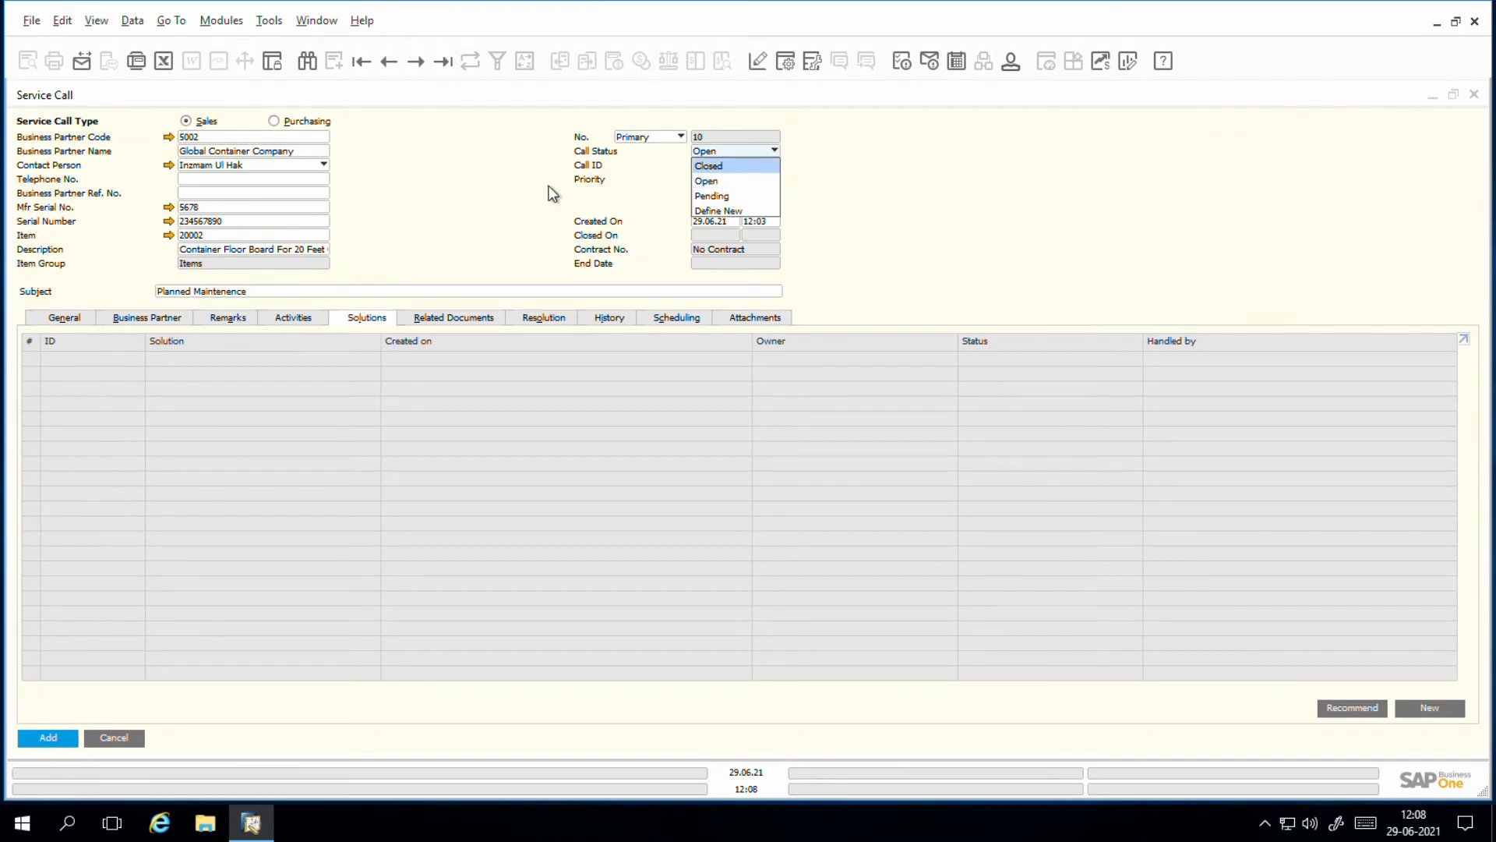
left_click(522, 194)
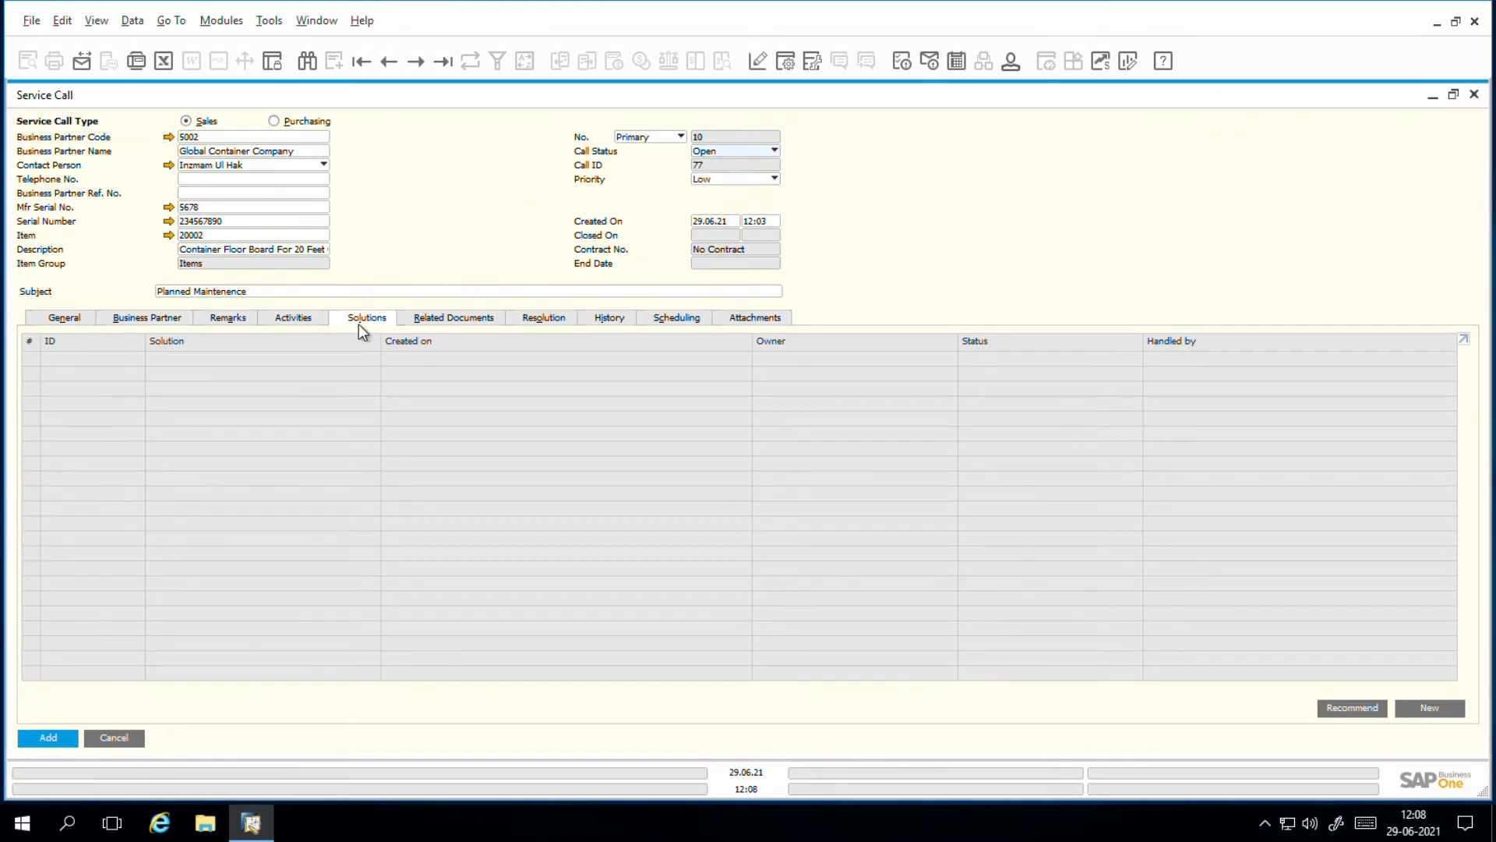
Step: Create a new A/R sales quotation from the service call's related documents
left_click(438, 316)
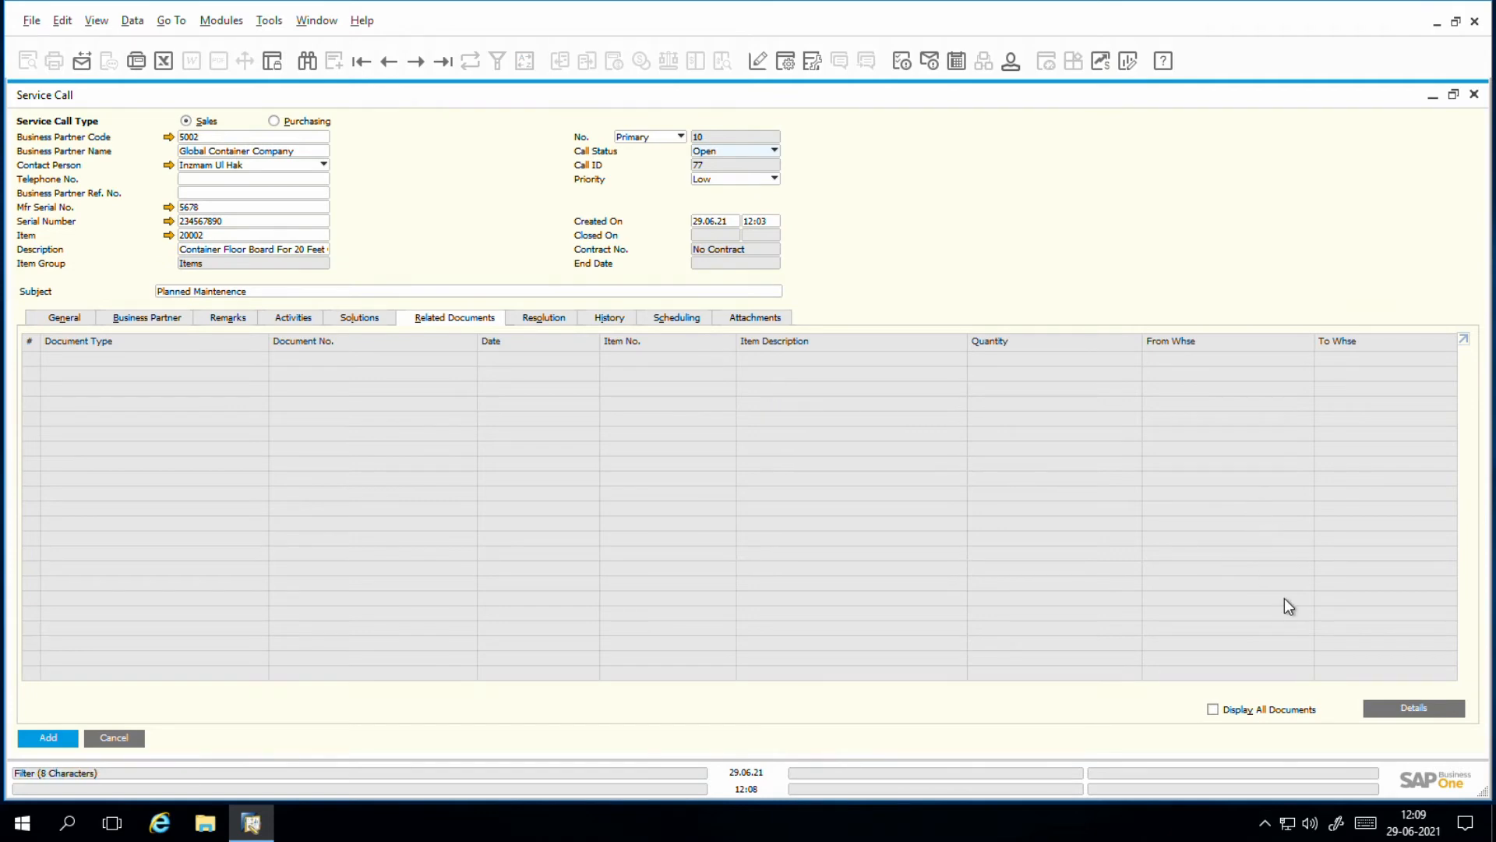
left_click(1402, 705)
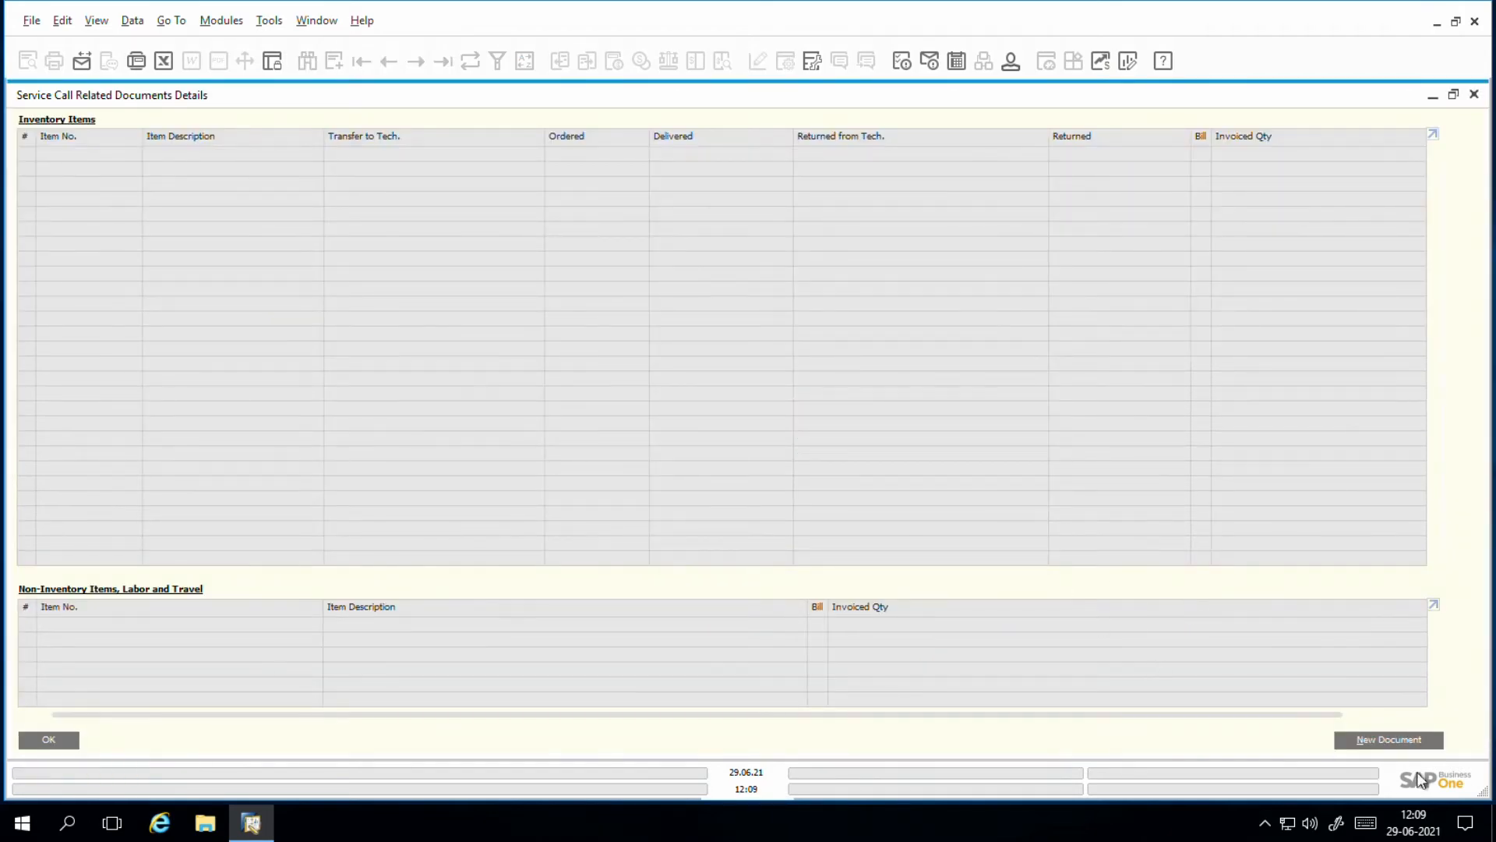
left_click(1402, 742)
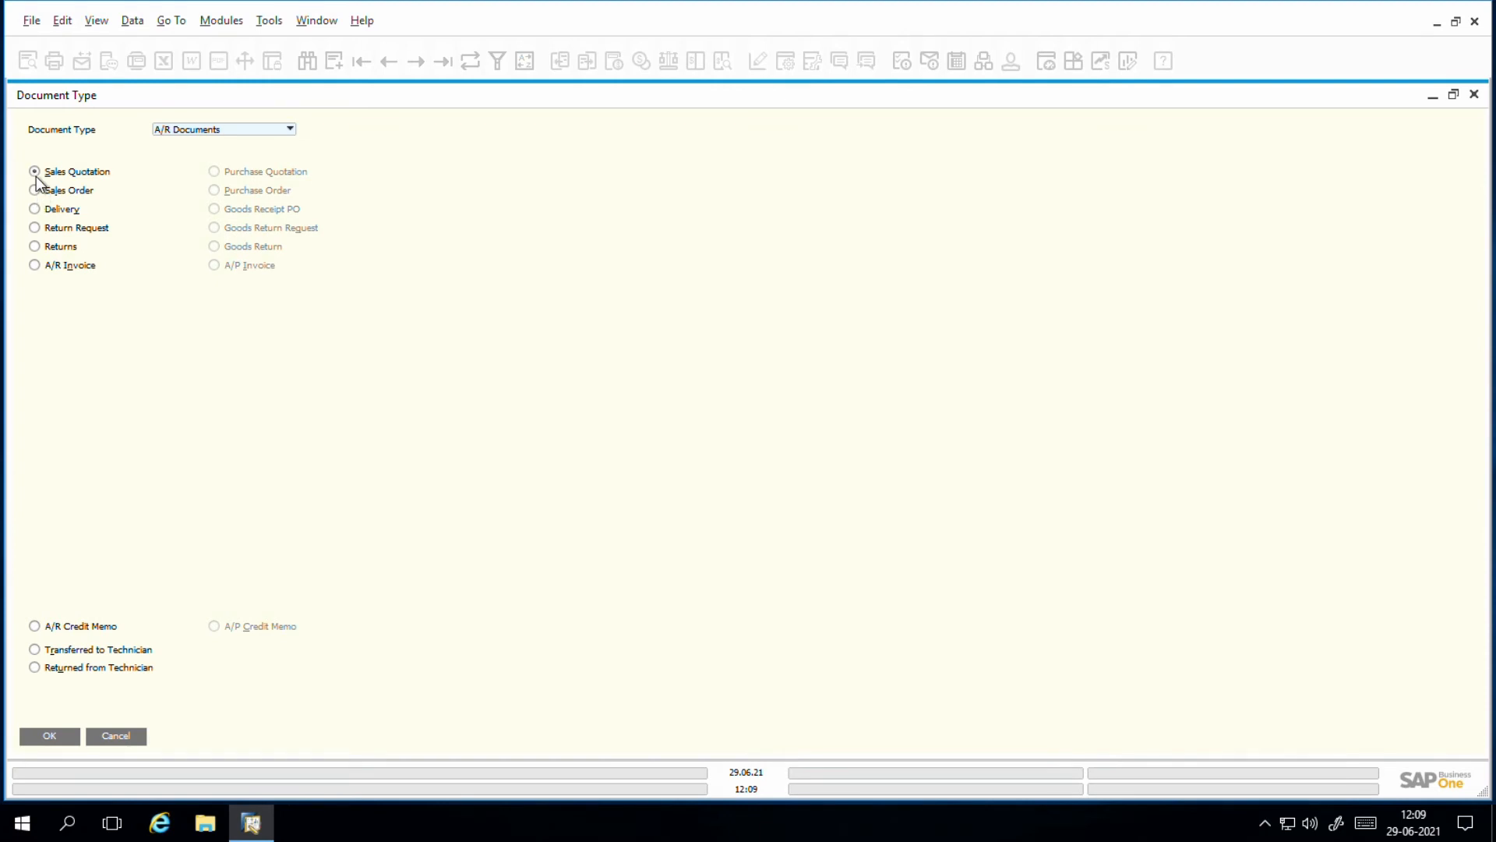
left_click(53, 739)
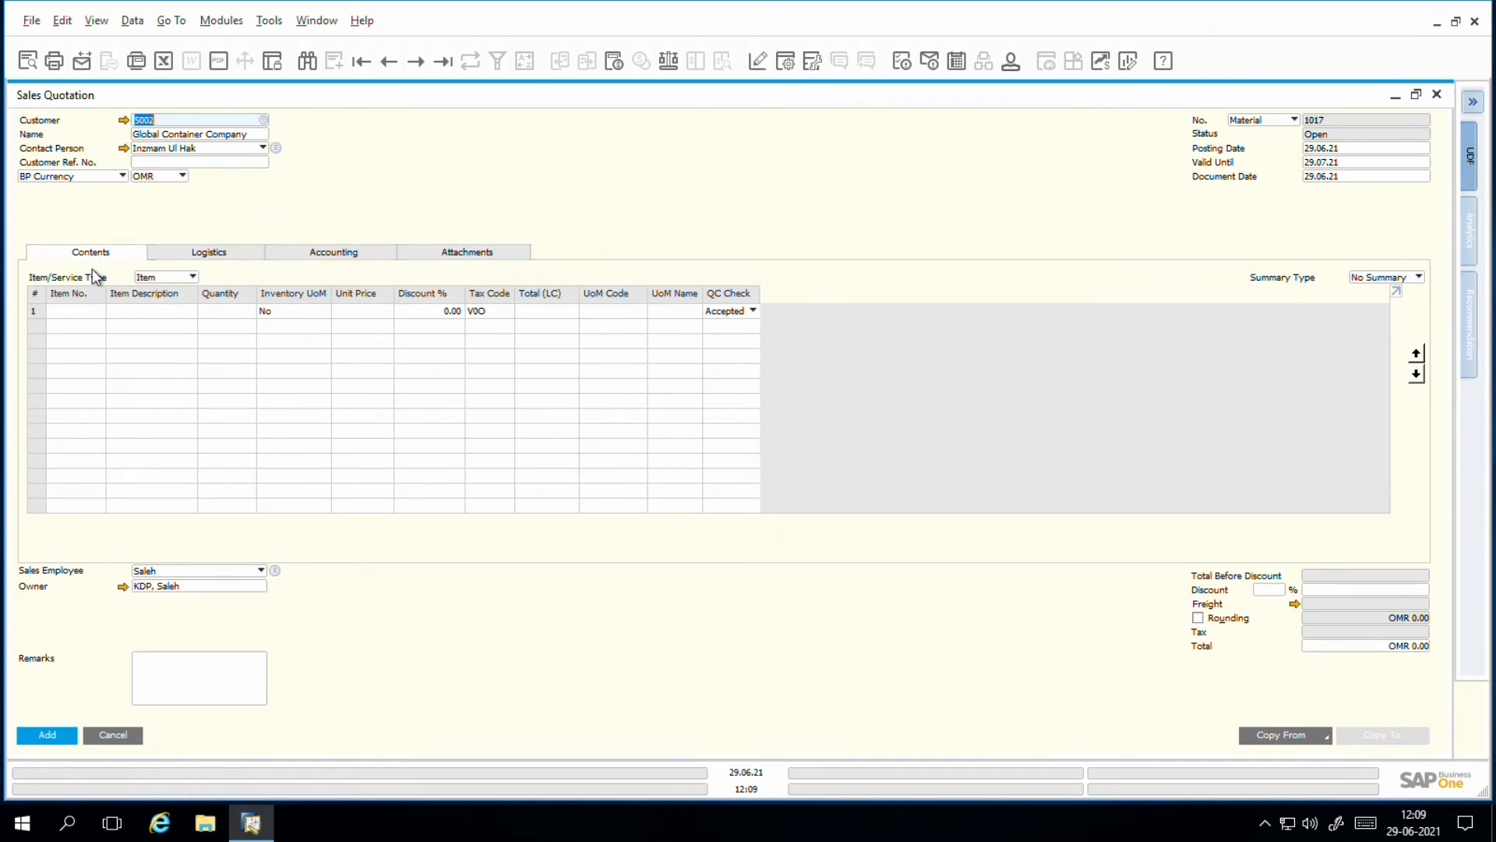
Step: Add items 50005 Labour Hrs (INT) and 20006 Container Seal as the first two lines of the sales quotation
left_click(97, 312)
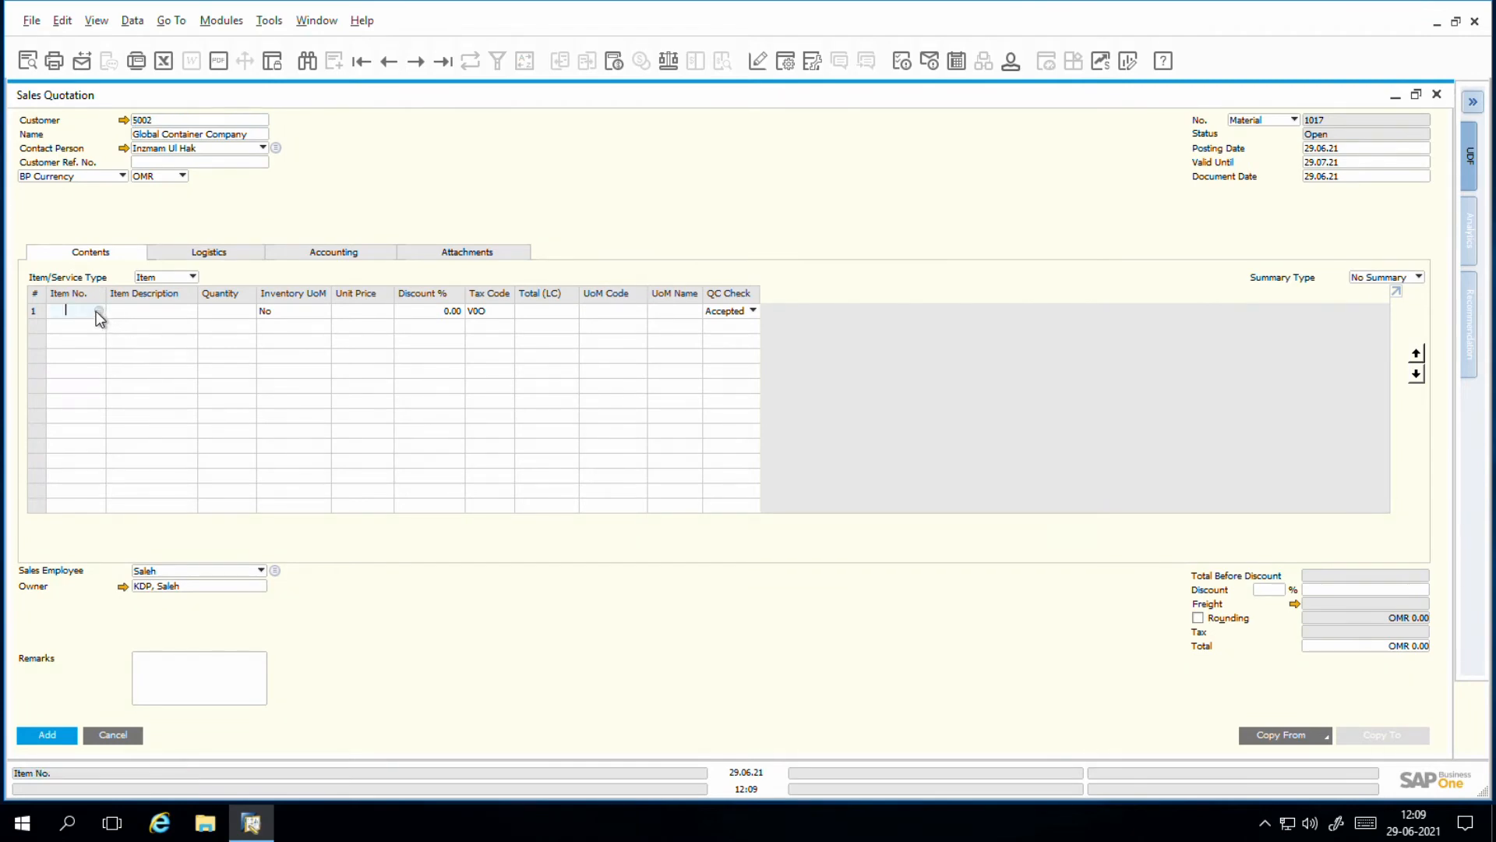
left_click(100, 311)
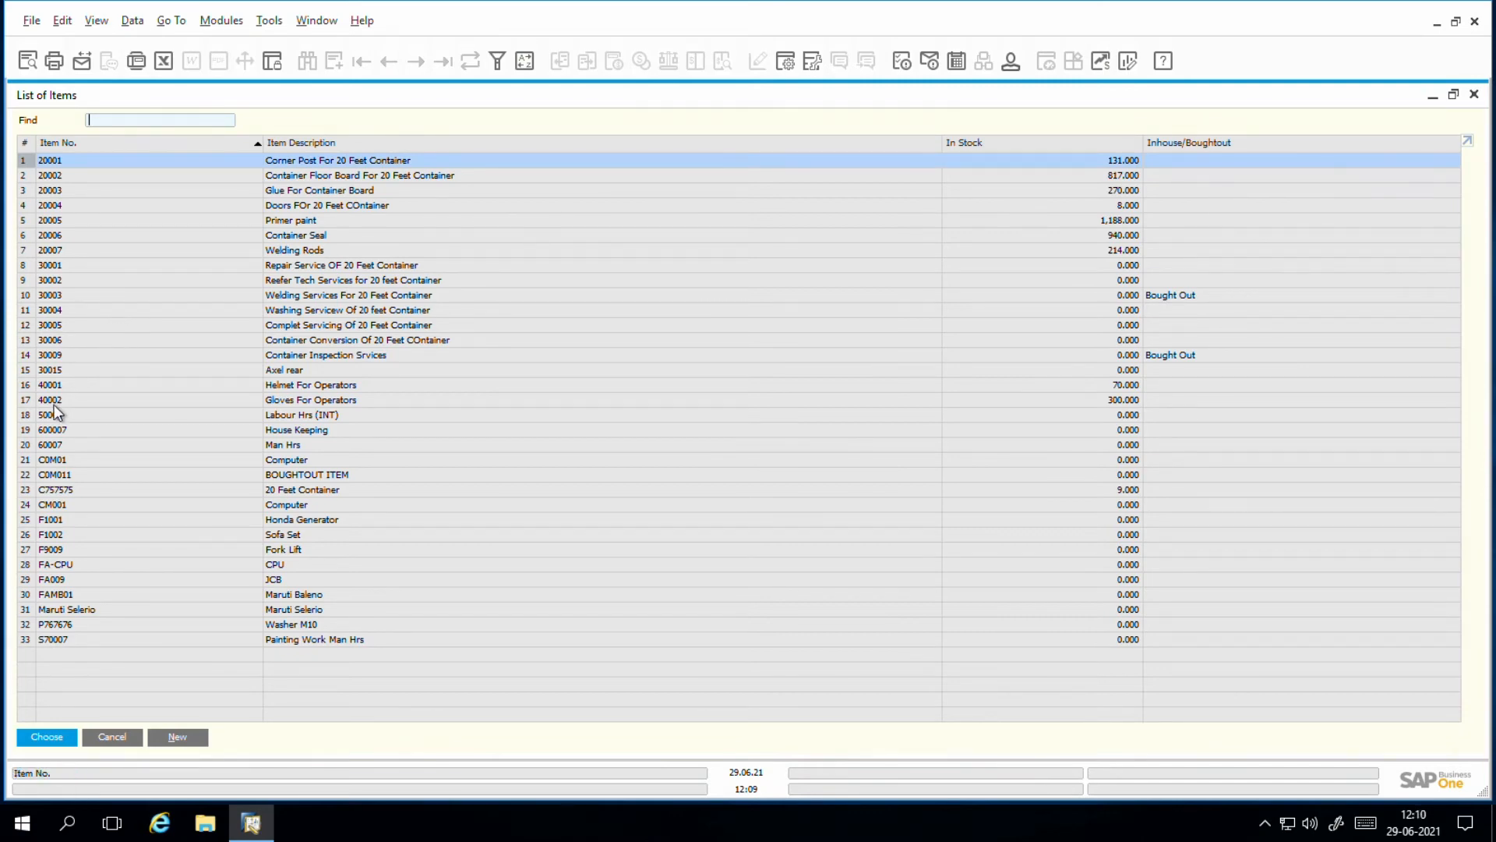
left_click(26, 419)
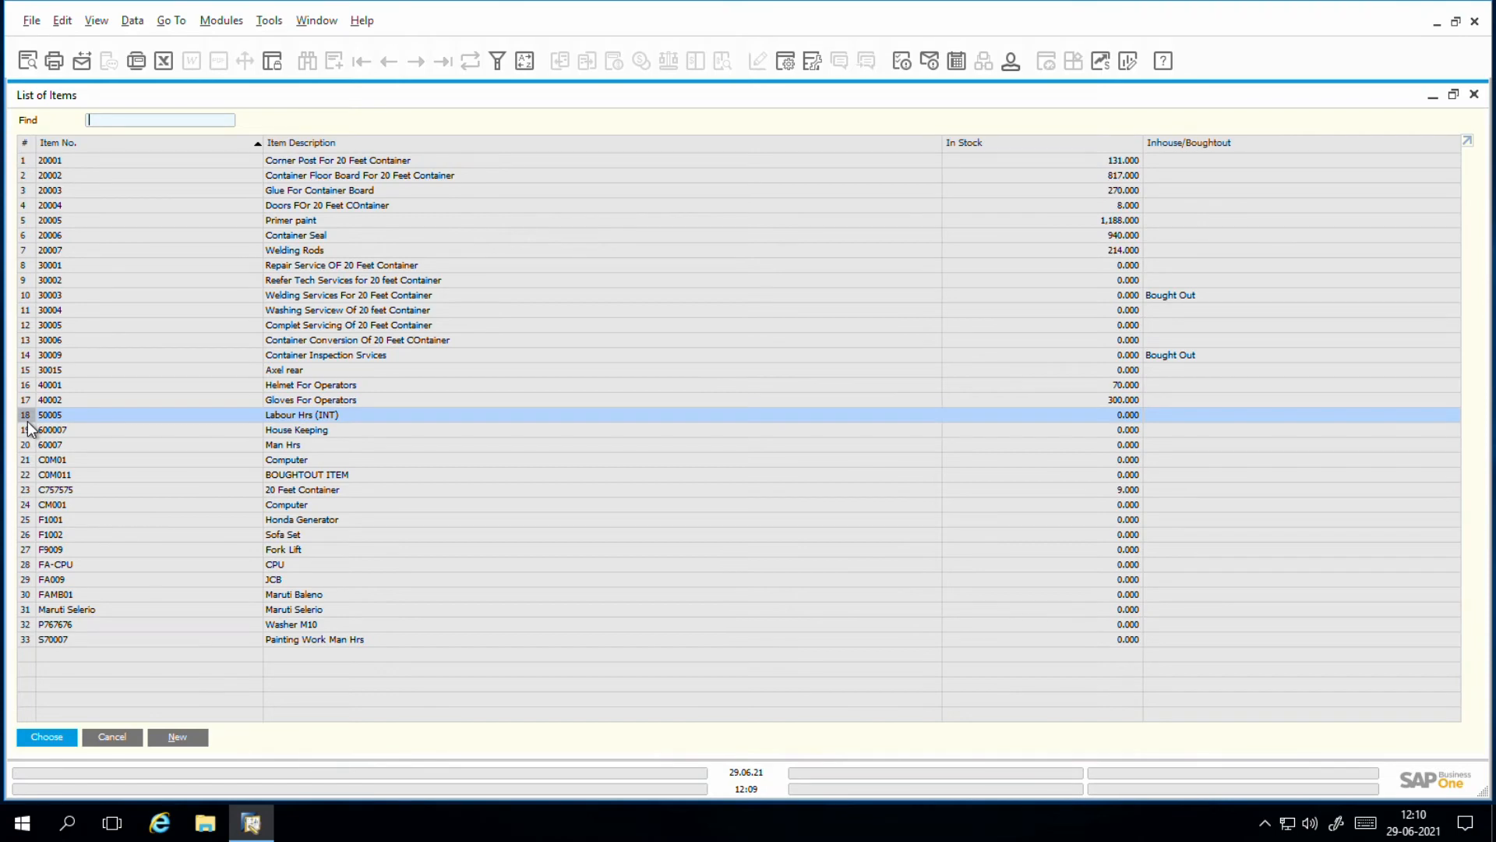
double_click(26, 421)
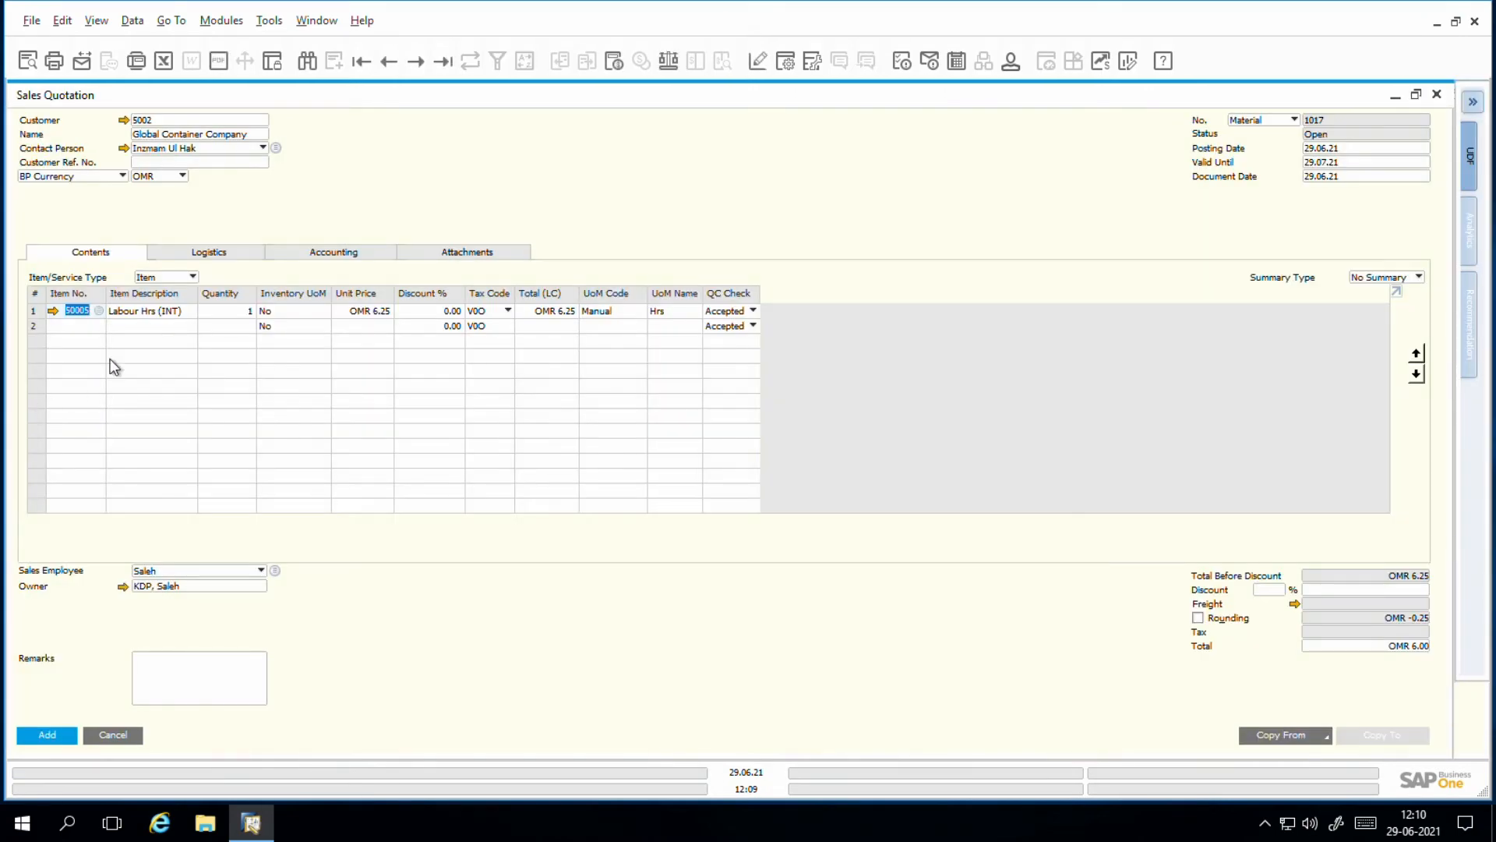
left_click(92, 331)
left_click(102, 328)
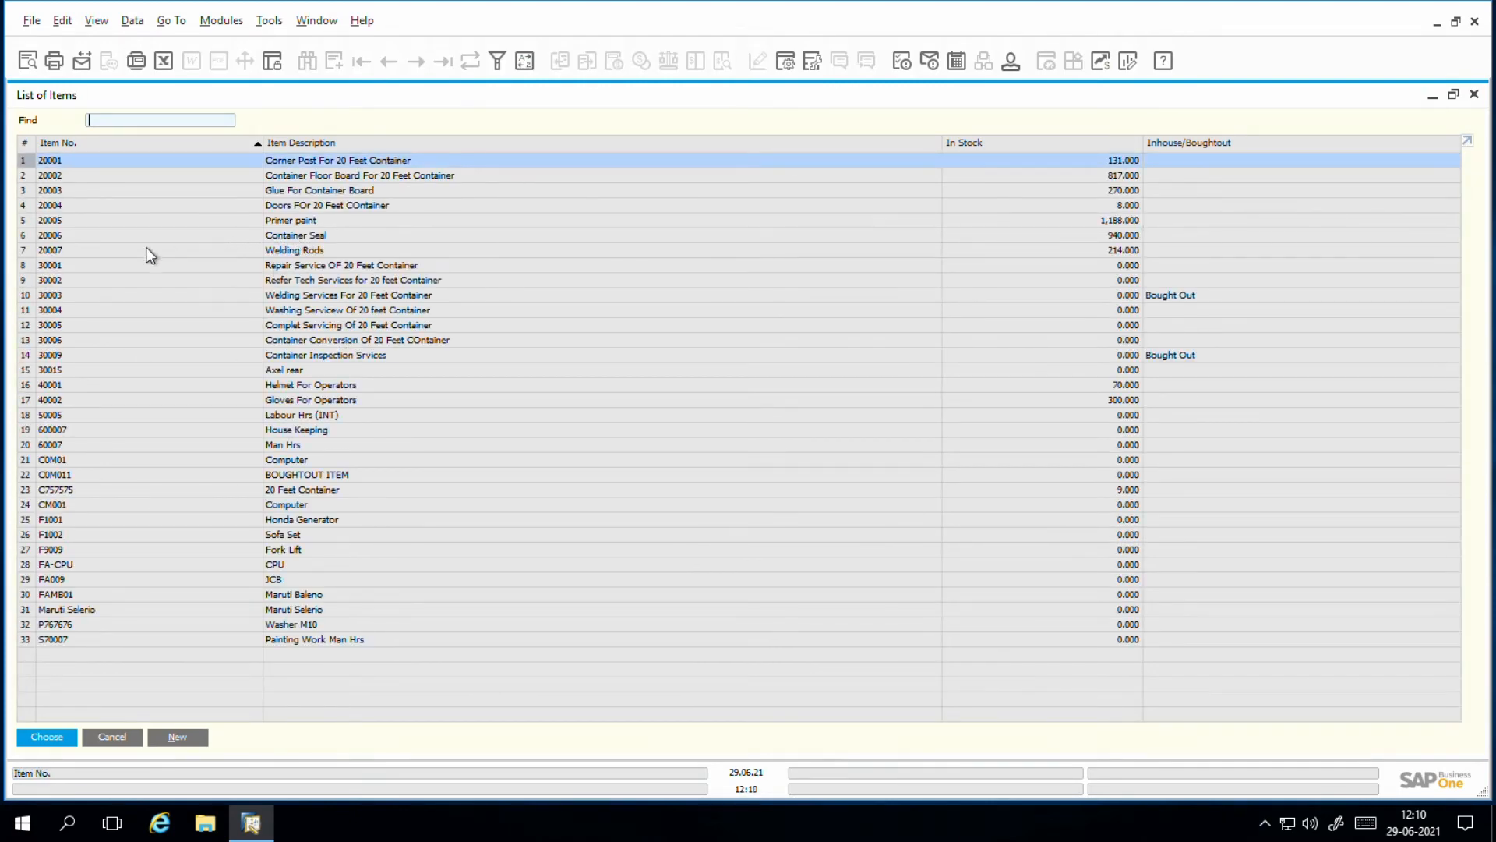
left_click(28, 237)
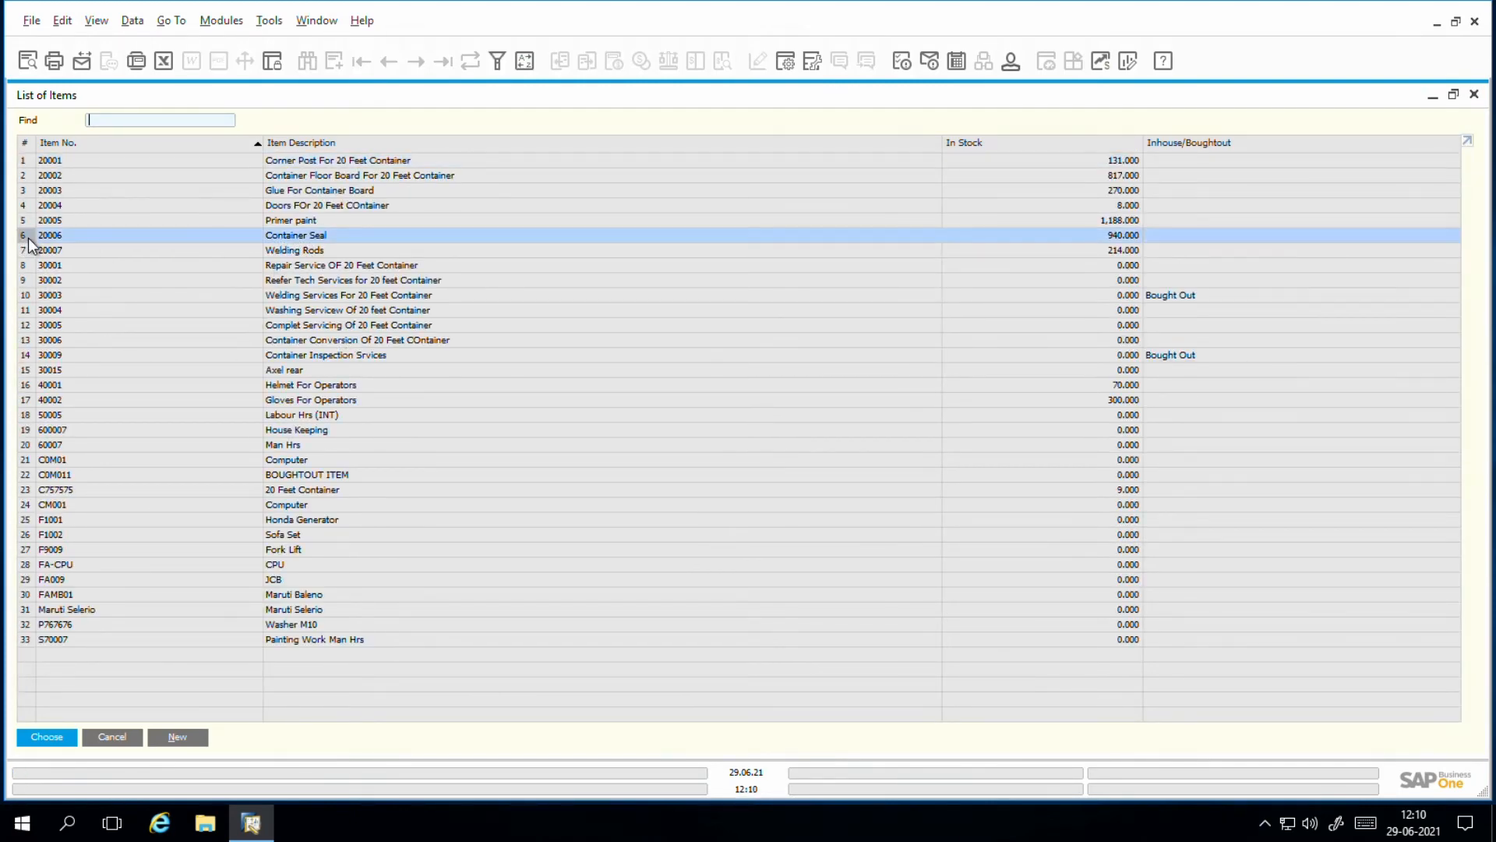
double_click(28, 237)
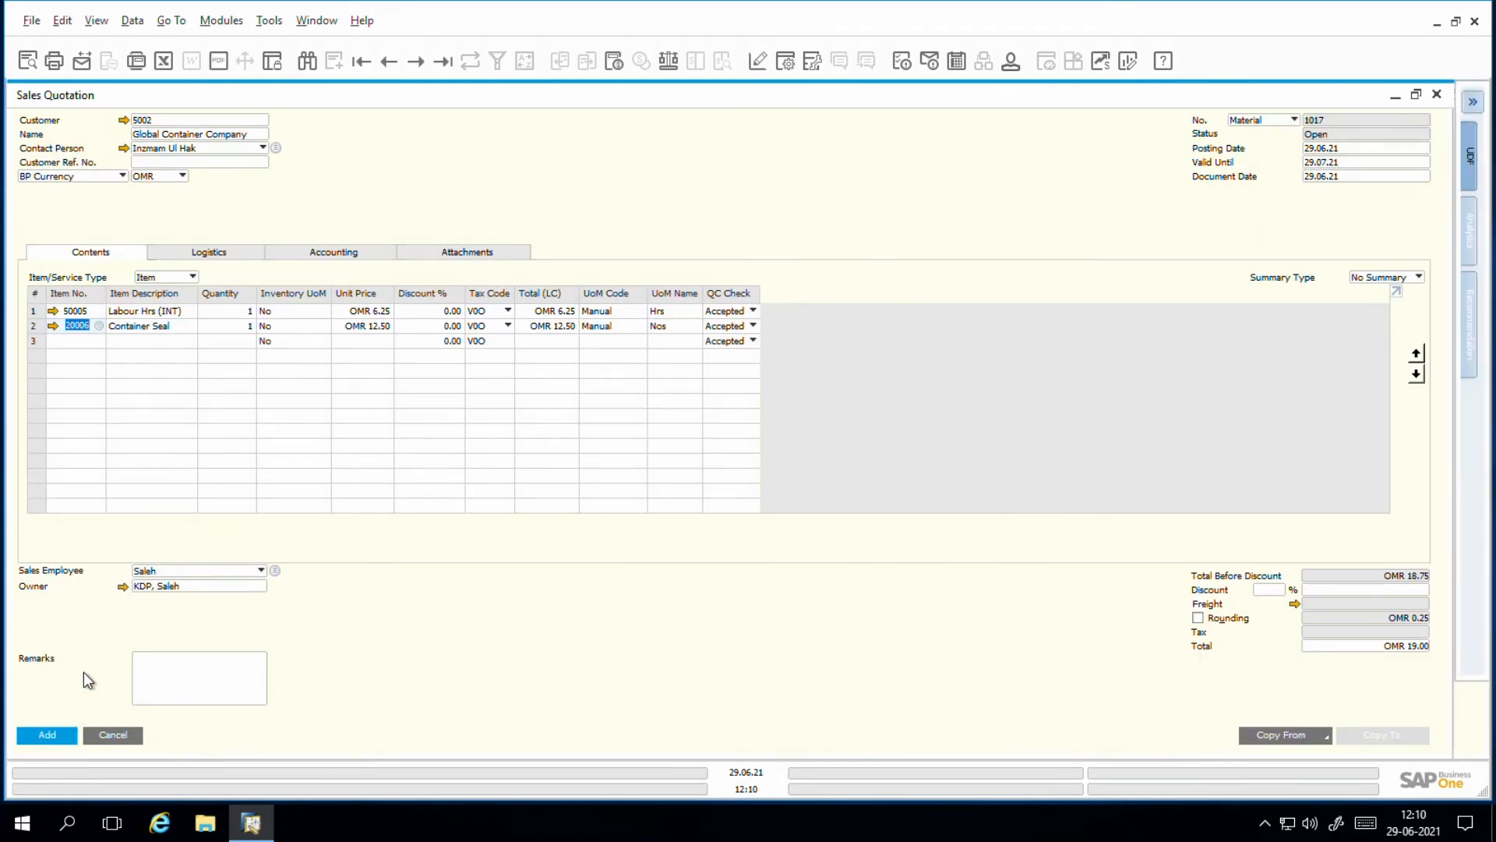
Step: Set the quantity of the Labour Hrs (INT) line to 6 in the sales quotation
left_click(244, 325)
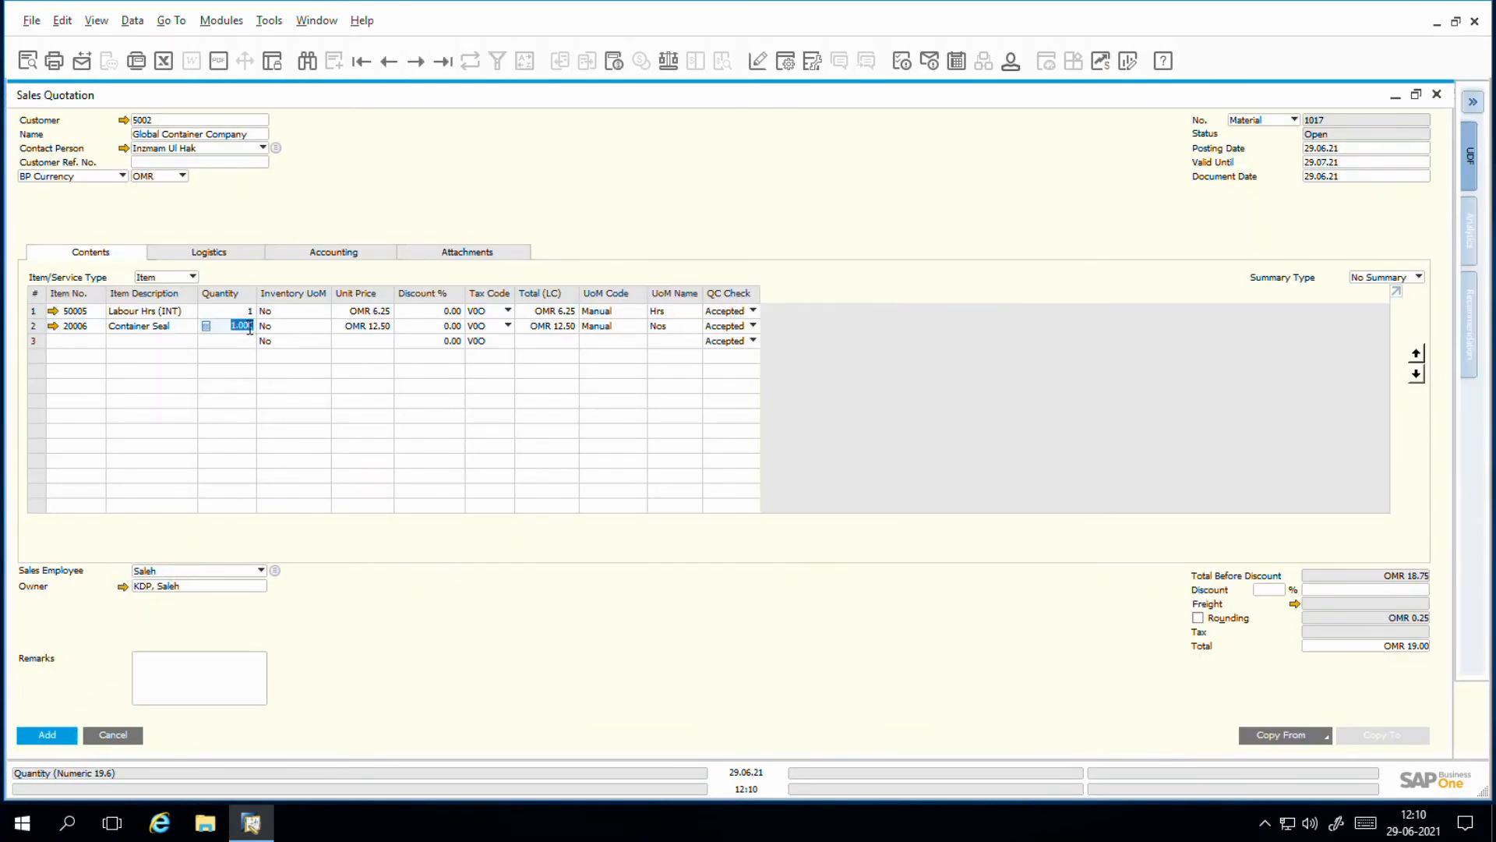
key("Up")
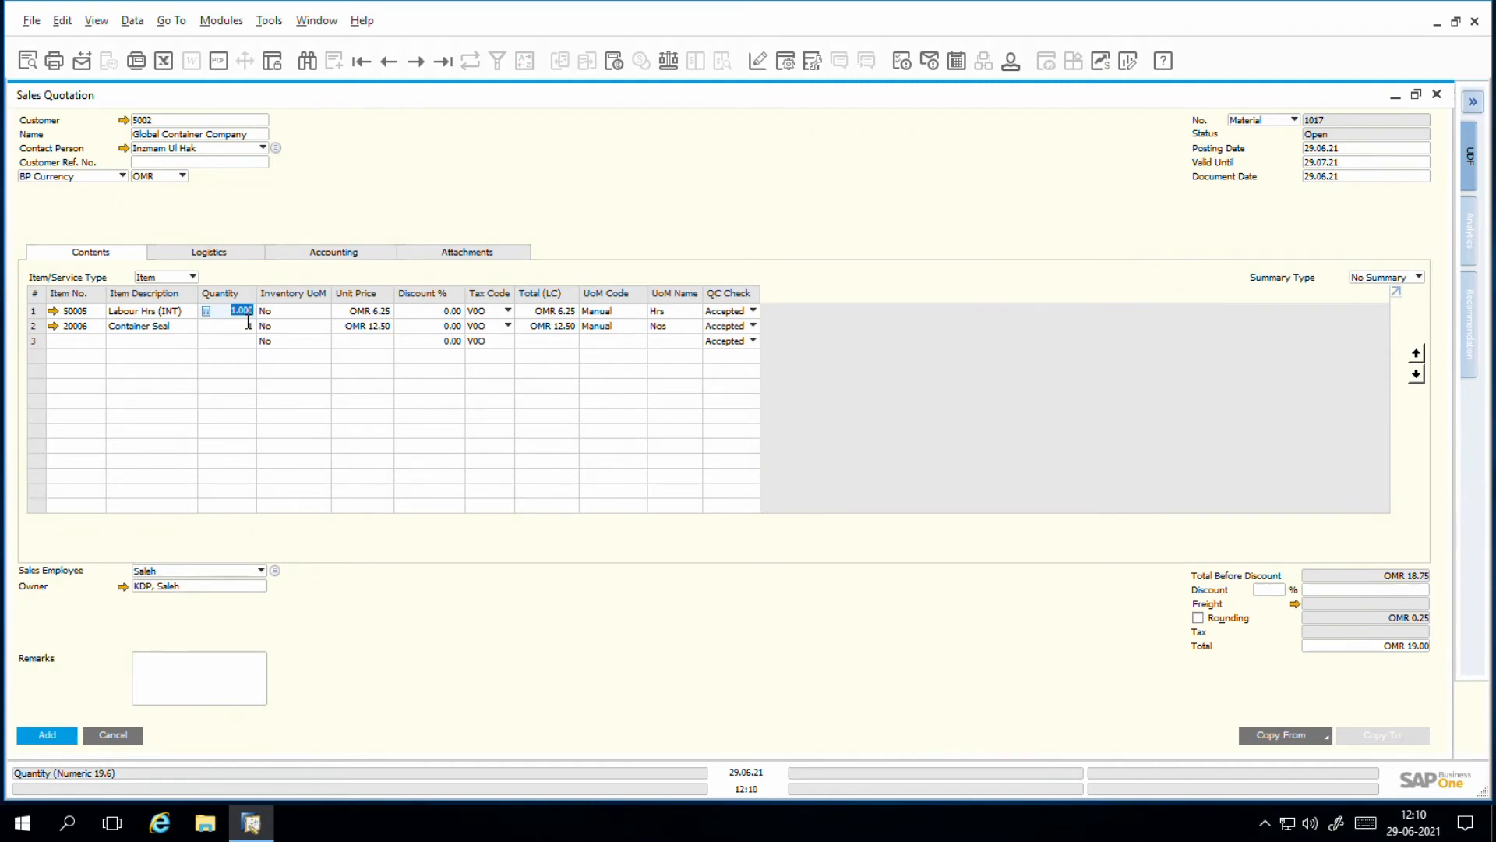
type("6")
key("Down")
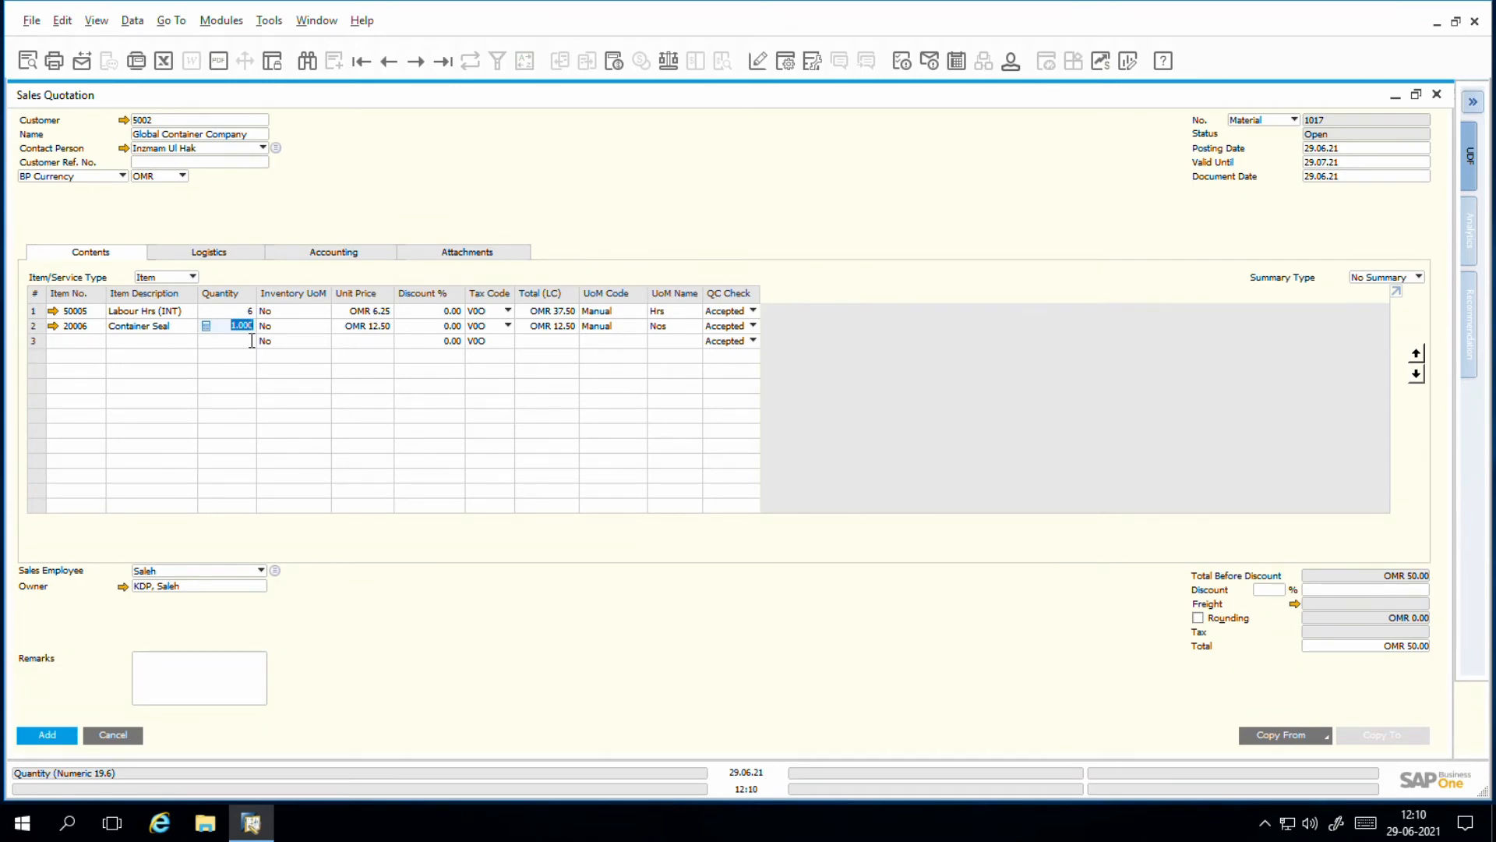
Step: Set the Container Seal quantity to 25 and apply tax code V5O (Vat @5% Output) to both sales quotation lines
type("25")
key("Tab")
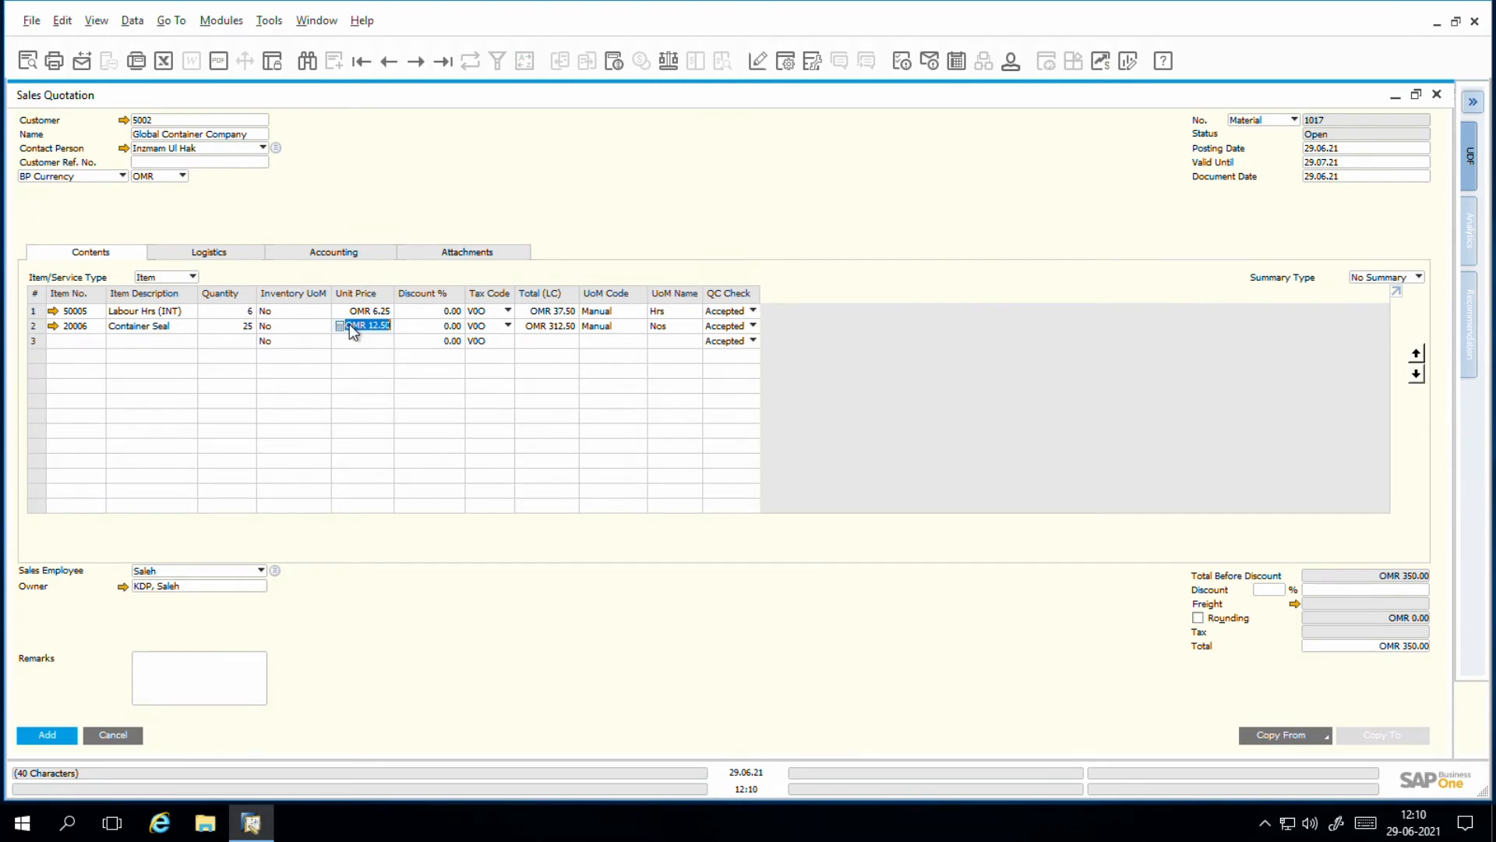
left_click(508, 325)
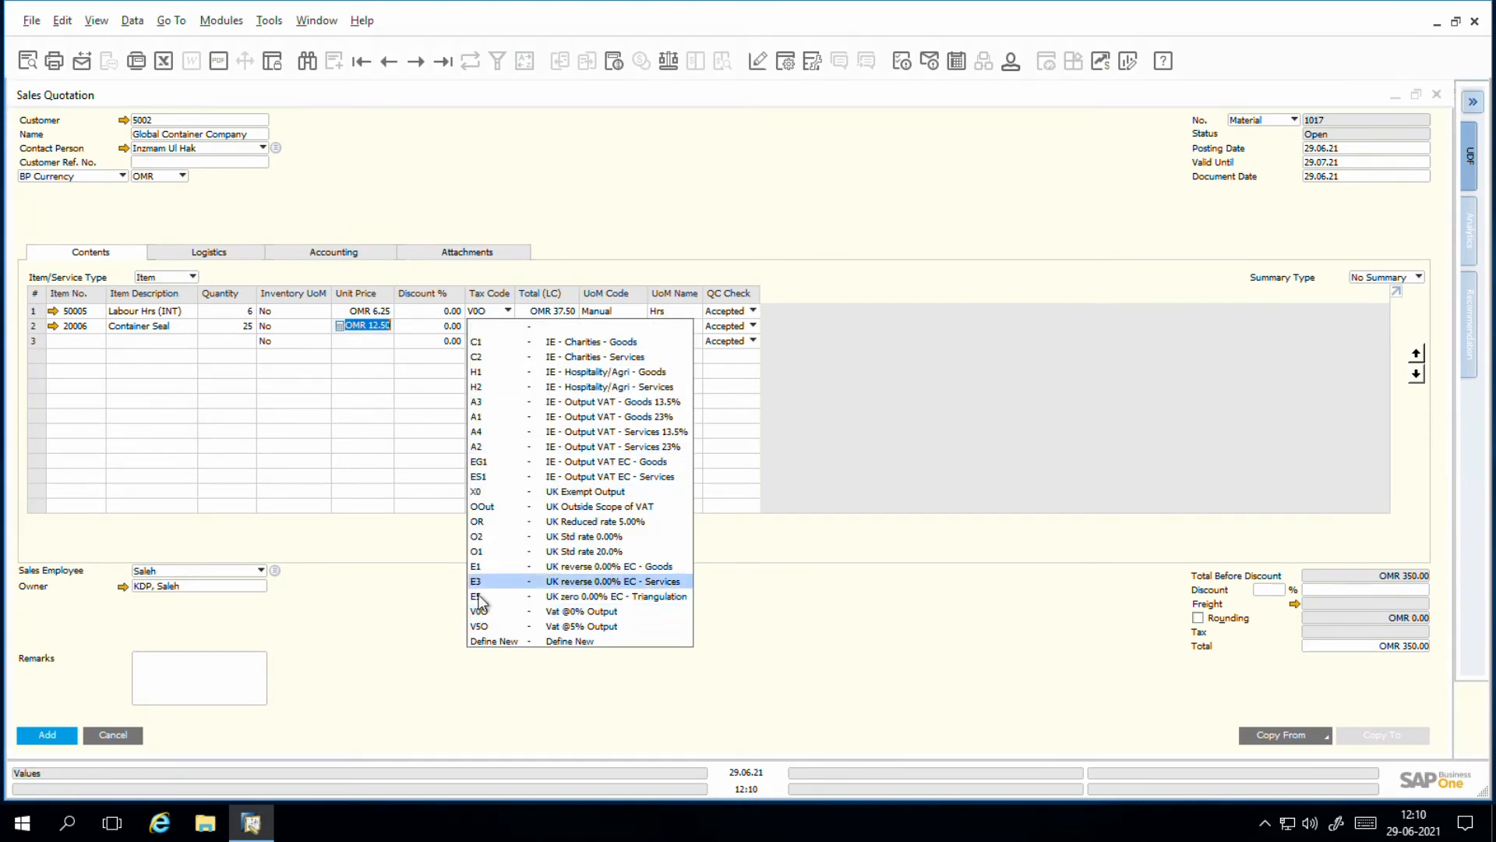
left_click(479, 626)
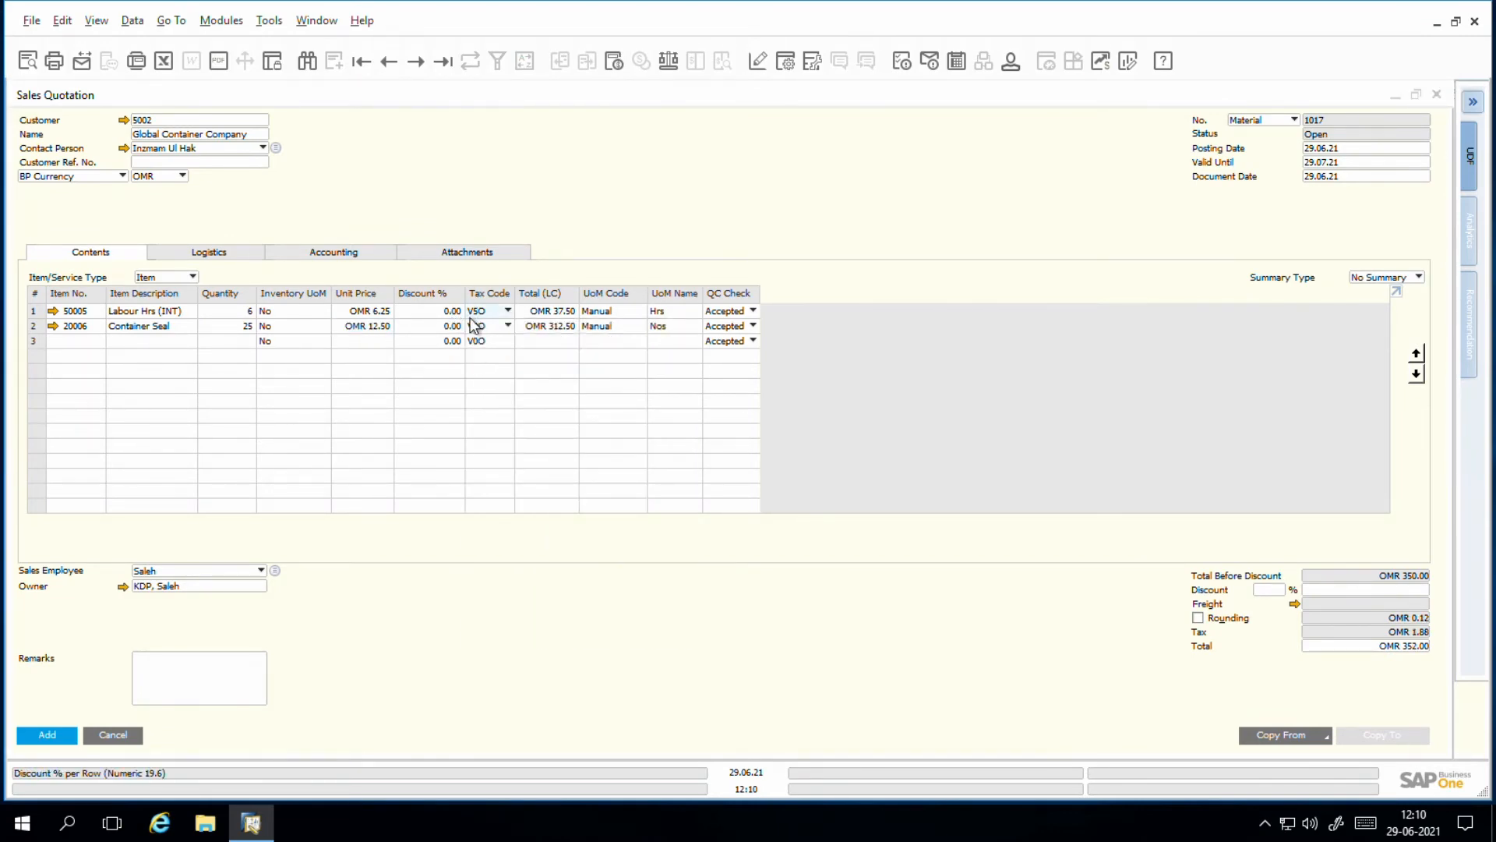
left_click(508, 325)
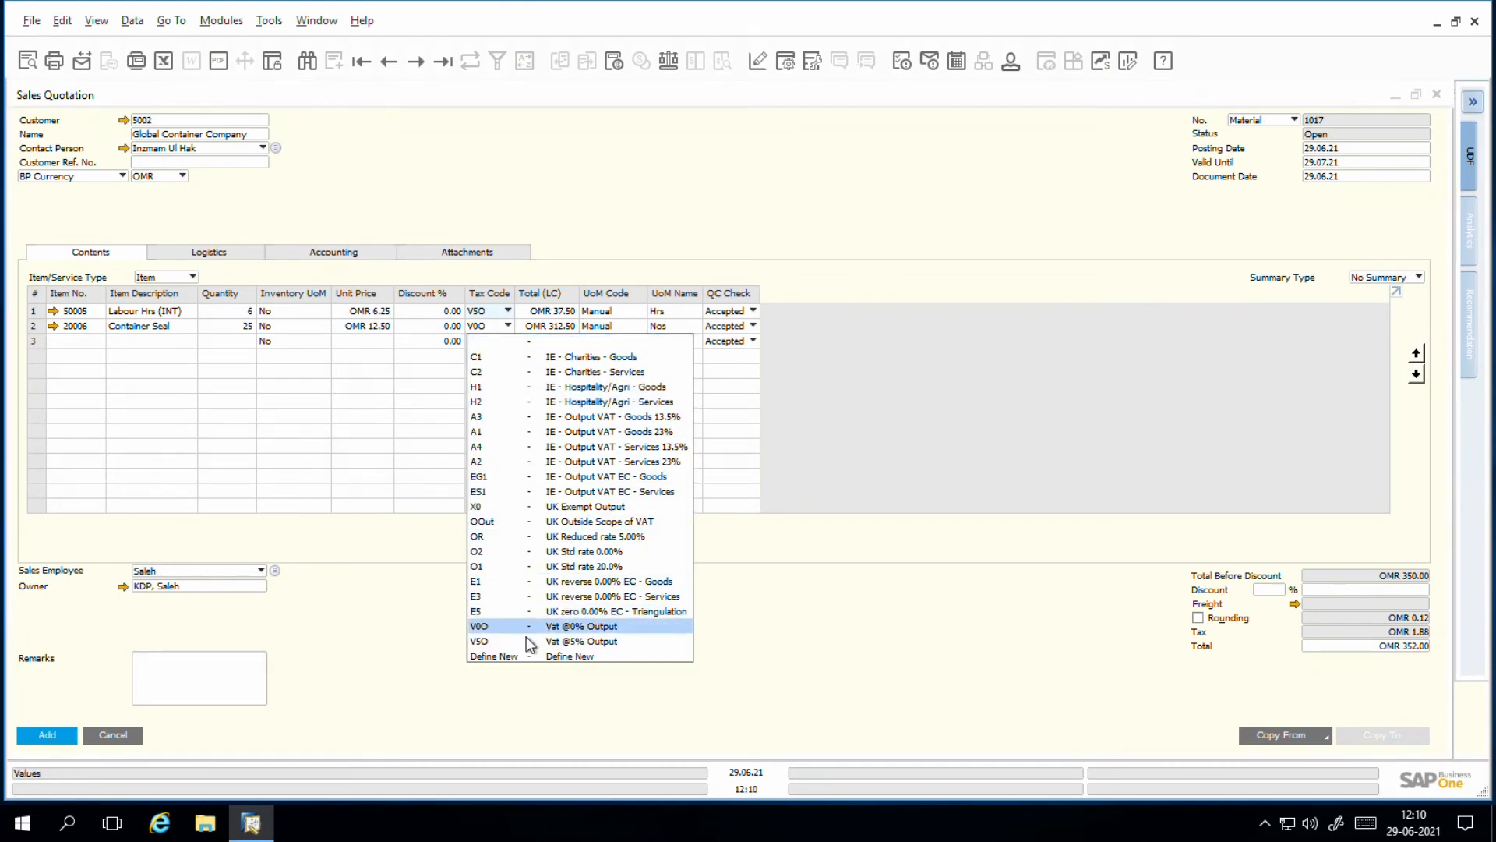
left_click(528, 640)
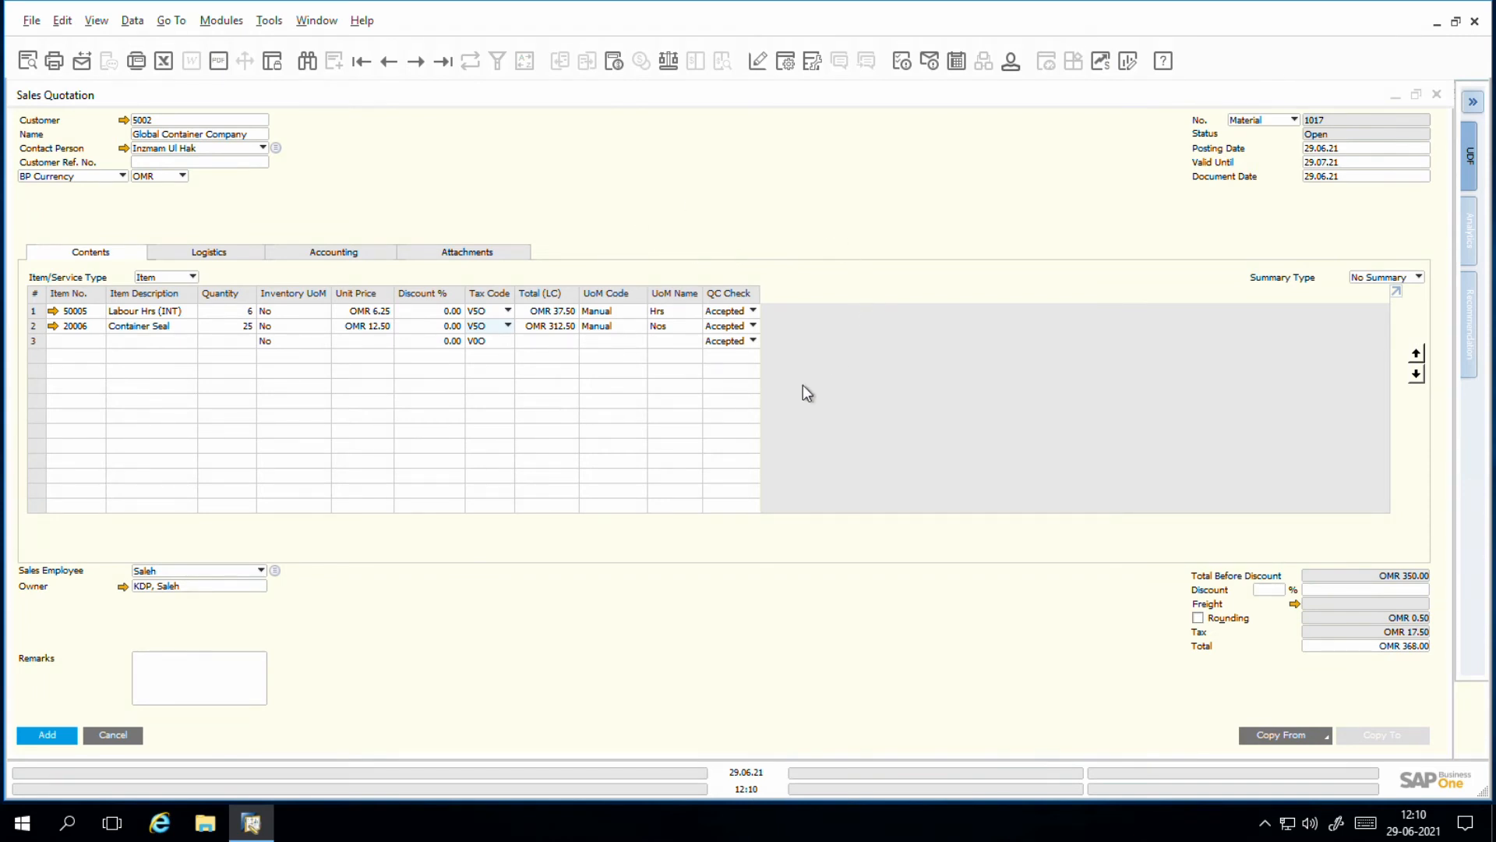
Step: Add the sales quotation and update the service call's related documents details
left_click(49, 735)
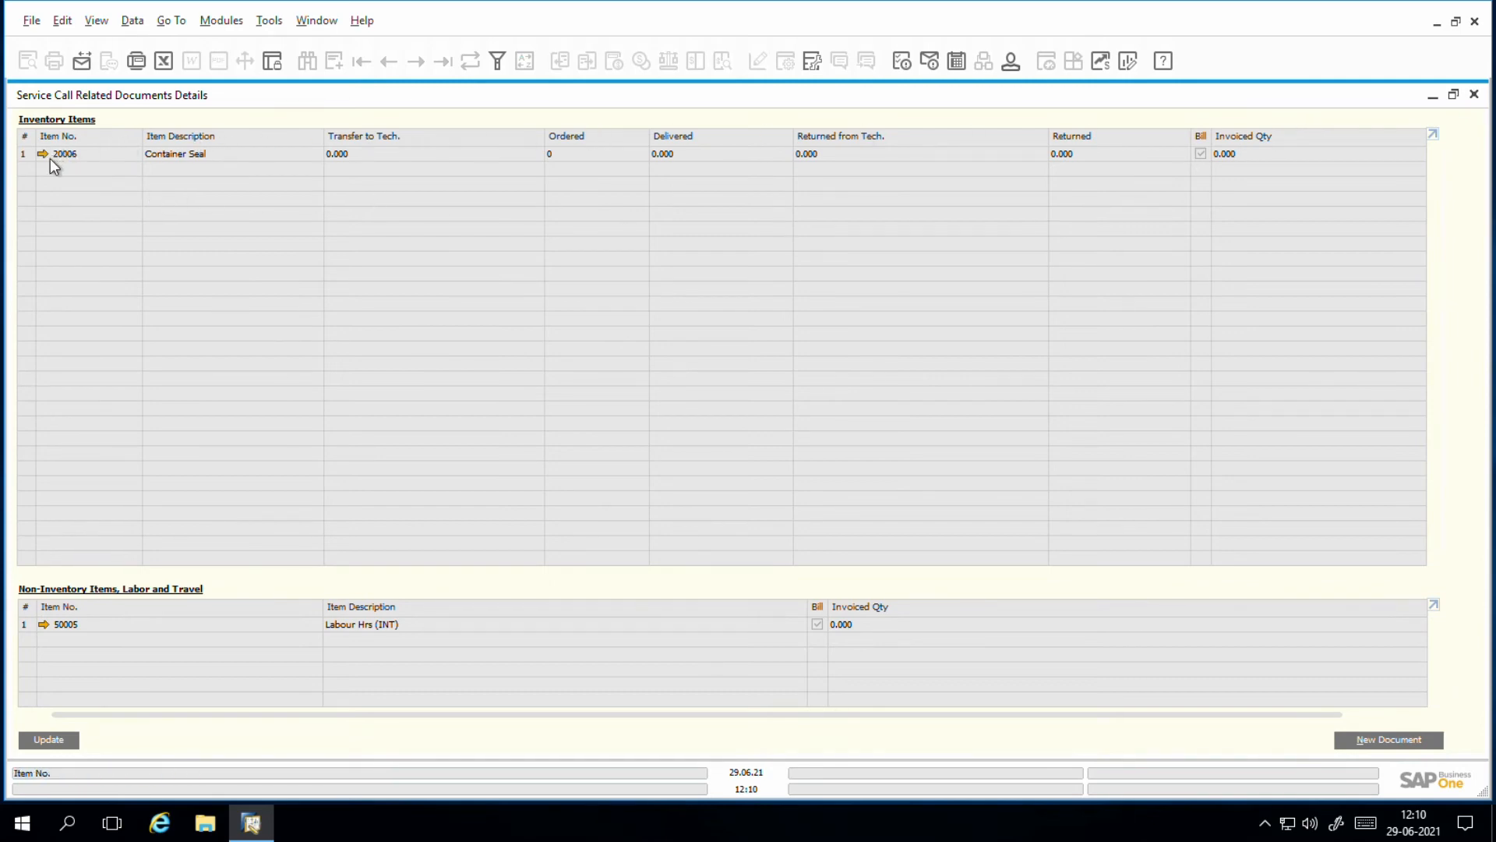
mouse_move(53, 162)
left_click(62, 744)
Step: Create a new related sales order by copying all data from sales quotation 1017, using the current exchange rate
left_click(1366, 740)
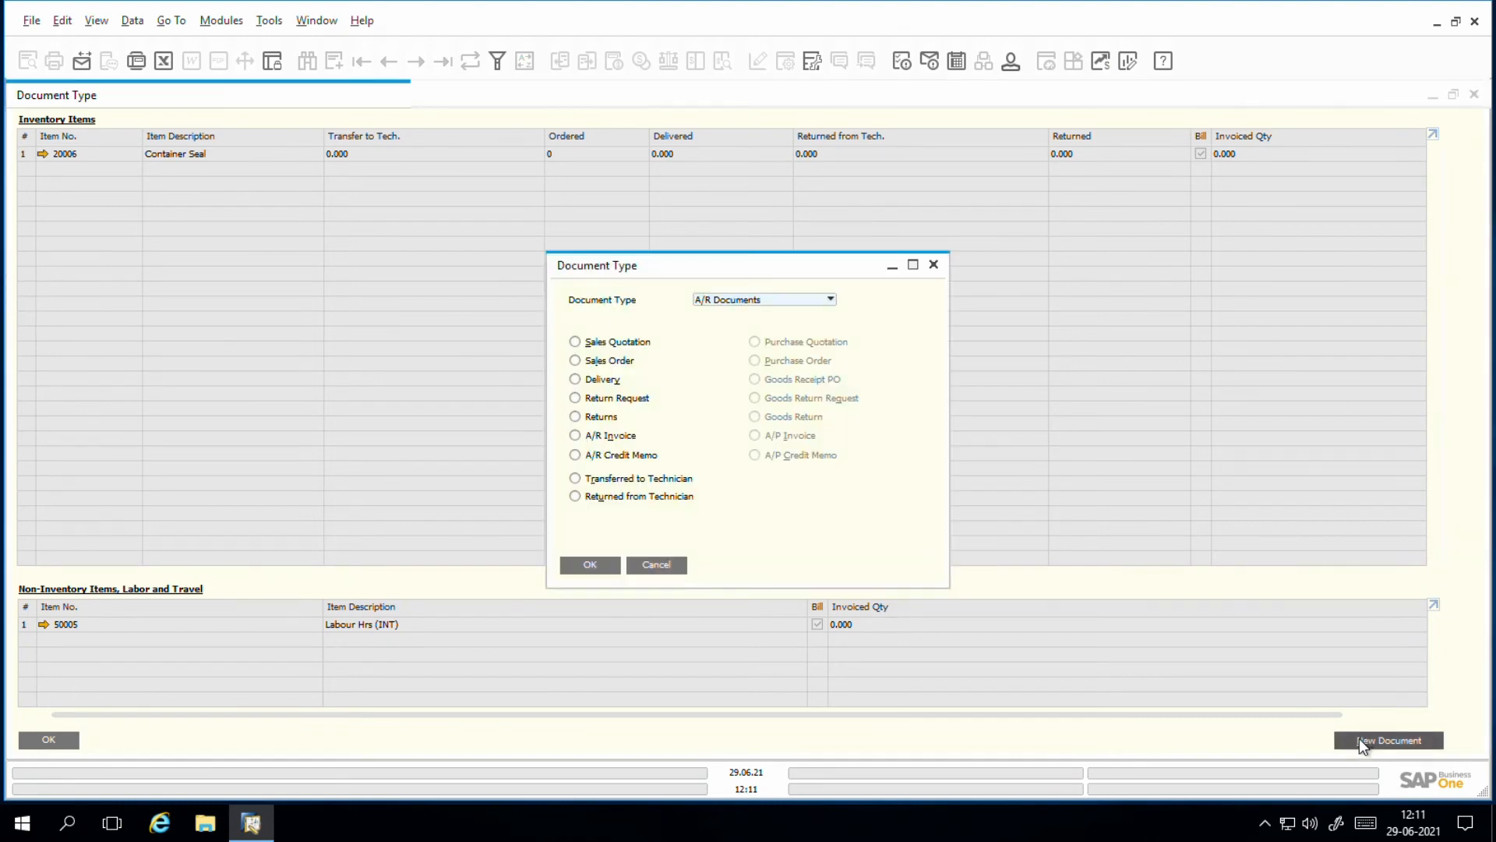
left_click(39, 193)
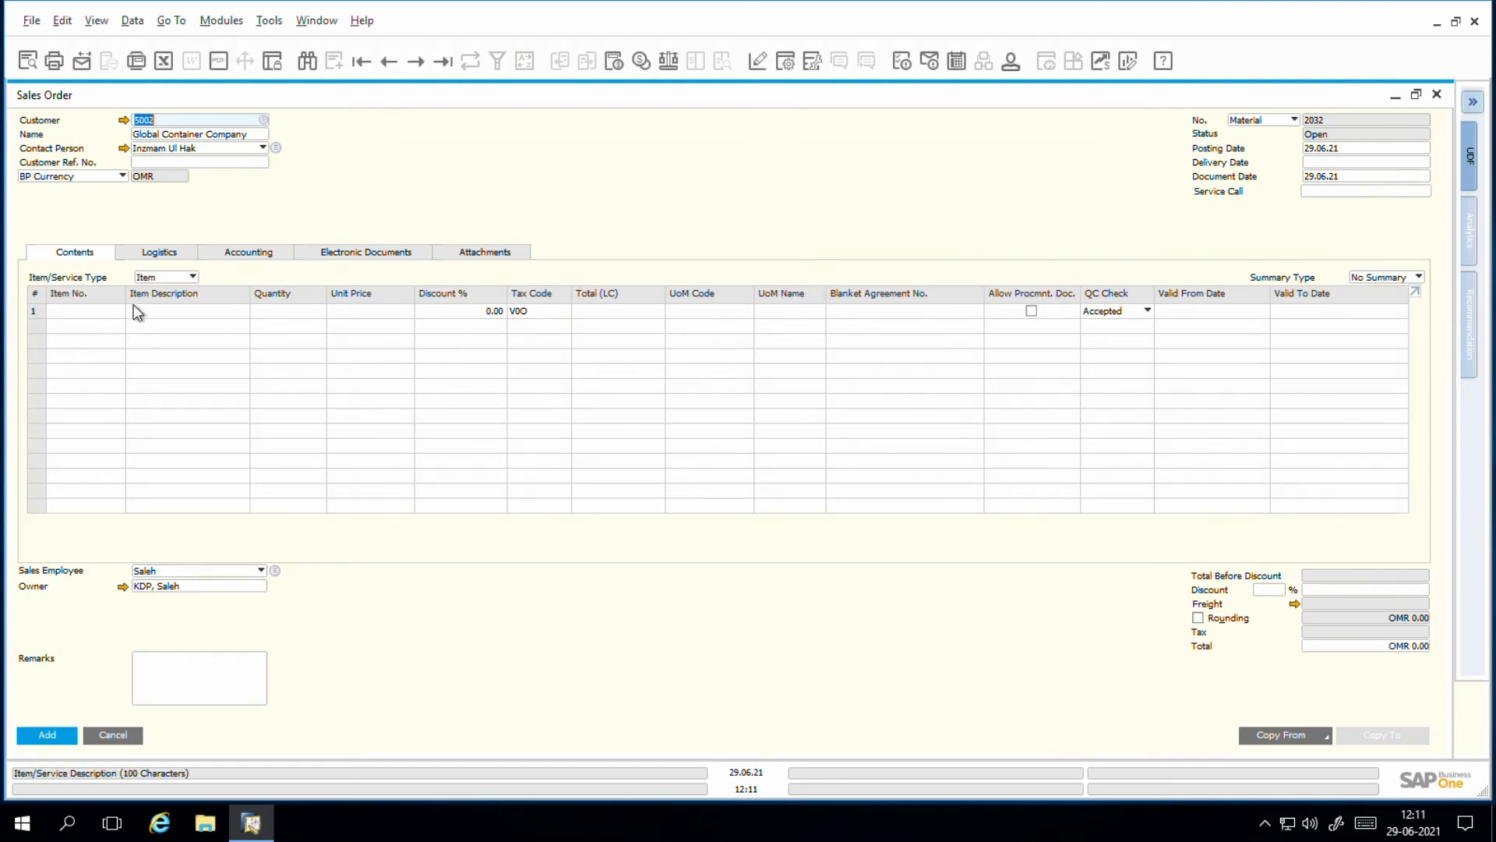
left_click(1280, 738)
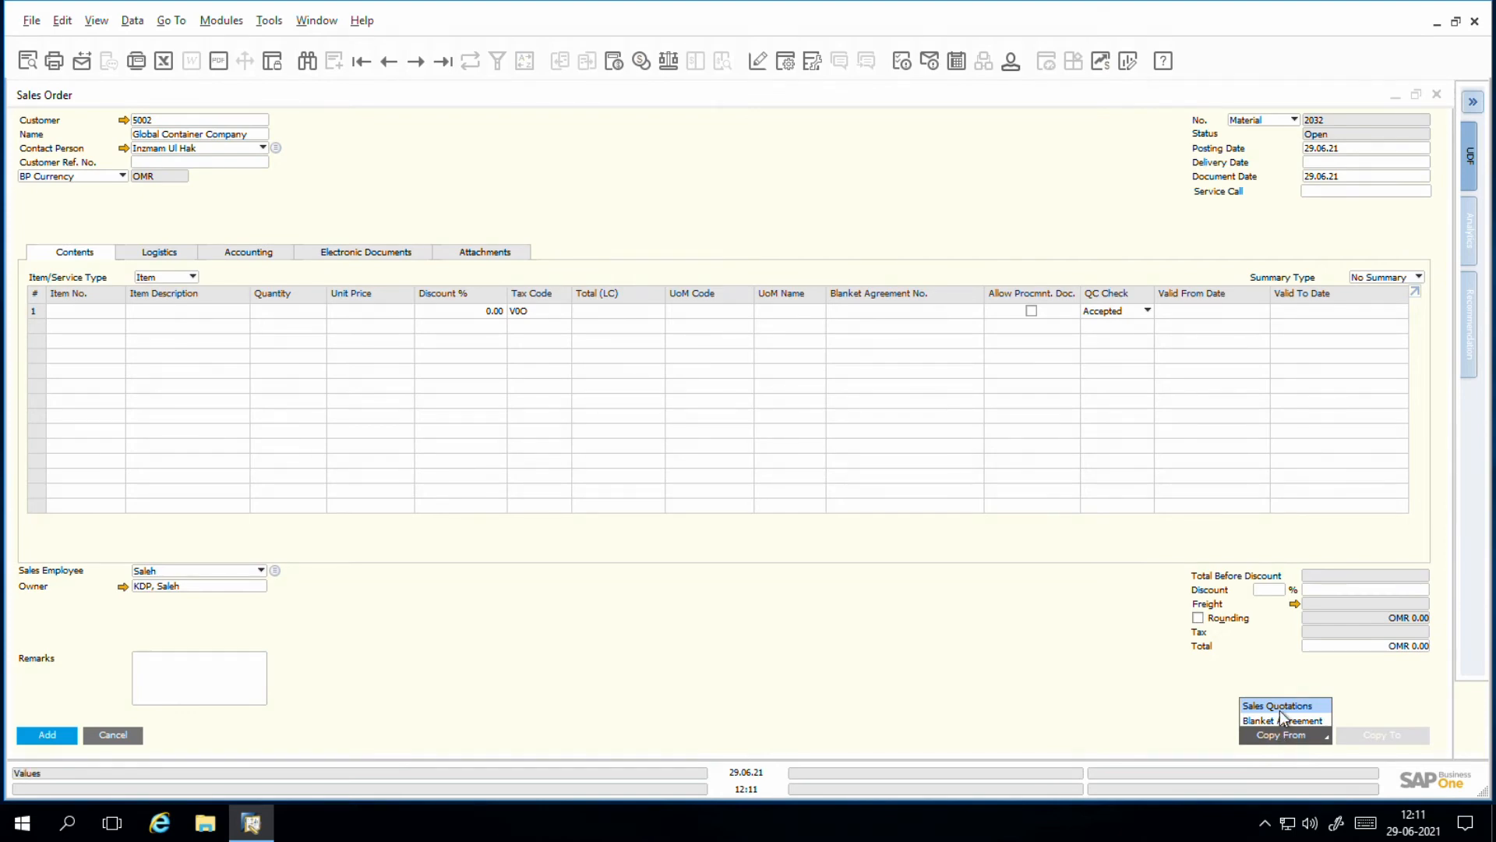
left_click(1279, 707)
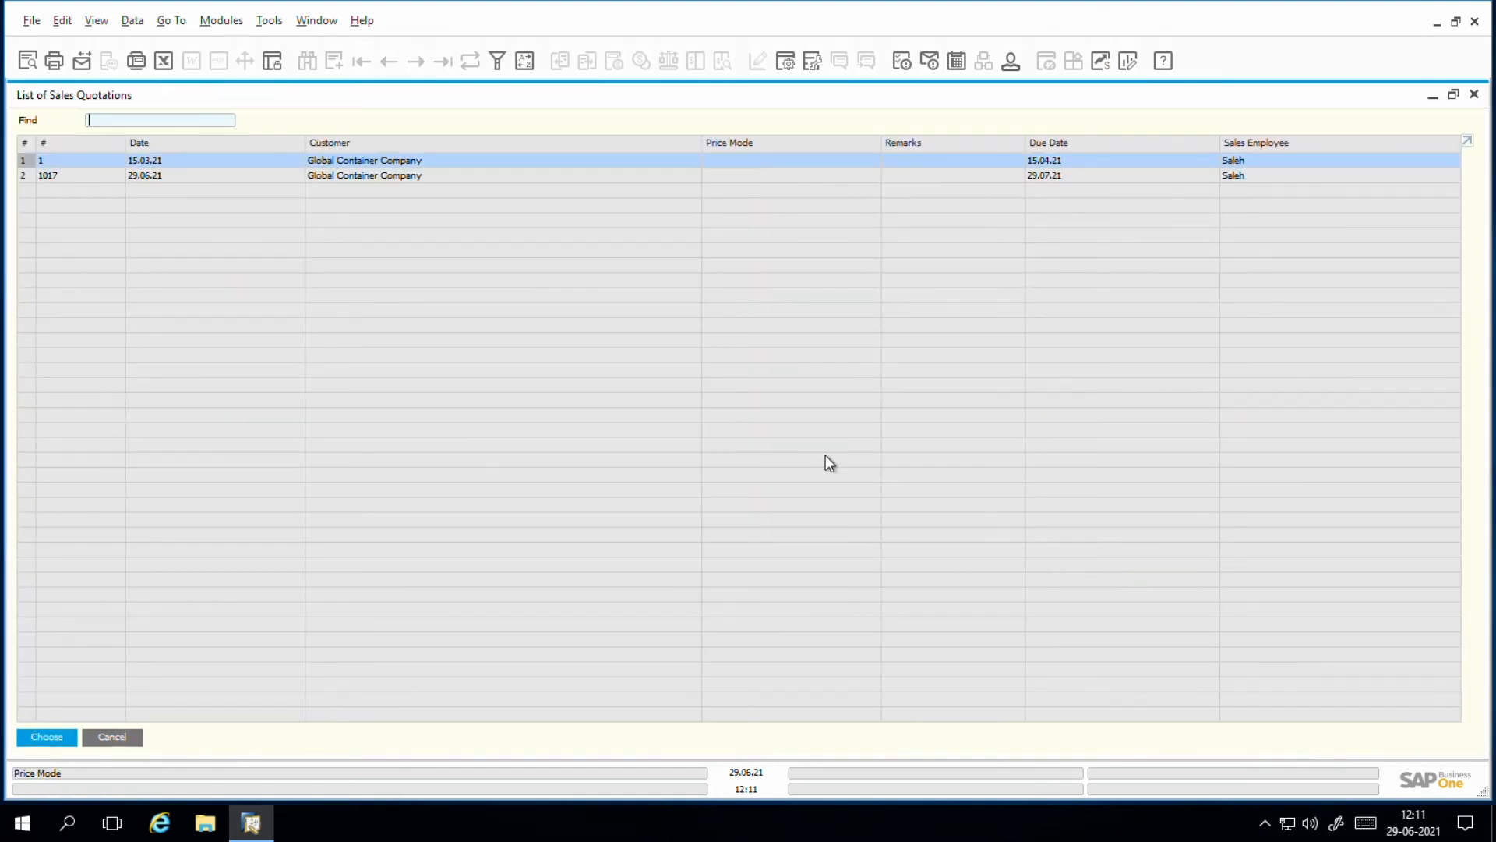
left_click(36, 176)
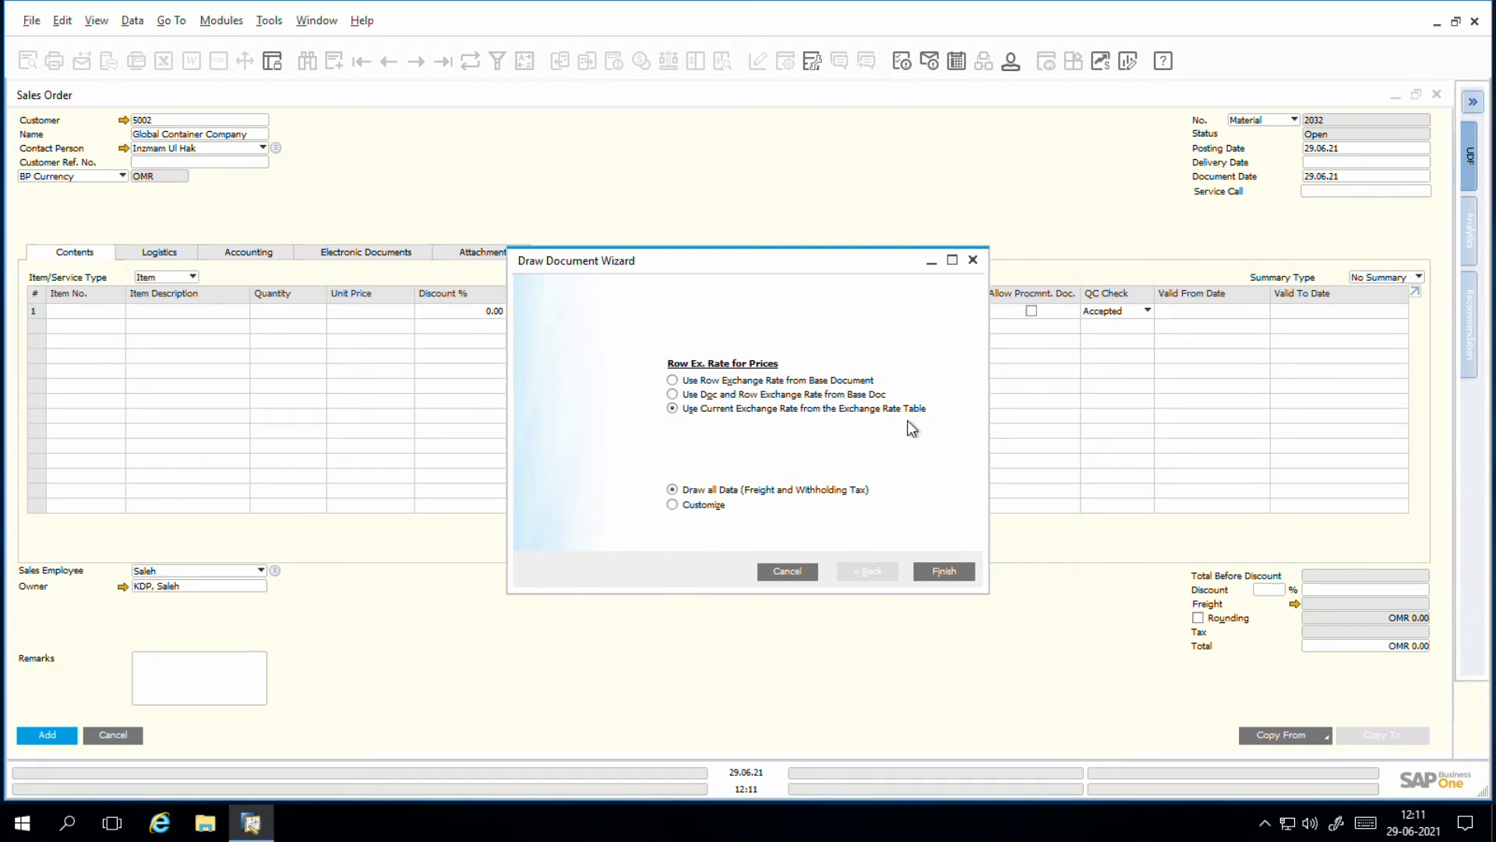
left_click(951, 576)
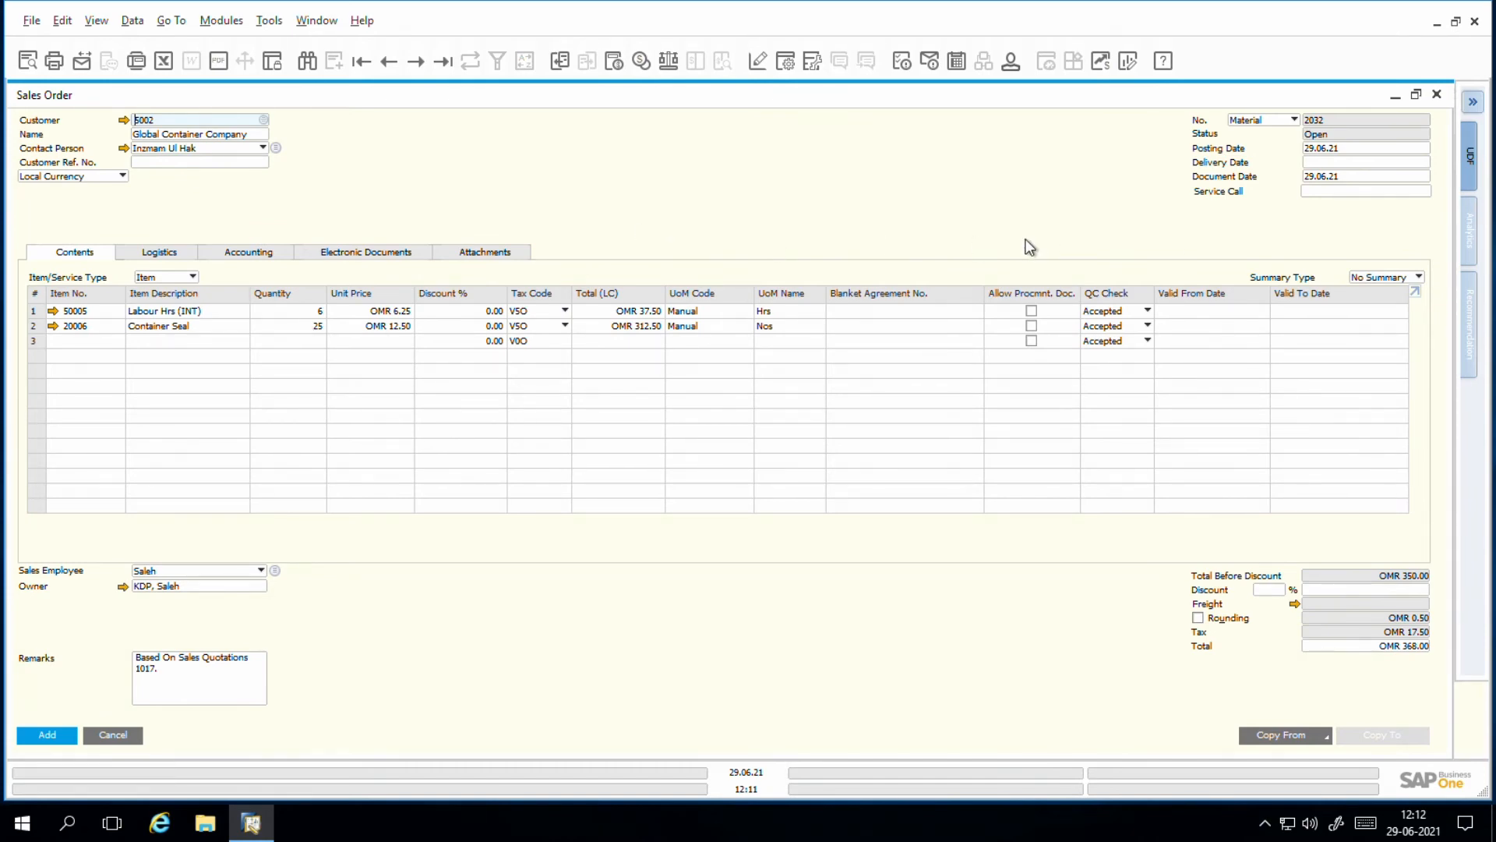
Step: Set the sales order's delivery date to 30.06.21 and apply it to the existing rows
left_click(1334, 163)
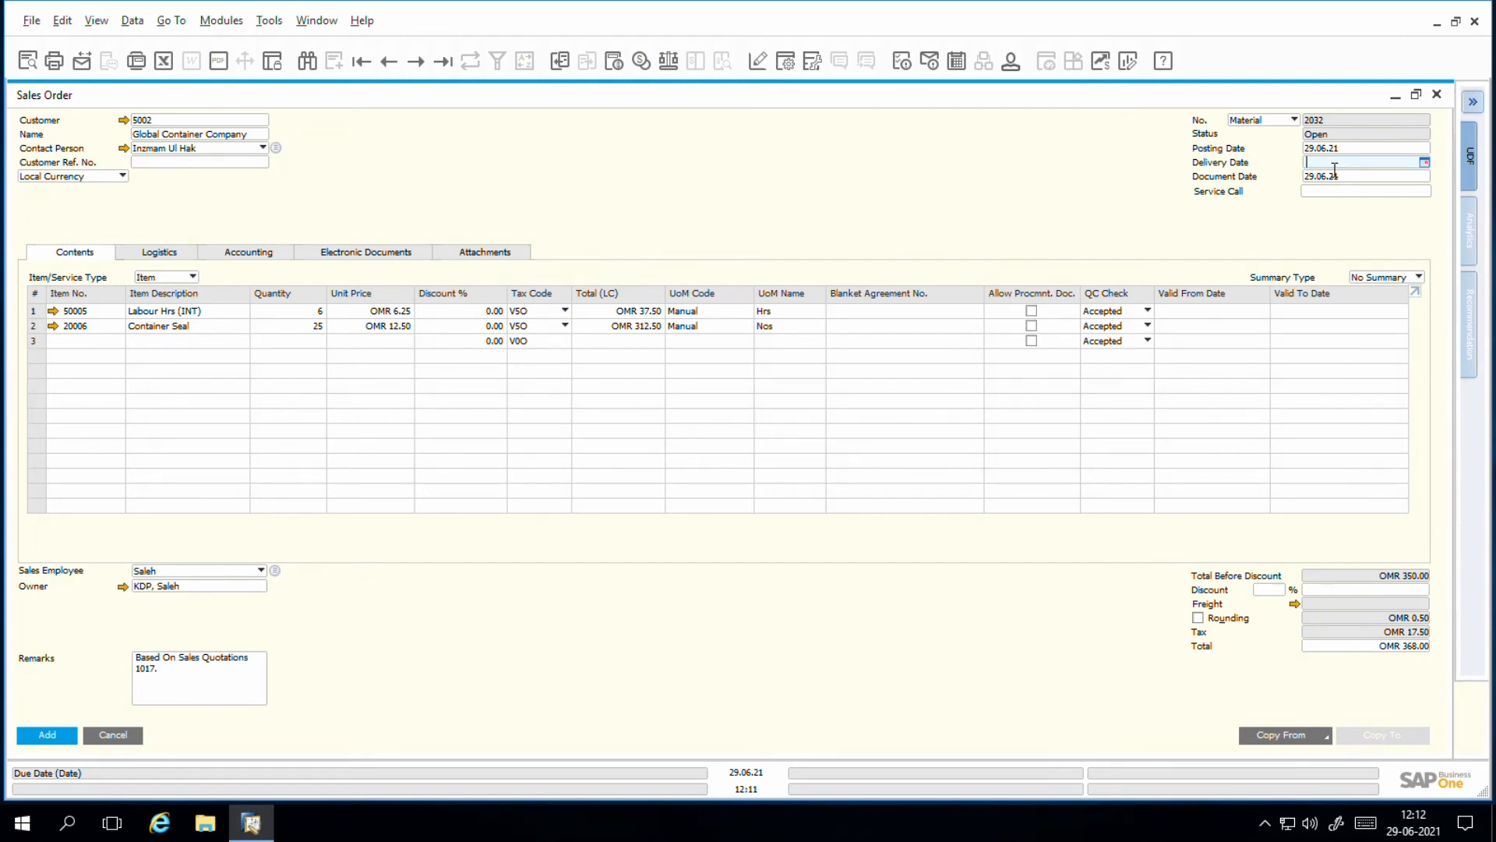
type("3006")
key("Tab")
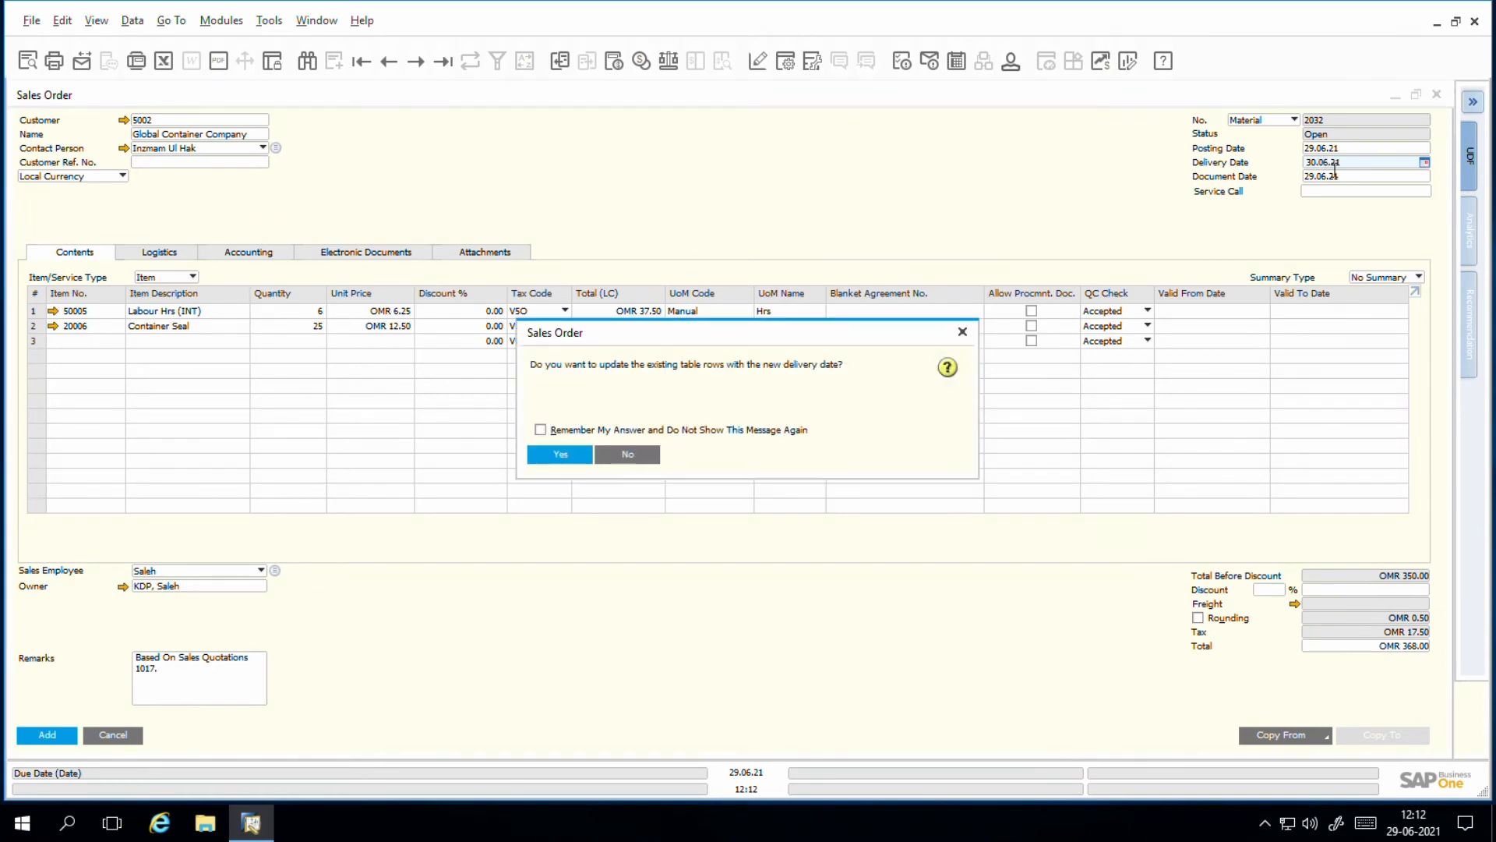
left_click(558, 454)
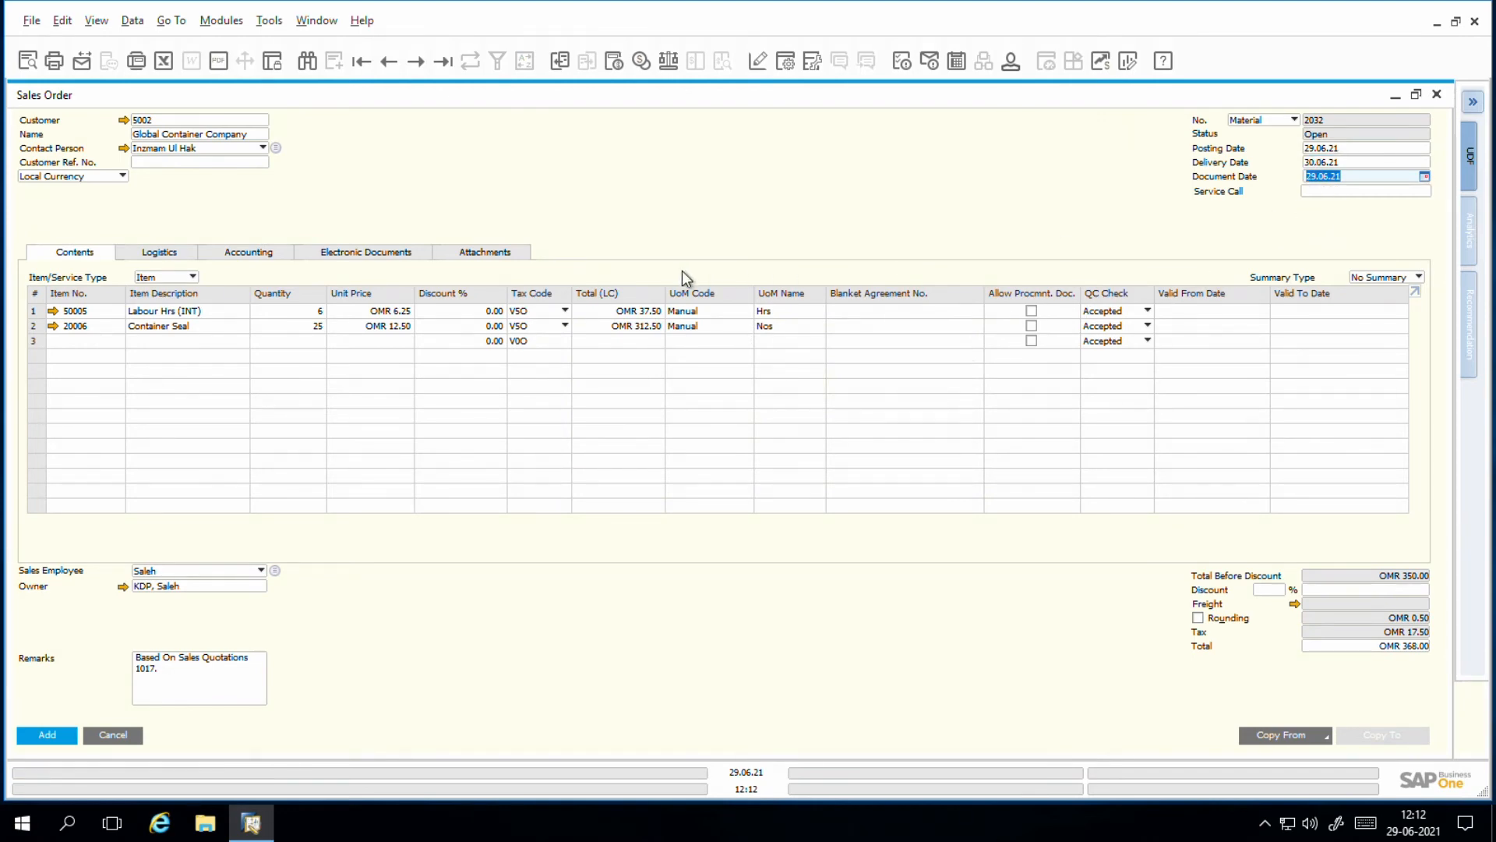
Step: Review the service calls available for linking to the sales order and the order's logistics details
left_click(1345, 193)
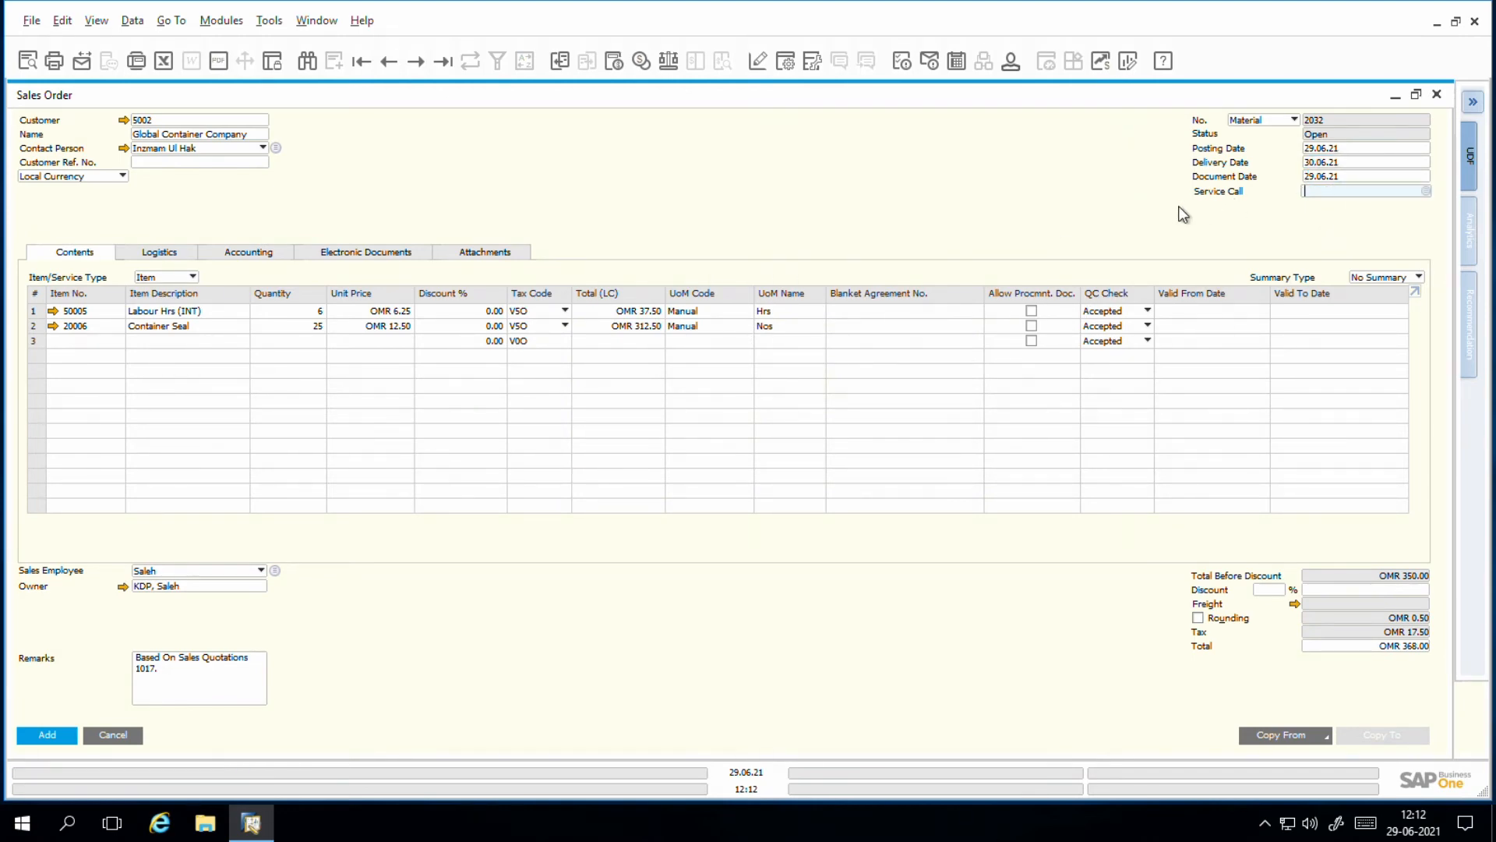
left_click(1428, 192)
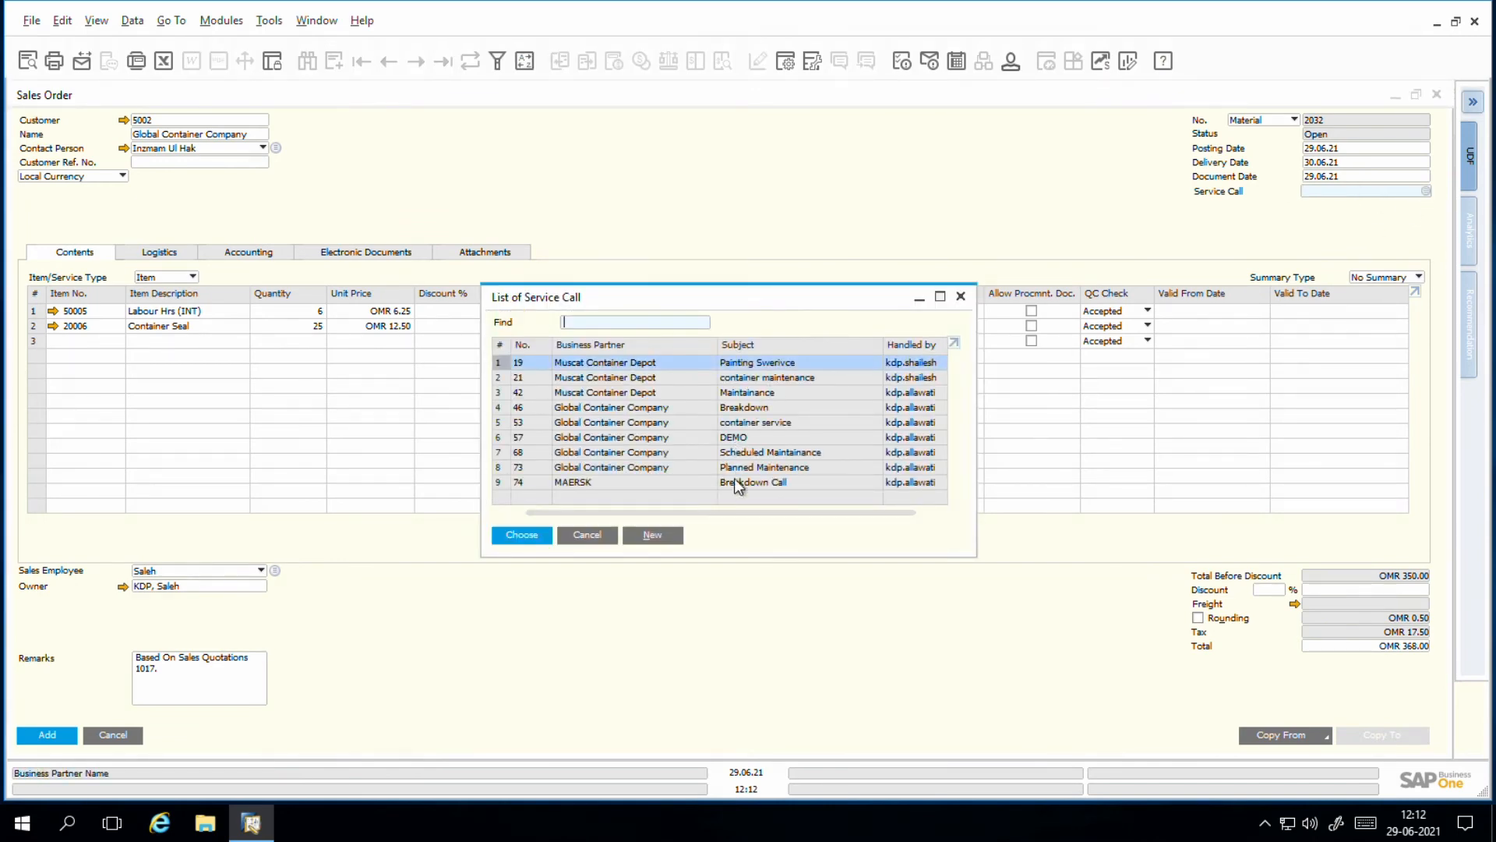
left_click(586, 536)
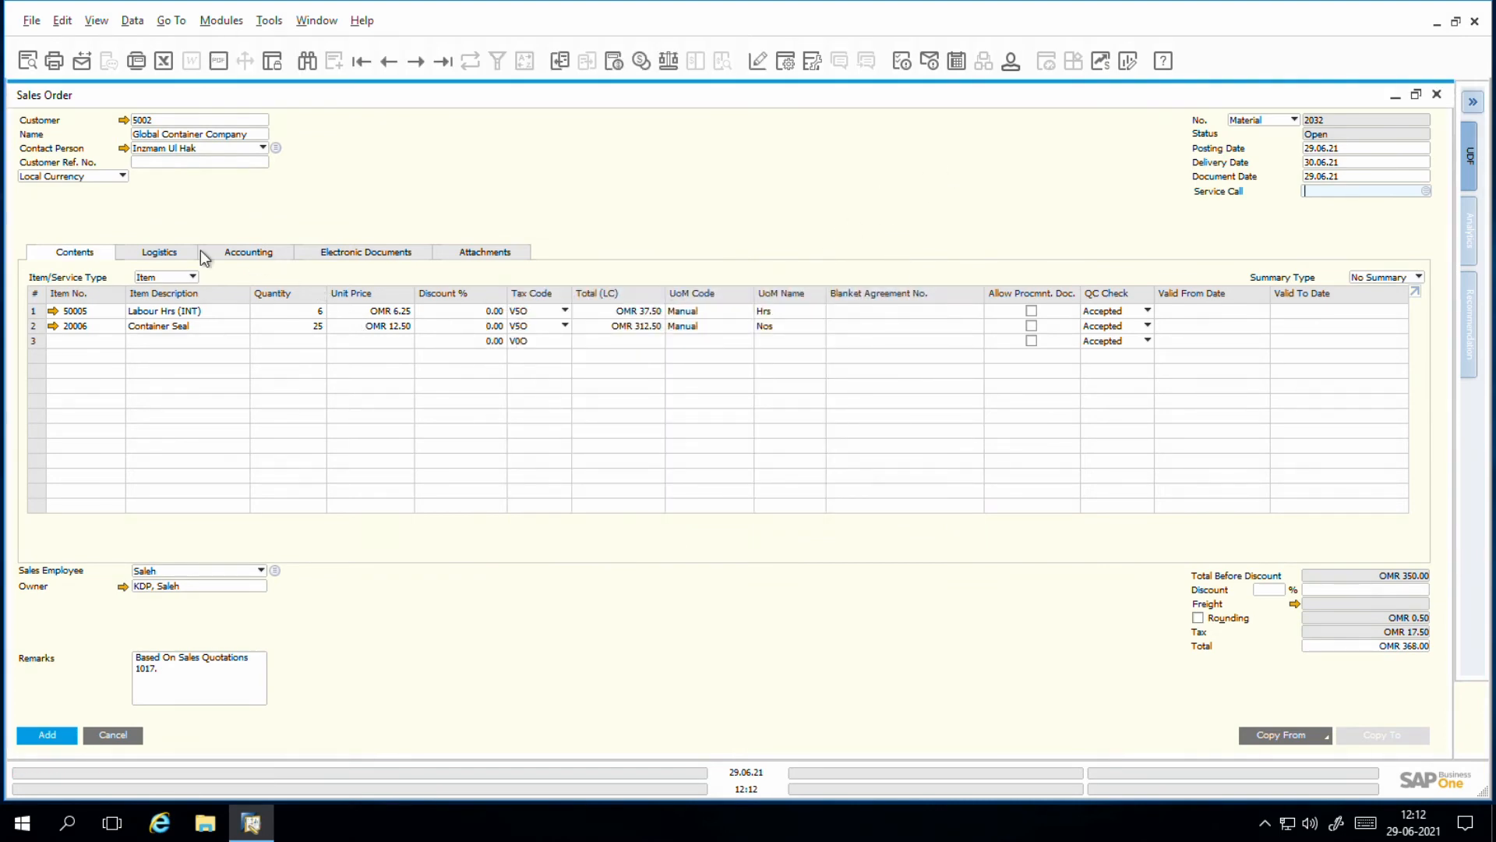
left_click(157, 254)
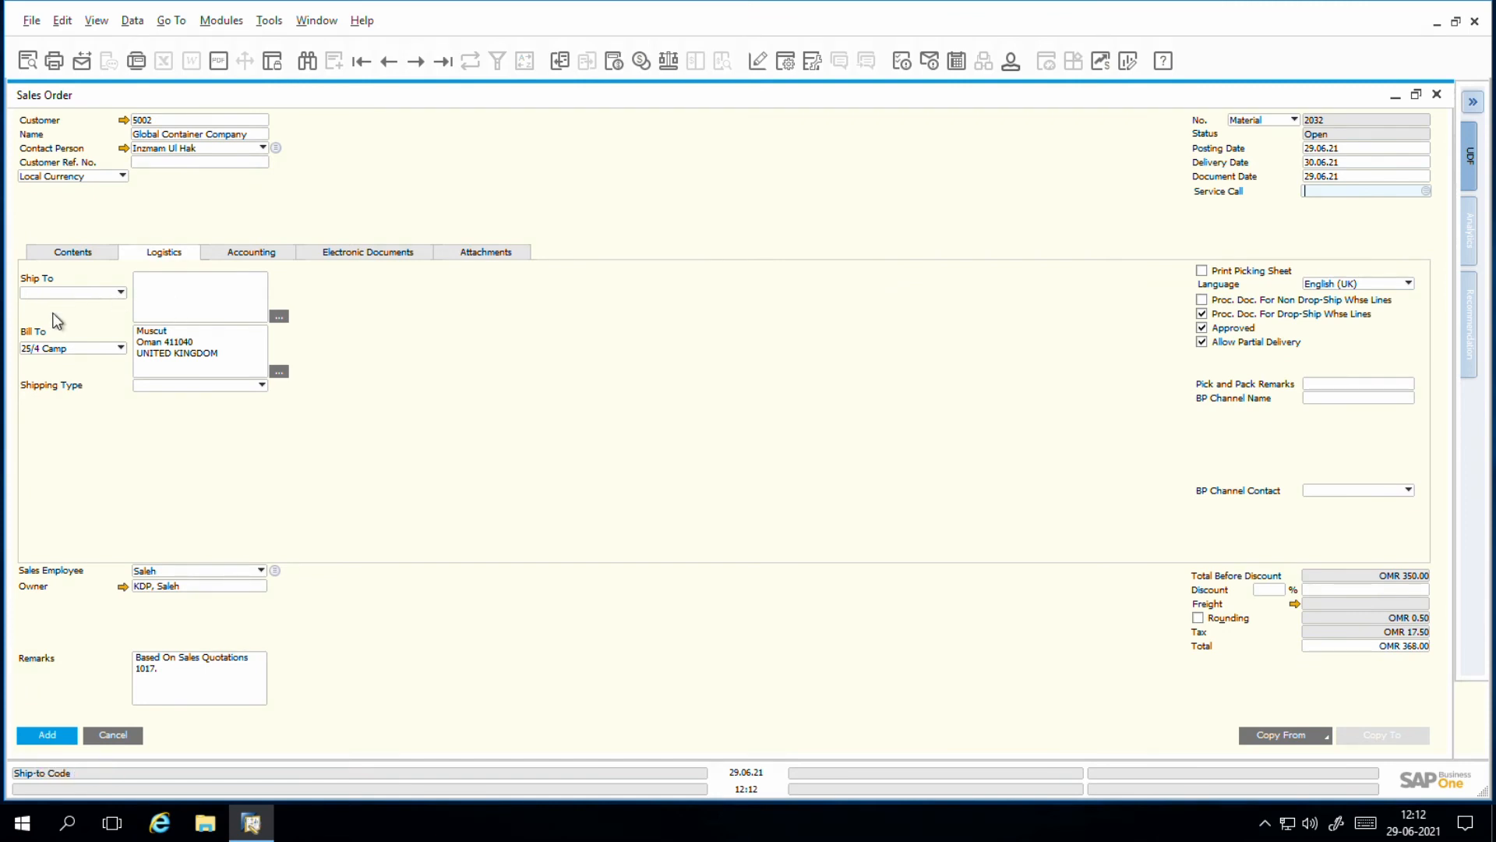
left_click(66, 257)
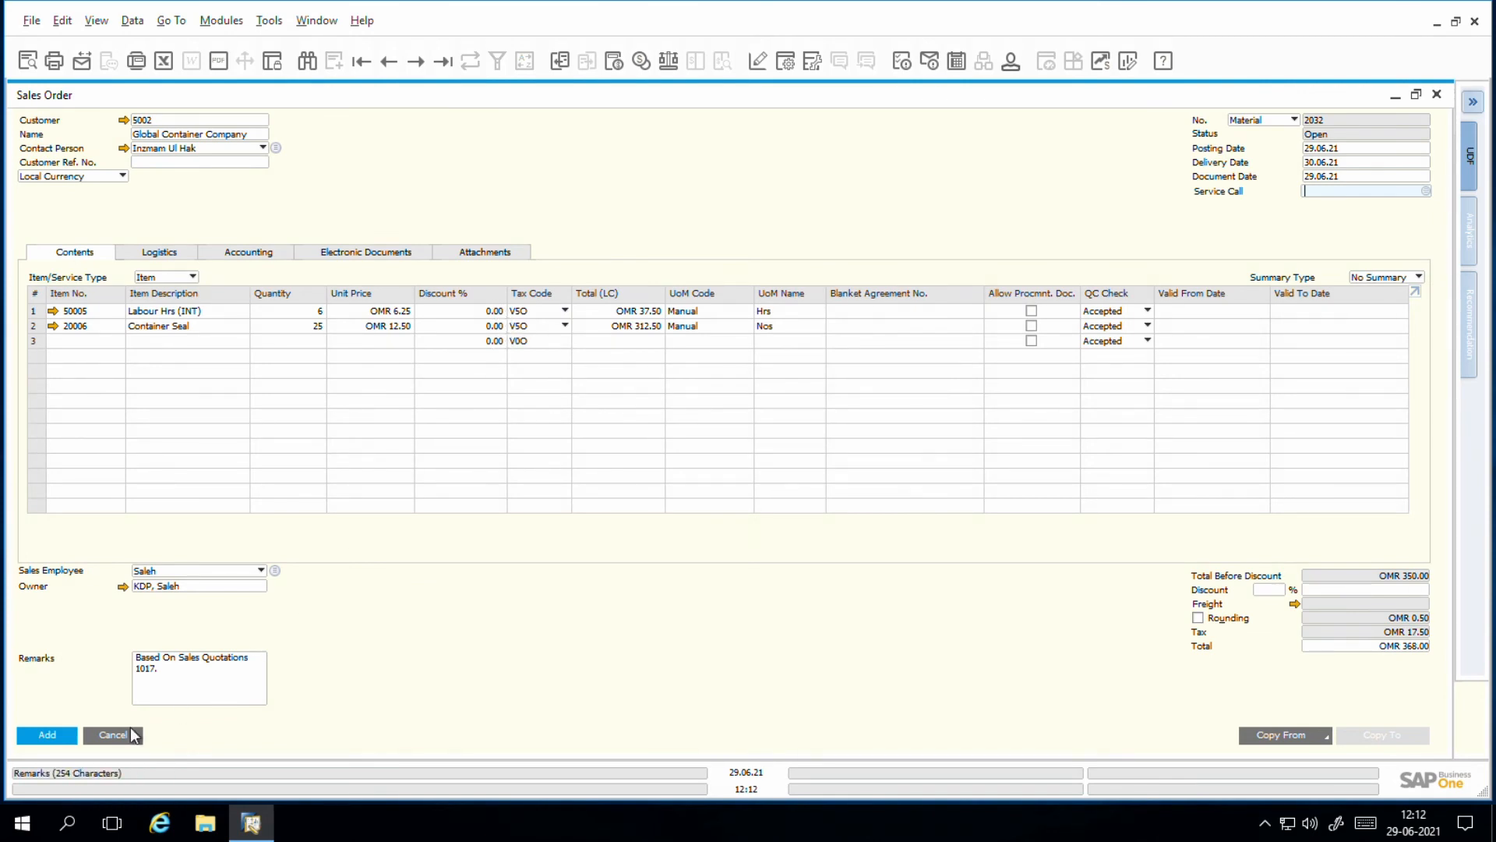
Step: Add the sales order, then save the related documents details and return to the service call
left_click(48, 736)
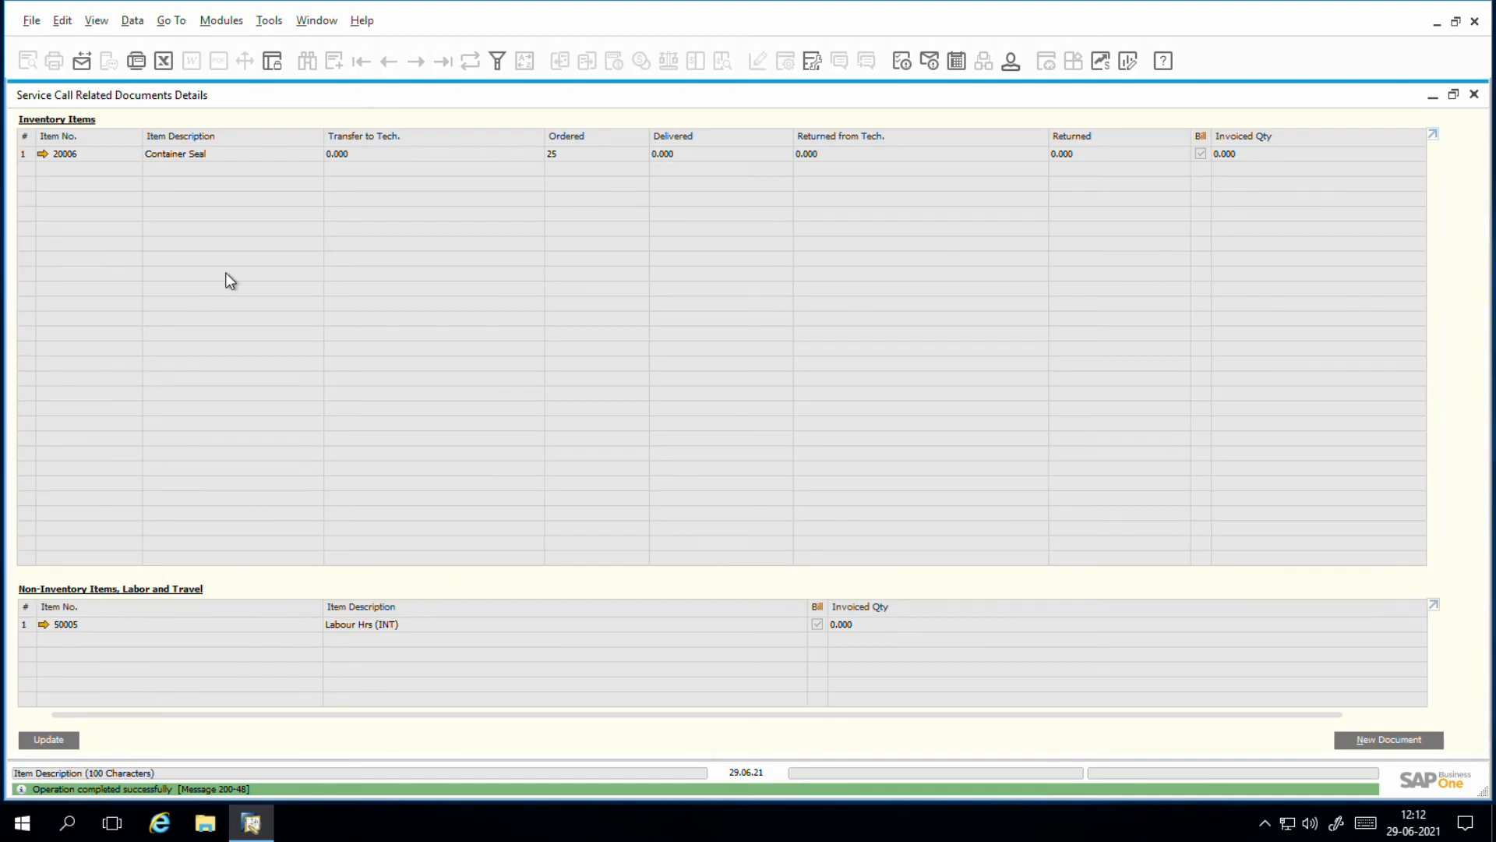
left_click(48, 741)
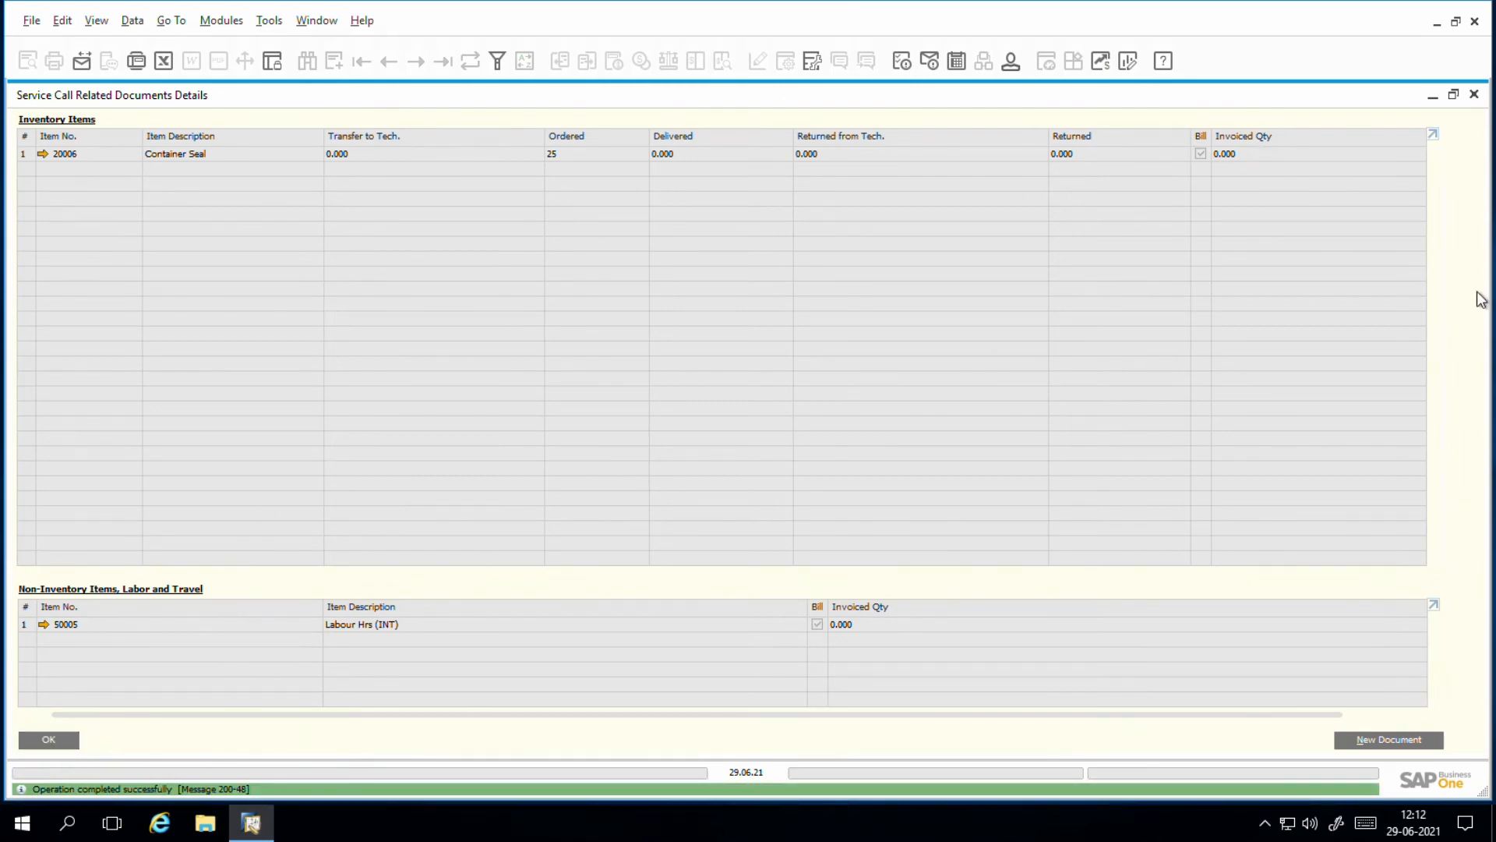
left_click(1474, 95)
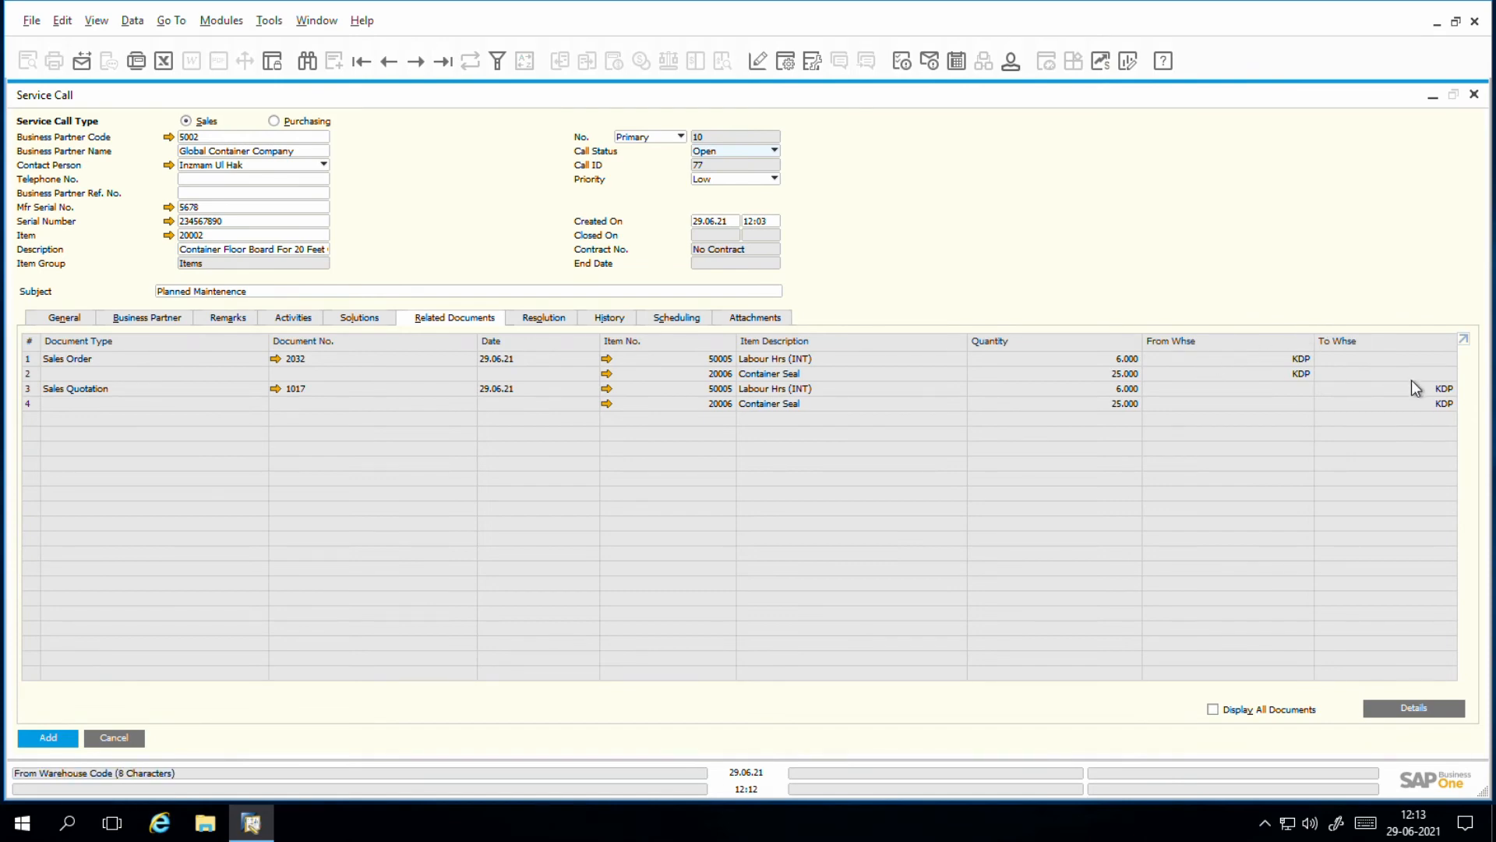
Step: Open sales order 2032 from the service call's related documents to review it, and close it again
left_click(281, 362)
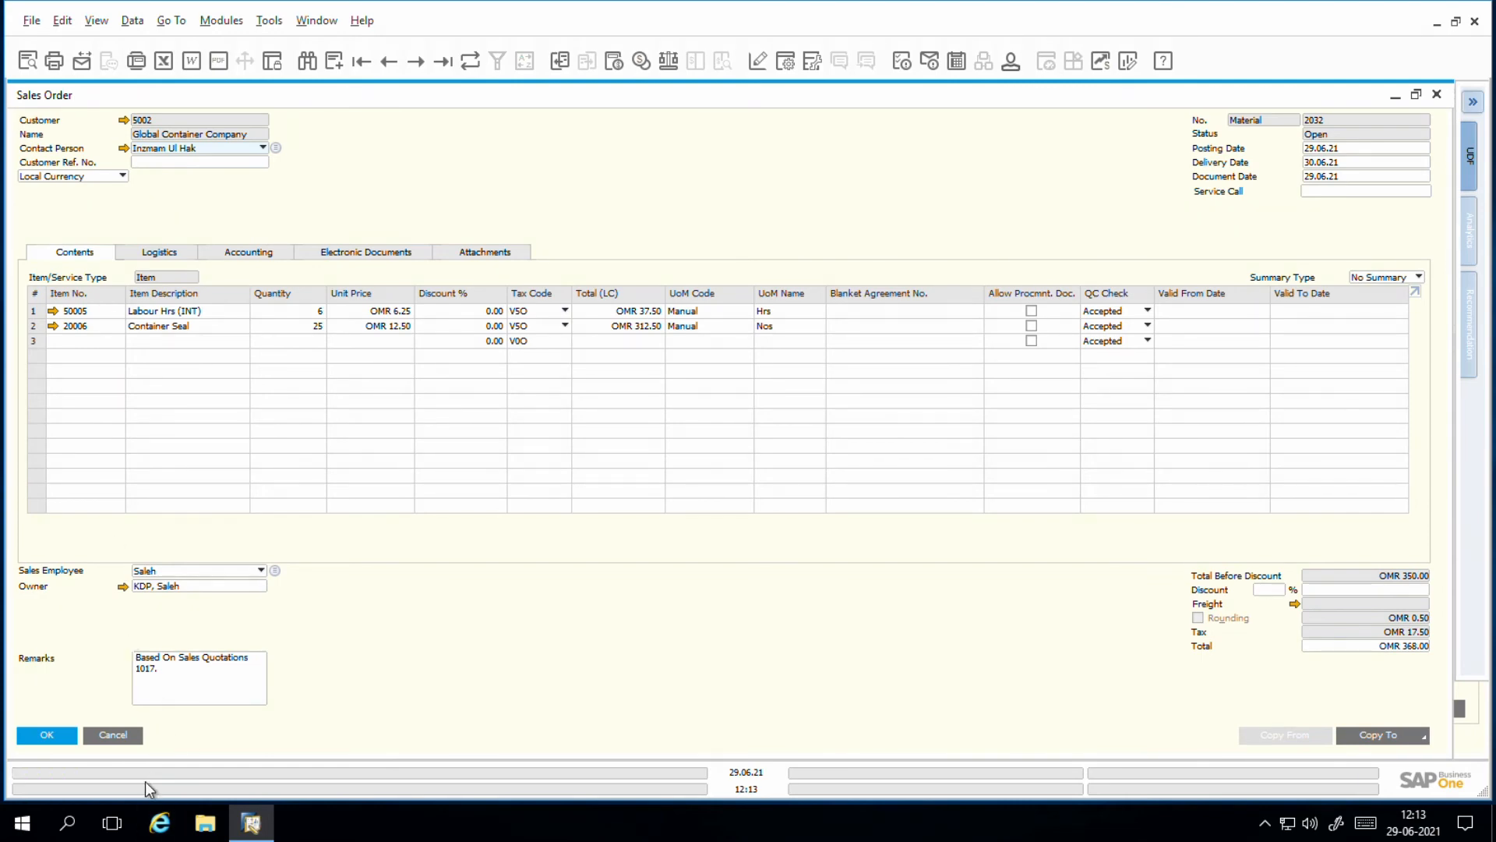
left_click(127, 740)
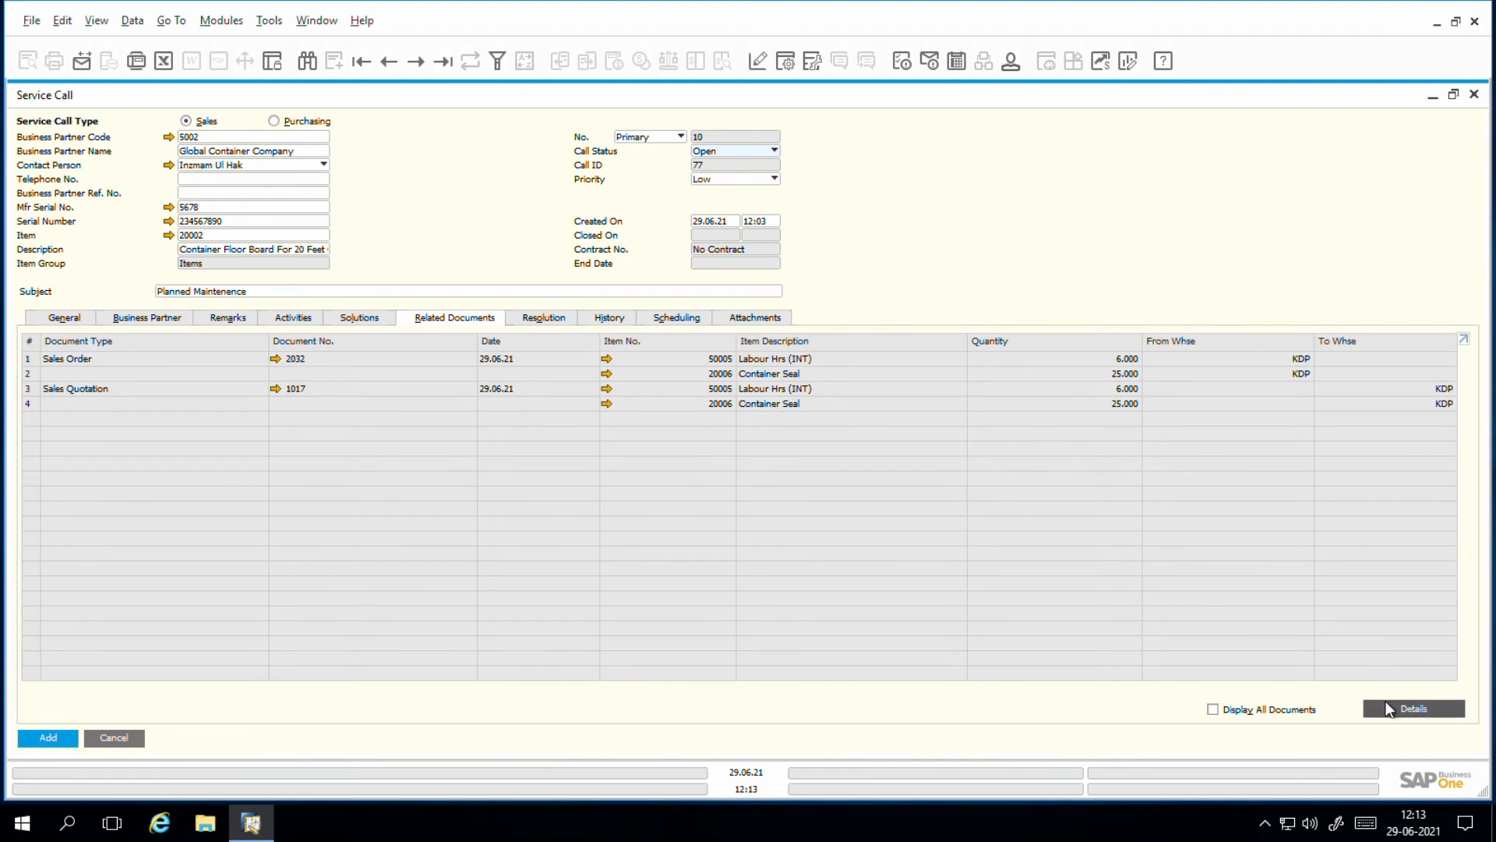
Step: Create a new related A/R invoice by copying all data from sales order 2032, using the current exchange rate
left_click(1414, 707)
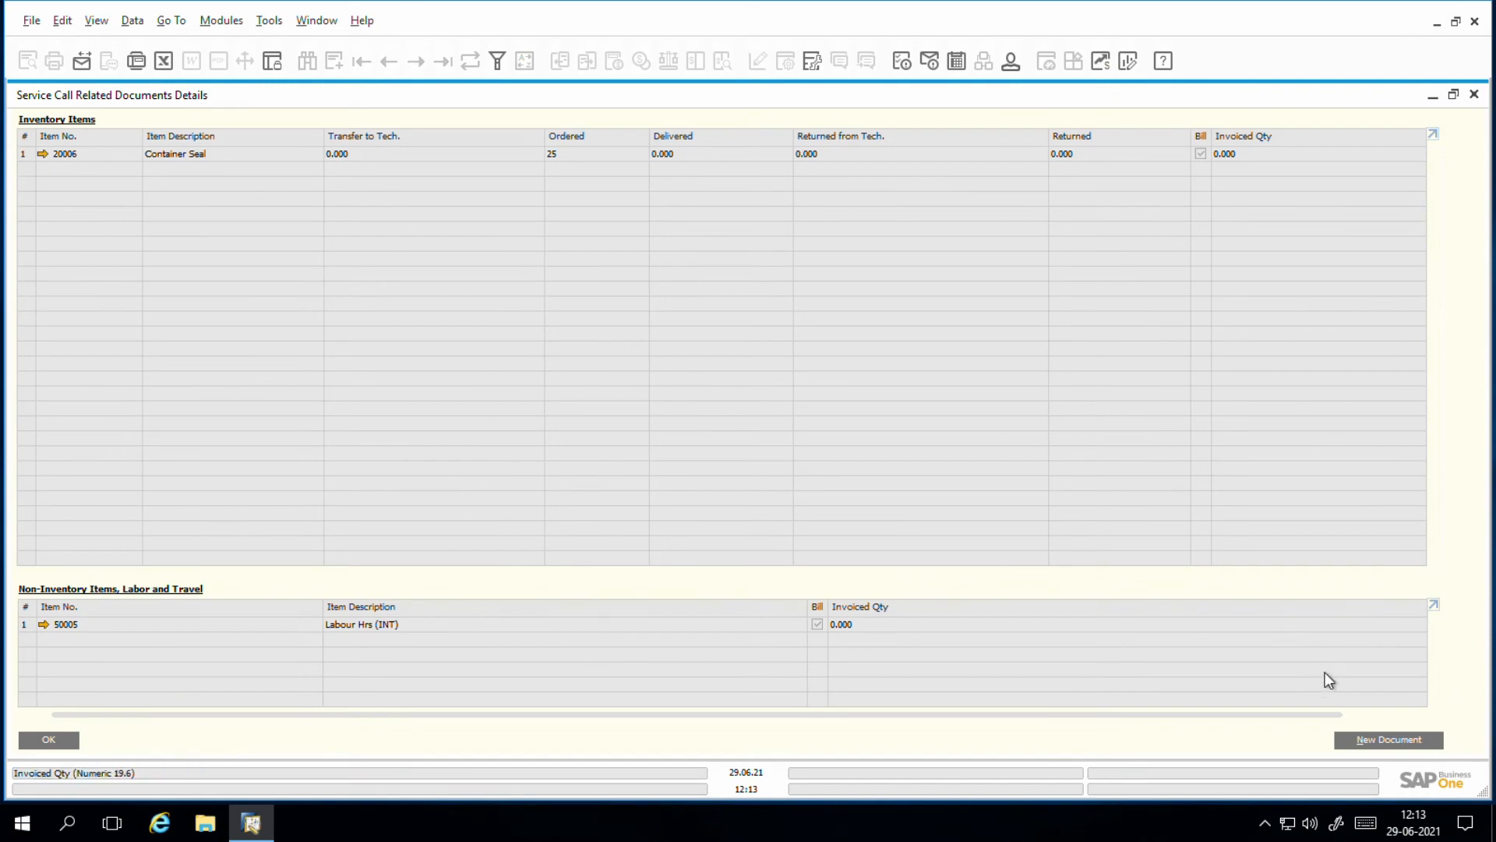
left_click(1373, 737)
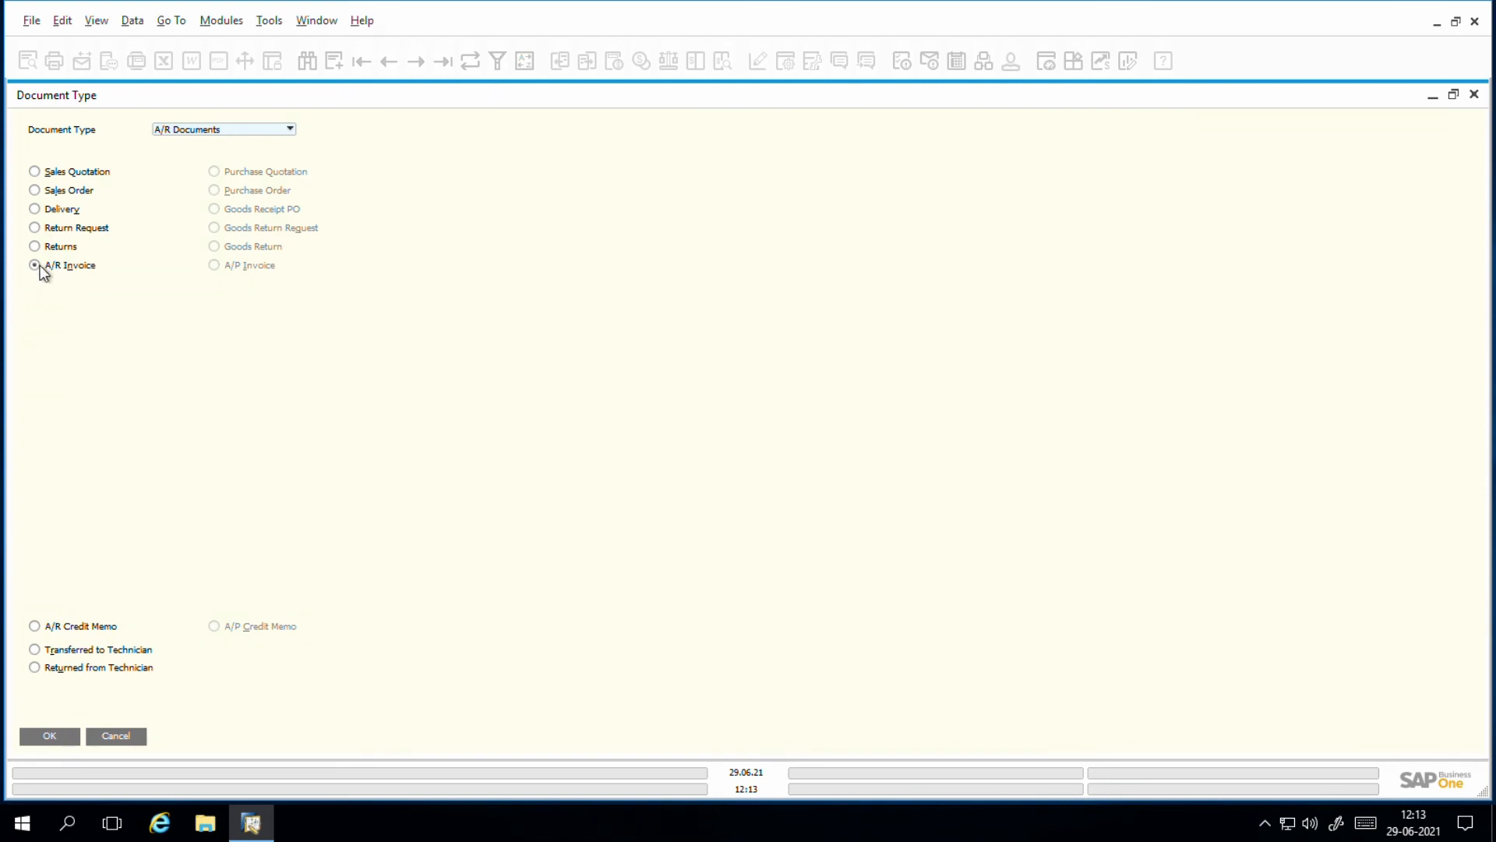
left_click(56, 738)
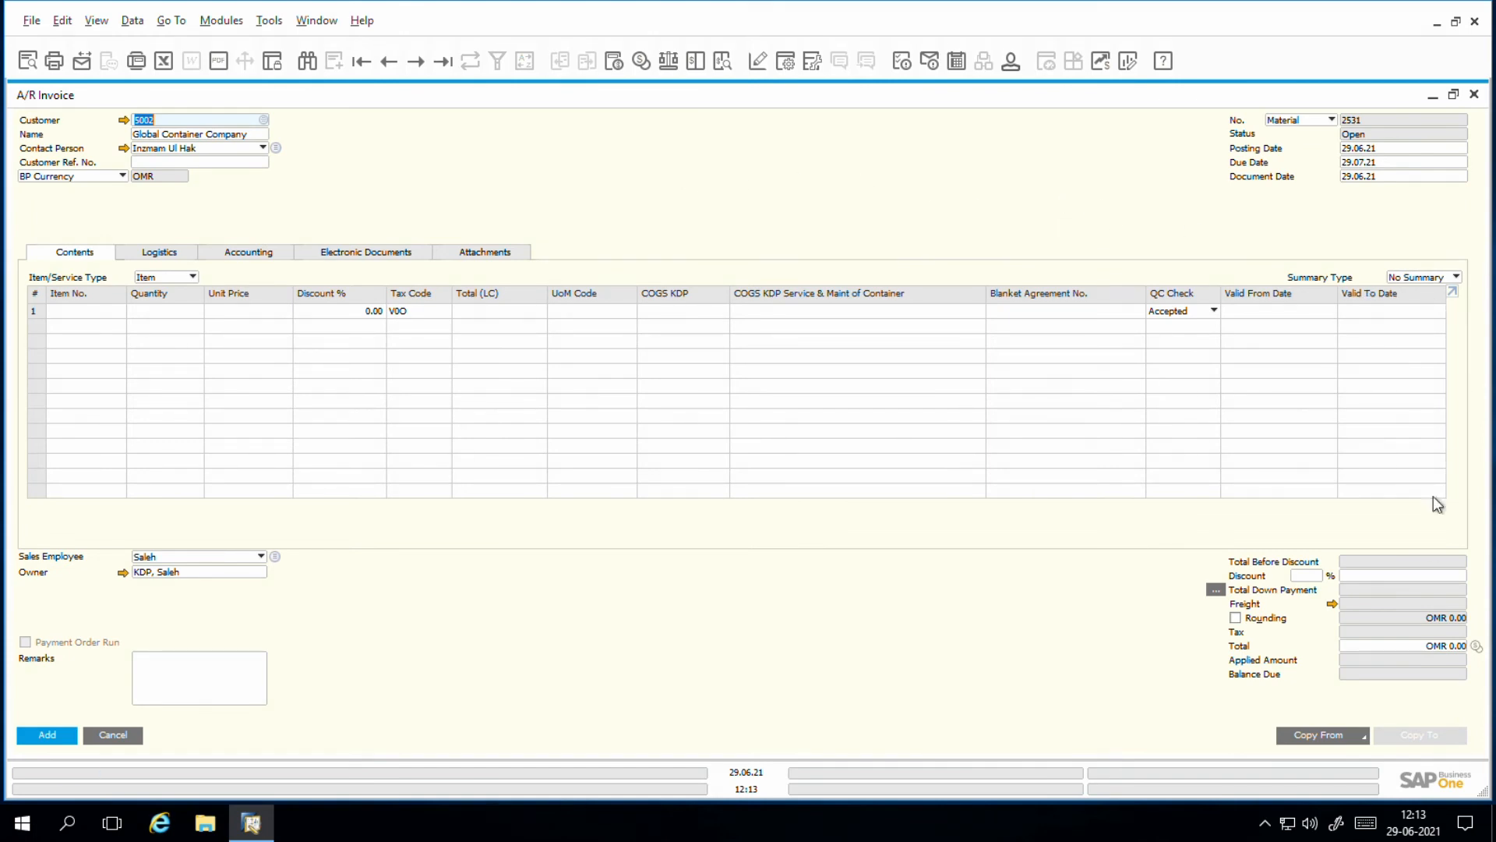
left_click(1326, 736)
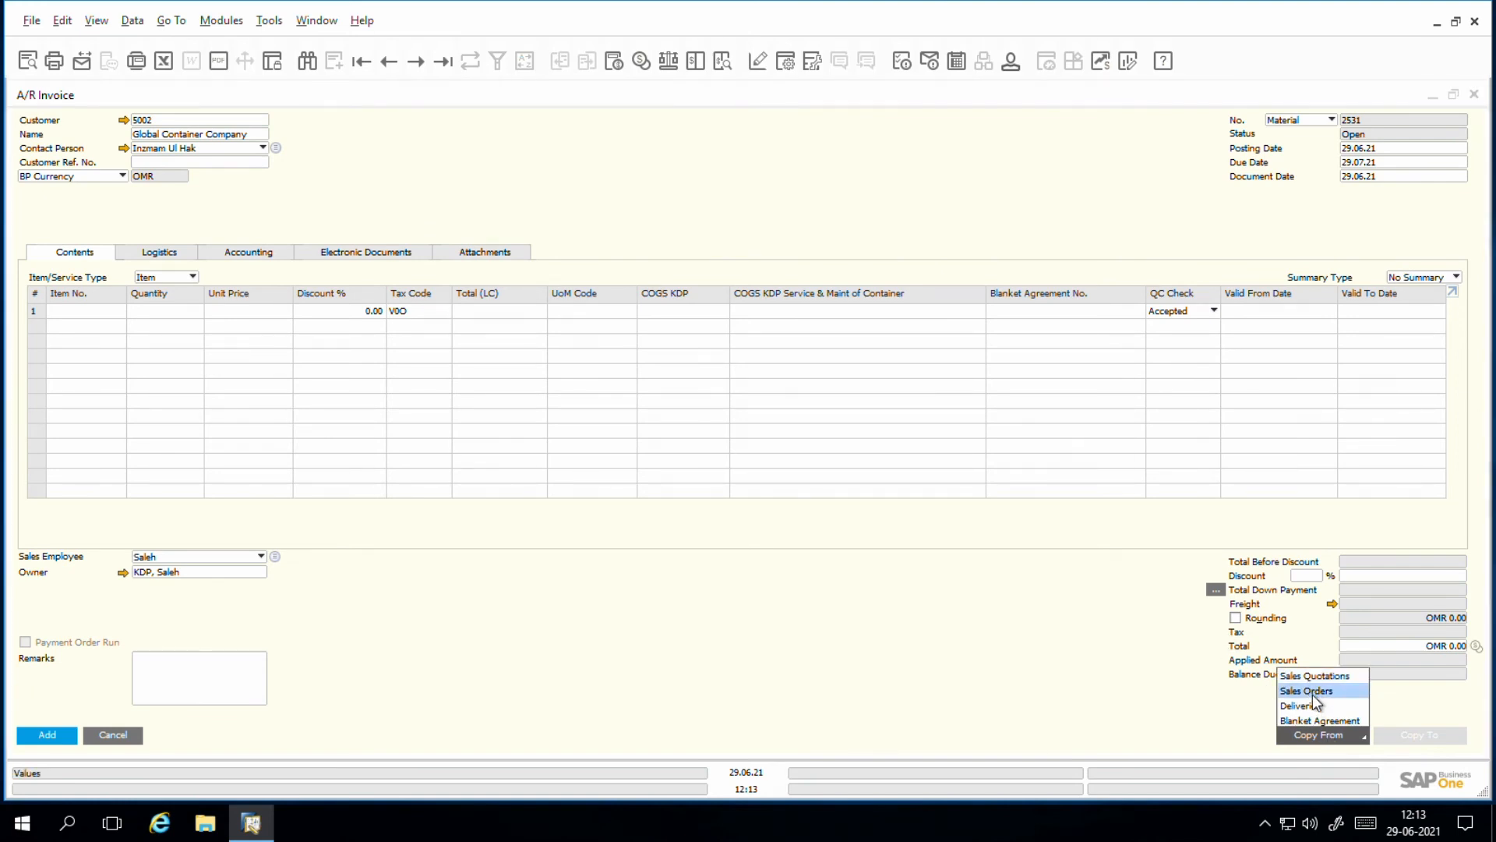
left_click(1312, 692)
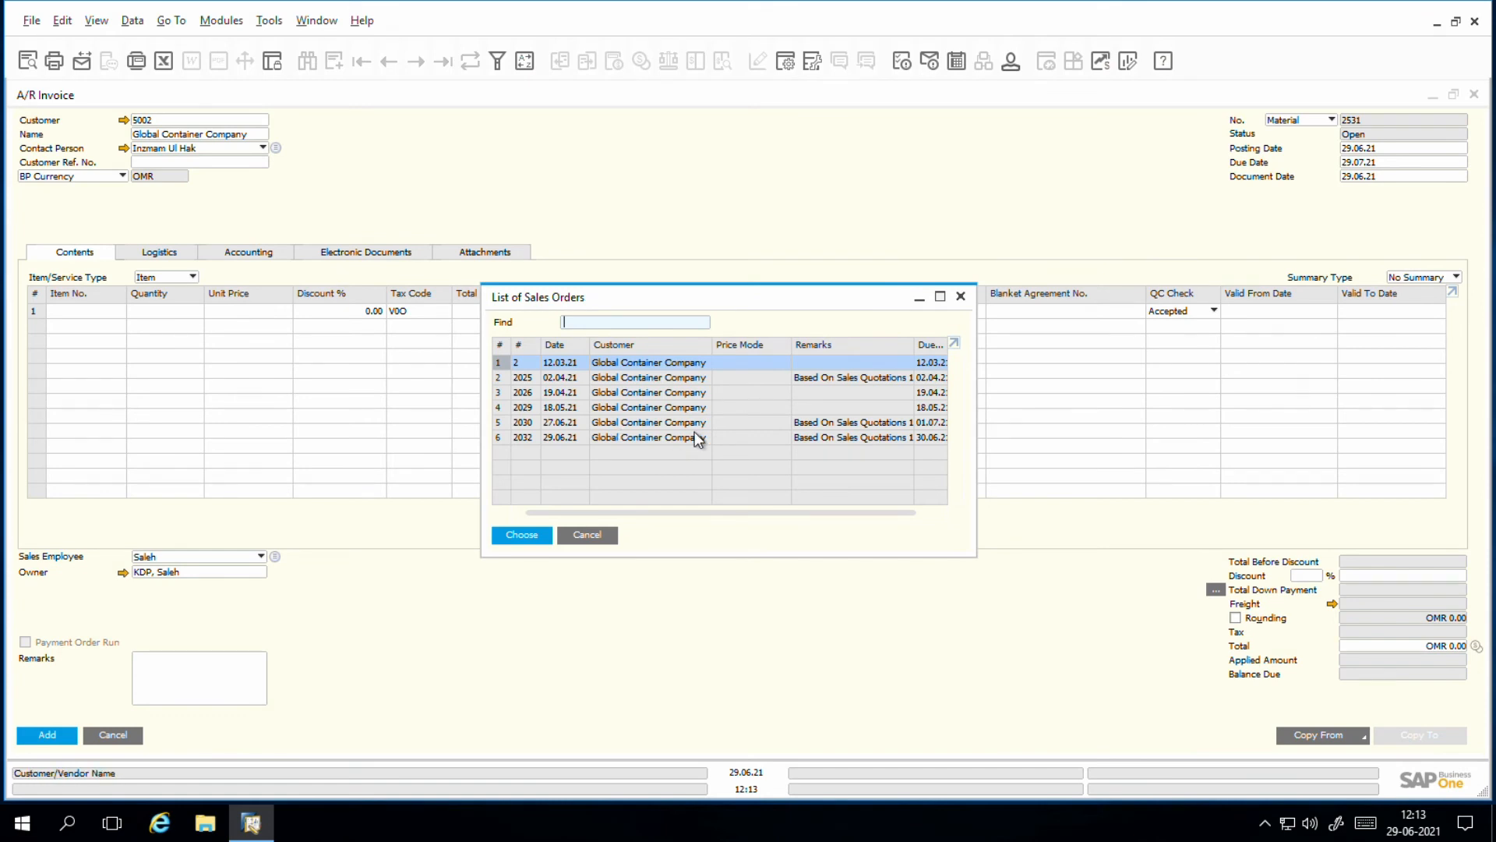
left_click(504, 441)
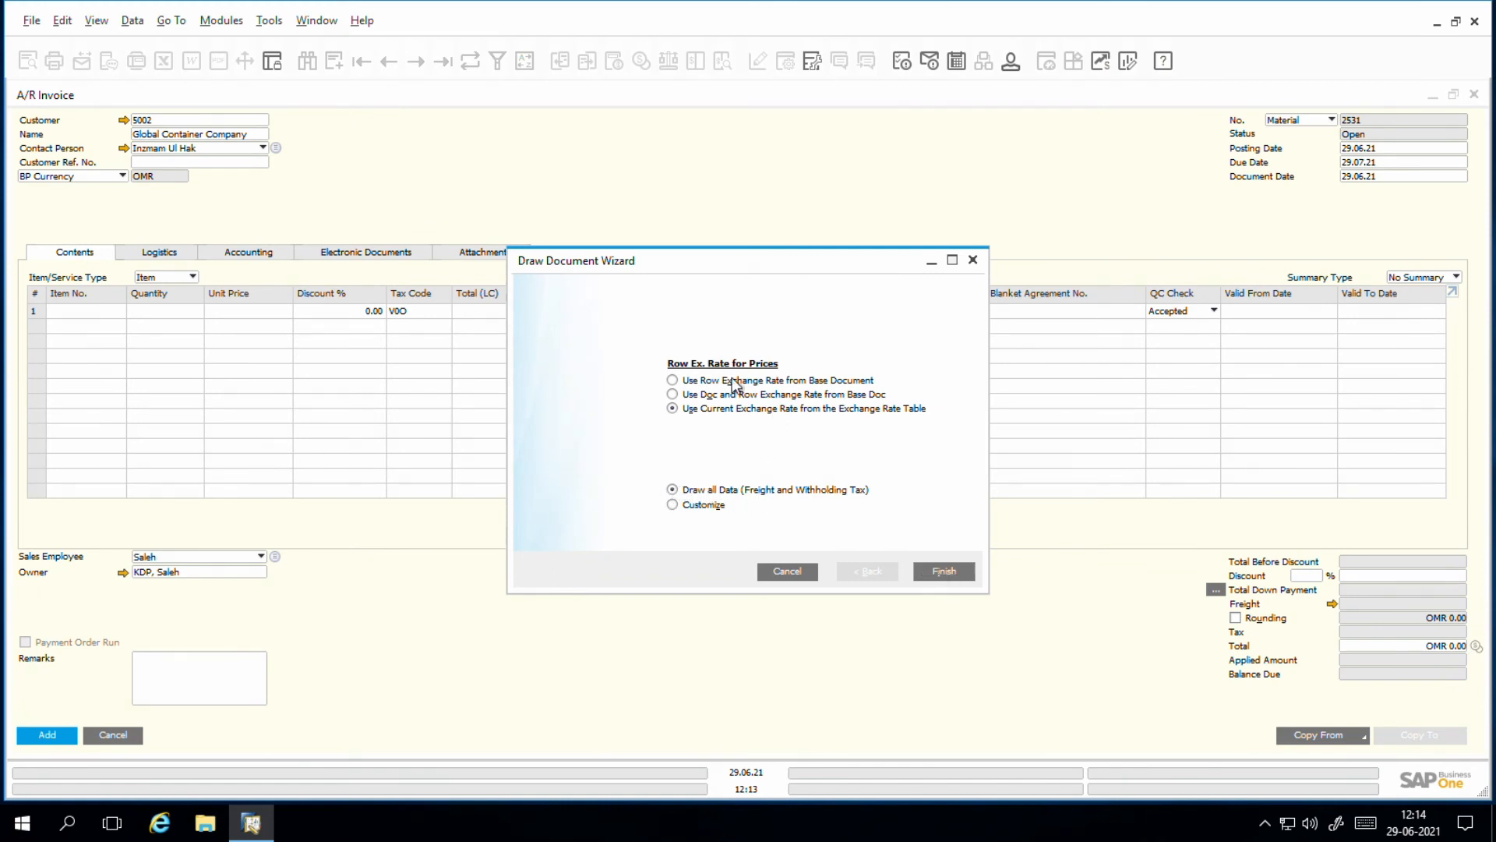
left_click(947, 575)
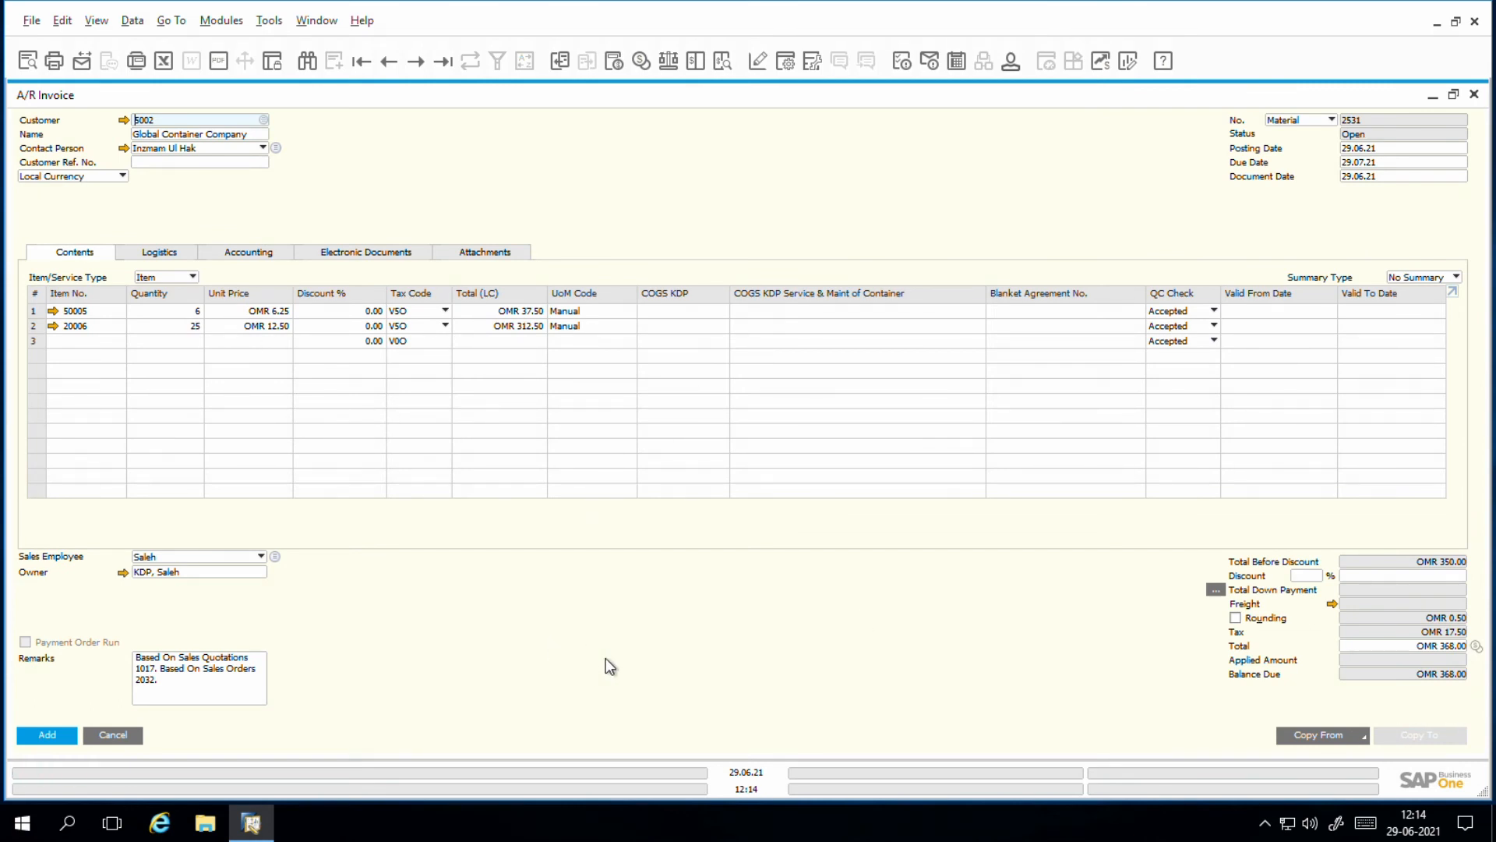
Step: Add the A/R invoice, save the related documents details and return to the service call
left_click(45, 736)
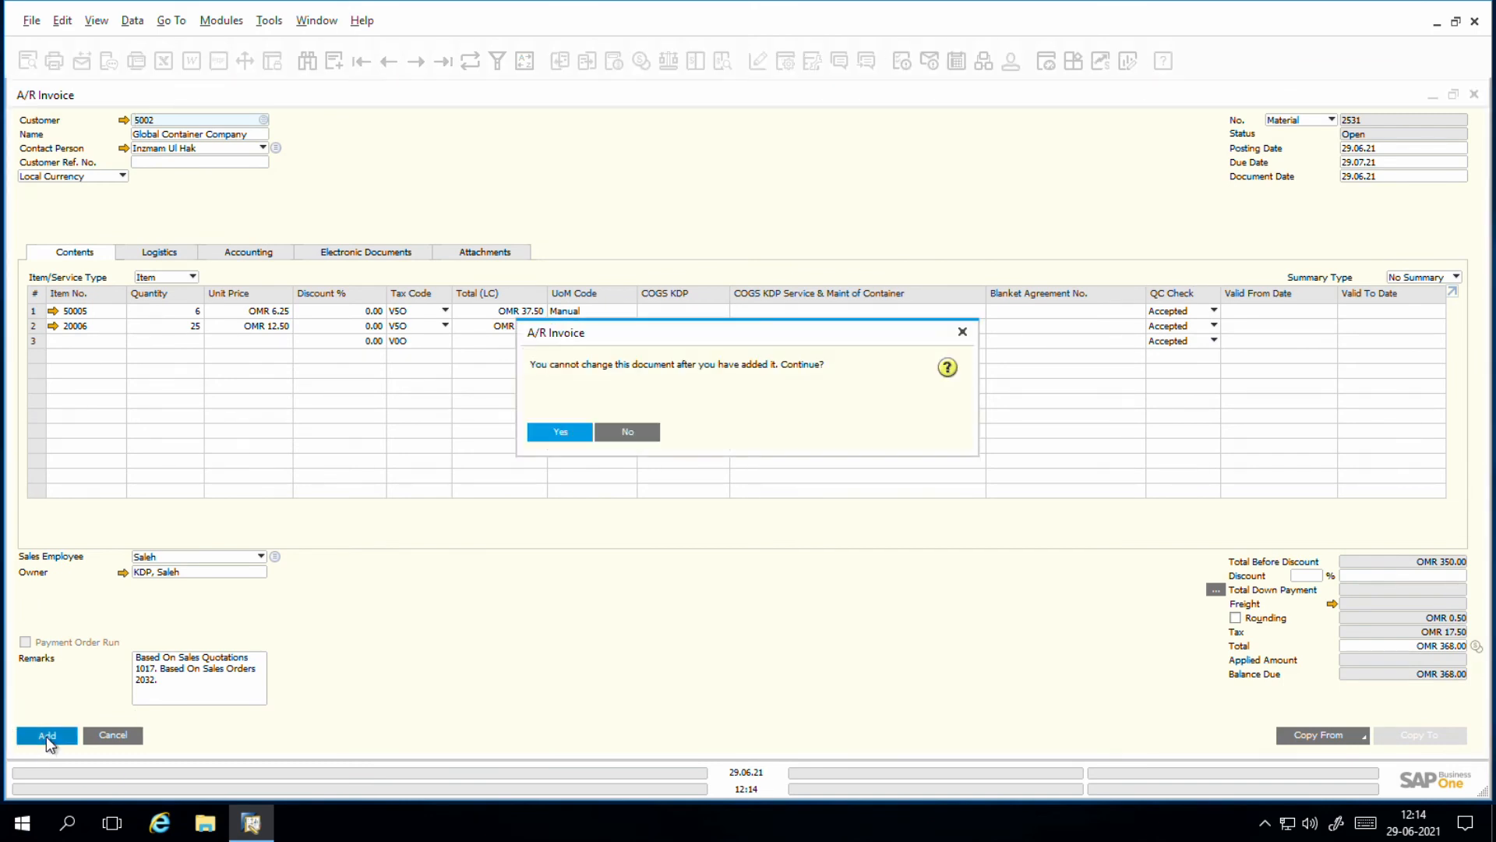
left_click(555, 433)
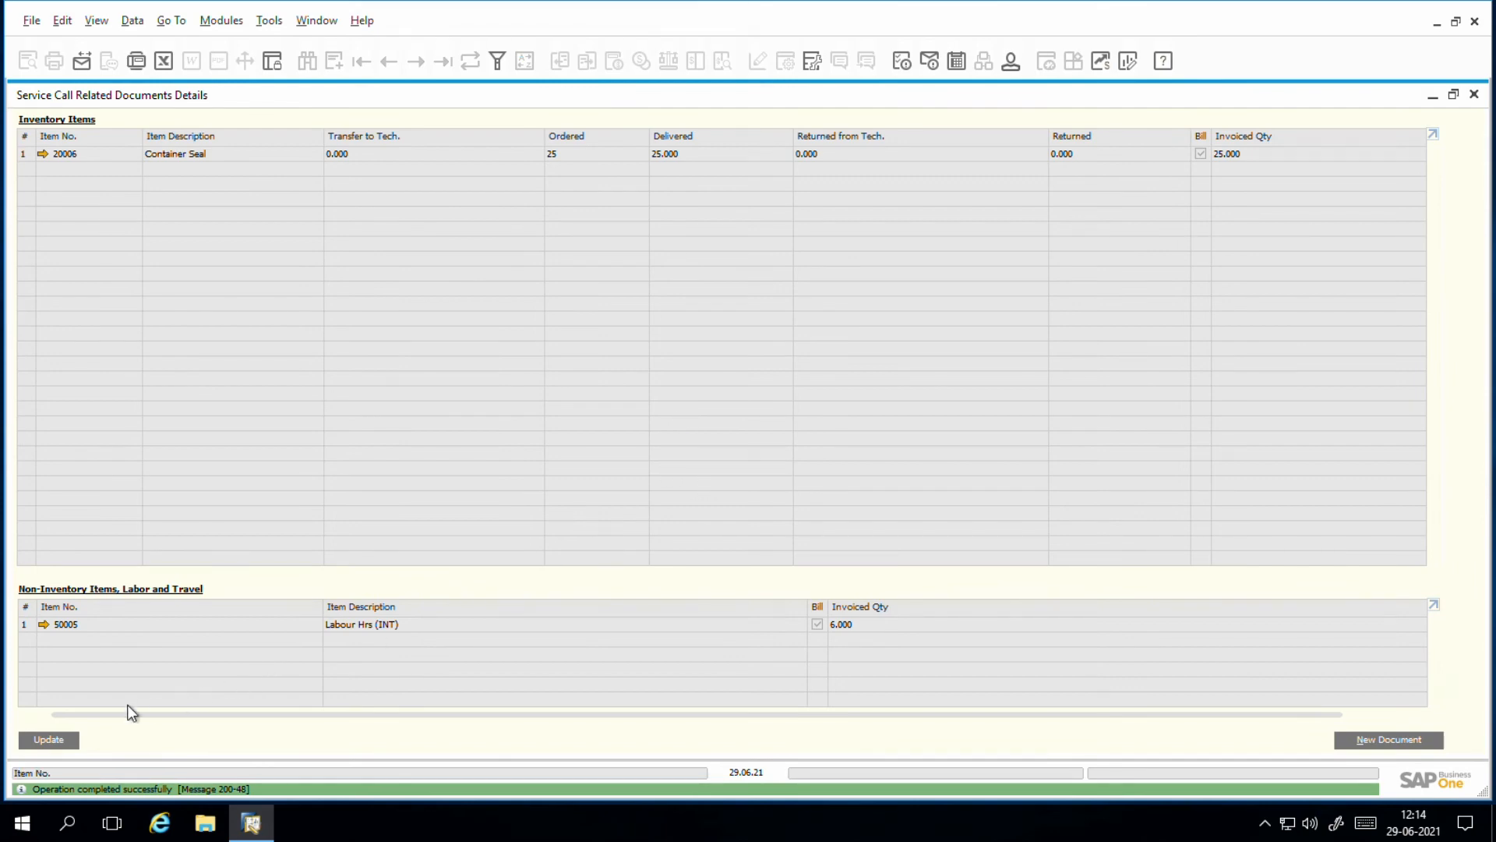
left_click(58, 740)
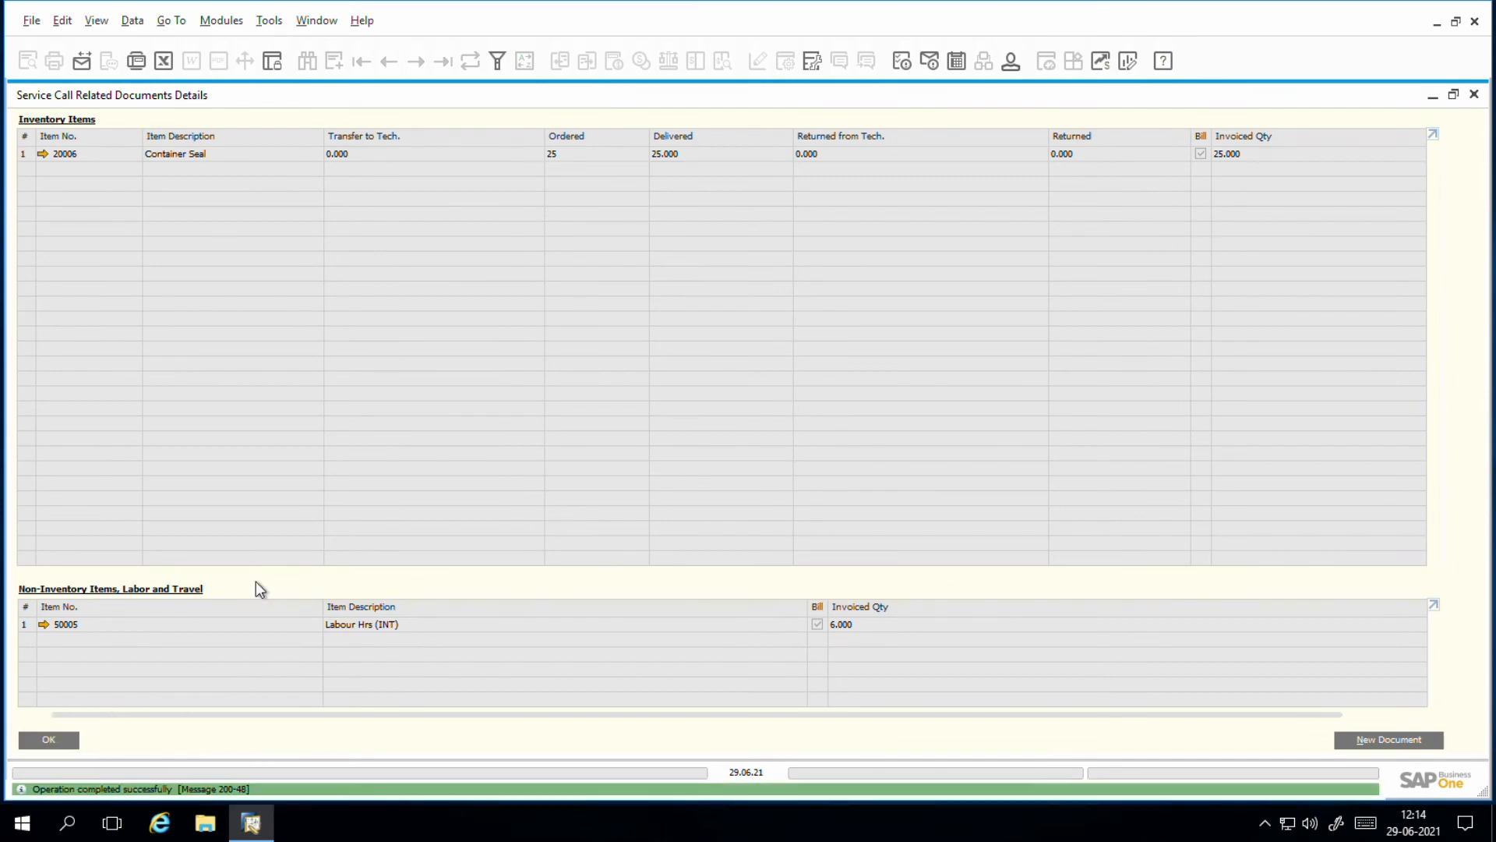
left_click(1475, 96)
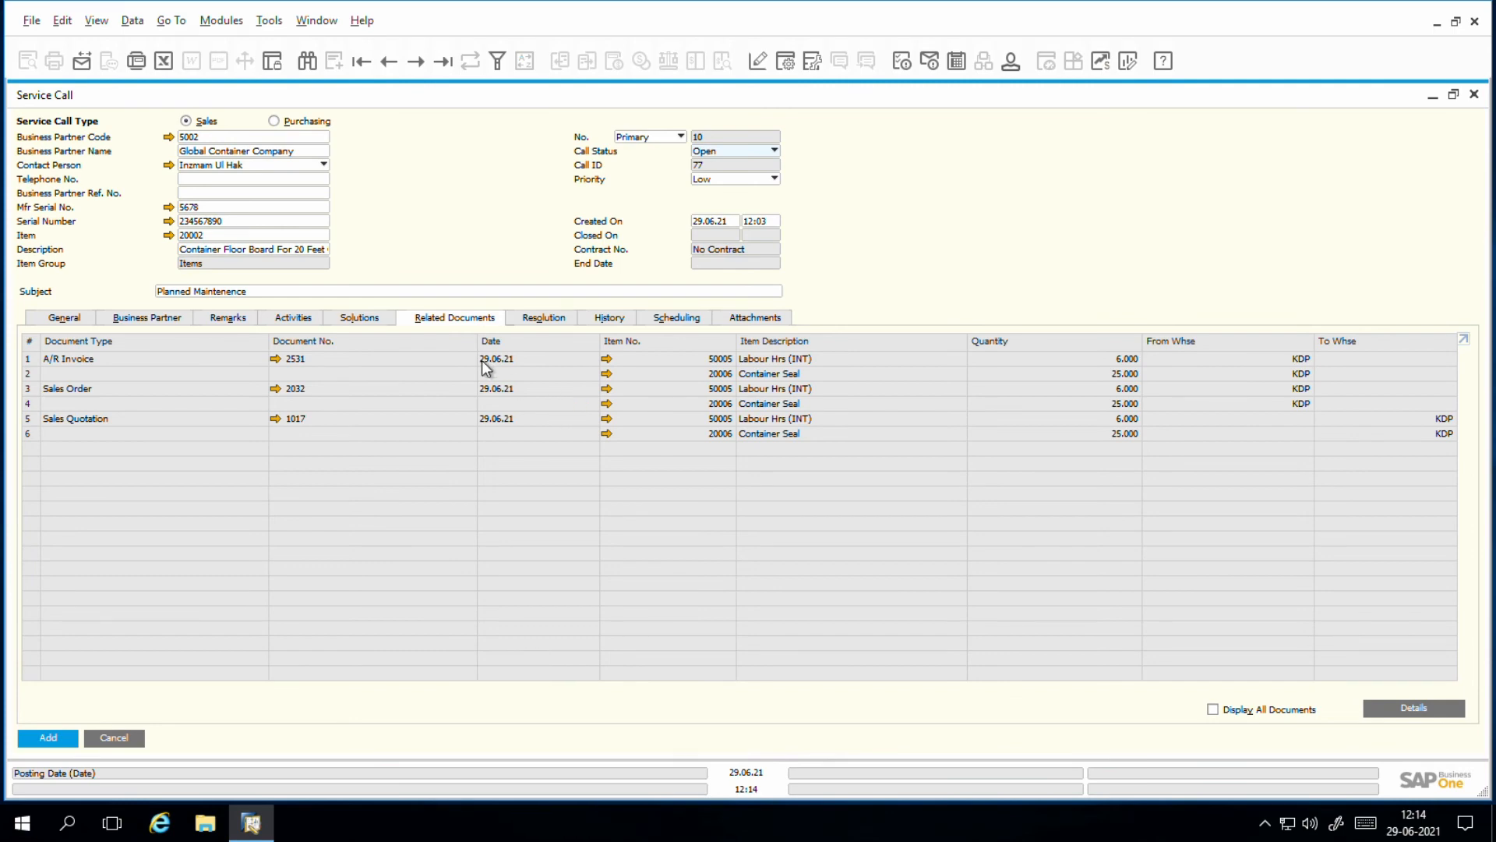
Step: Review the service call's resolution notes area and its update history
left_click(545, 321)
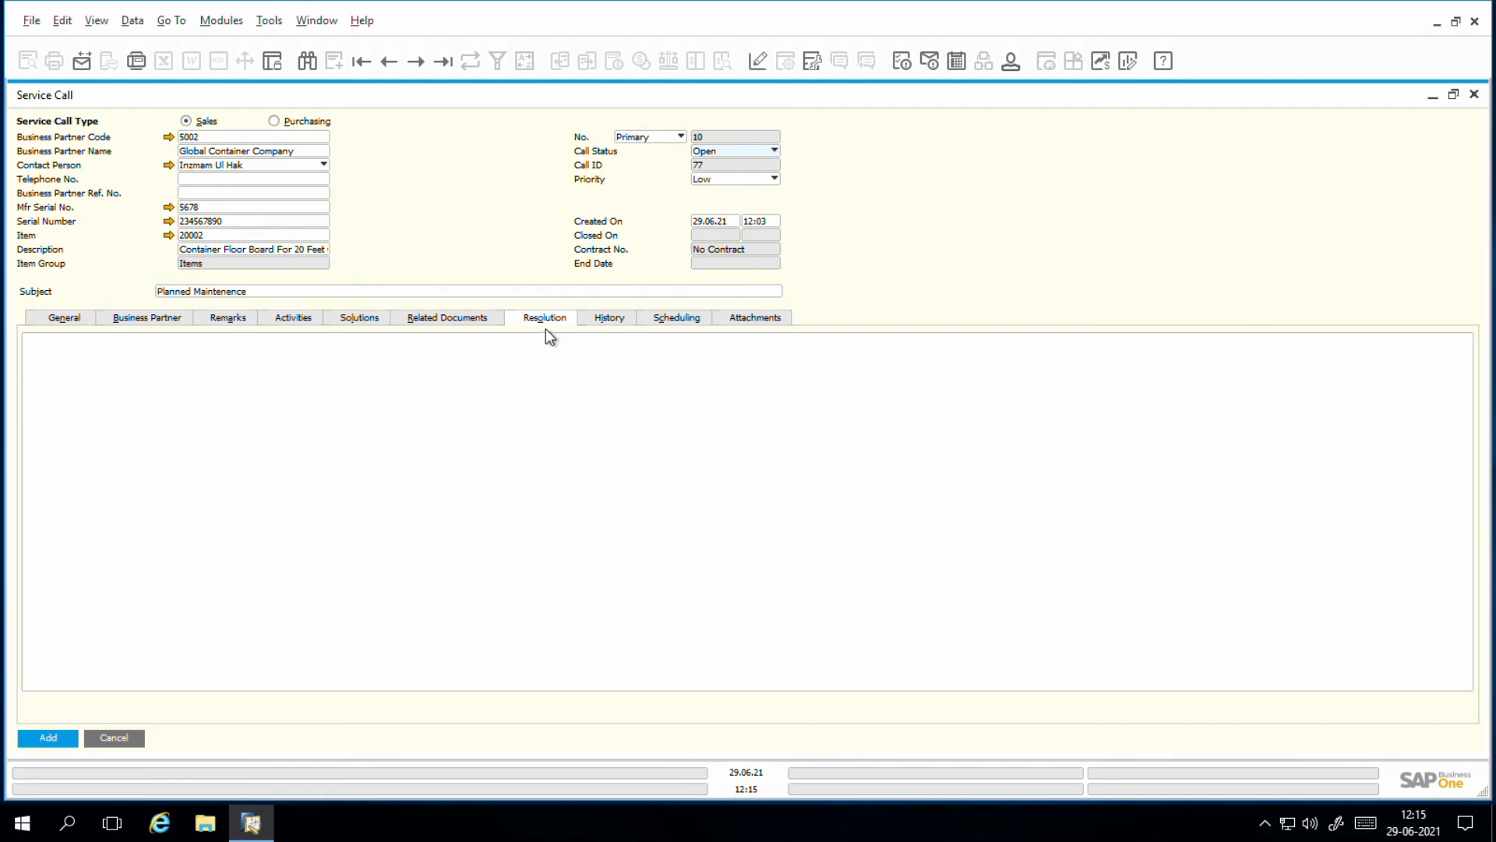
left_click(393, 374)
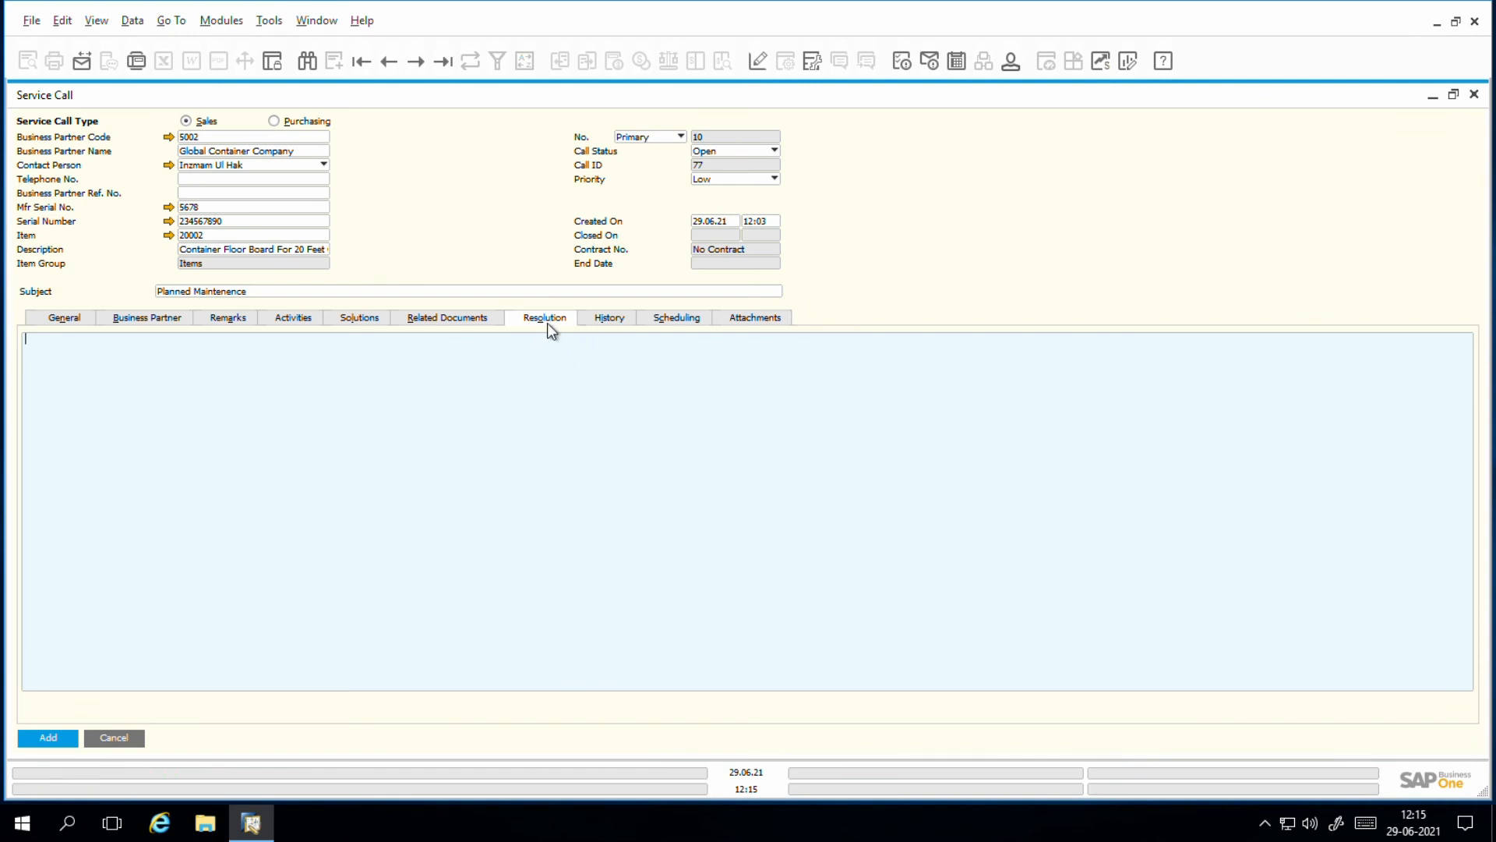
left_click(606, 322)
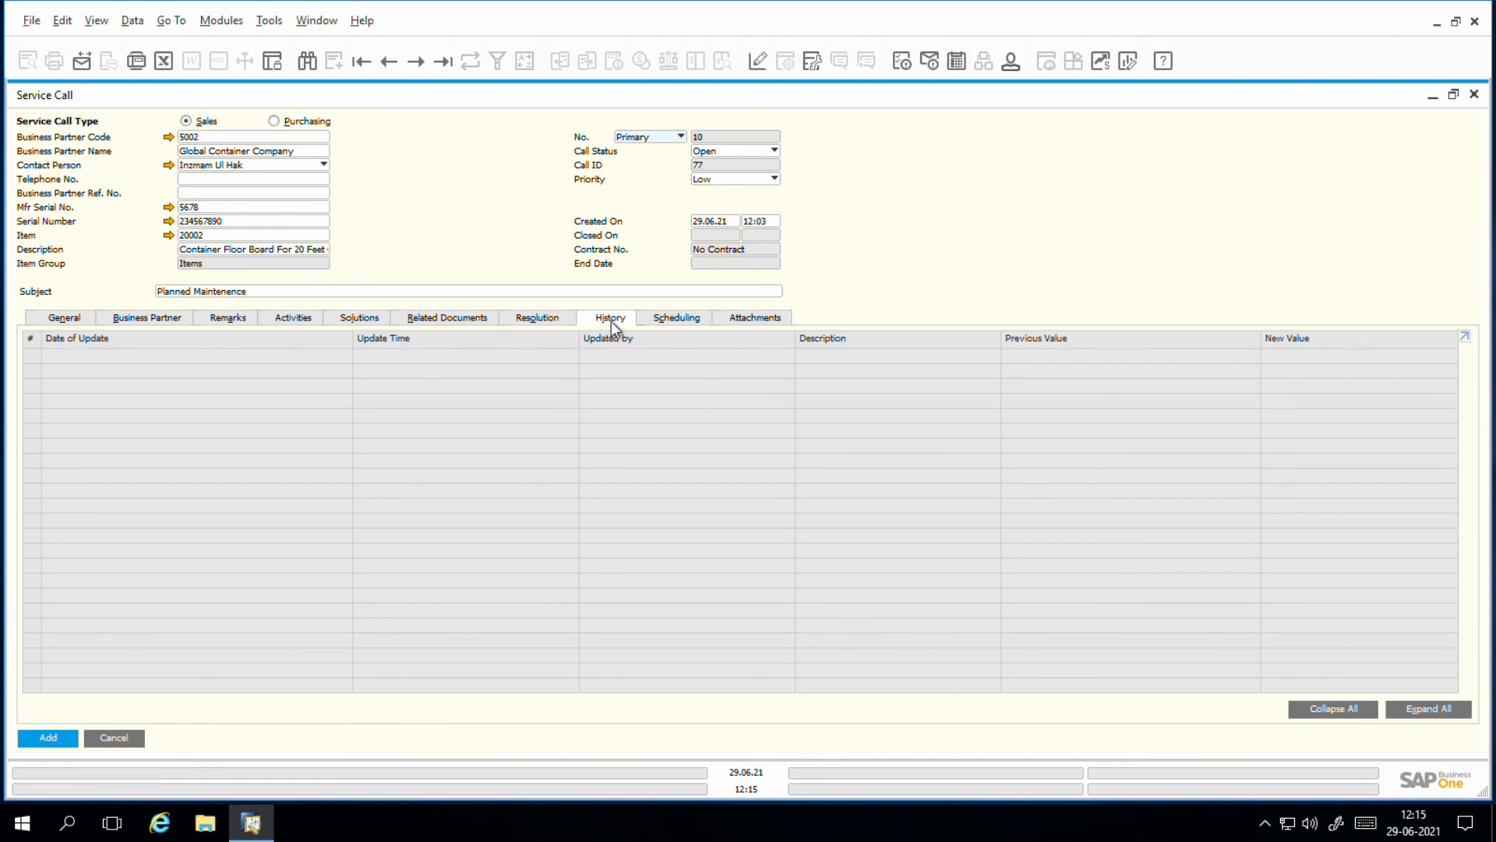
Step: Add a scheduling row to the service call and assign the second employee in the employee list as its technician
left_click(666, 319)
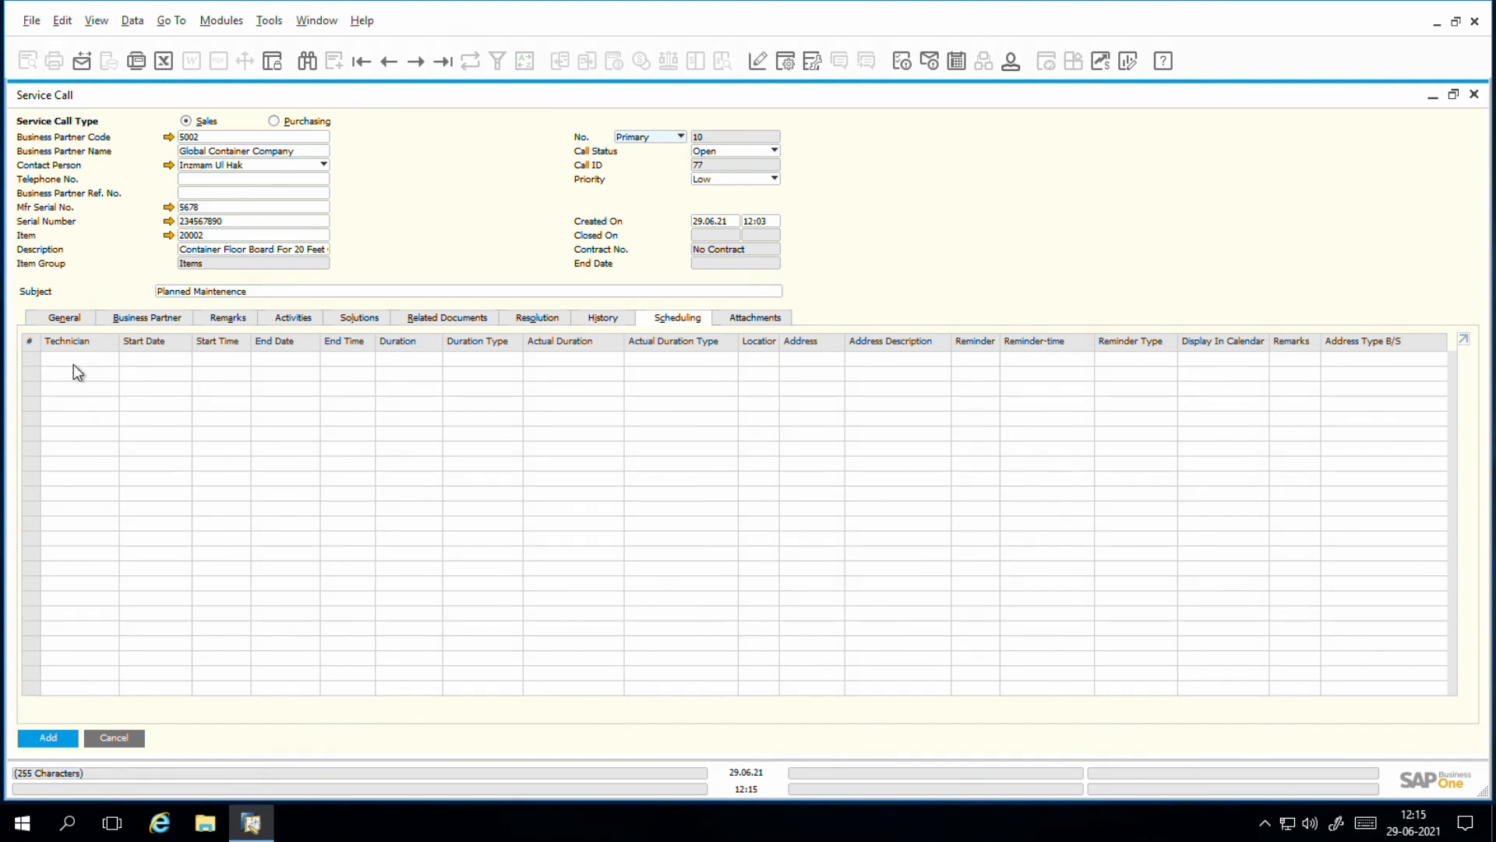
right_click(36, 346)
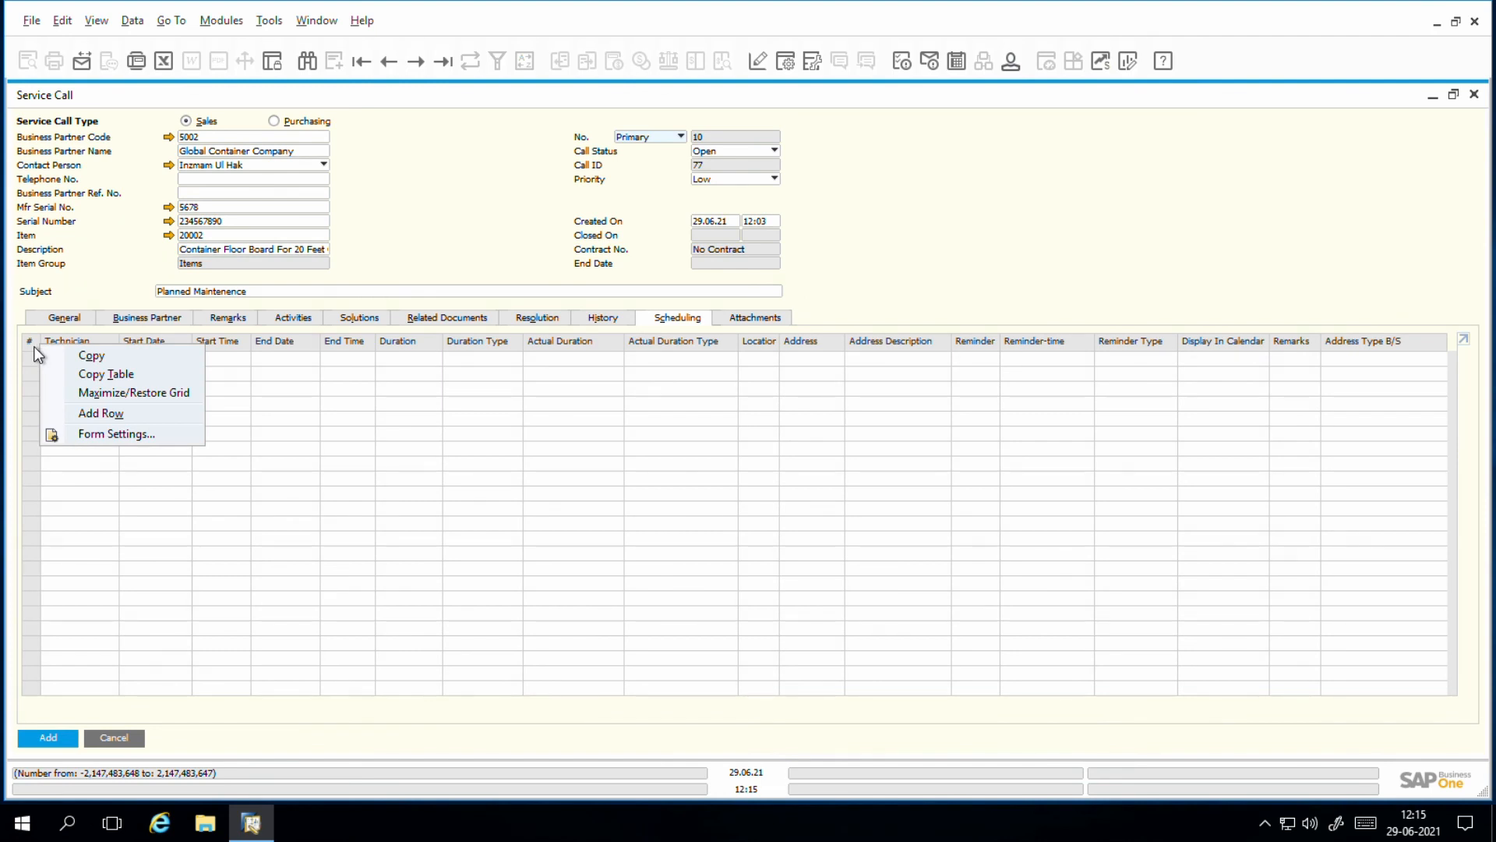
left_click(106, 416)
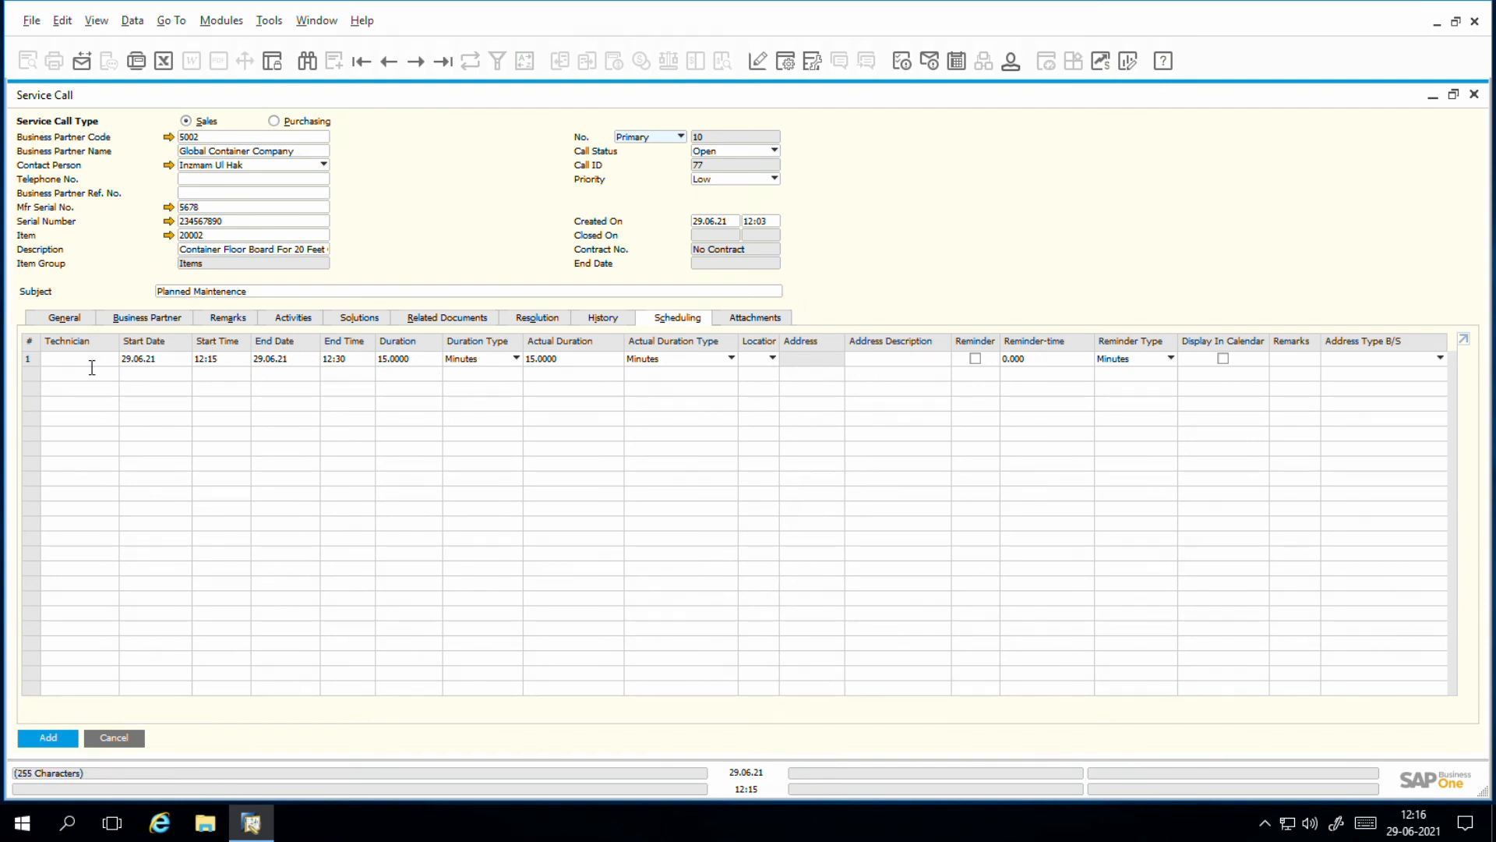
left_click(91, 364)
left_click(113, 359)
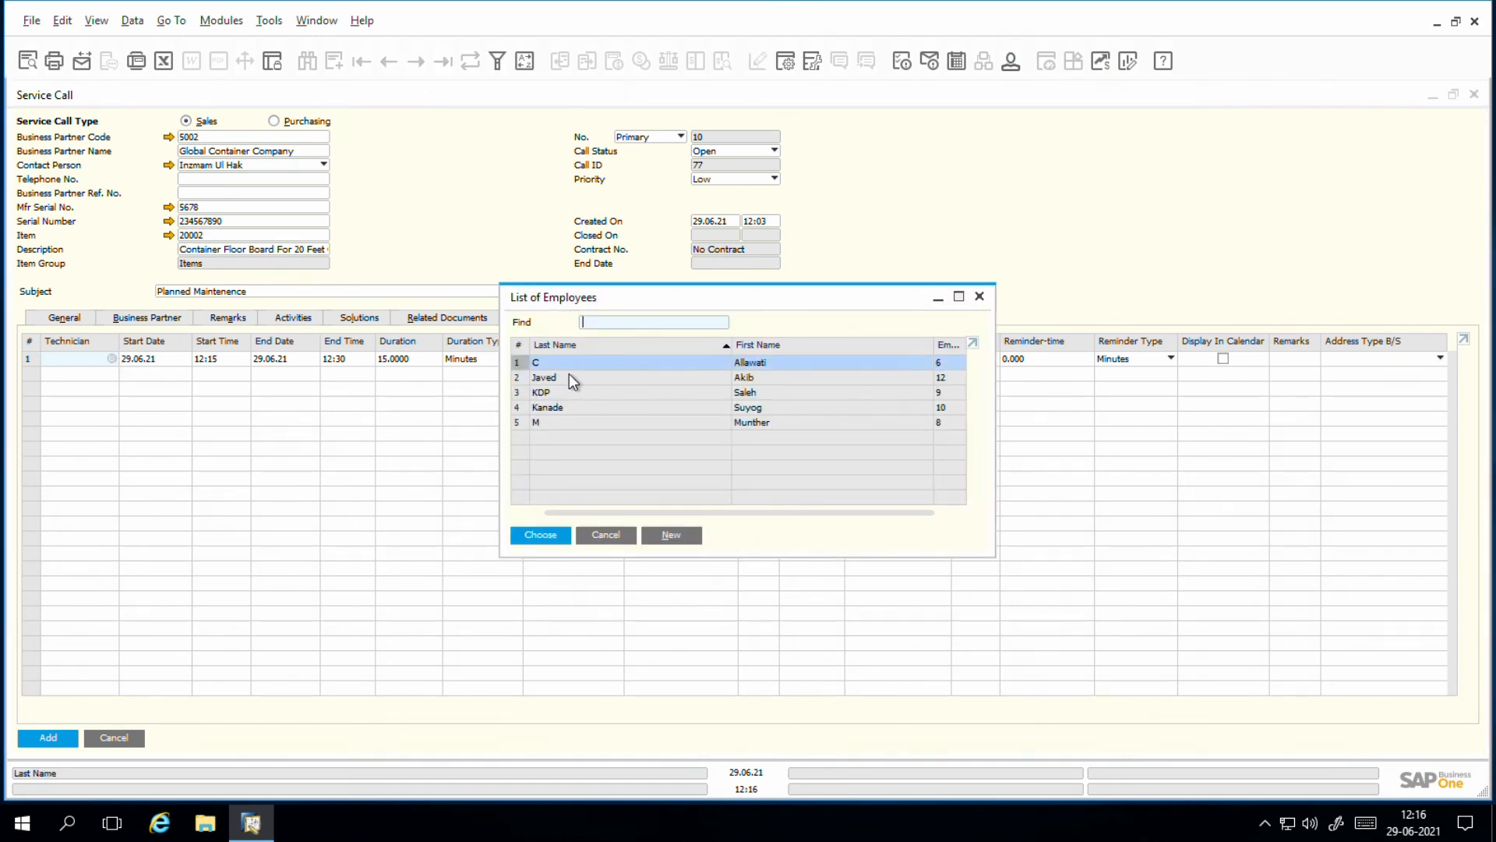
left_click(528, 380)
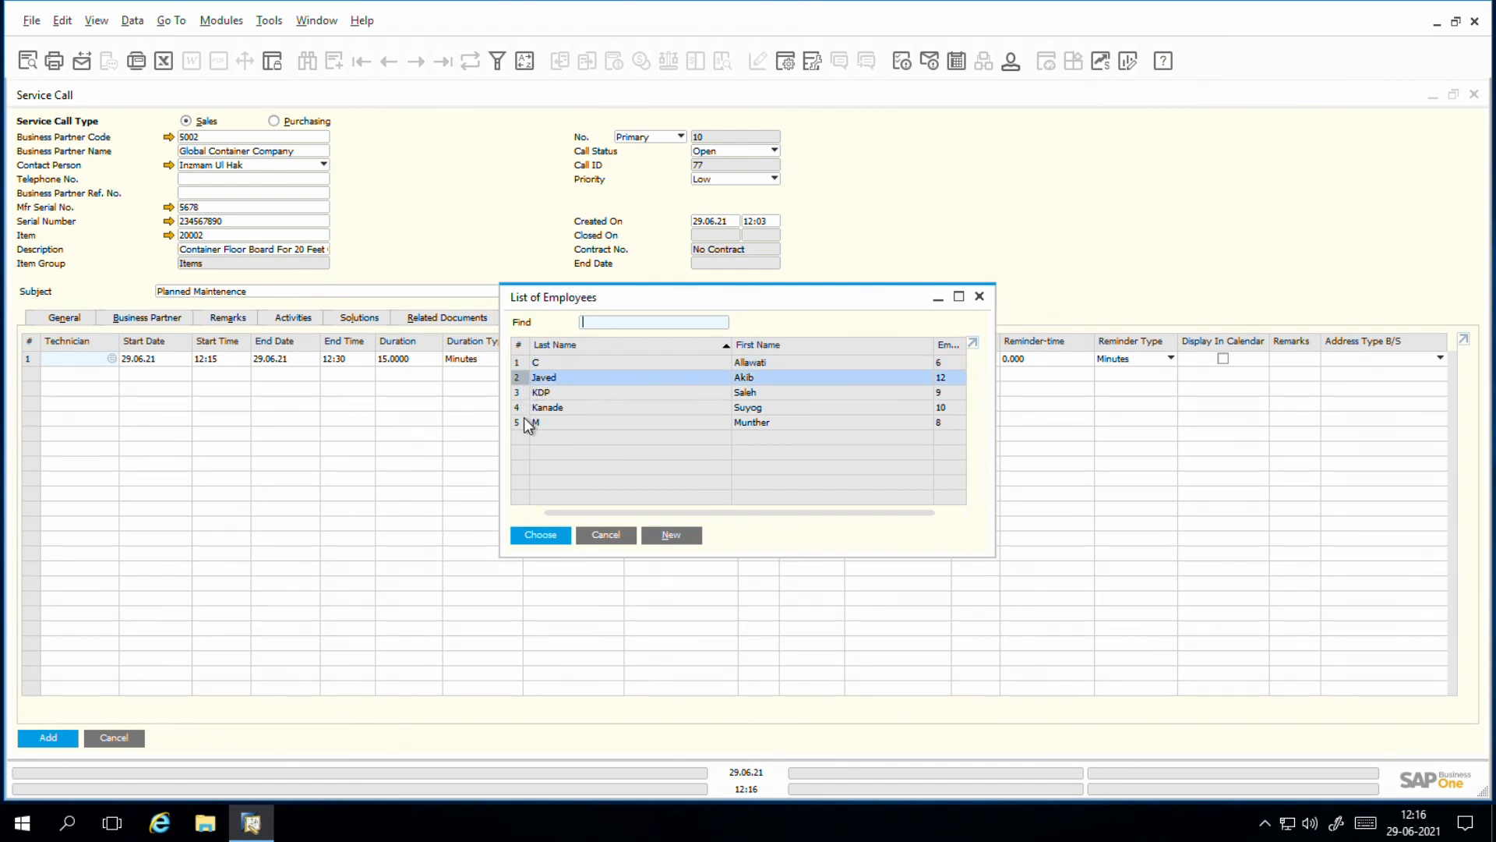
left_click(543, 536)
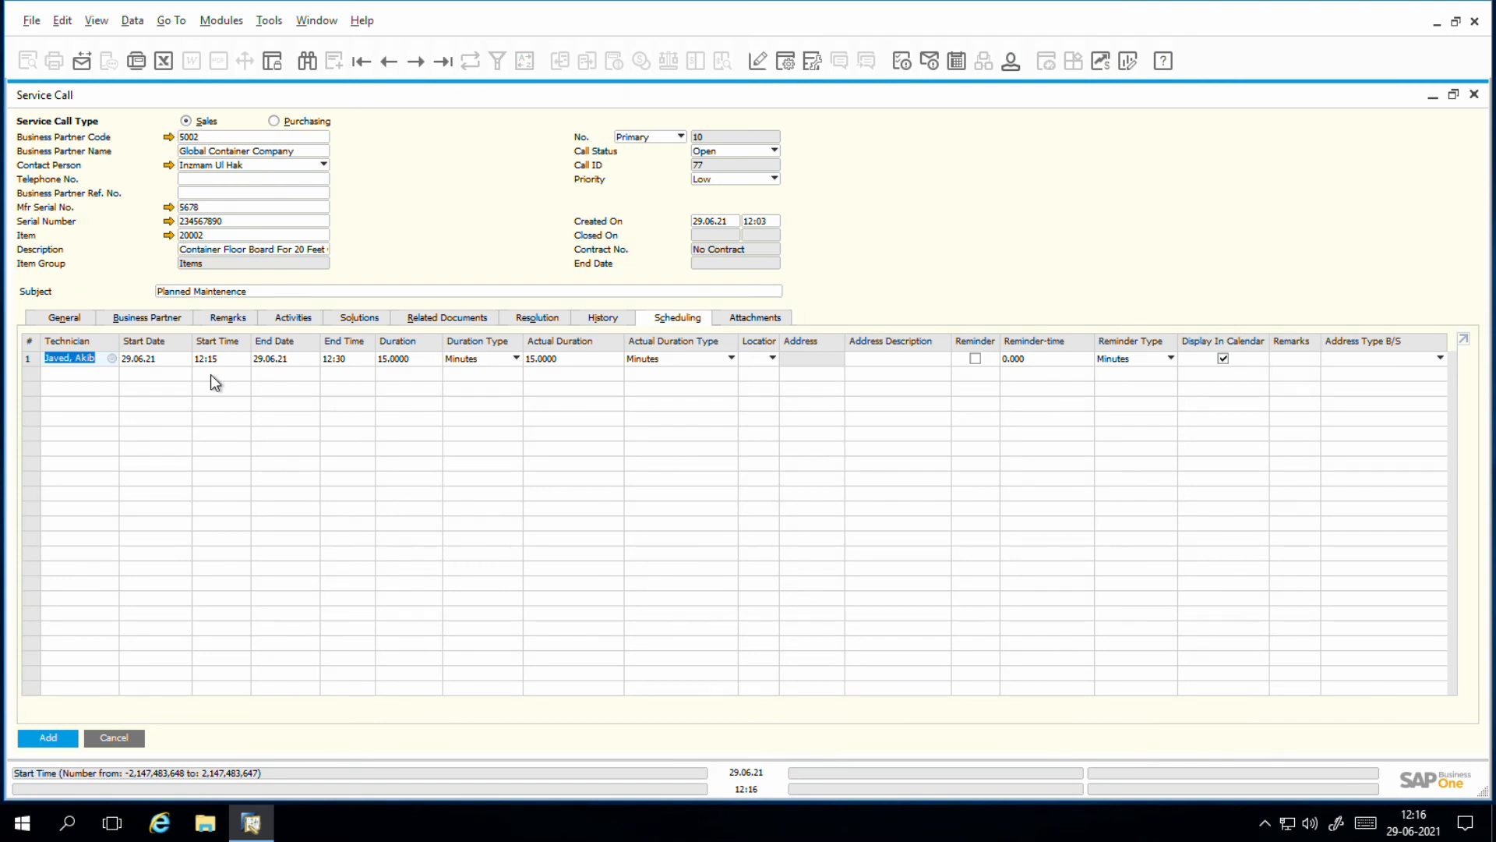
Step: Add a second scheduling row with the last listed employee as technician, and turn on the reminder for both rows
right_click(36, 365)
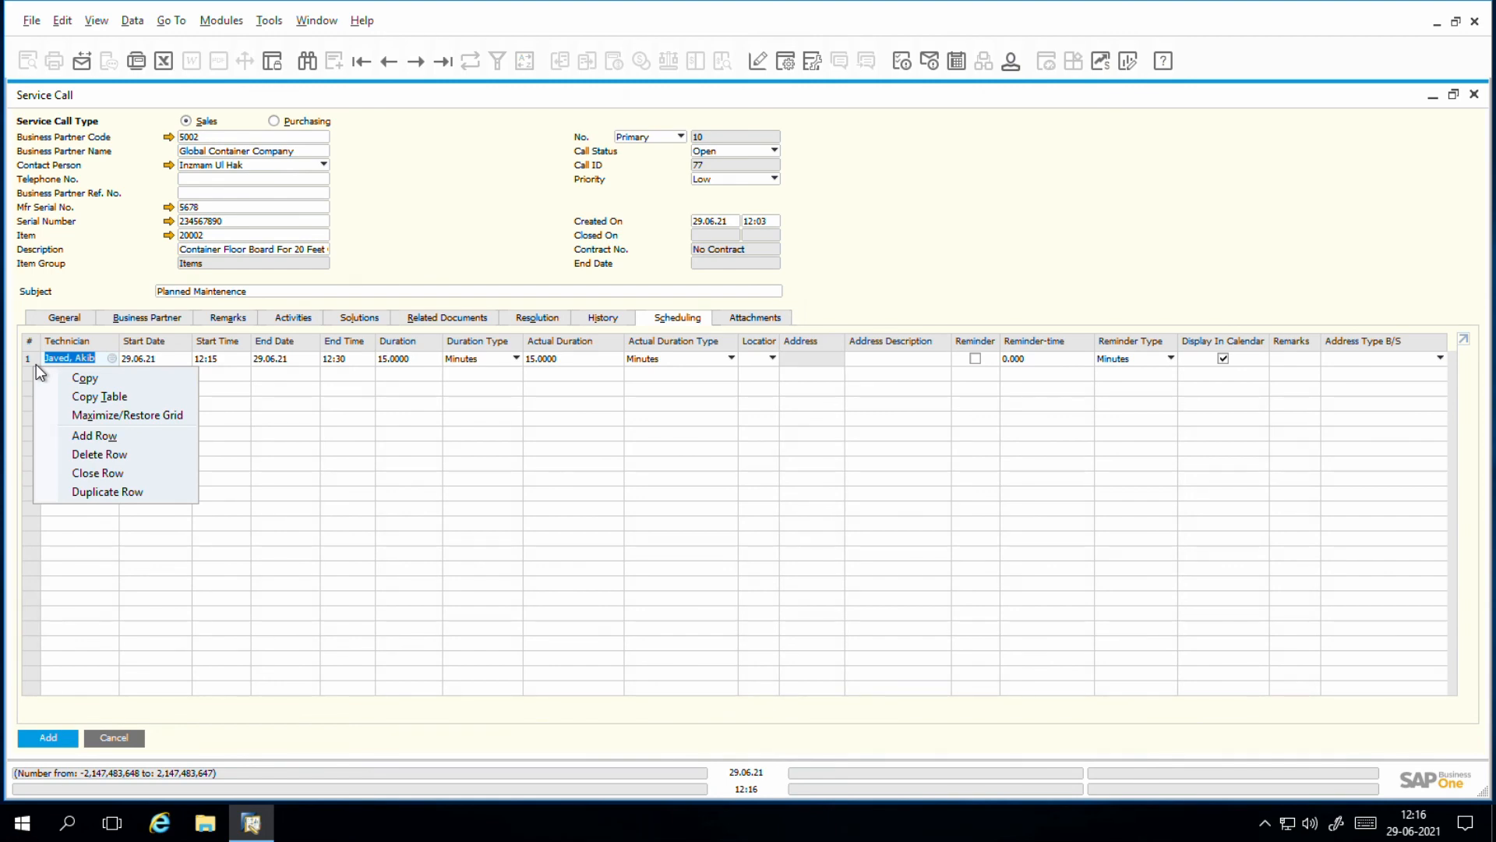
left_click(101, 436)
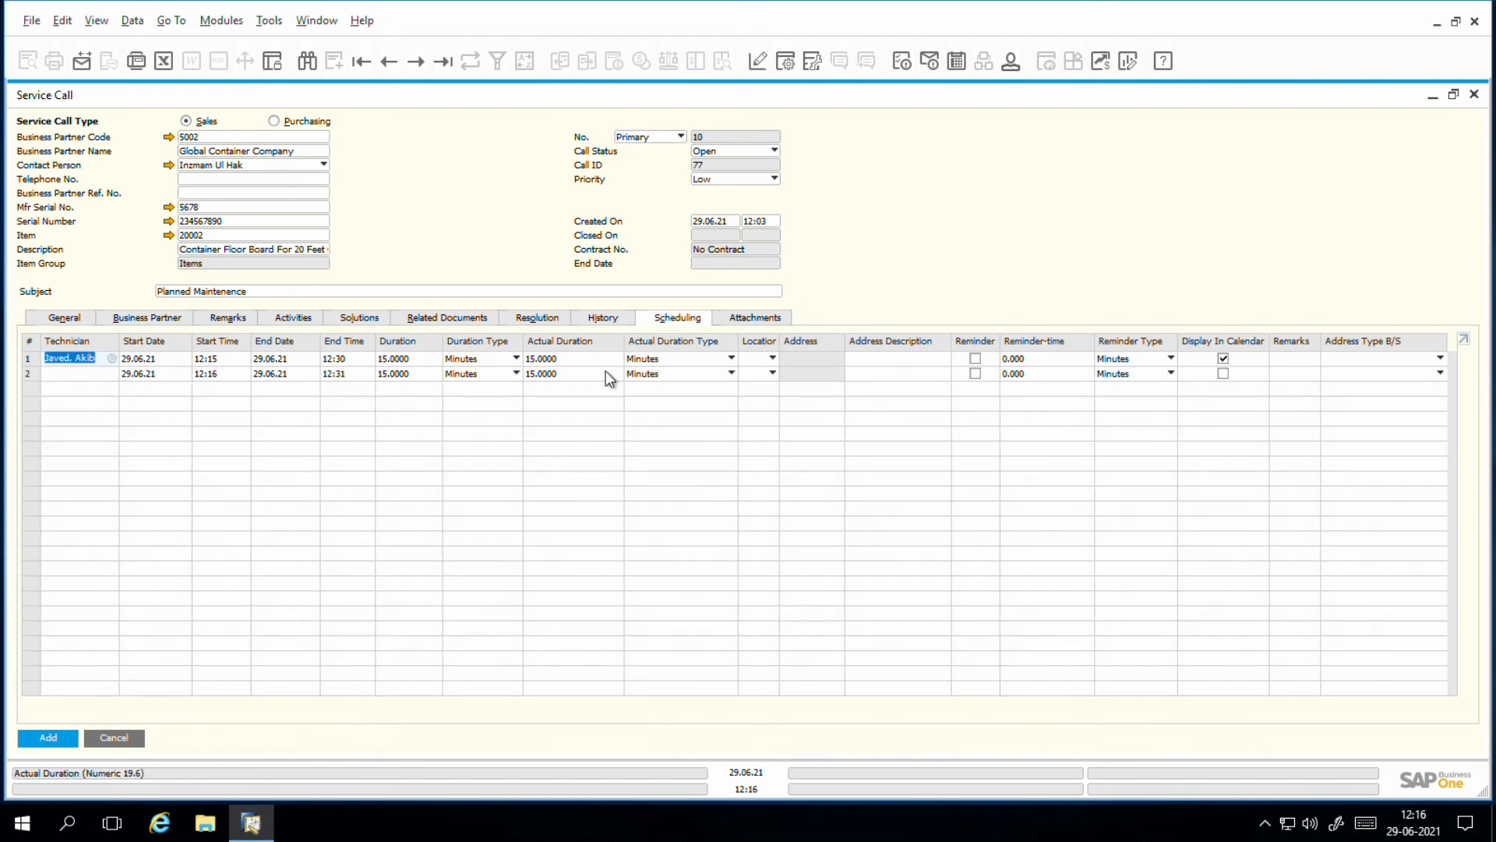
left_click(78, 378)
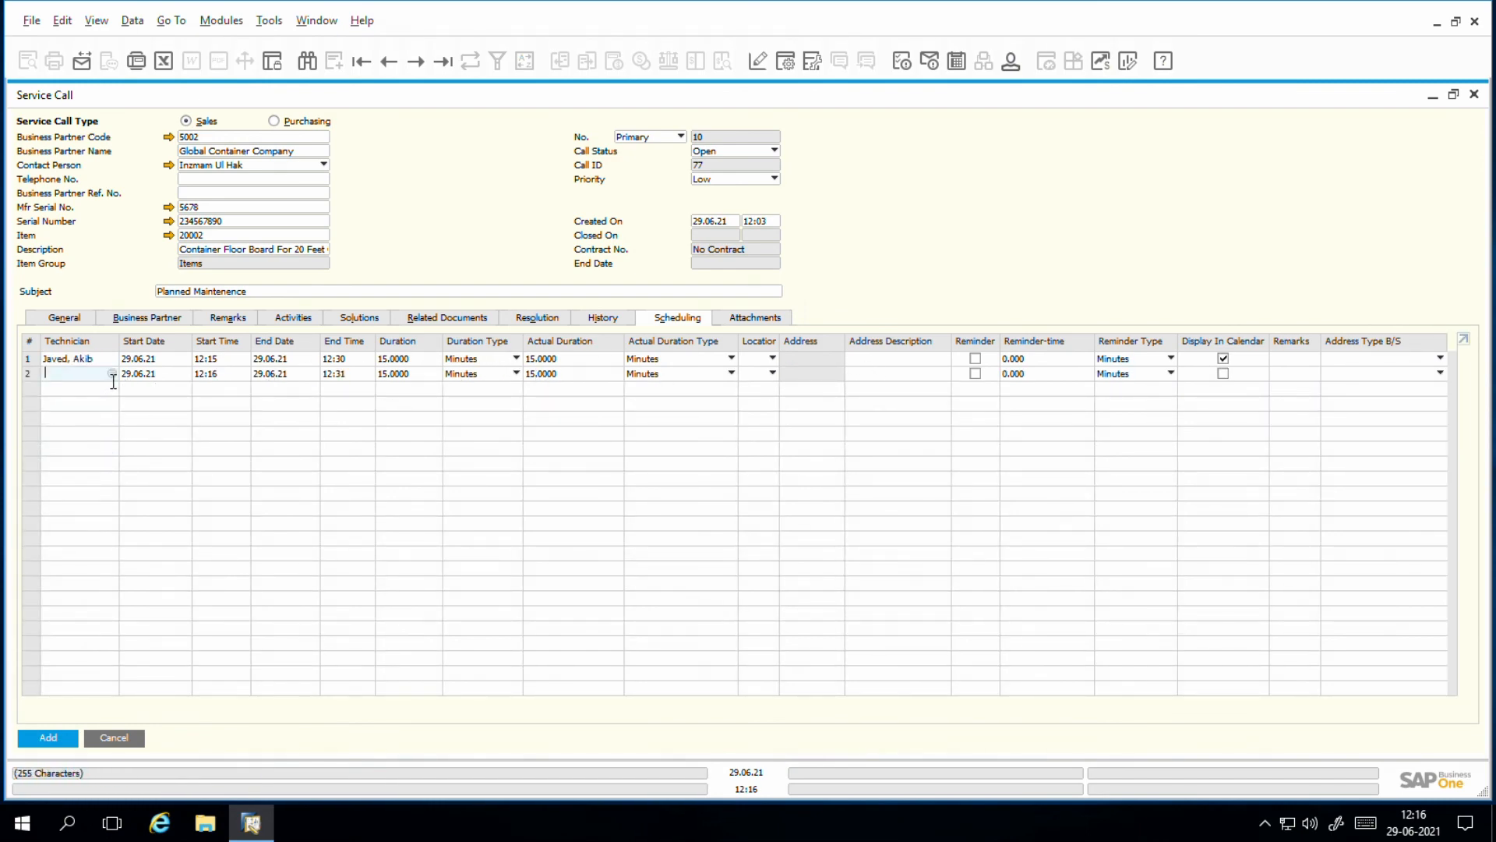
left_click(111, 374)
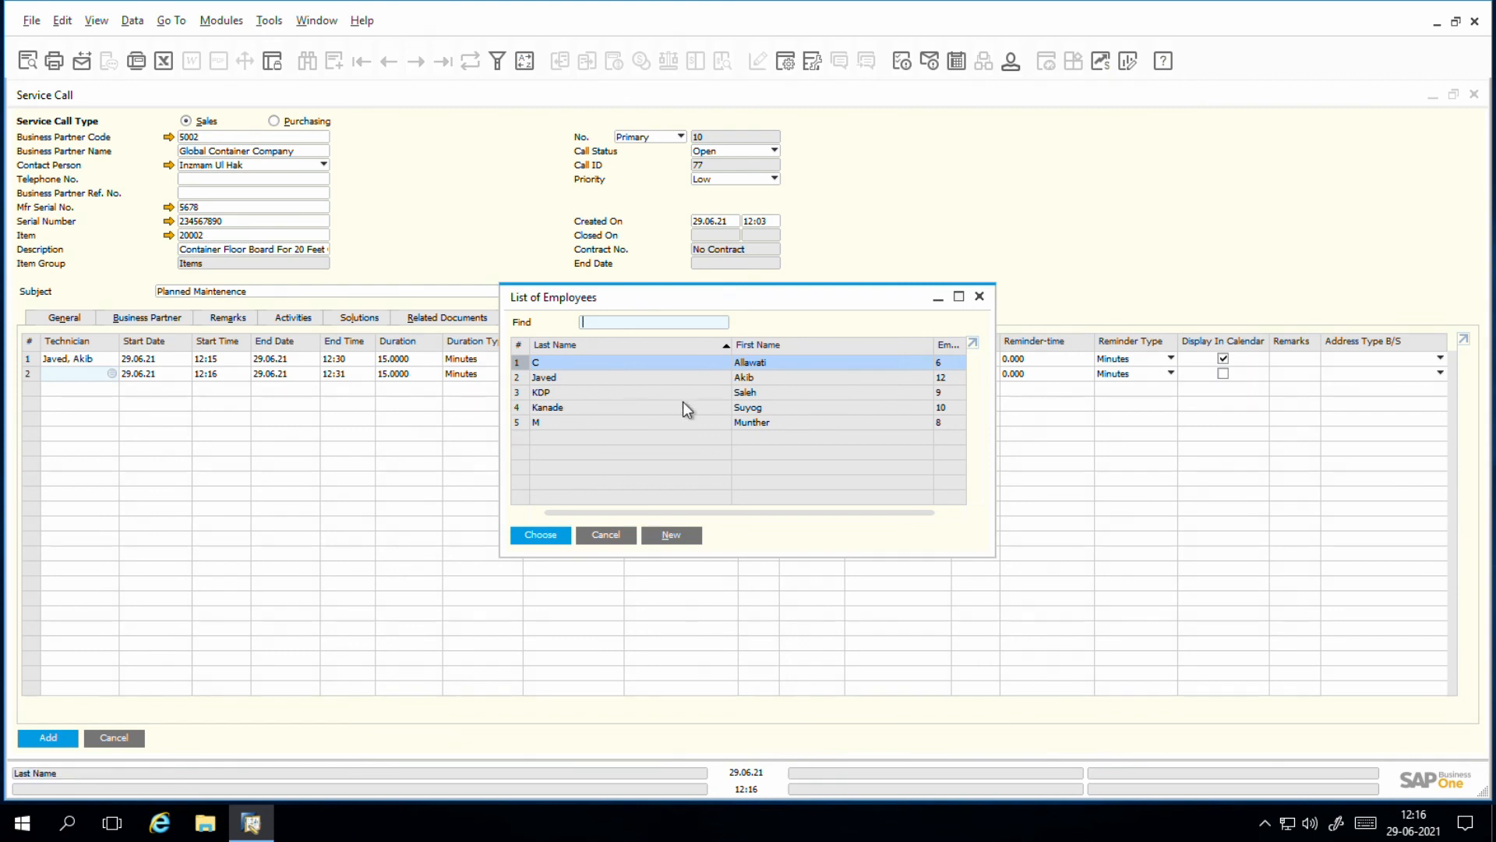
double_click(527, 424)
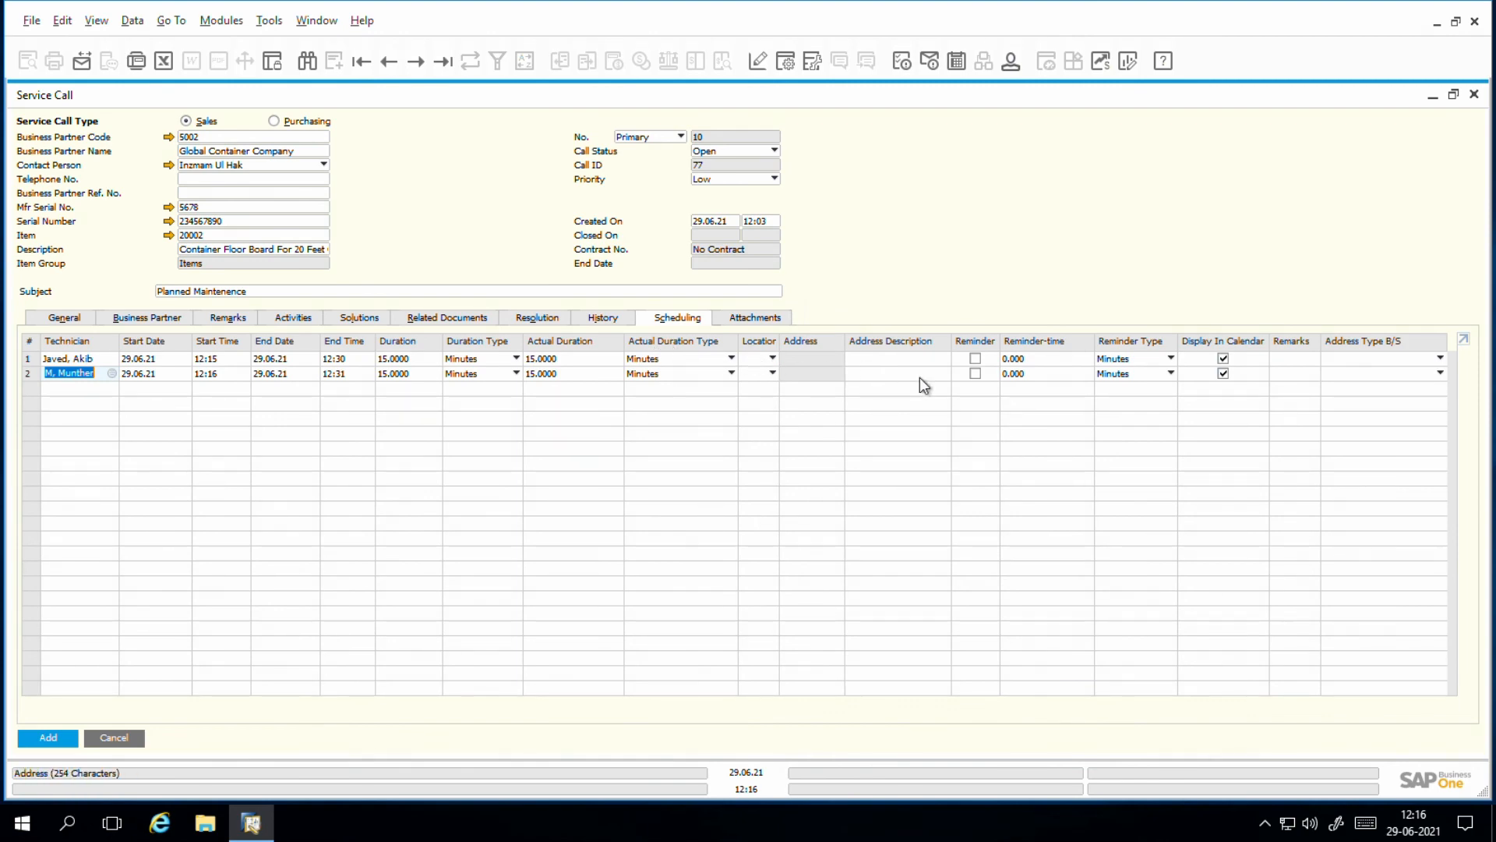
left_click(975, 363)
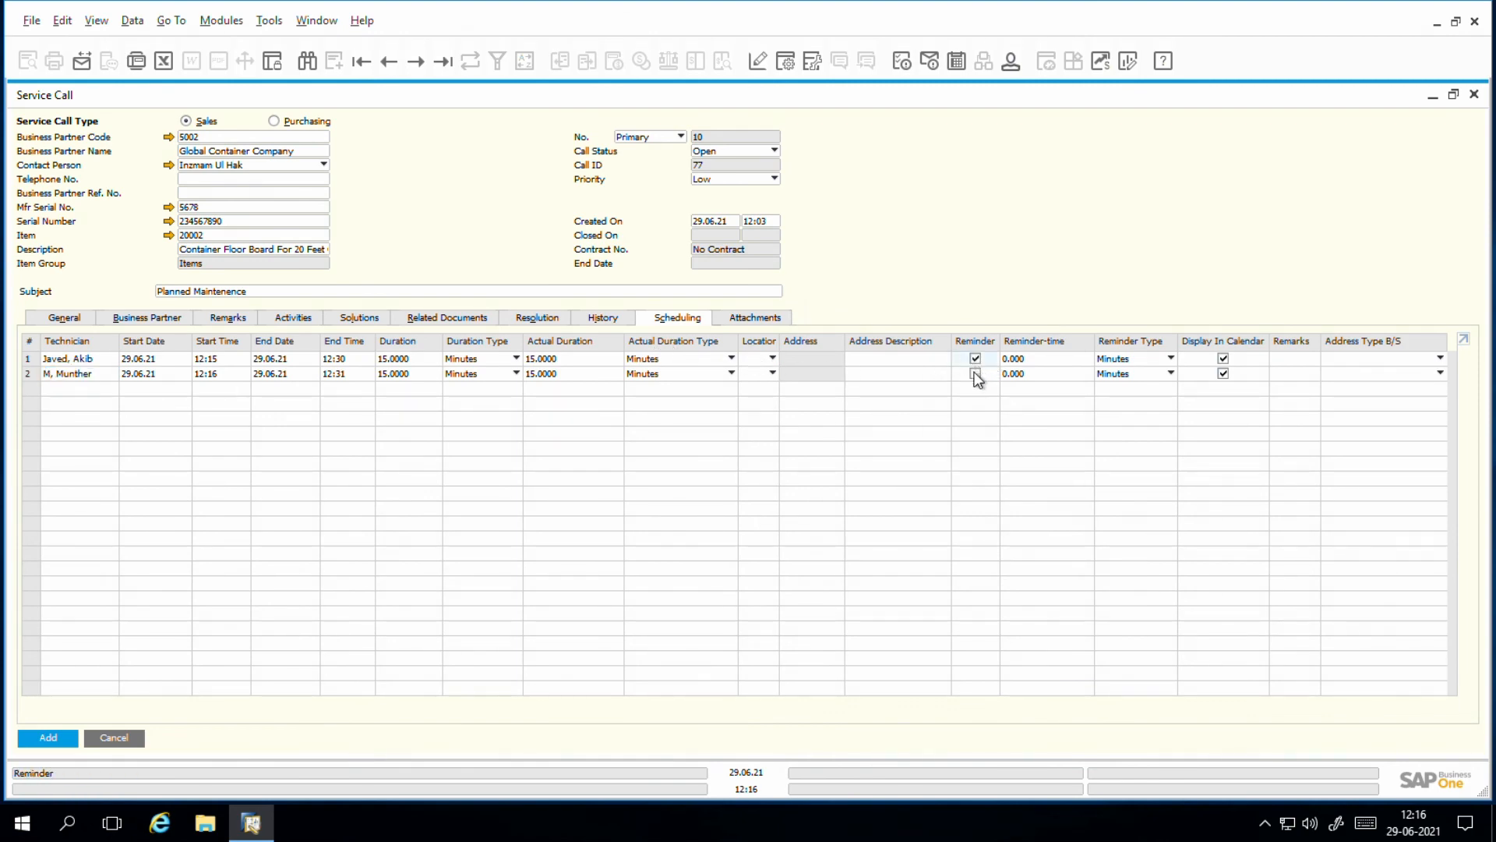
left_click(975, 373)
Step: Add the service call after checking its attachments area, and bring the saved record back up for review before closing it
left_click(755, 317)
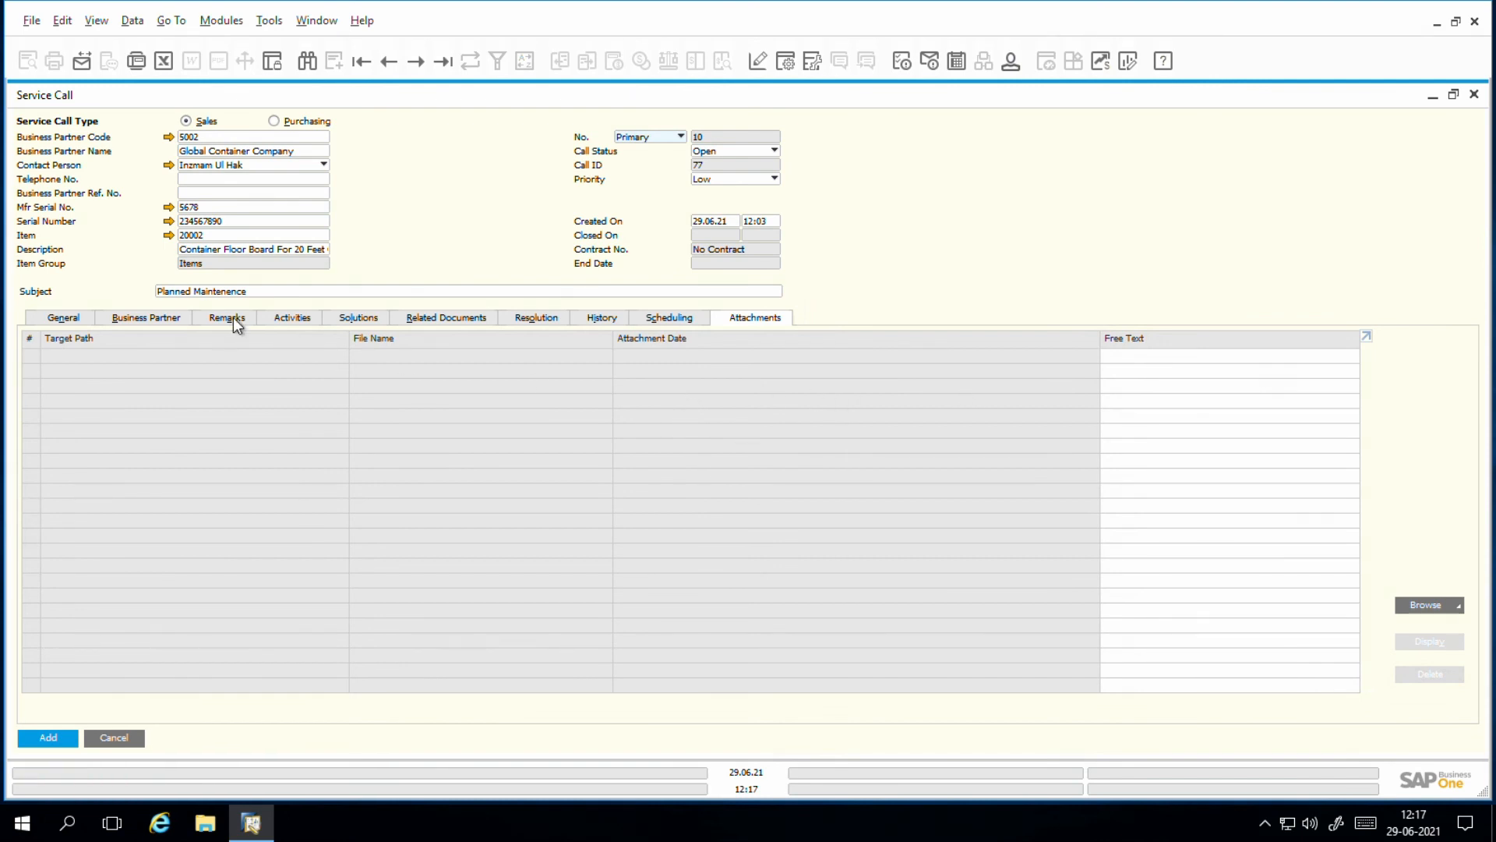
left_click(56, 739)
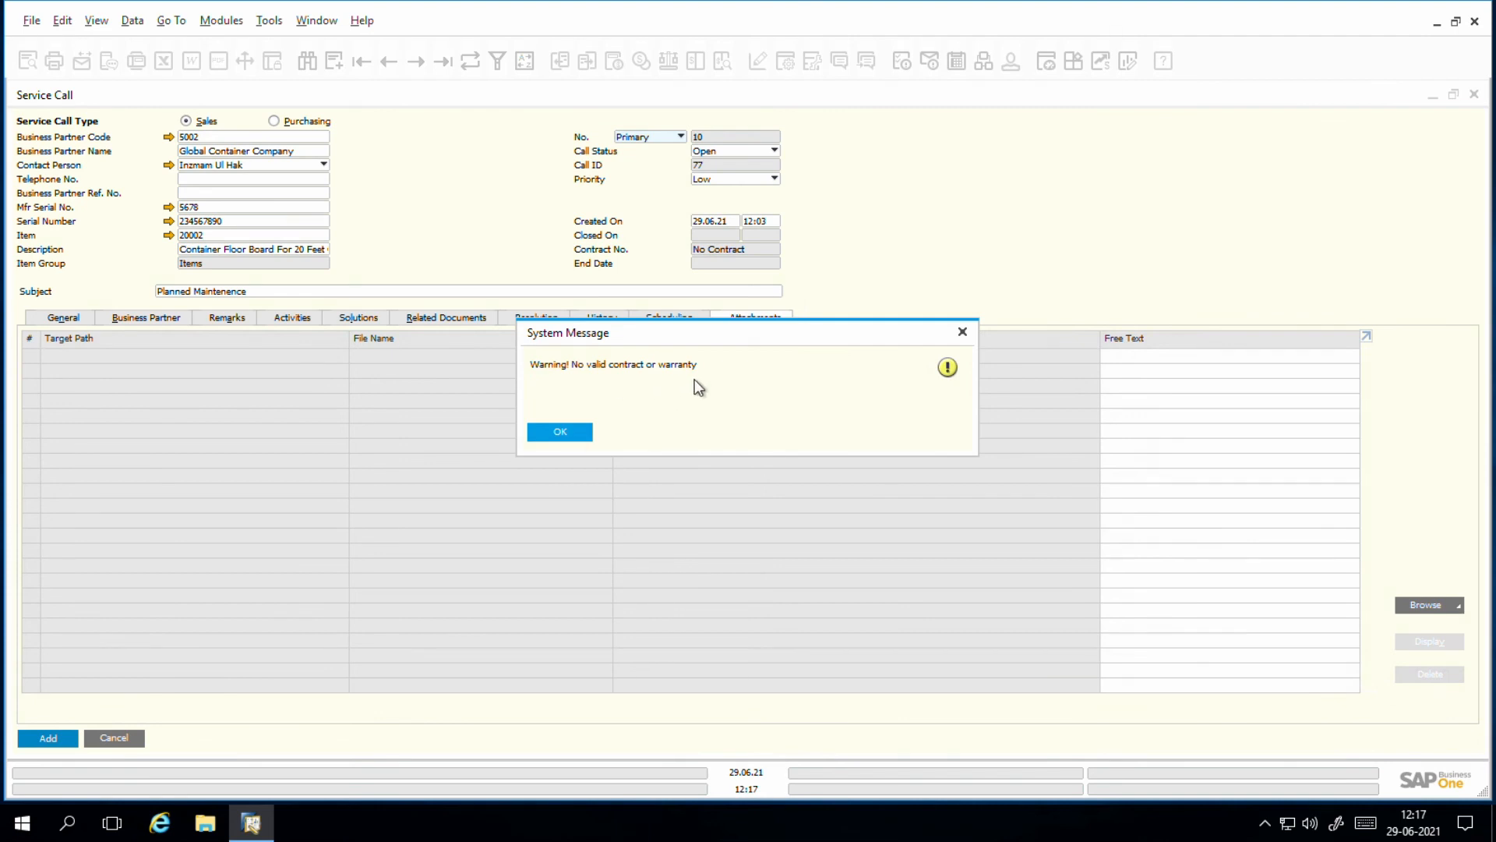
left_click(966, 335)
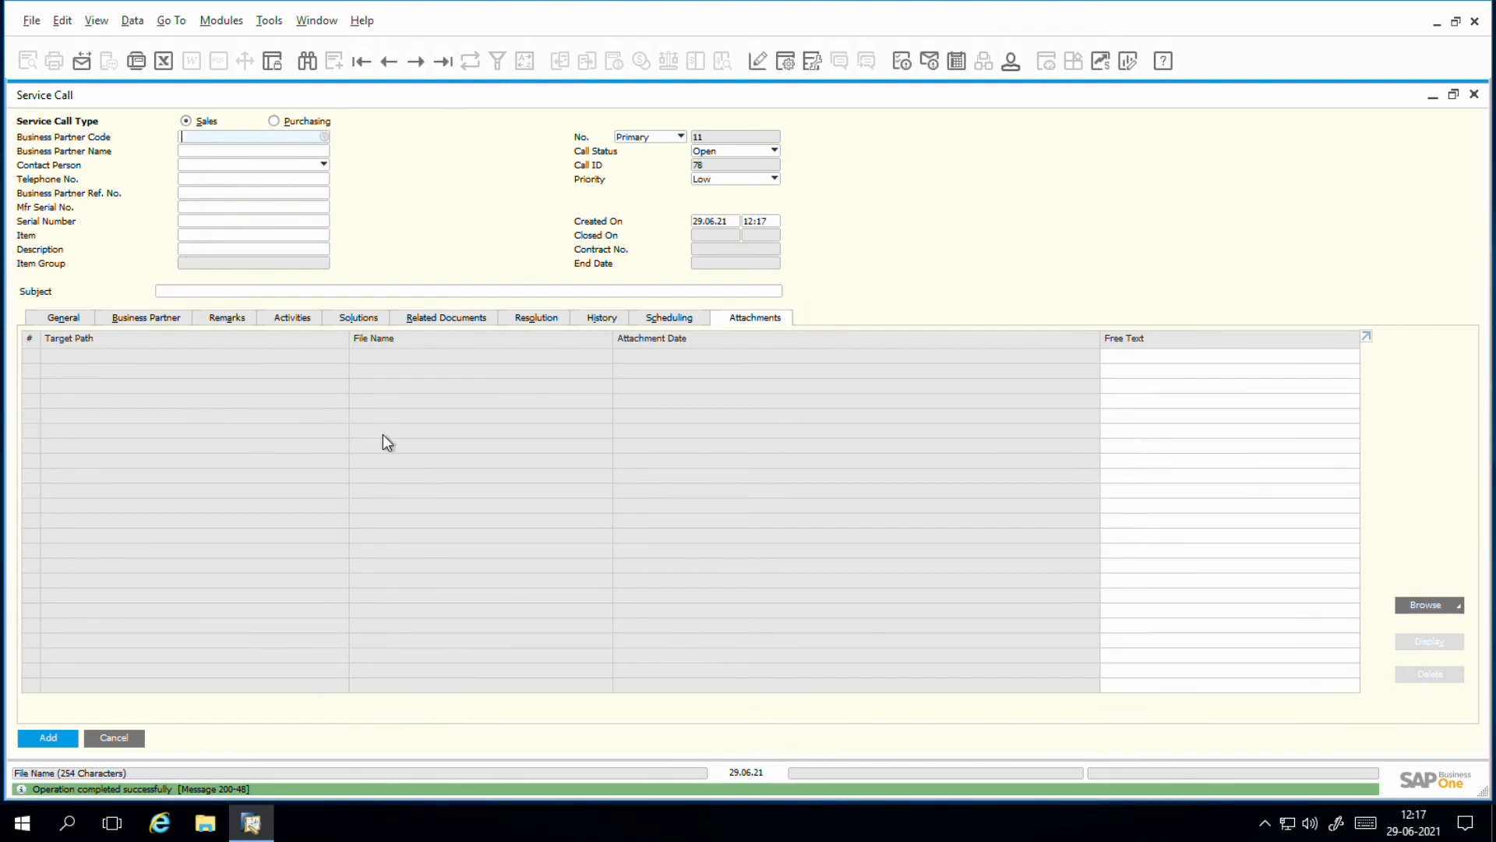
key("ctrl+Left")
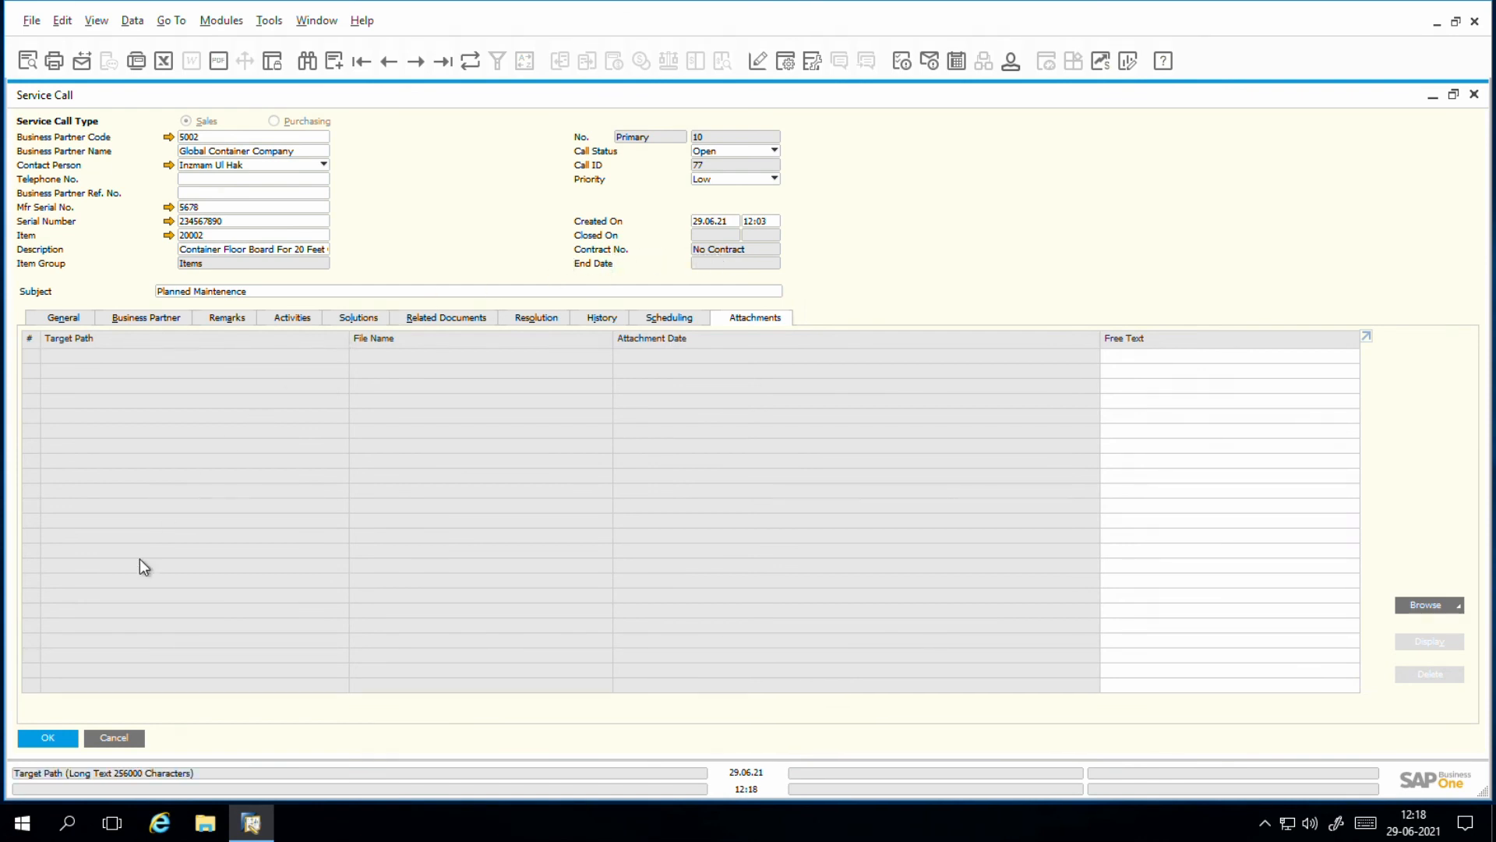
left_click(48, 738)
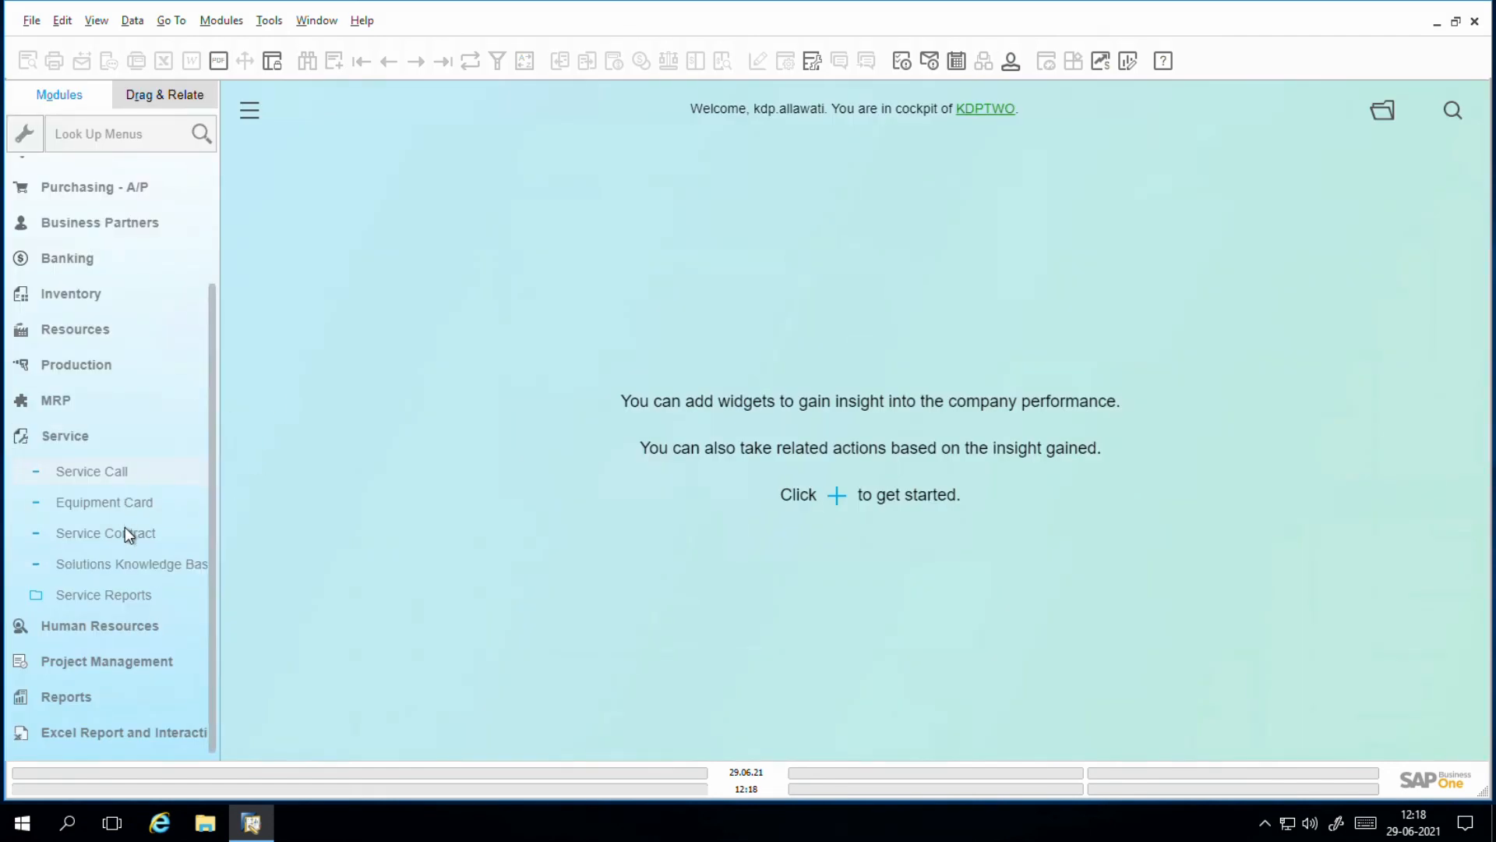